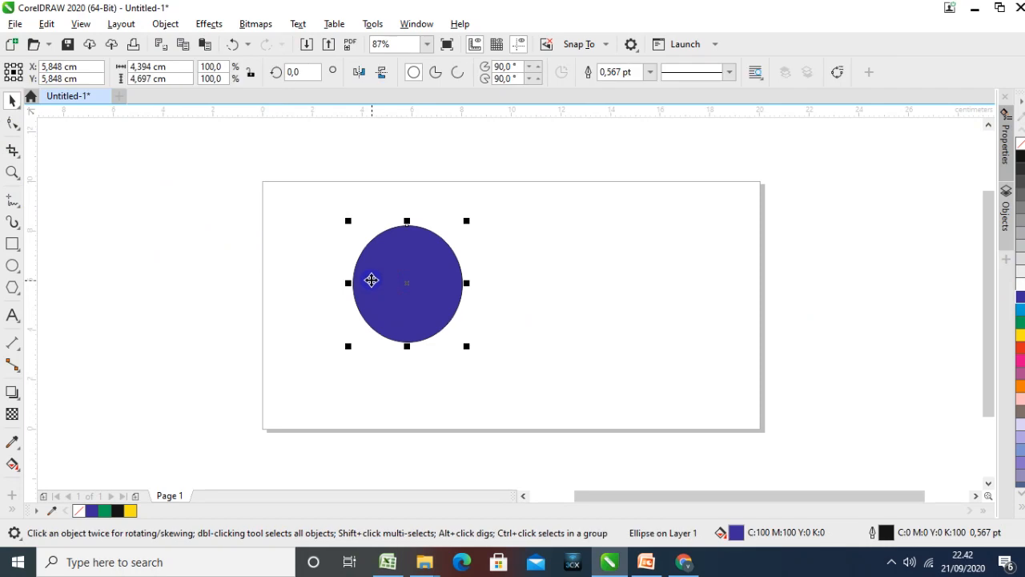
Duplicate the blue circle, place the copy just right of the original, and fill it green
key(ctrl+d)
drag(443, 261, 532, 271)
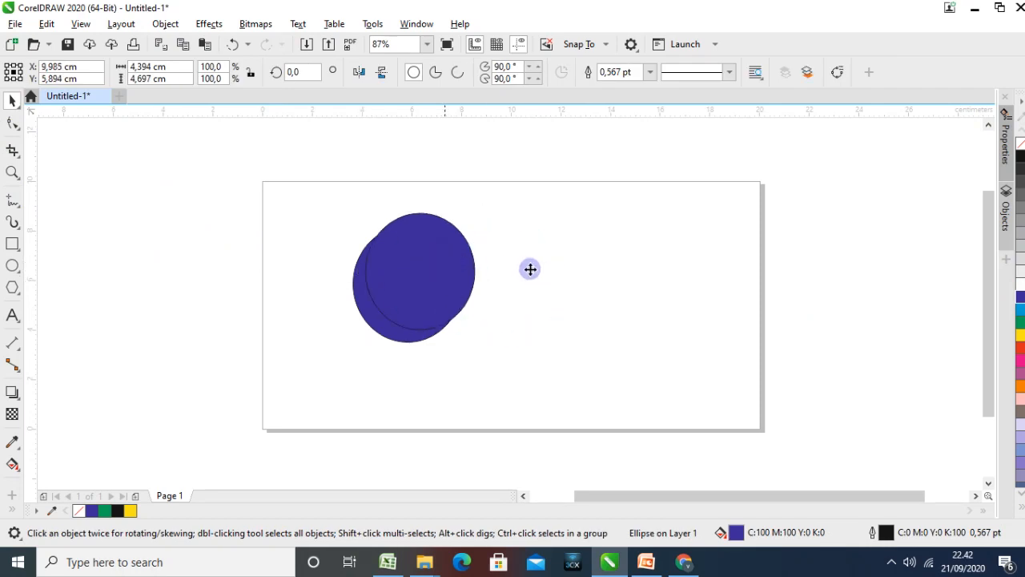
click(1020, 323)
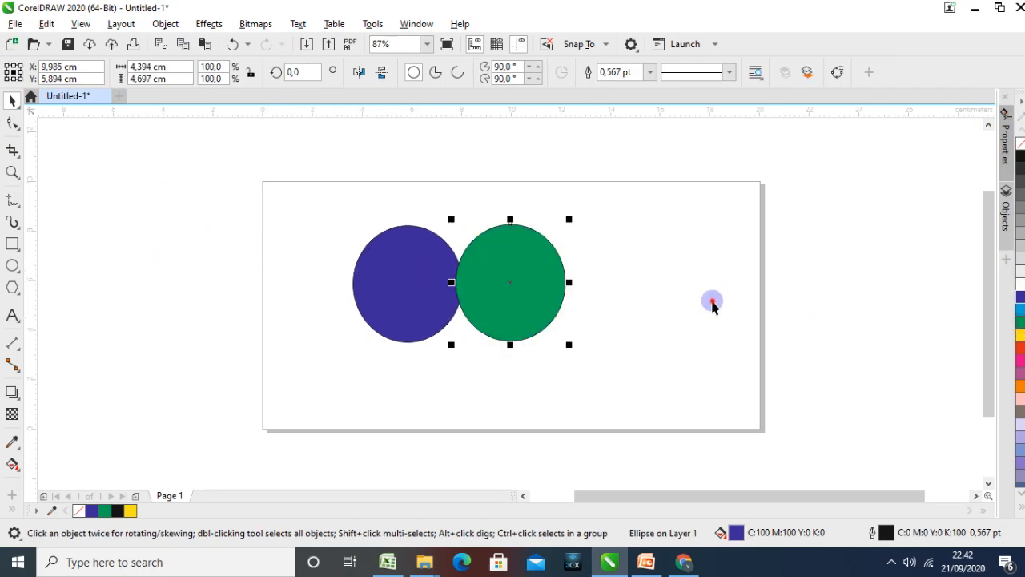
click(712, 300)
Move the blue circle right and adjust the green circle slightly so that the two partly overlap
click(360, 292)
drag(368, 291, 412, 288)
click(619, 296)
click(663, 315)
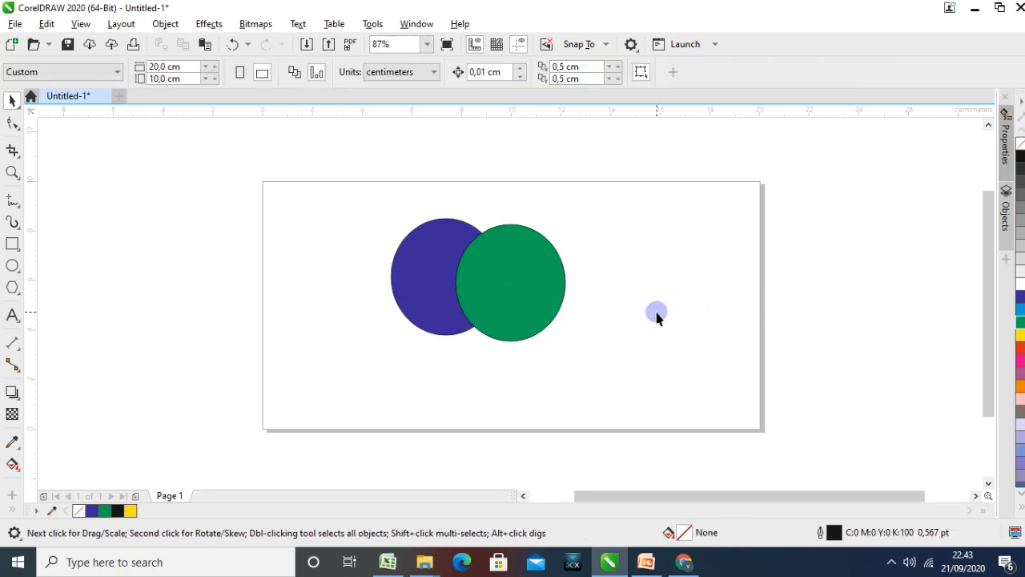
click(530, 293)
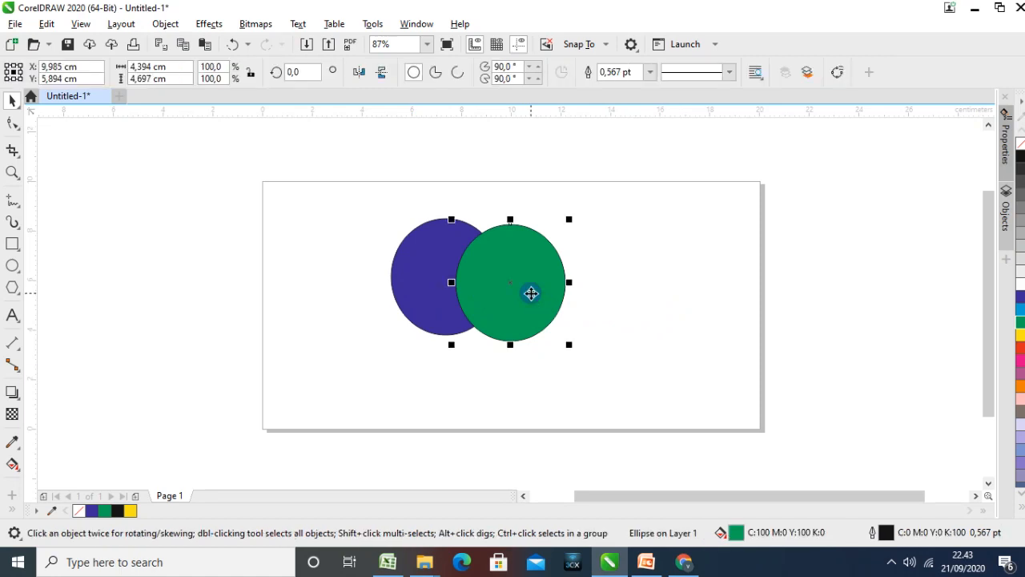
click(628, 305)
click(525, 295)
drag(520, 293, 528, 295)
click(716, 304)
Weld the two overlapping circles into a single shape, selecting the green circle first and the blue one last
click(539, 278)
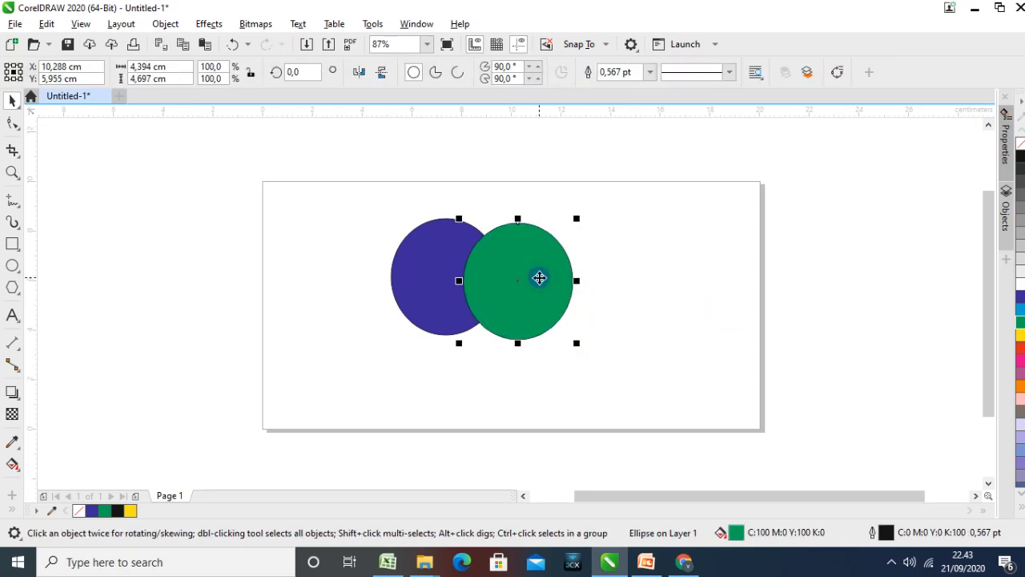
shift+click(414, 279)
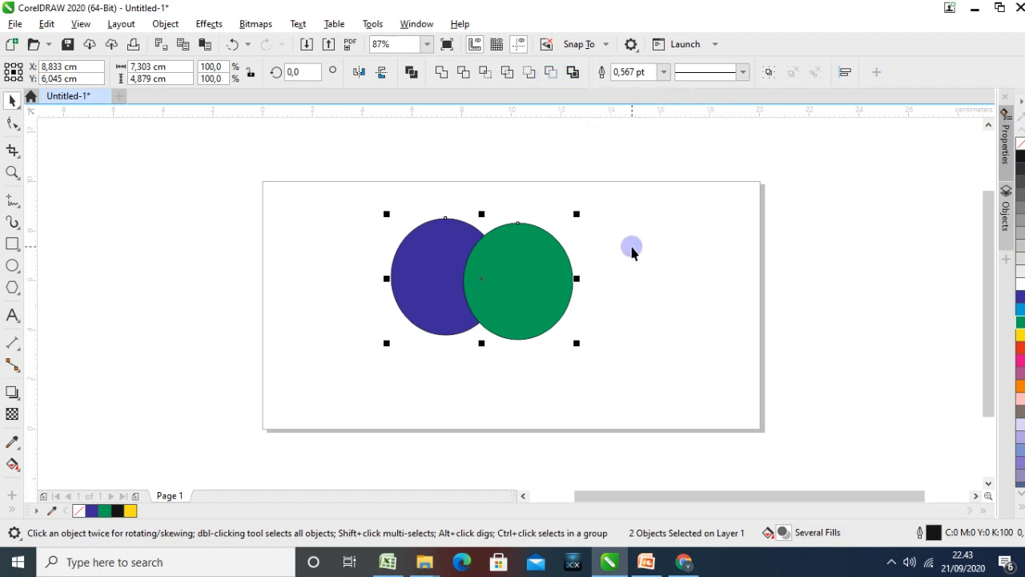
click(657, 294)
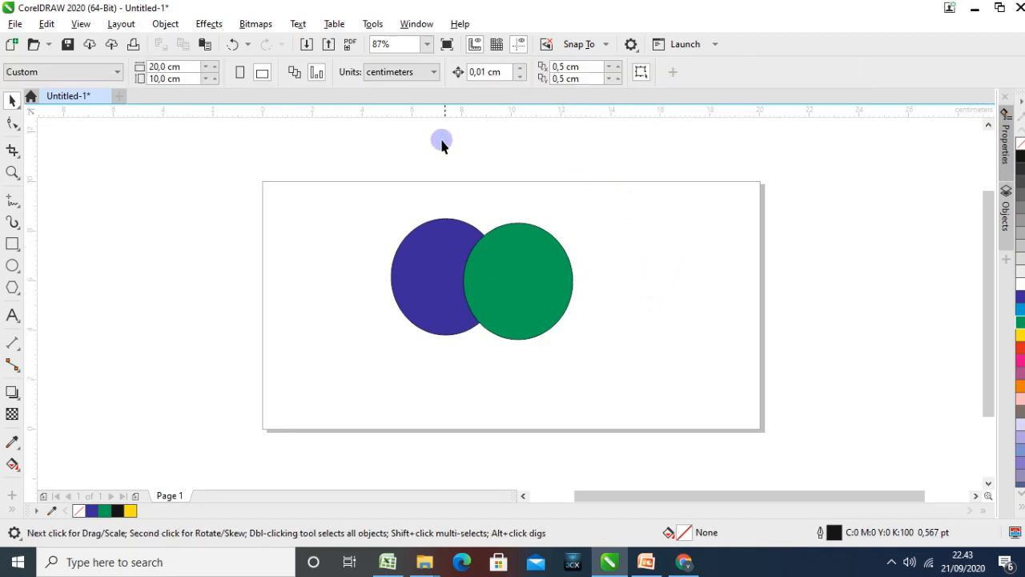
click(540, 282)
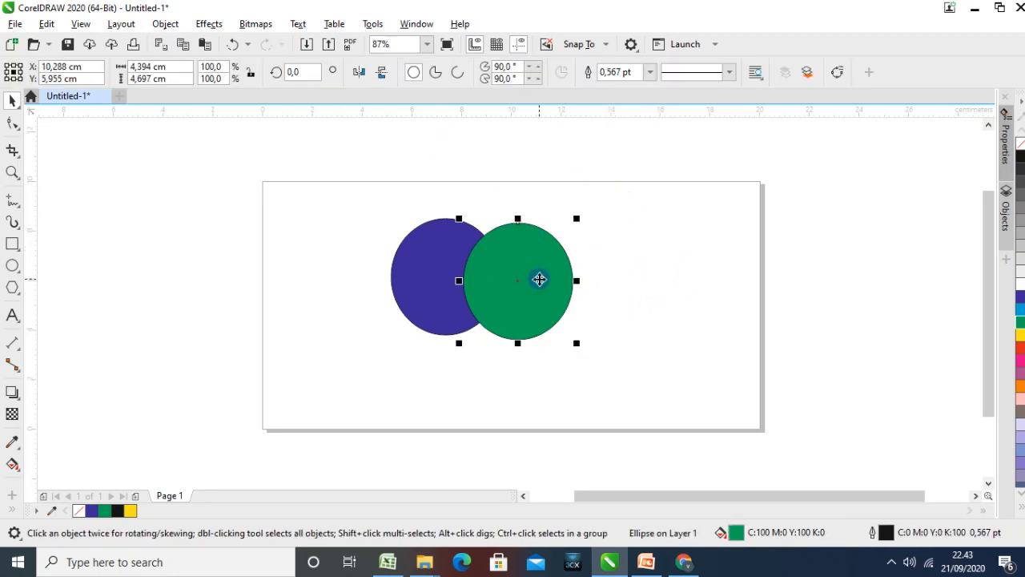
click(549, 275)
click(652, 282)
click(542, 282)
shift+click(402, 280)
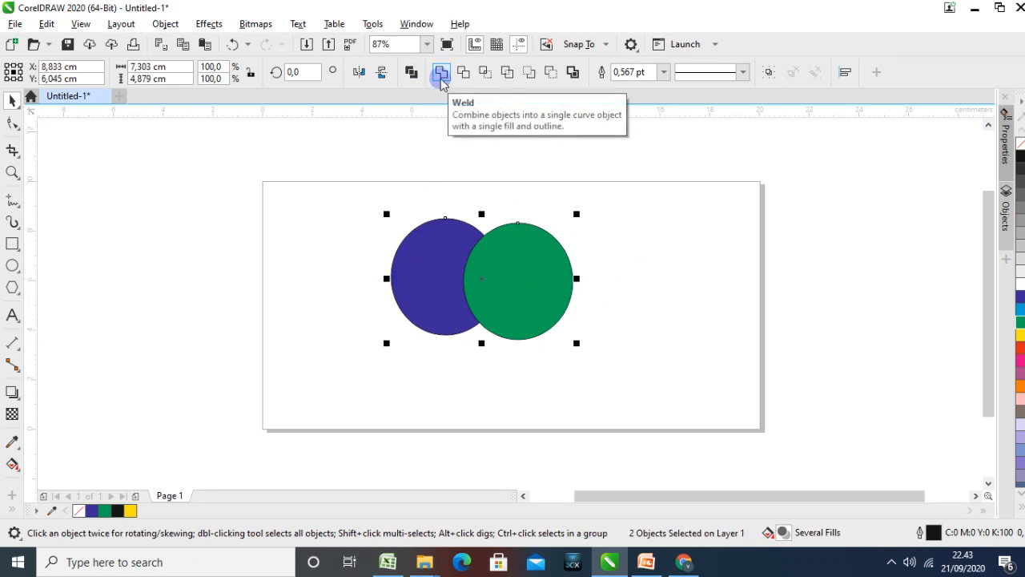
click(440, 74)
click(604, 225)
Move the welded shape to the left edge of the page to free space on its right
drag(522, 278, 457, 301)
click(589, 294)
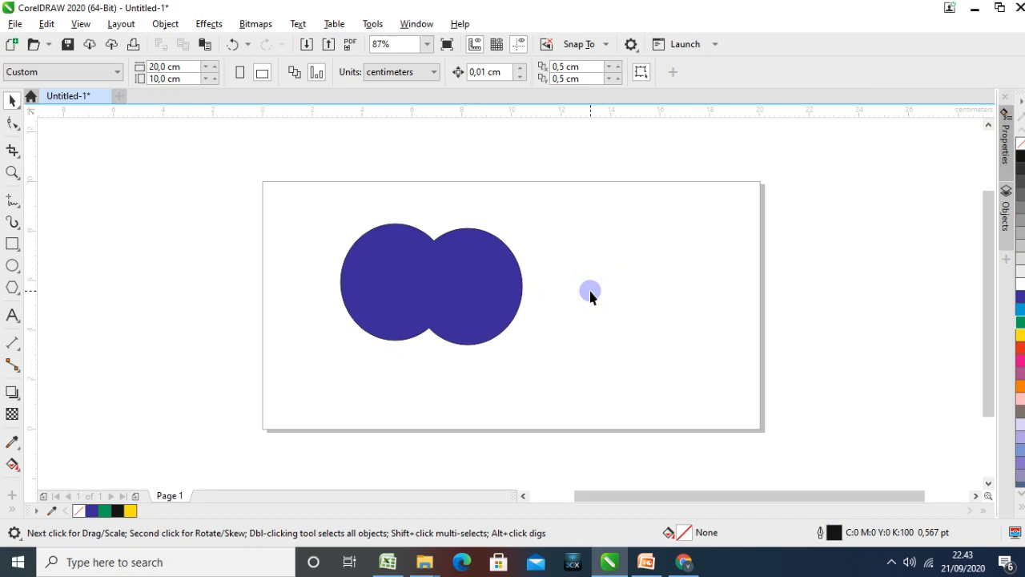
drag(493, 285, 394, 272)
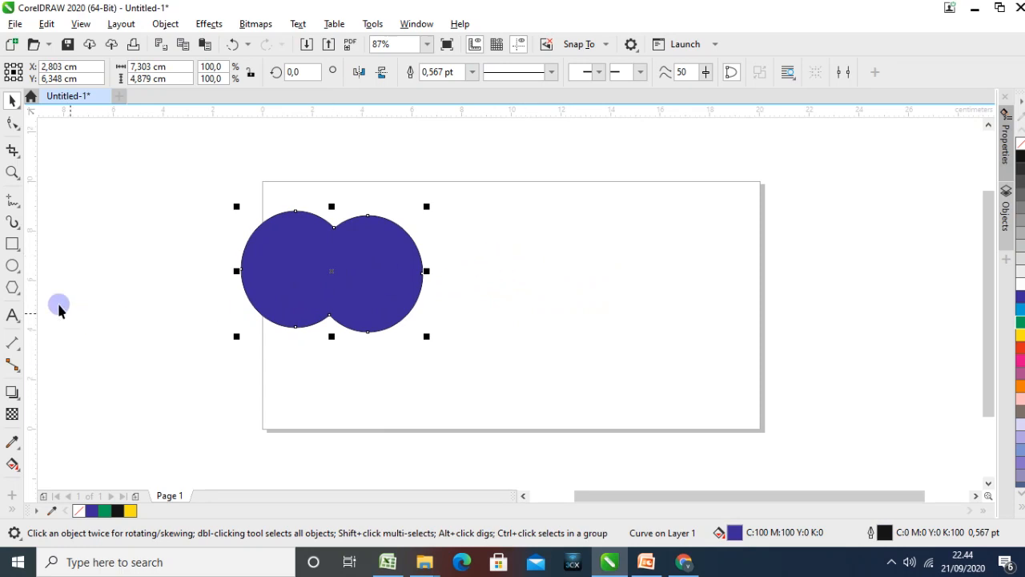
Draw a circle about 5.4 cm in diameter to the right of the welded shape and fill it blue
click(13, 265)
drag(457, 221, 593, 358)
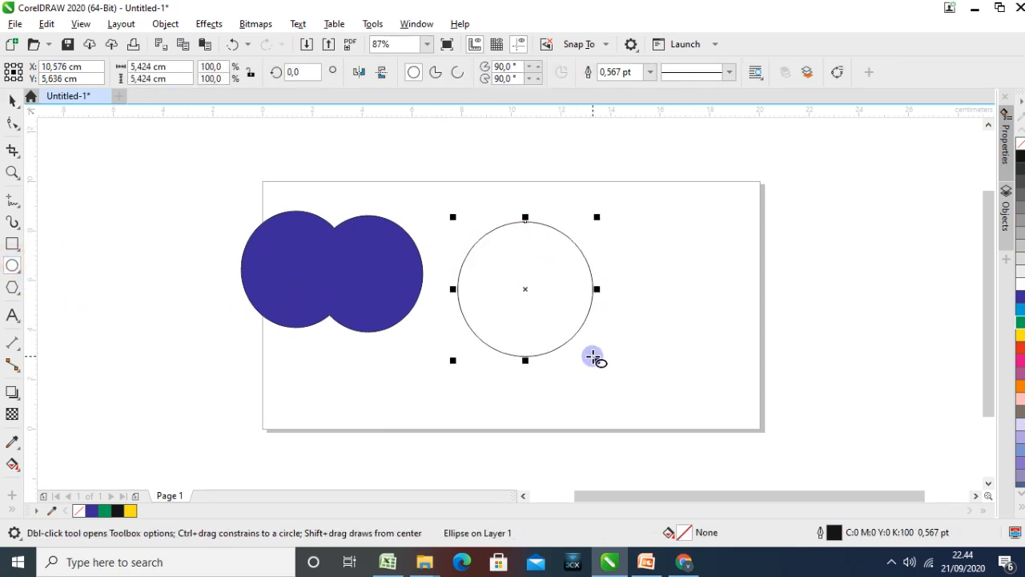
click(1019, 298)
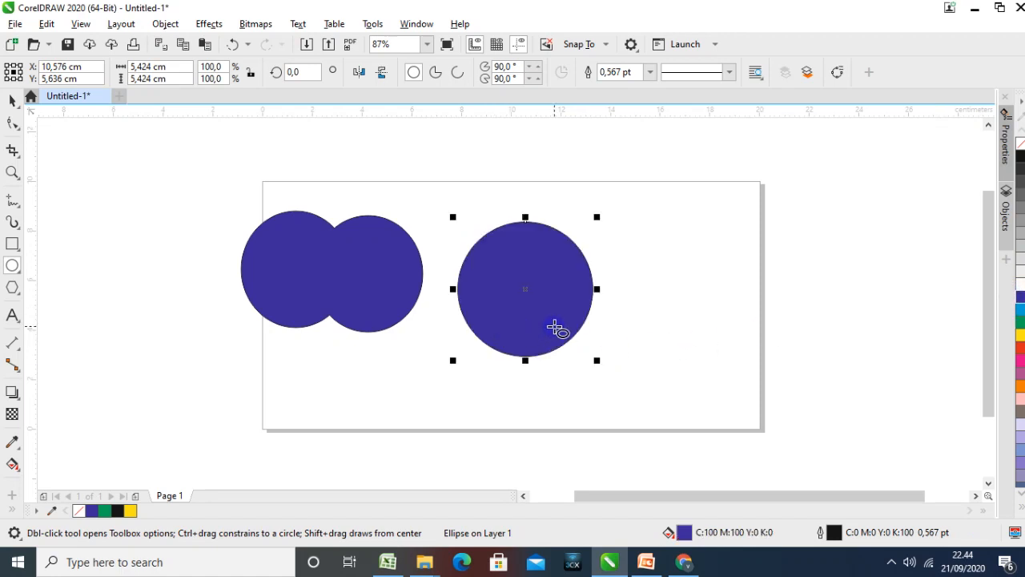
Create a green-filled duplicate of the new blue circle and move it right so it partly overlaps the original
key(ctrl+d)
click(1020, 321)
click(12, 101)
drag(575, 295, 649, 307)
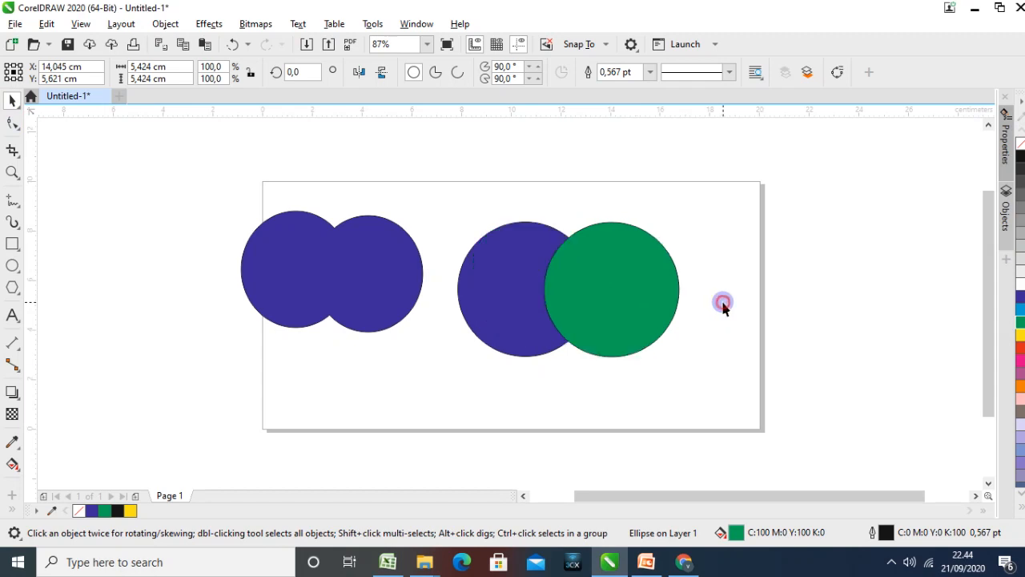
click(723, 306)
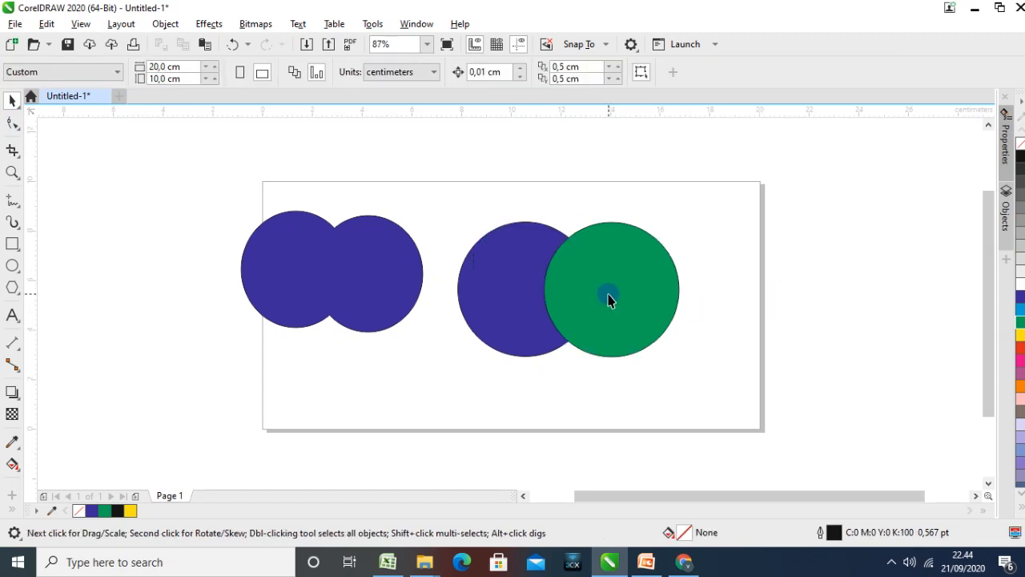
Trim the blue circle with the overlapping green circle, selecting the green one first
click(616, 296)
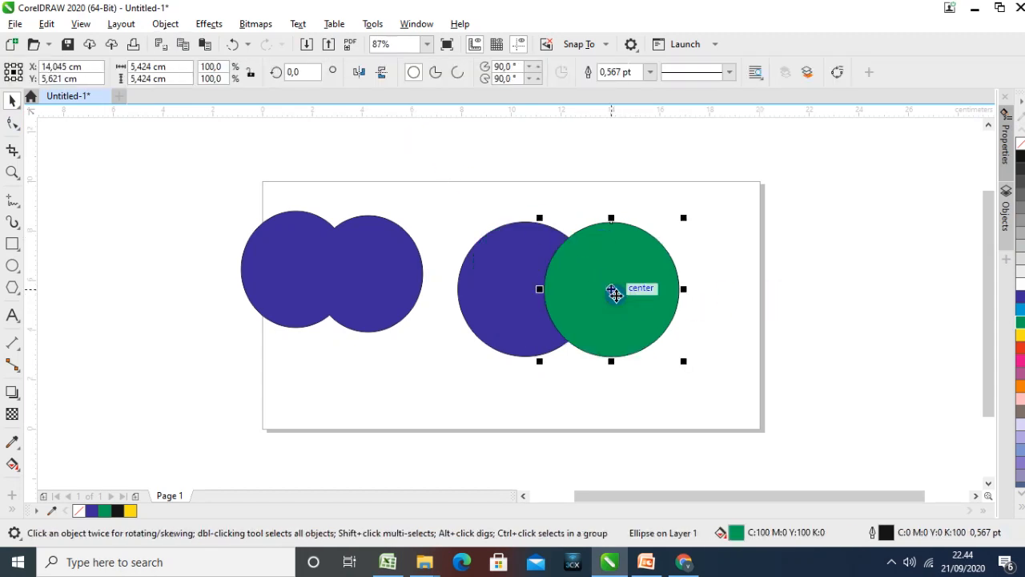
shift+click(507, 278)
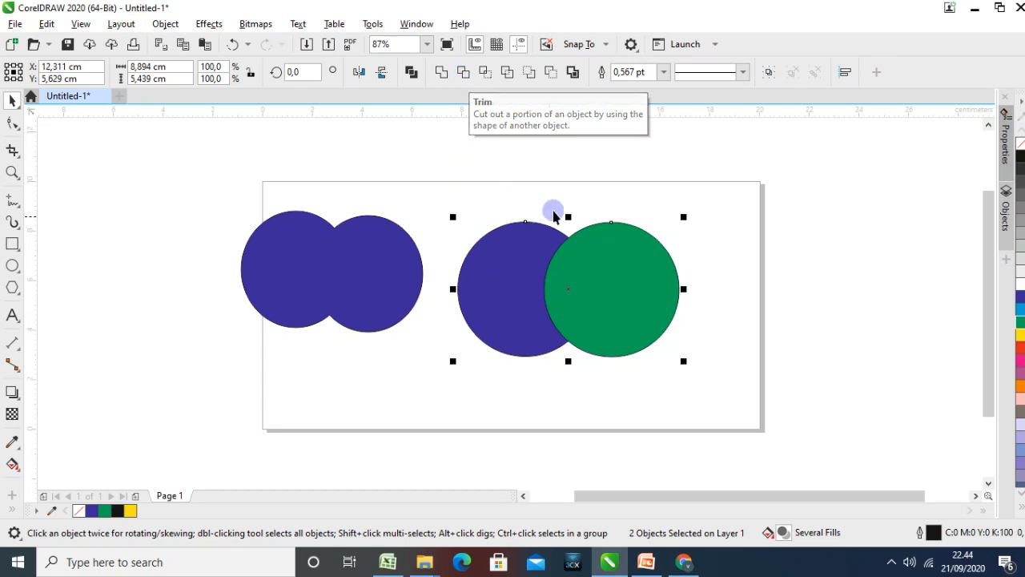
click(463, 75)
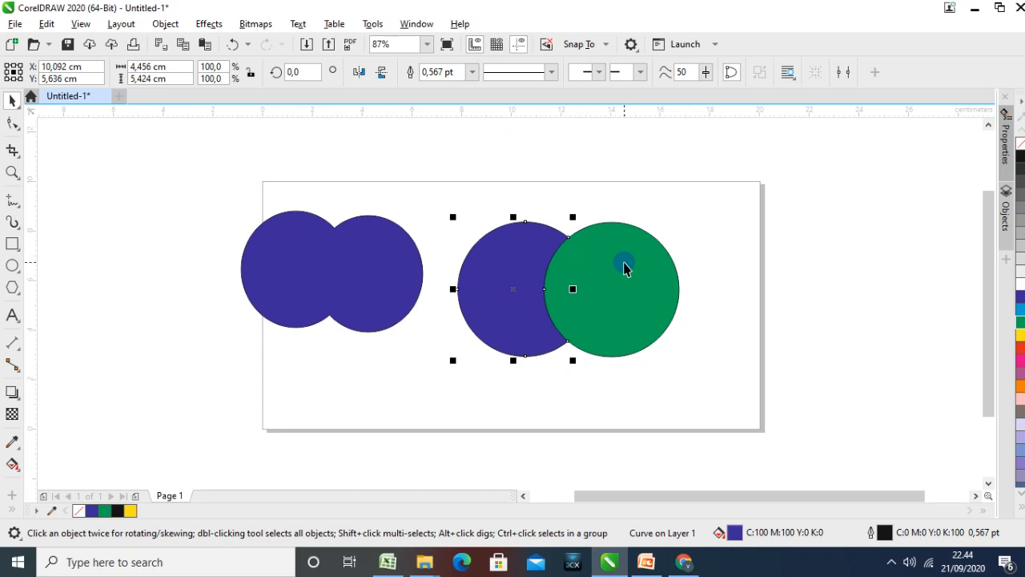
click(702, 263)
Separate the green circle from the trimmed blue shape and arrange them side by side with a narrow gap
drag(620, 258, 678, 254)
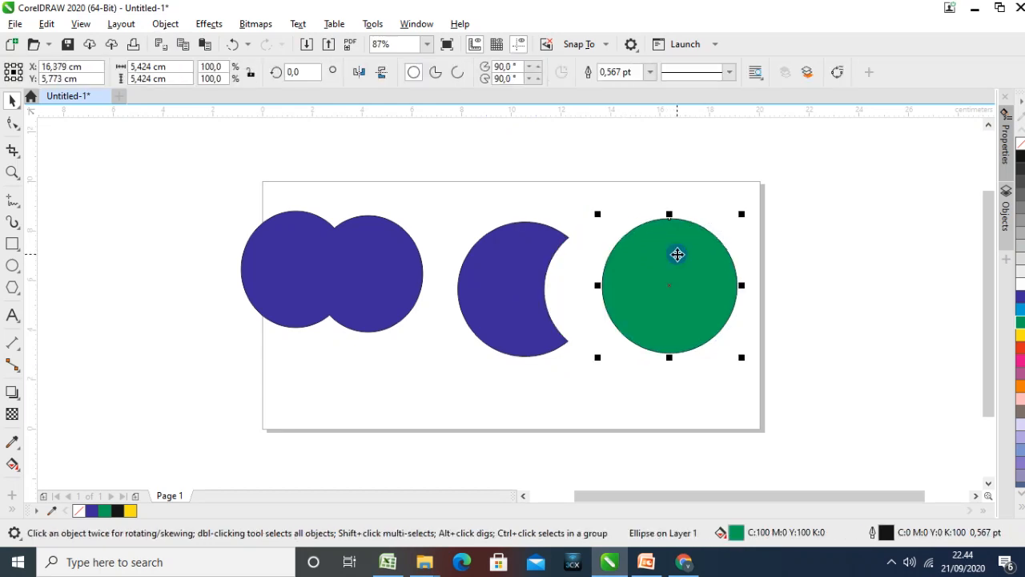
click(495, 275)
drag(501, 277, 489, 249)
click(587, 322)
drag(636, 305, 579, 280)
click(605, 368)
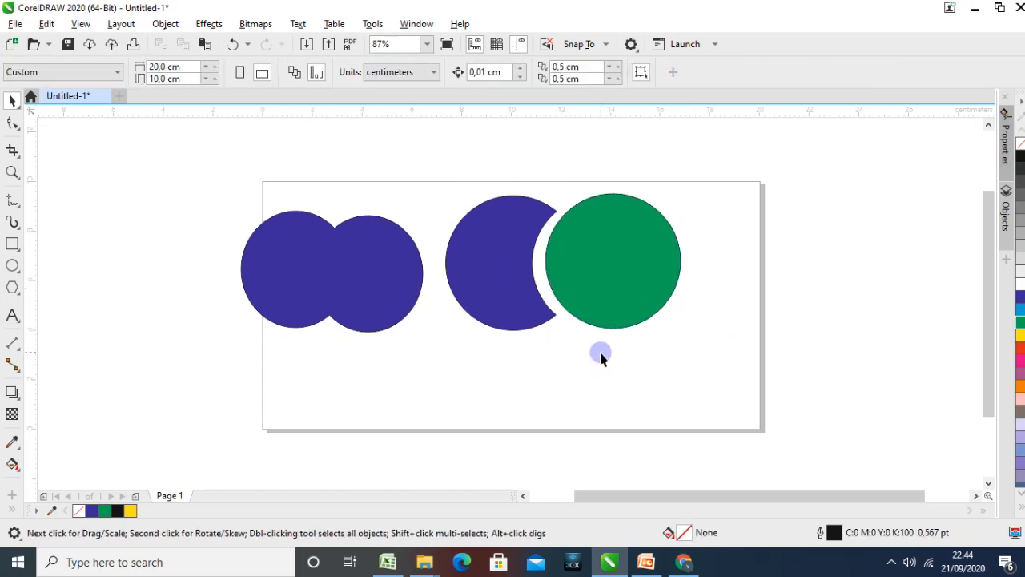
Move the trimmed blue shape and the green circle together to below the welded shape
drag(433, 169, 728, 370)
drag(620, 293, 384, 432)
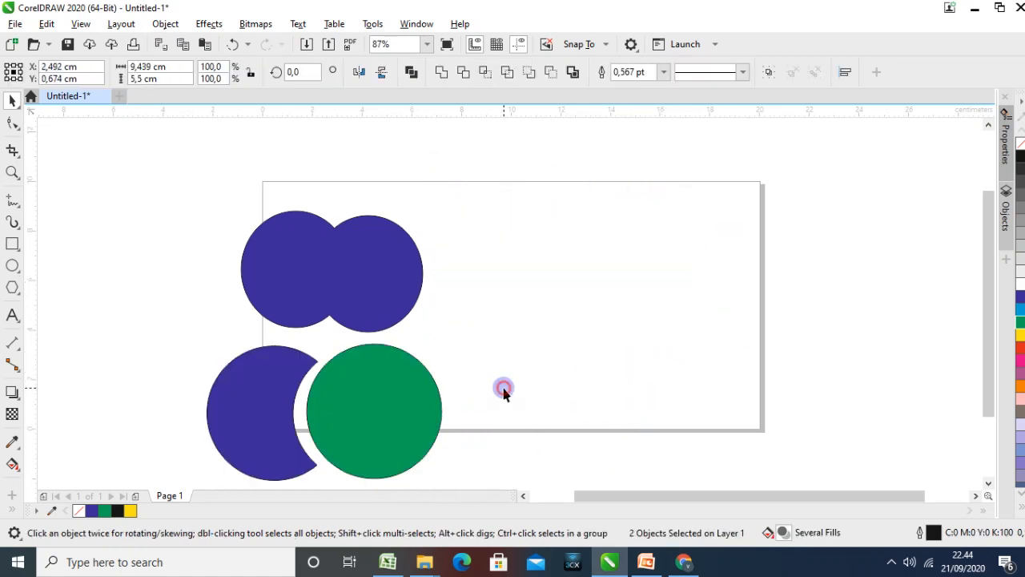
click(503, 389)
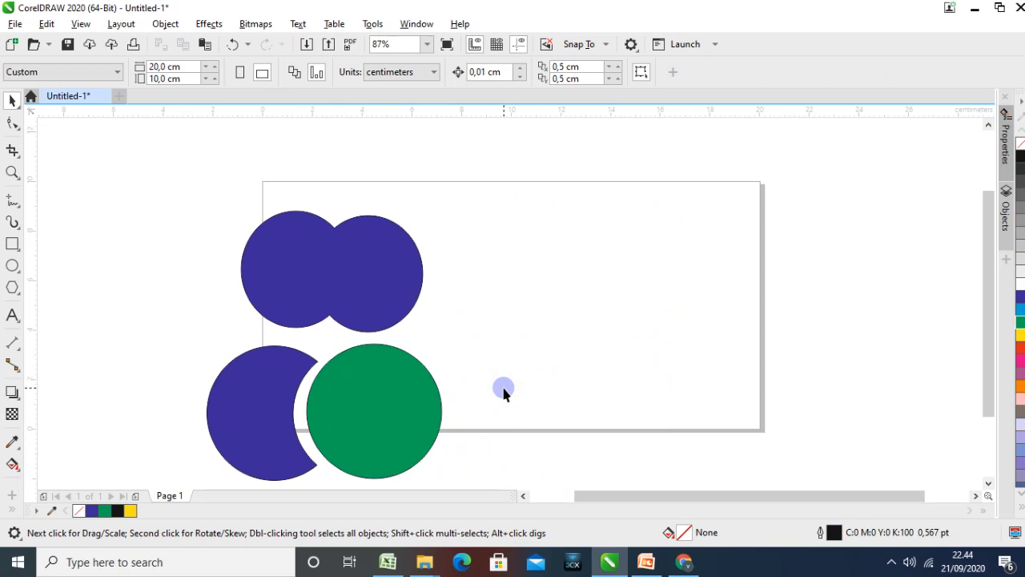
Draw a circle about 6.5 cm in diameter on the empty right half of the page and fill it blue
click(12, 265)
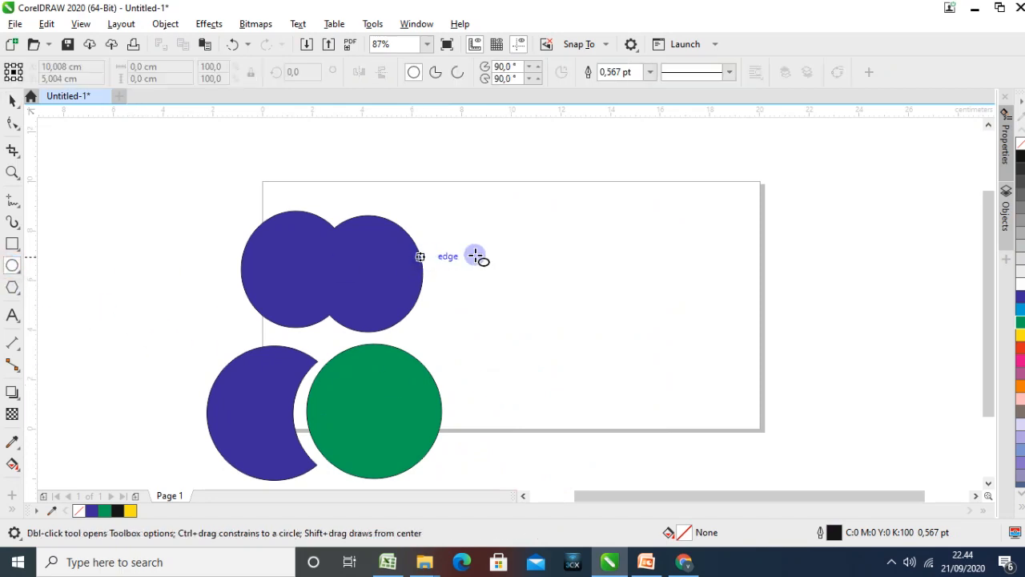
mouse_move(511, 243)
mouse_down()
mouse_move(654, 345)
mouse_move(650, 366)
mouse_move(576, 289)
mouse_move(615, 339)
mouse_move(672, 383)
mouse_up()
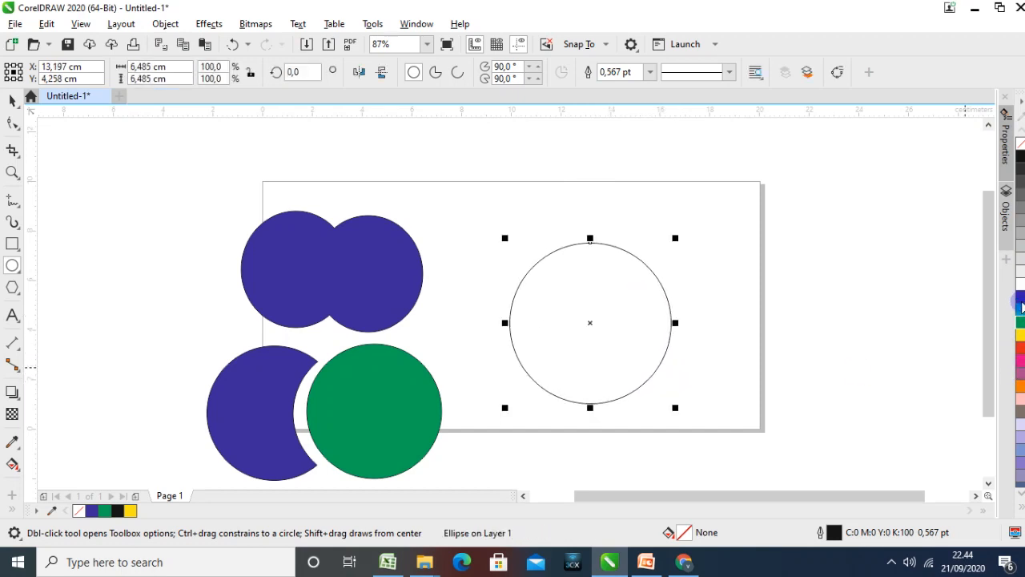
click(1020, 298)
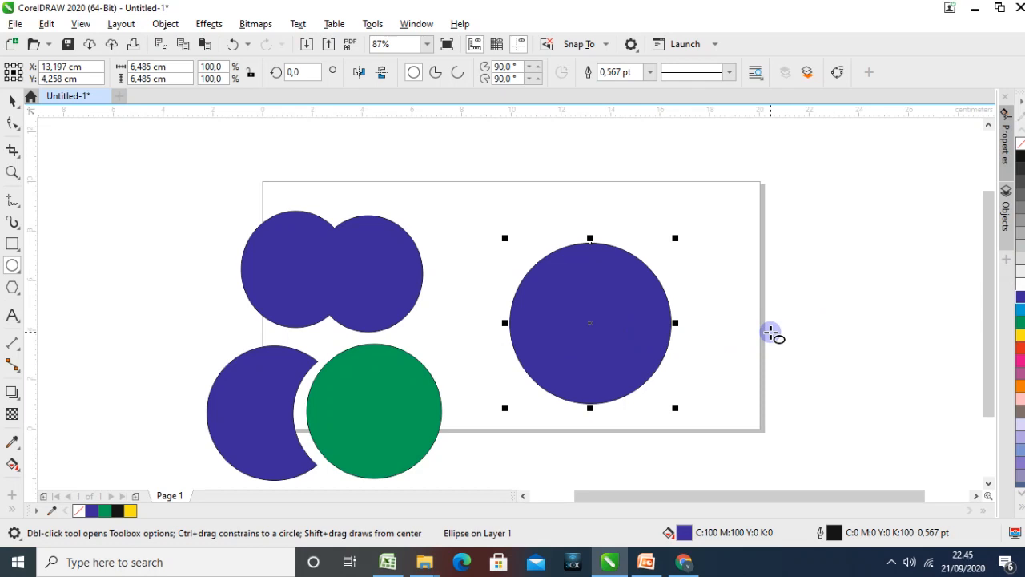
Duplicate the 6.5 cm blue circle and fill the copy green
key(ctrl+d)
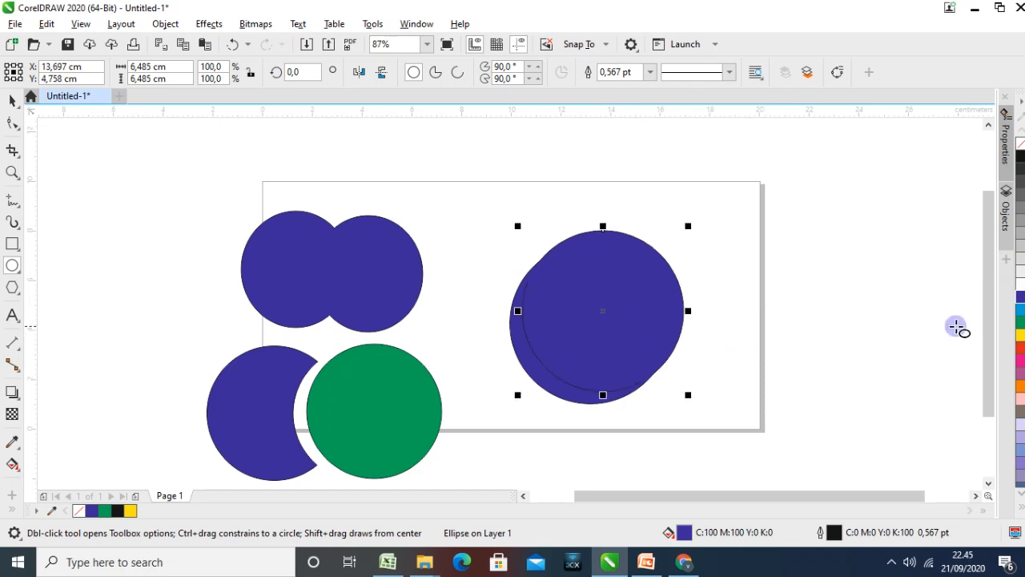
click(1020, 322)
click(12, 99)
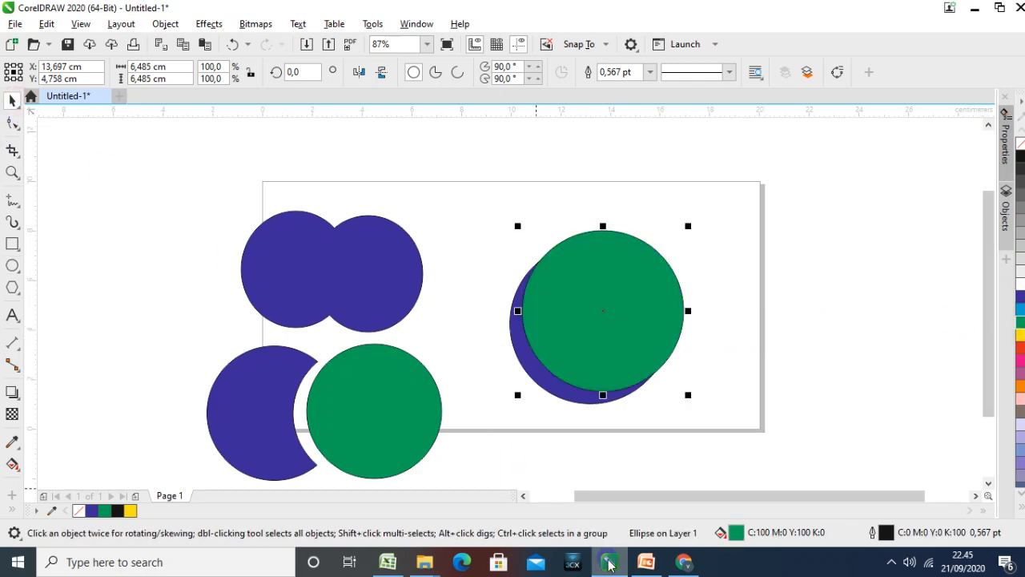
Switch to the PowerPoint presentation and review the WELD, TRIM and INTERSECT example slides
click(646, 562)
scroll(128, 297, up, 5)
scroll(109, 289, up, 5)
scroll(109, 291, down, 3)
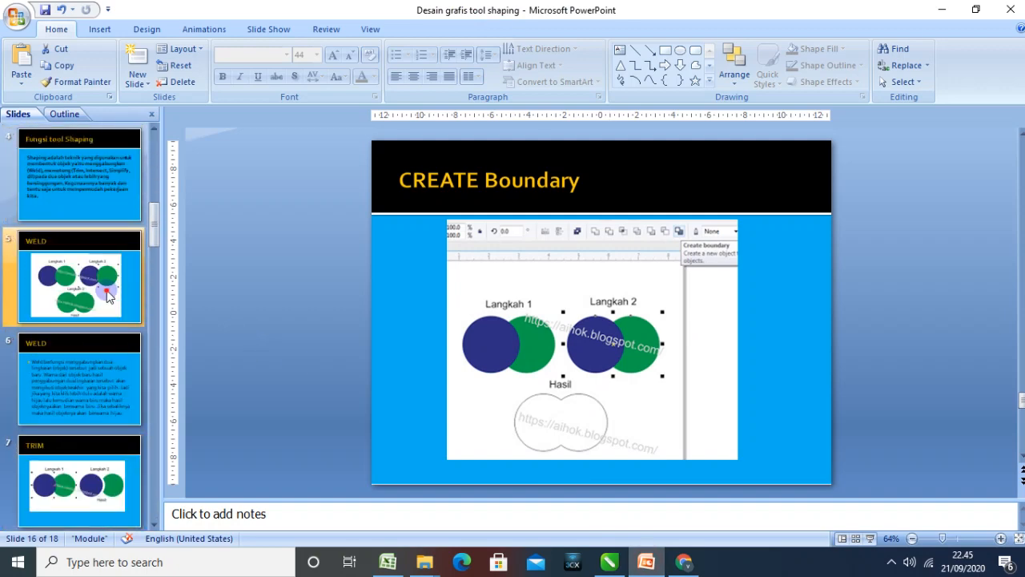
click(107, 290)
click(103, 469)
scroll(103, 469, down, 2)
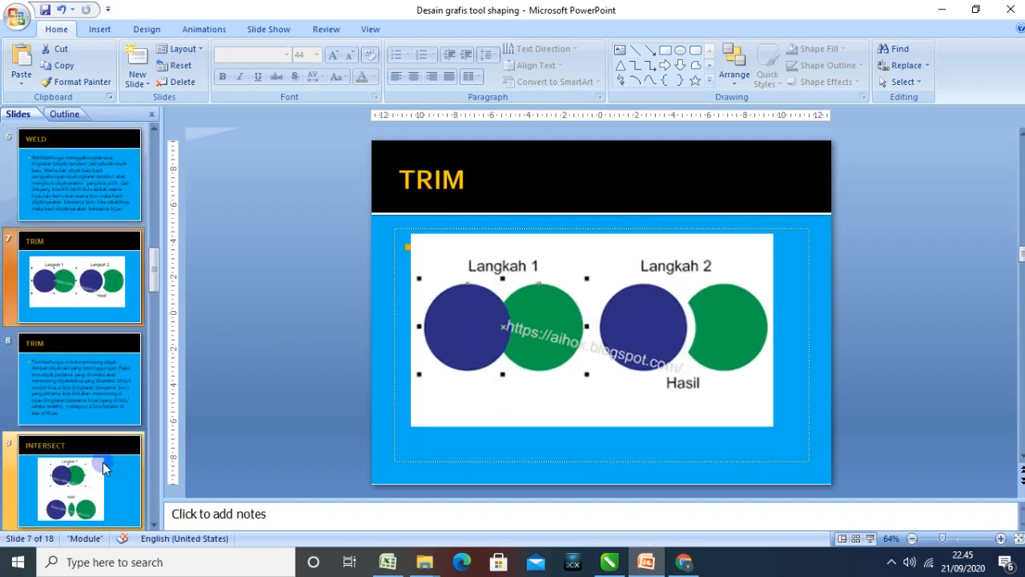
click(99, 476)
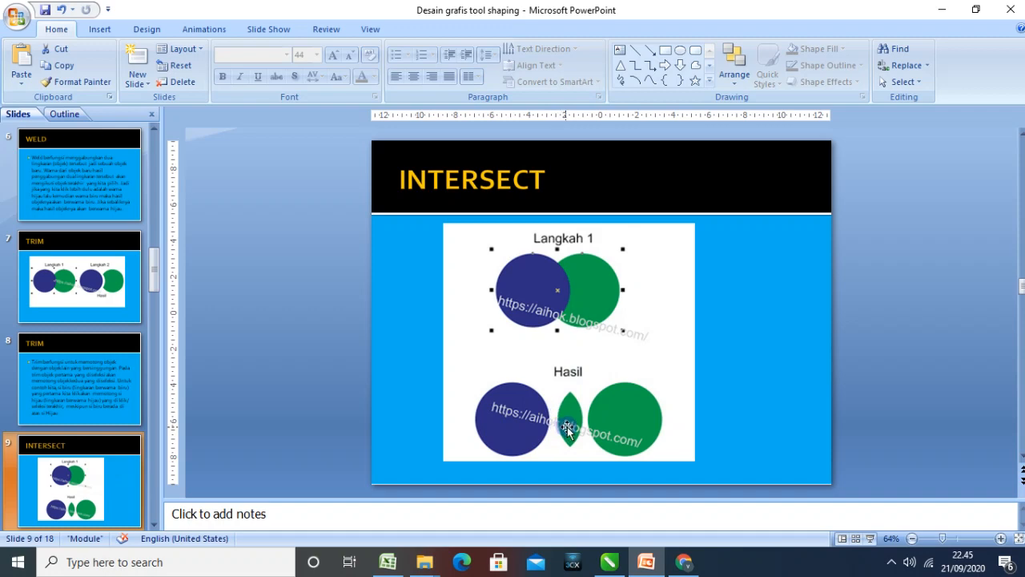
Switch back to CorelDRAW and move the green duplicate right so it only partly overlaps the large blue circle
click(613, 564)
drag(630, 356, 679, 360)
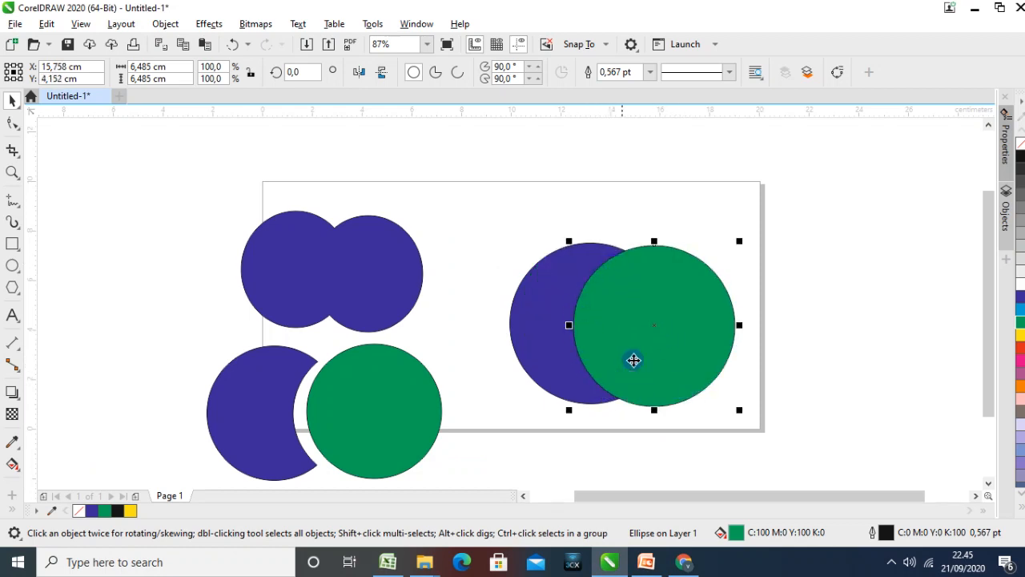
click(816, 308)
Create an Intersect shape from the overlap of the large blue and green circles, selecting the green circle last
click(699, 321)
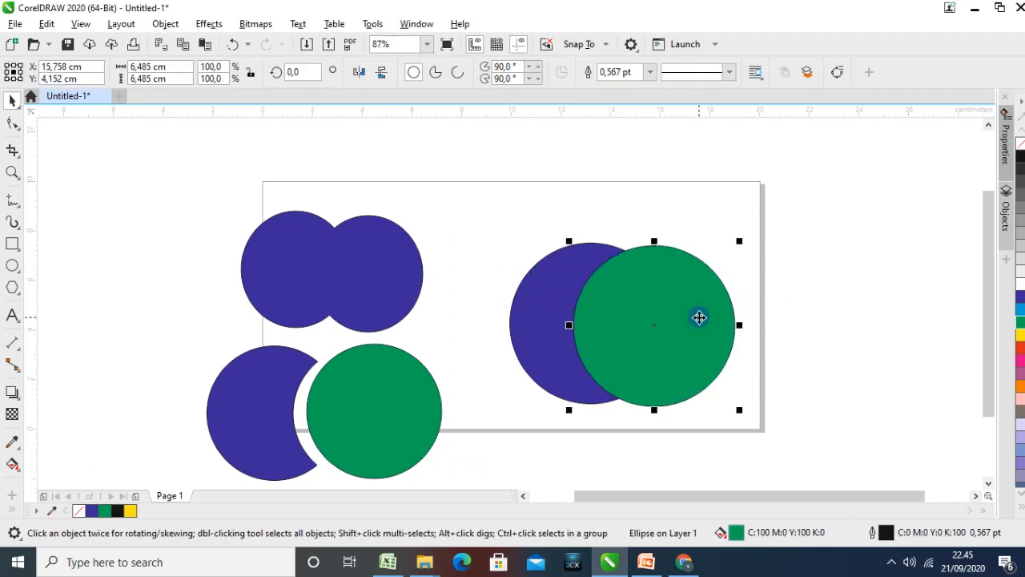
click(520, 311)
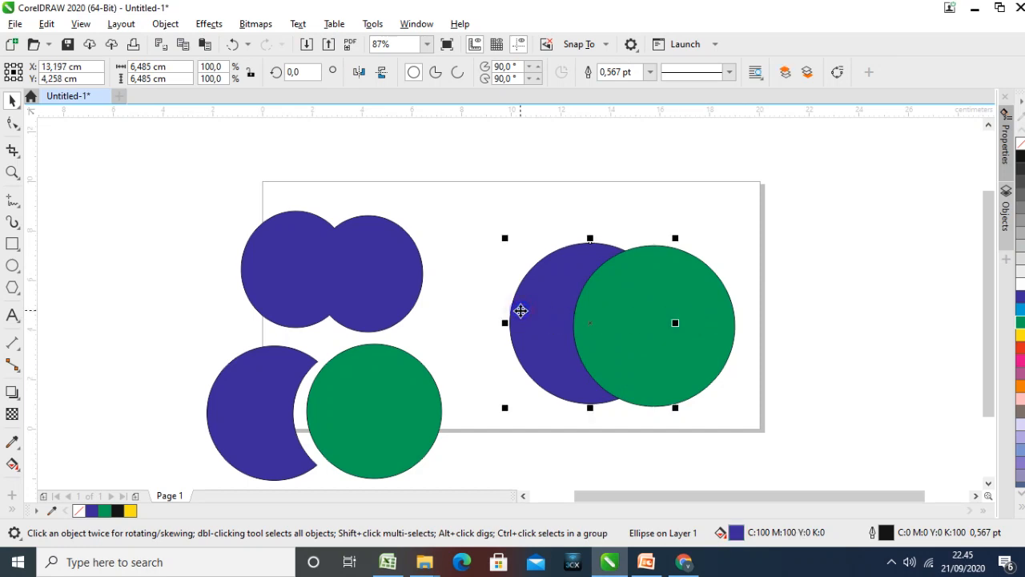
shift+click(647, 318)
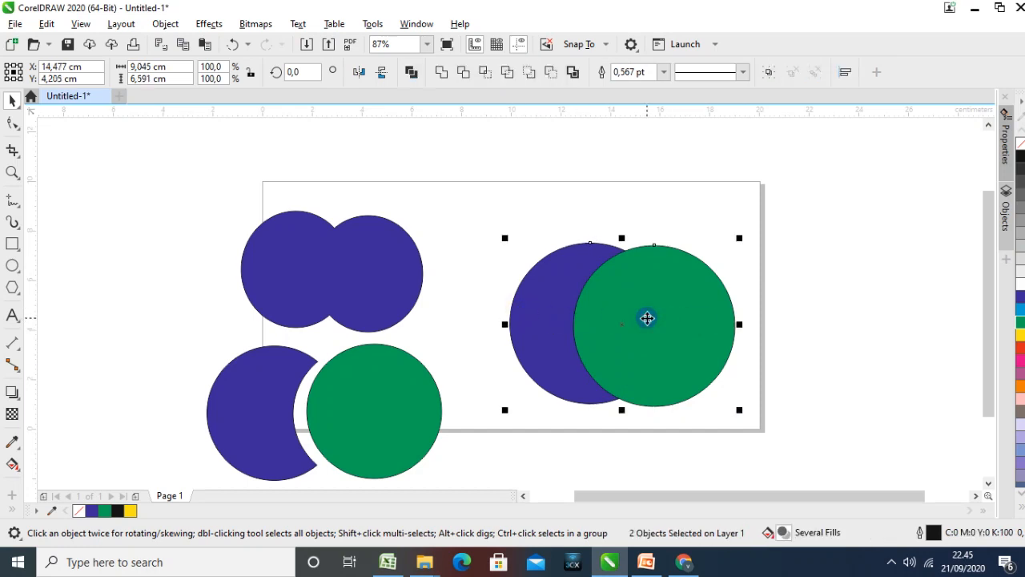
click(485, 72)
Move the large green and blue circles away from the green lens-shaped intersection, and move that lens to the lower part of the page
drag(700, 300, 823, 285)
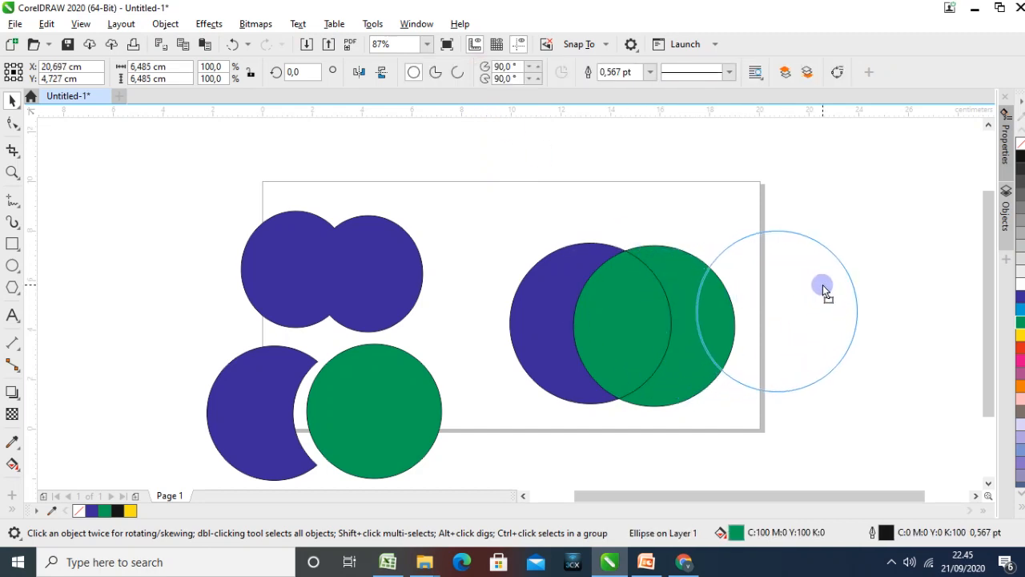
drag(537, 300, 452, 172)
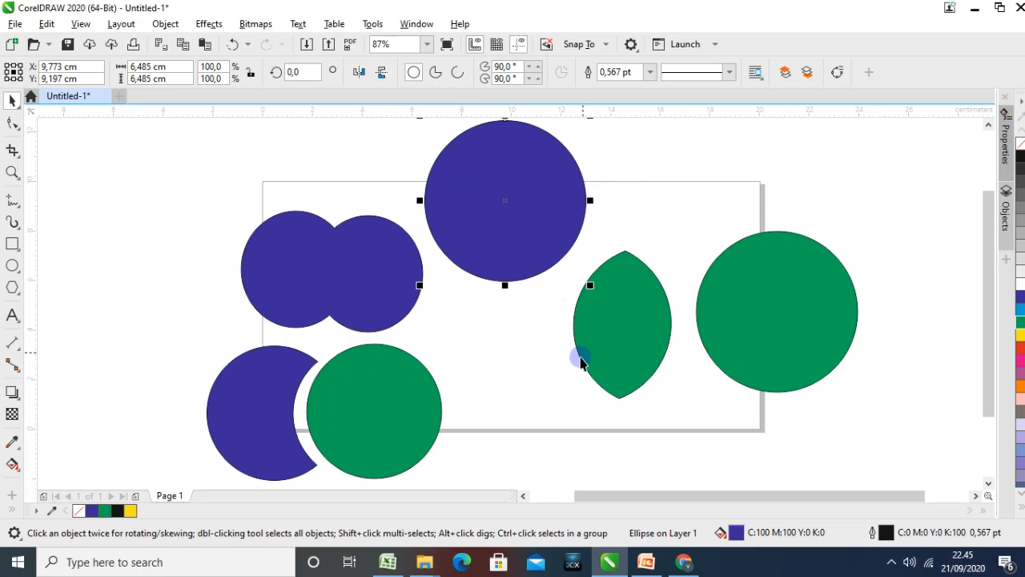
click(639, 298)
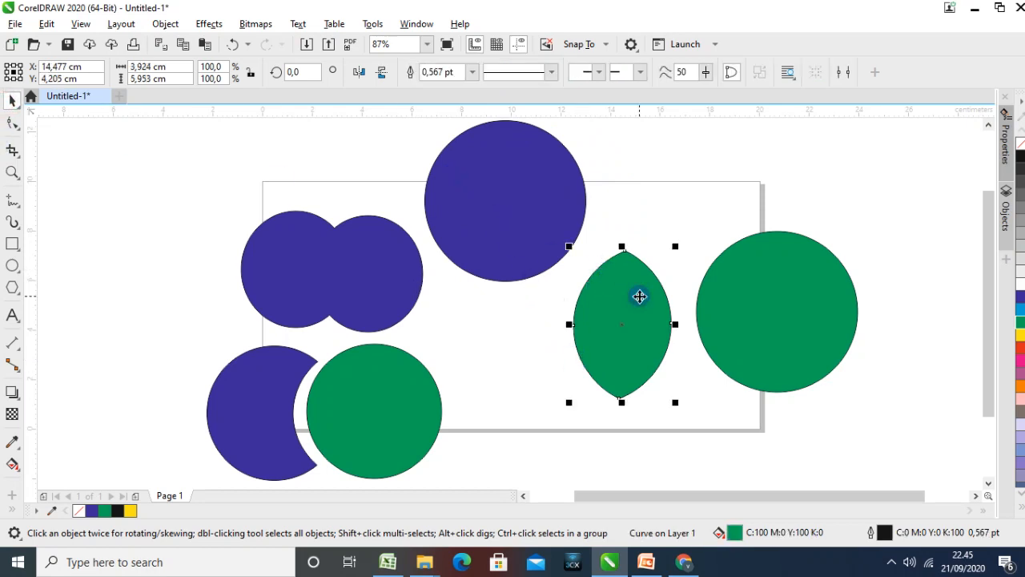
click(634, 315)
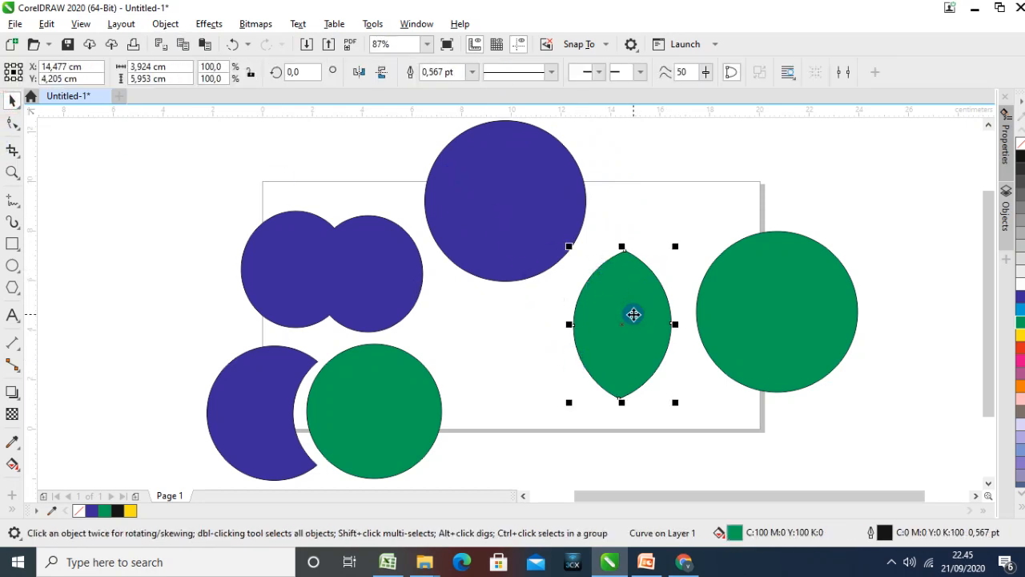
click(768, 299)
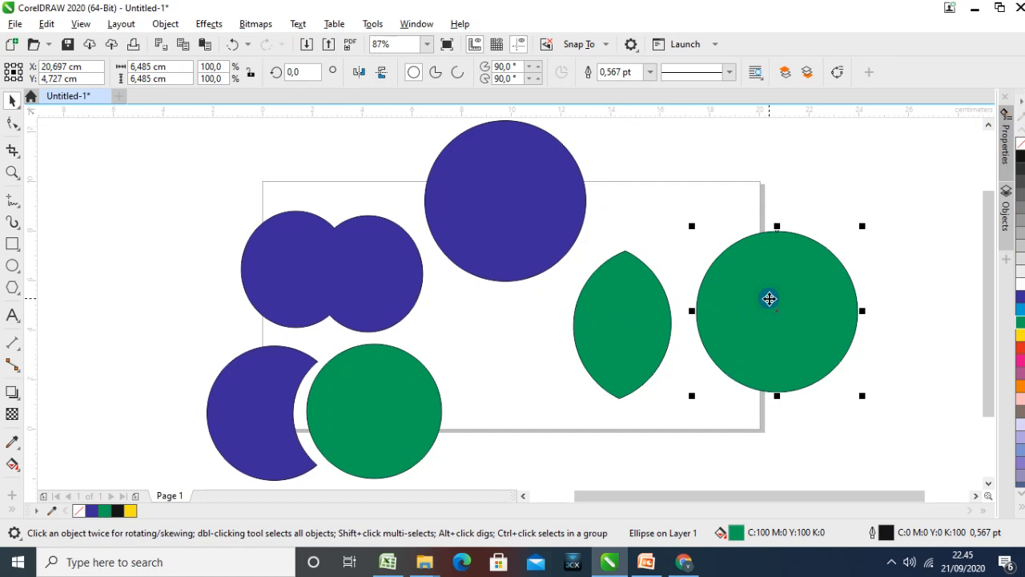
drag(614, 308, 619, 391)
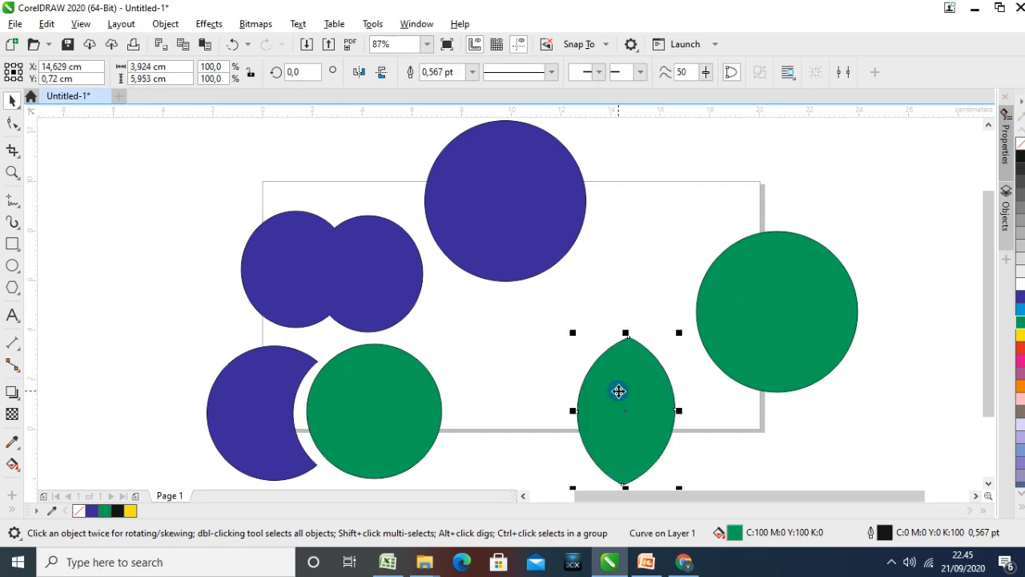
Move the green circle over the large blue circle and create their Intersect shape, selecting the blue circle last
drag(768, 316, 591, 208)
click(723, 288)
click(627, 251)
shift+click(450, 208)
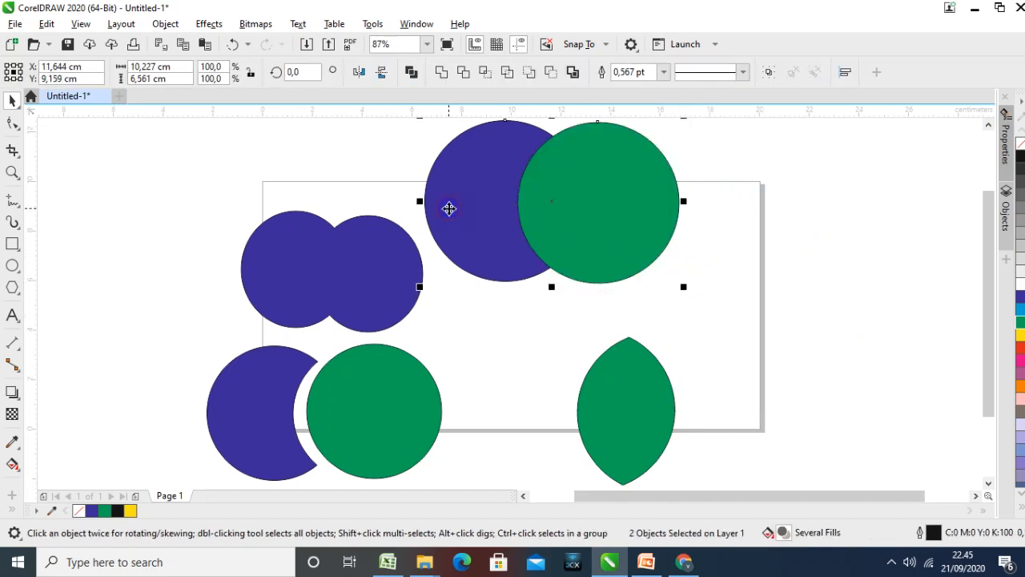
click(484, 72)
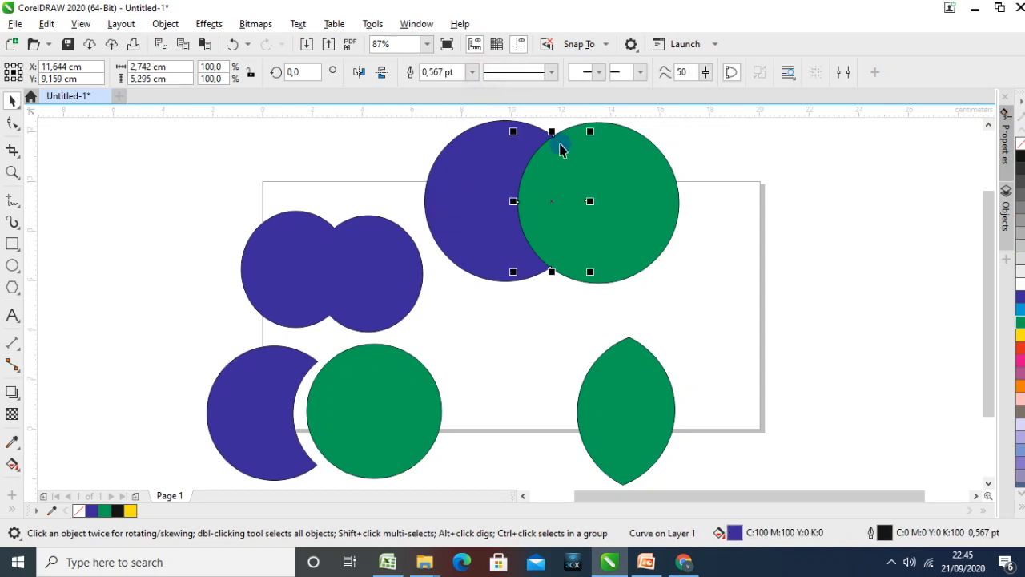
Separate the green circle, the blue circle and the blue lens-shaped intersection from one another
drag(604, 179, 722, 203)
drag(474, 194, 407, 164)
drag(551, 189, 597, 264)
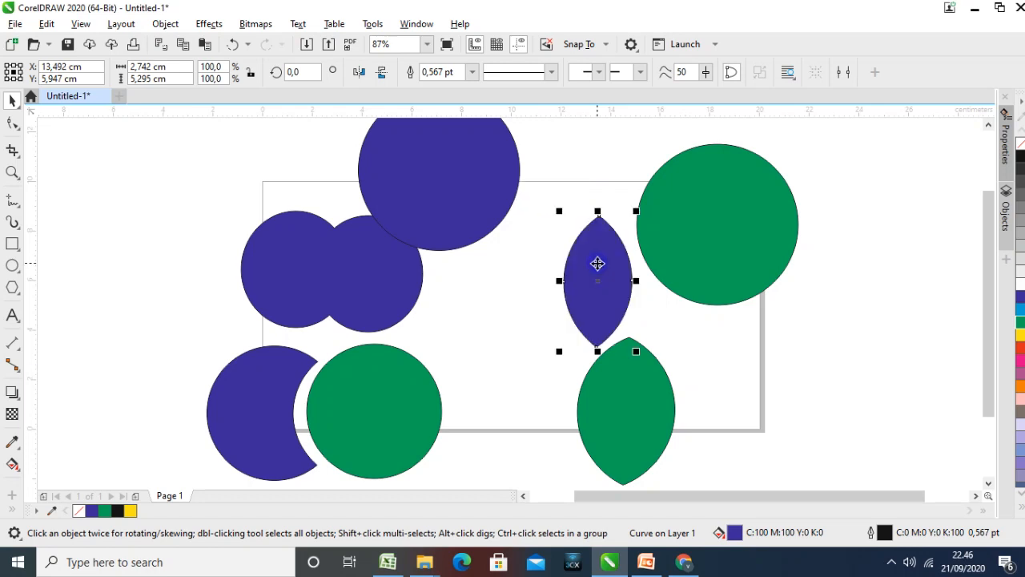
Move both large circles to the page's right side and line up the blue and green lens shapes beside the trimmed pair
drag(486, 207, 918, 398)
drag(757, 257, 865, 258)
drag(652, 385, 749, 383)
drag(619, 303, 607, 455)
drag(500, 450, 500, 450)
drag(712, 446, 573, 448)
click(656, 346)
click(473, 413)
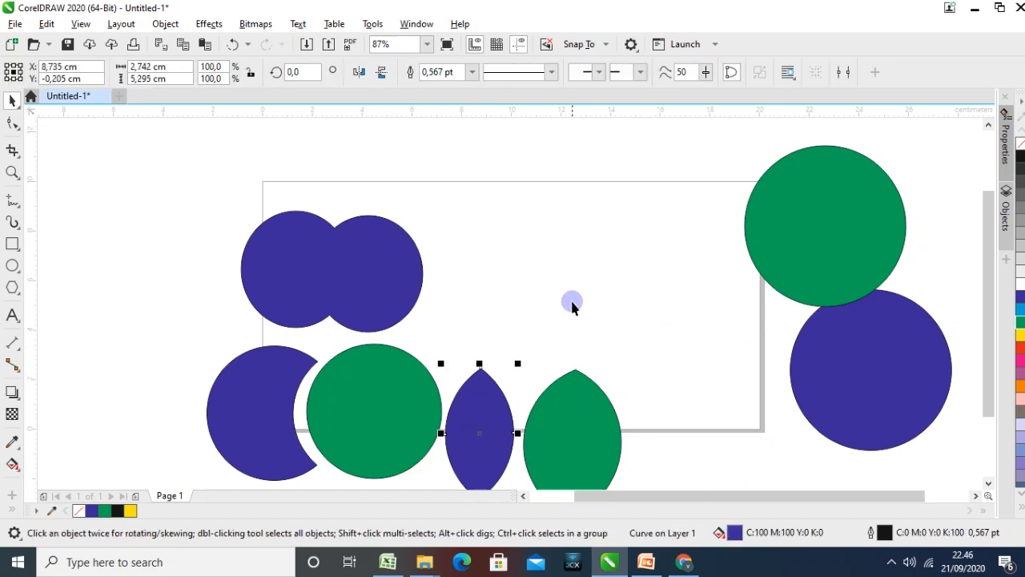
click(556, 405)
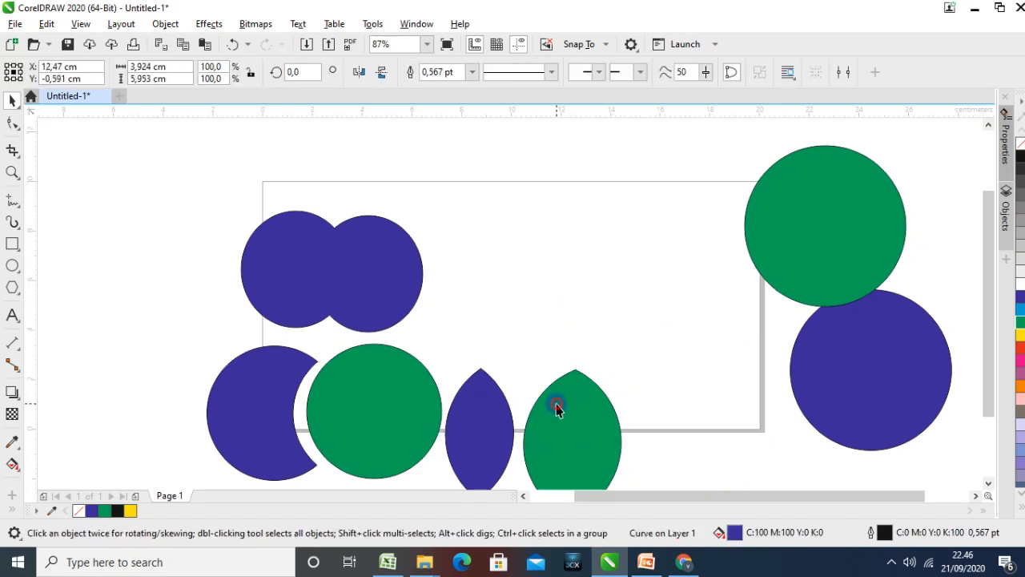
shift+click(457, 393)
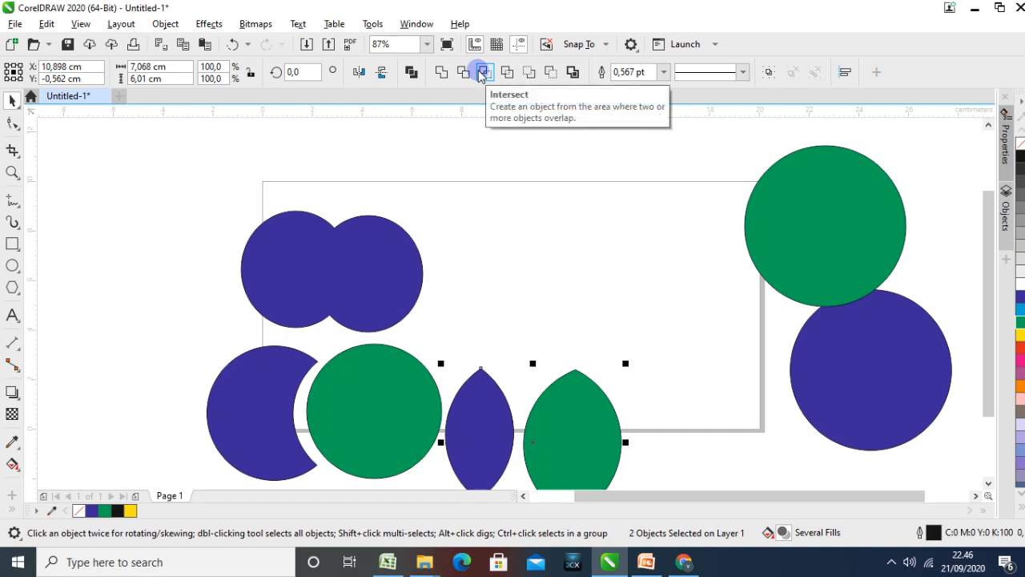
Move the large green and blue circles back onto the page, with the green circle partly overlapping the blue one
drag(769, 206, 523, 214)
drag(844, 327, 801, 243)
click(802, 245)
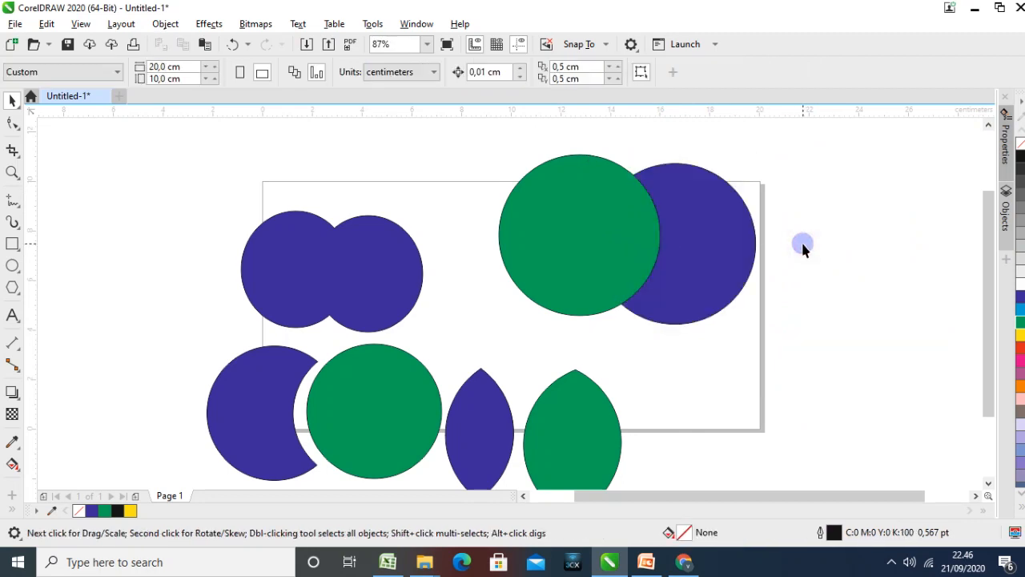
drag(617, 240, 596, 248)
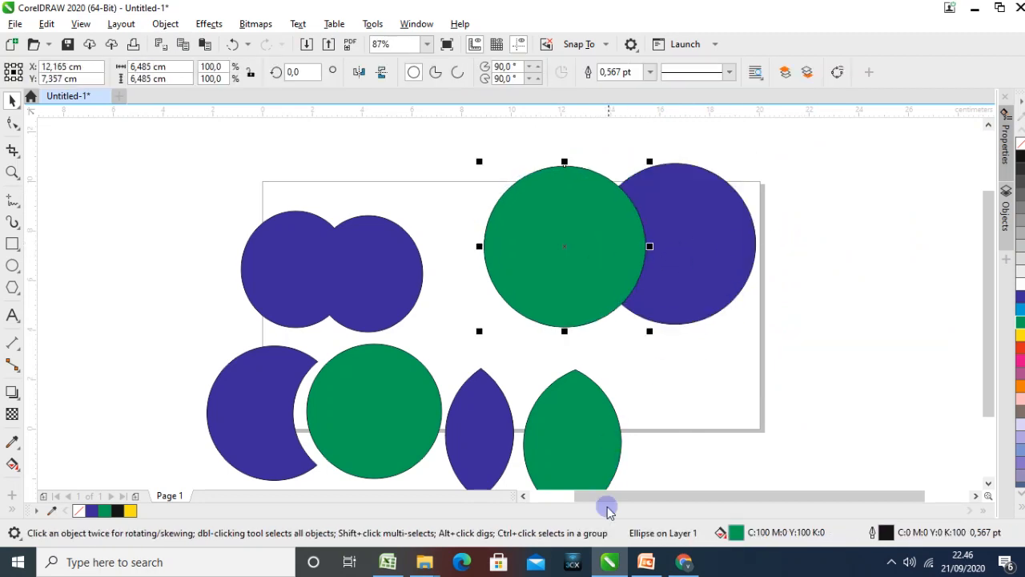
Switch to the PowerPoint presentation and review the SIMPLIFY example slide
click(643, 563)
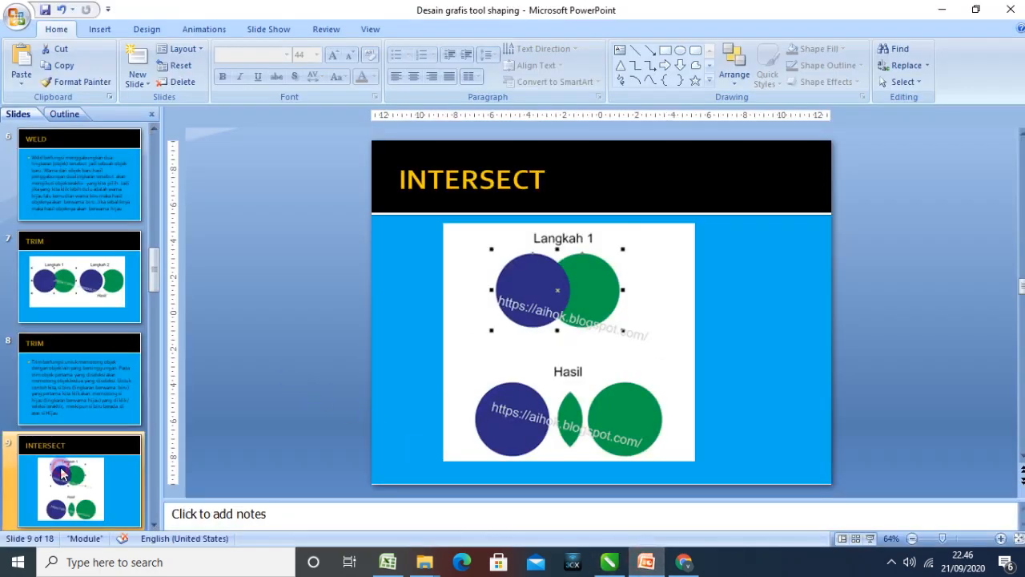
scroll(61, 444, down, 1)
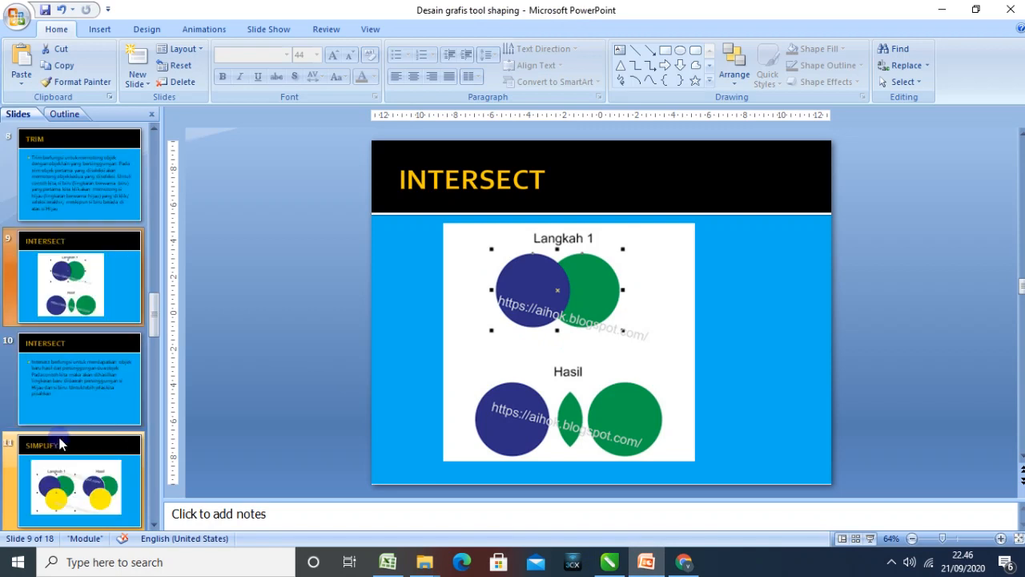
click(74, 478)
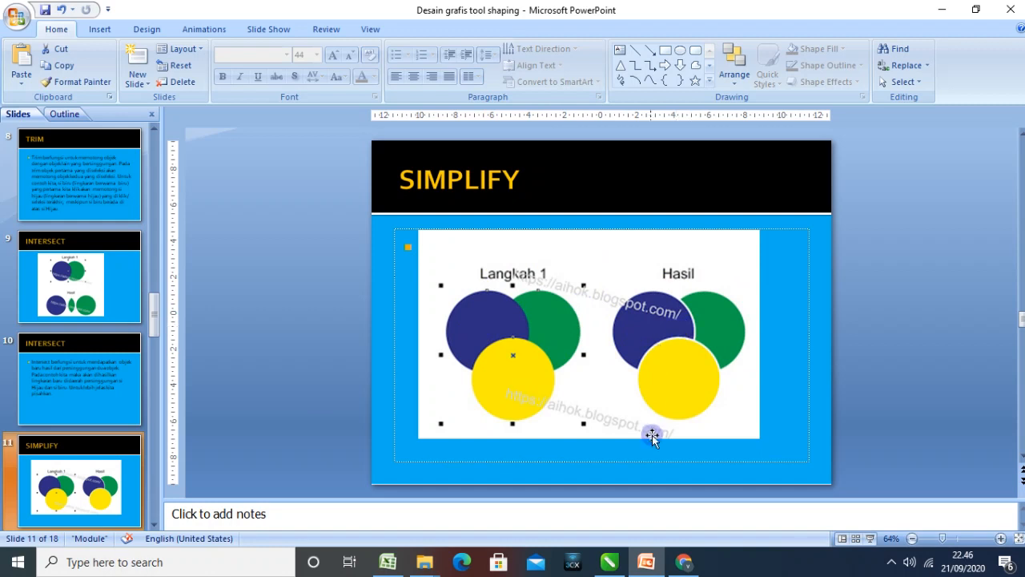
mouse_move(611, 566)
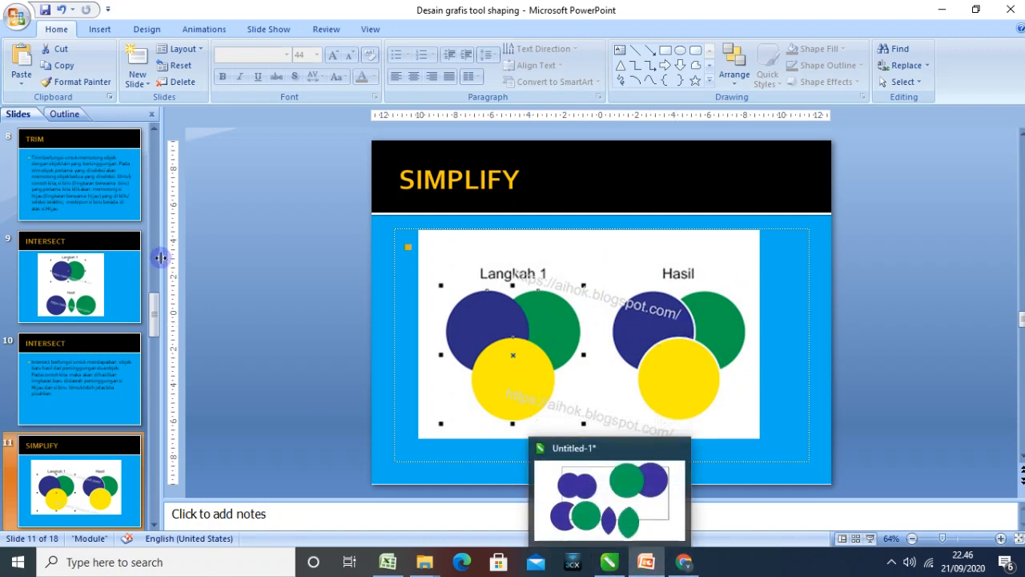
scroll(158, 256, up, 3)
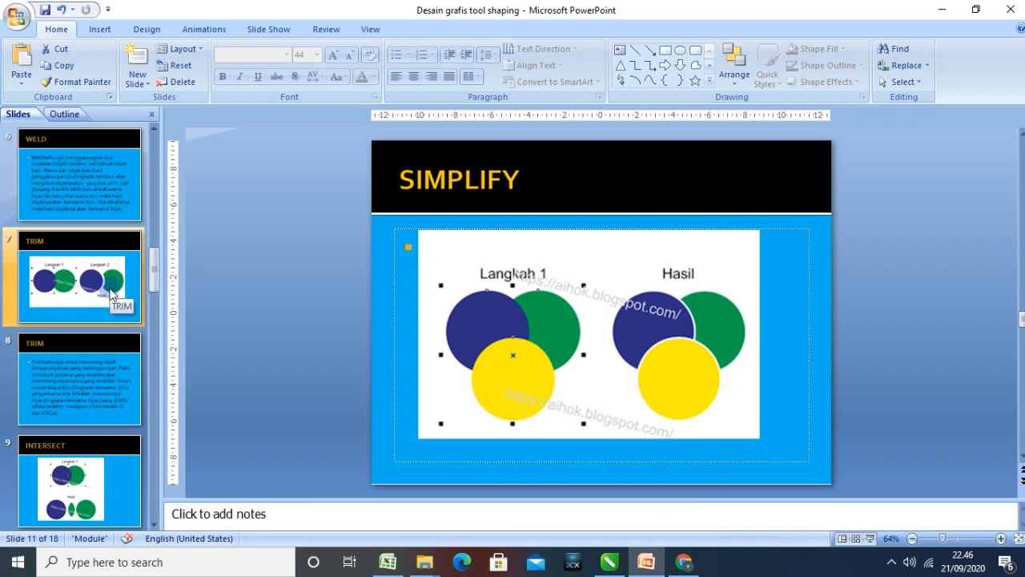
Switch back to CorelDRAW, duplicate the large green circle, fill the copy red and place it overlapping both circles
click(607, 562)
click(626, 289)
key(ctrl+d)
click(1020, 346)
drag(540, 238, 606, 304)
Apply Simplify to the red, green and blue overlapping circles
click(736, 313)
click(653, 318)
shift+click(517, 217)
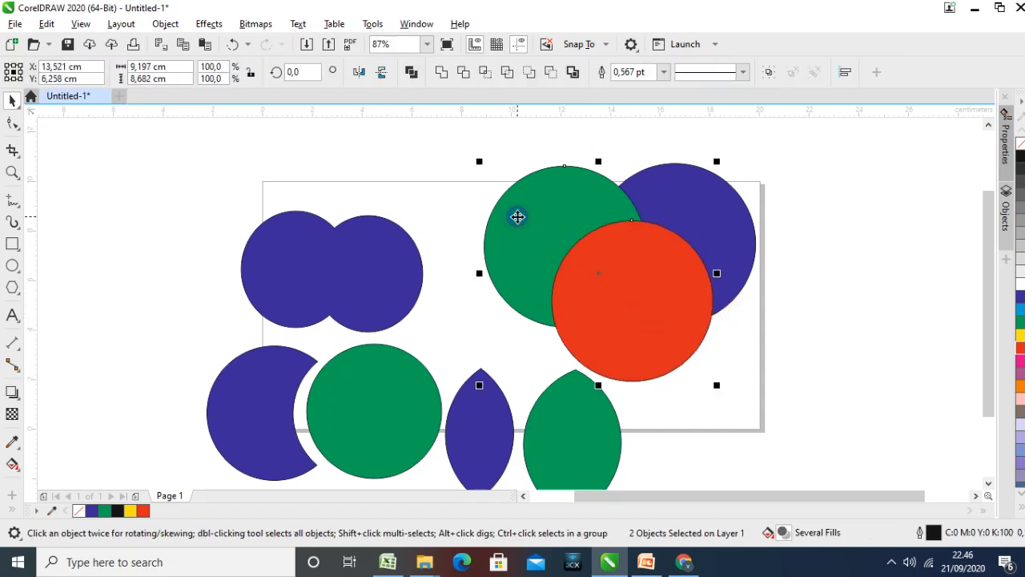
shift+click(716, 208)
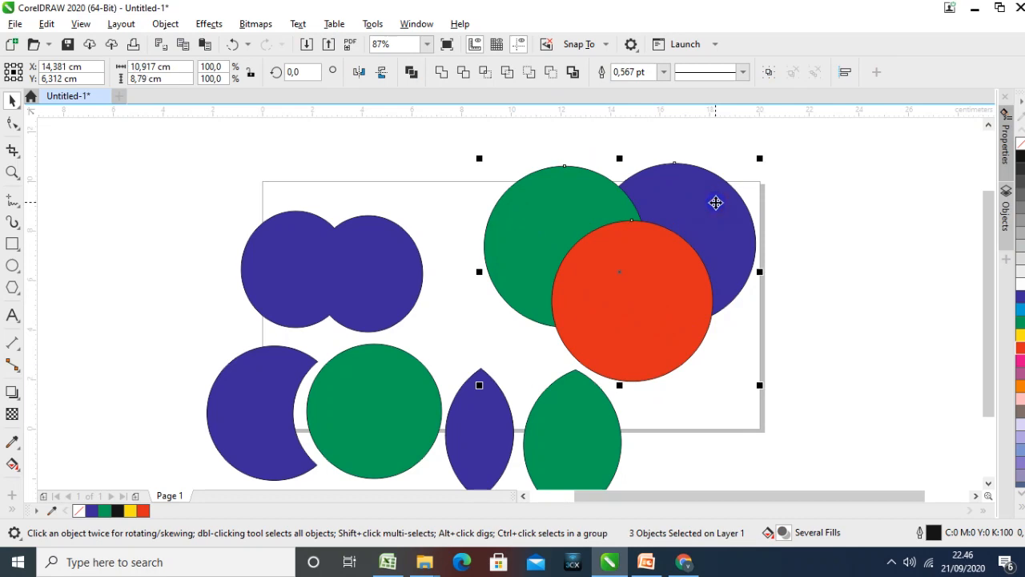
click(508, 73)
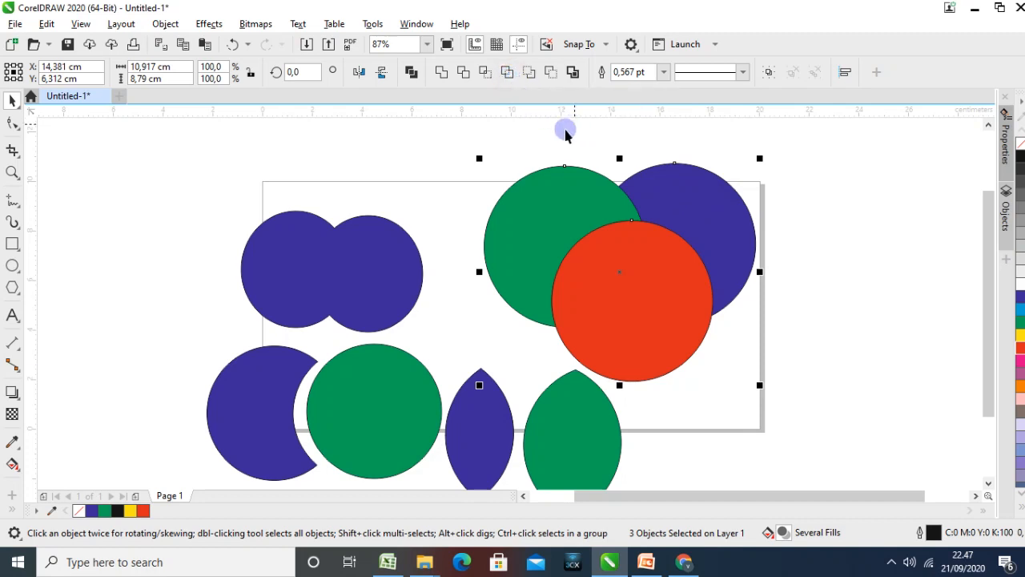
Pull the simplified green piece, blue piece and red circle apart to inspect their cut edges
click(439, 158)
drag(552, 222, 511, 180)
drag(688, 210, 723, 192)
drag(653, 273, 639, 255)
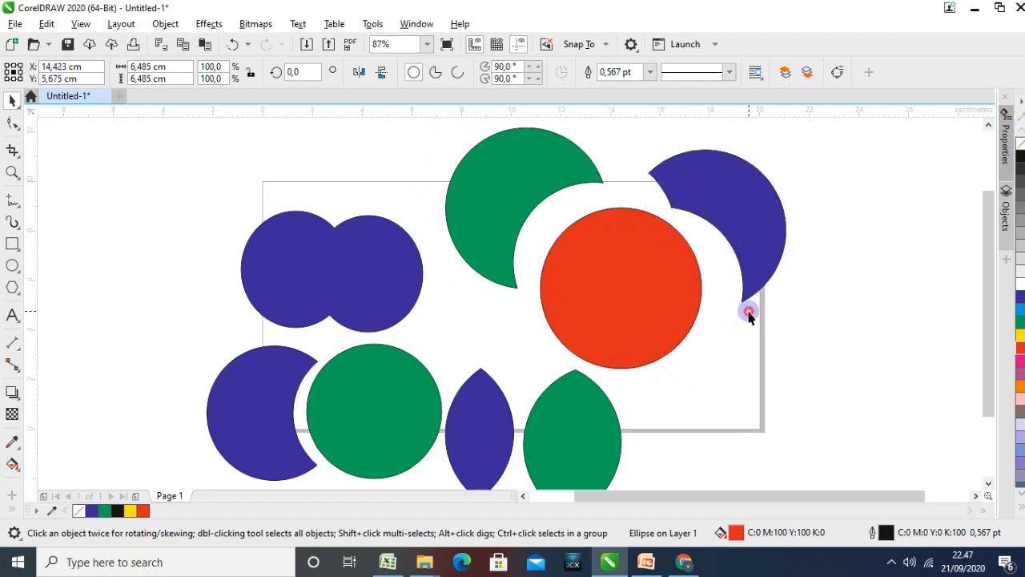
click(748, 313)
click(749, 228)
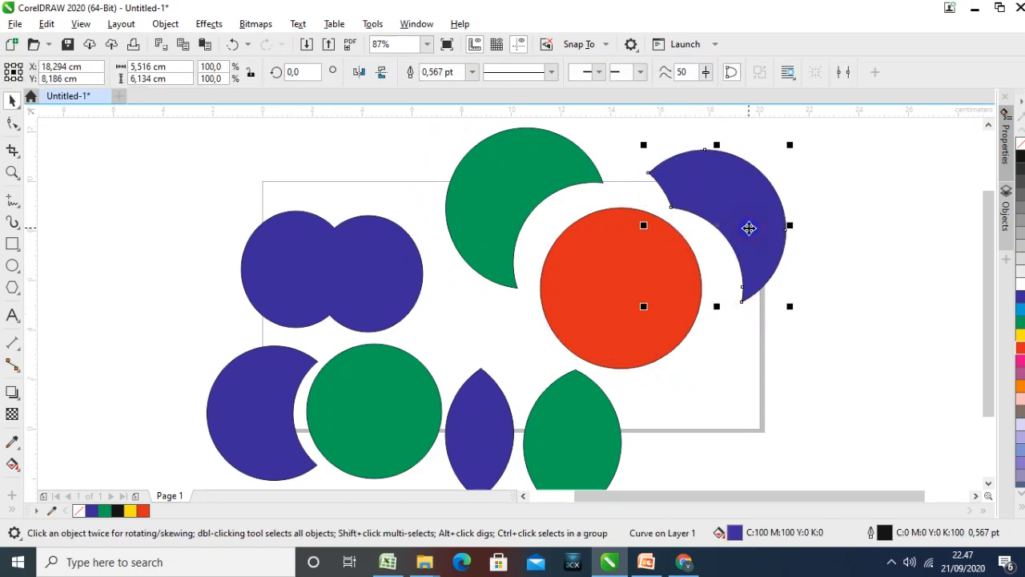
click(613, 265)
click(761, 320)
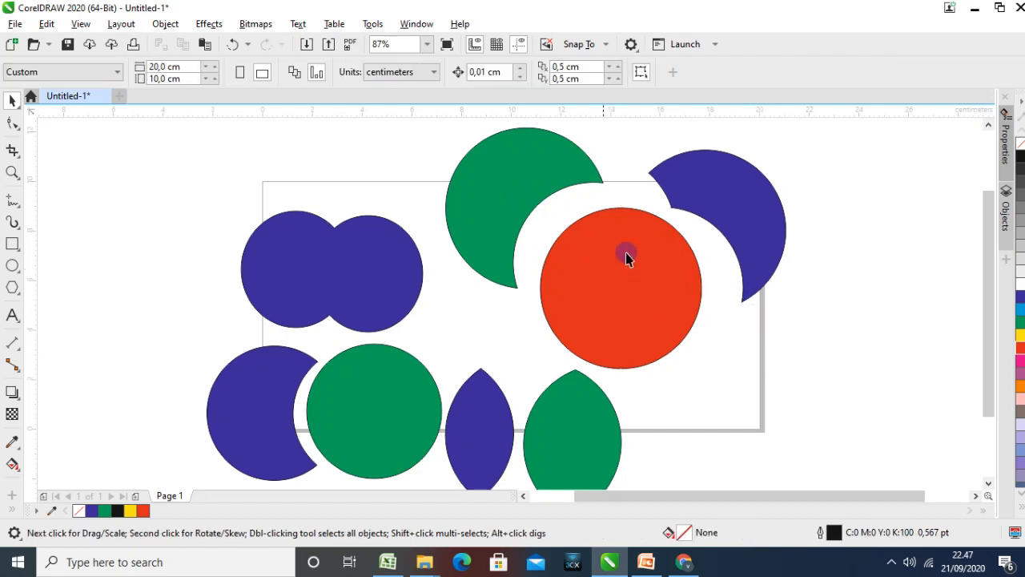
Regroup the blue crescent, red circle and green crescent at the page's right edge, and move the green crescent and red circle down
drag(721, 204, 864, 239)
drag(645, 278, 820, 318)
drag(514, 195, 703, 251)
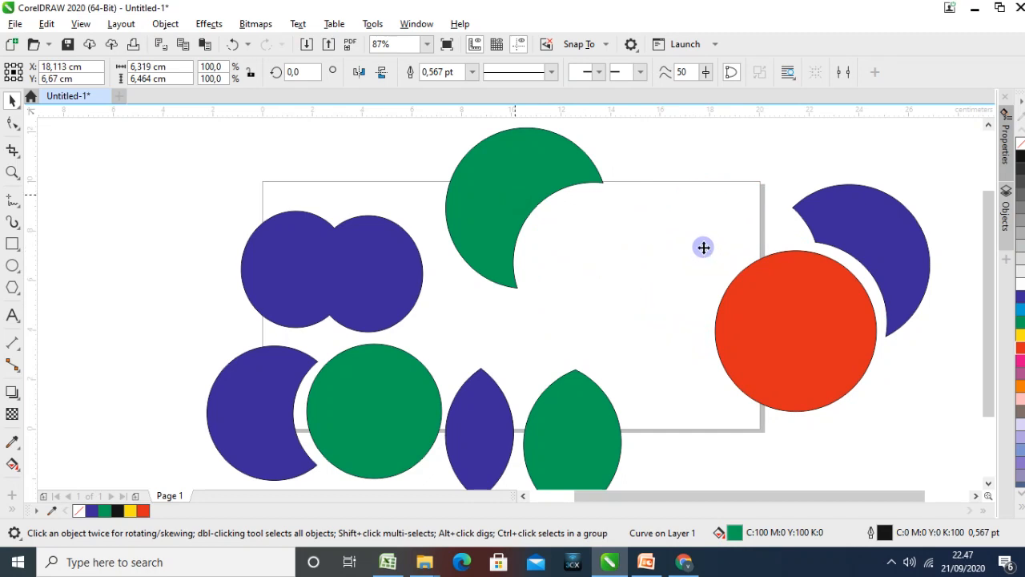
shift+click(773, 324)
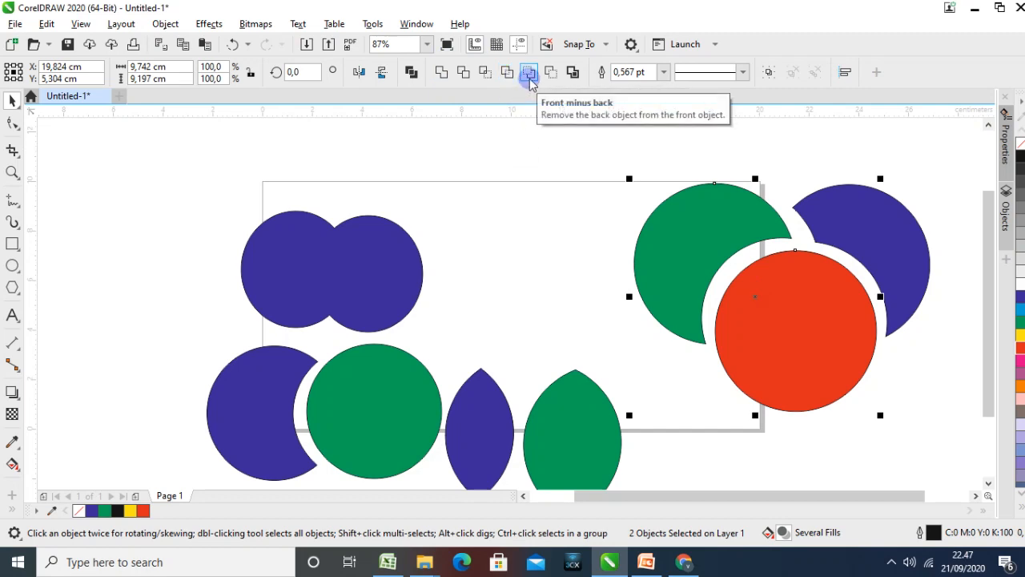
drag(714, 229, 751, 425)
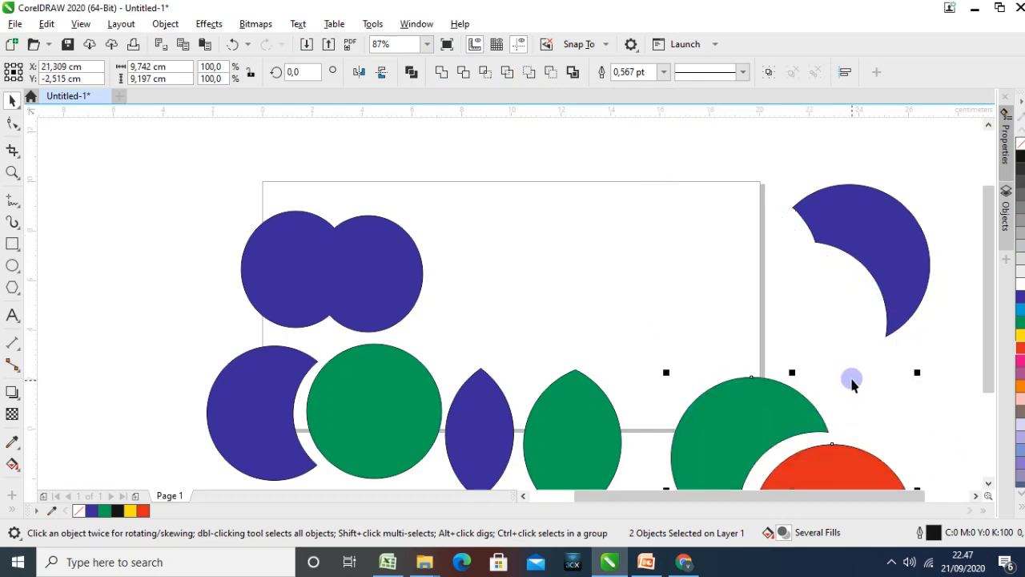
Move the red circle back to the empty area of the page and place the blue crescent beside the green one
click(837, 463)
drag(837, 463, 584, 216)
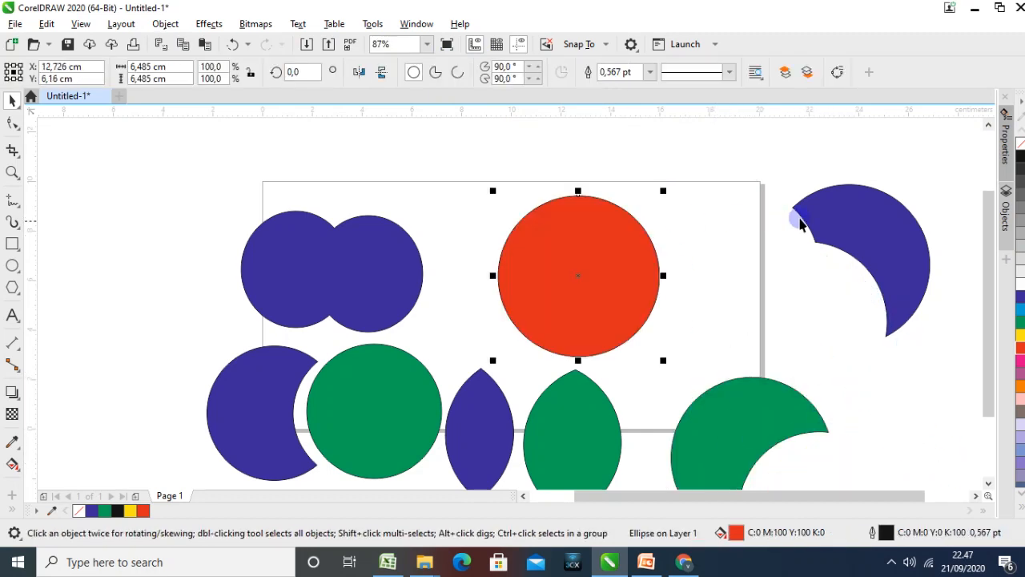
click(854, 404)
drag(853, 398, 854, 398)
click(591, 288)
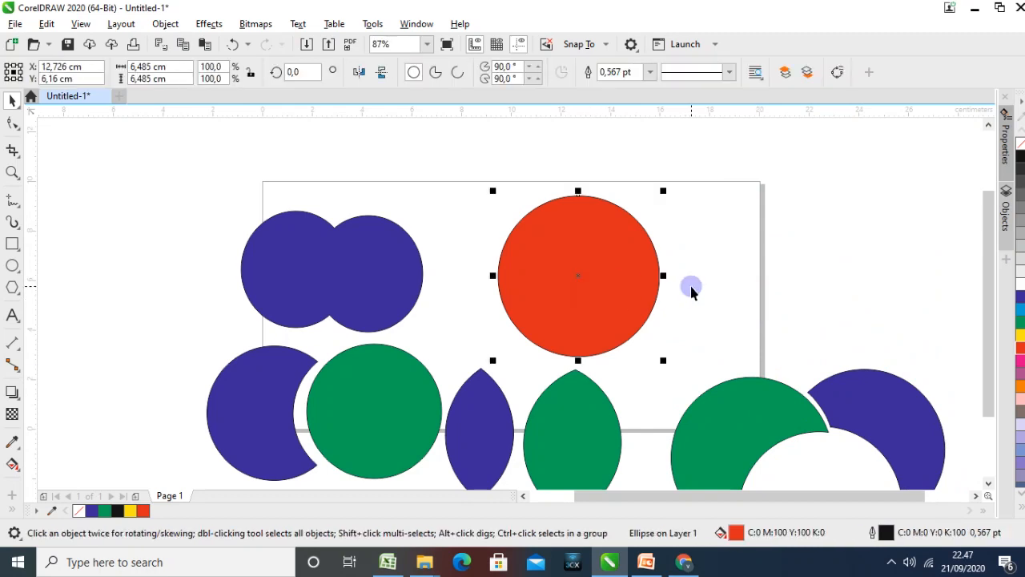
Duplicate the red circle to its upper right so the copy overlaps it, and fill the copy yellow
drag(622, 246, 703, 234)
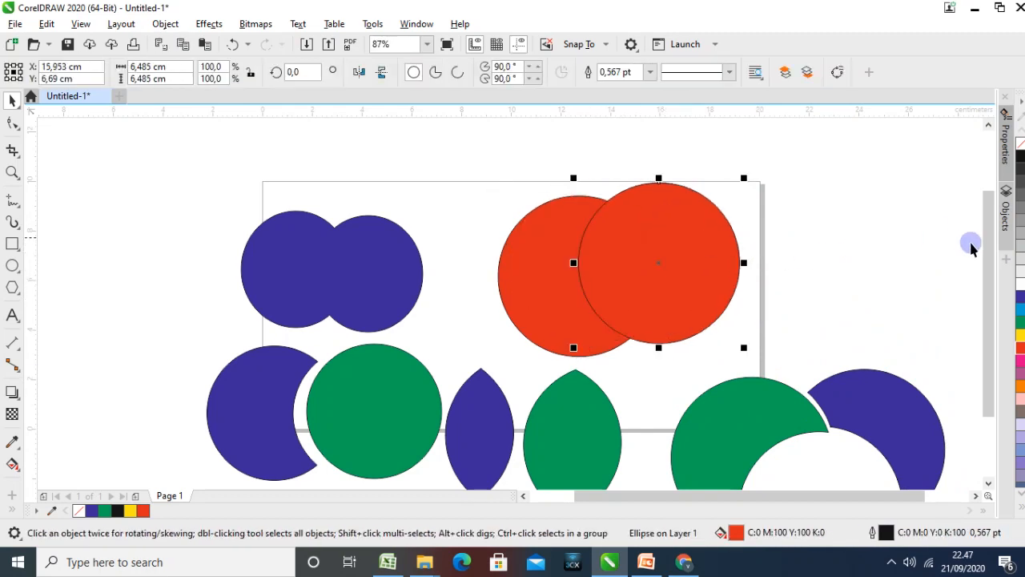
click(1021, 334)
click(680, 272)
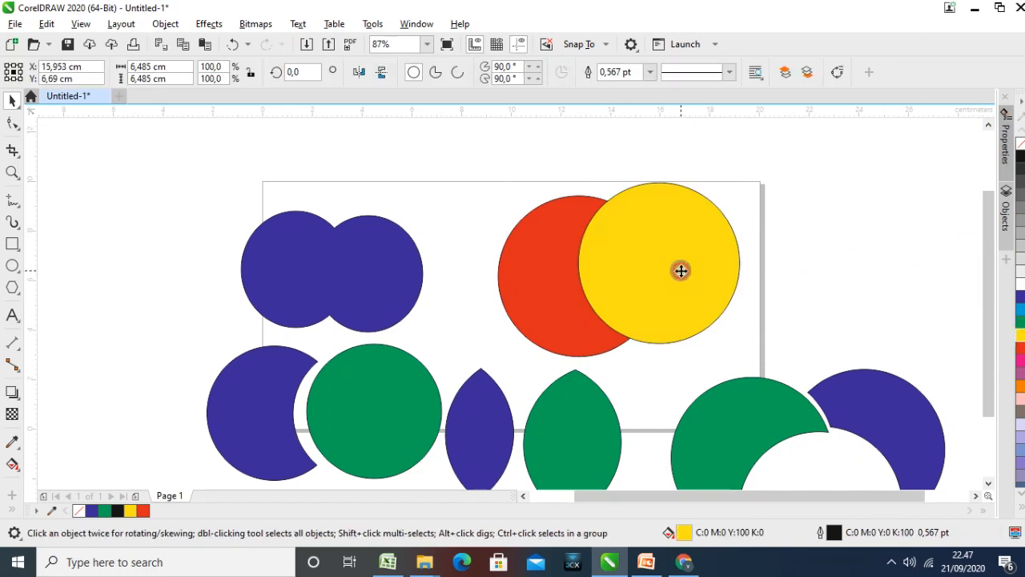
Apply Front minus back to the yellow and red circles, cutting the red circle out of the yellow one
shift+click(560, 272)
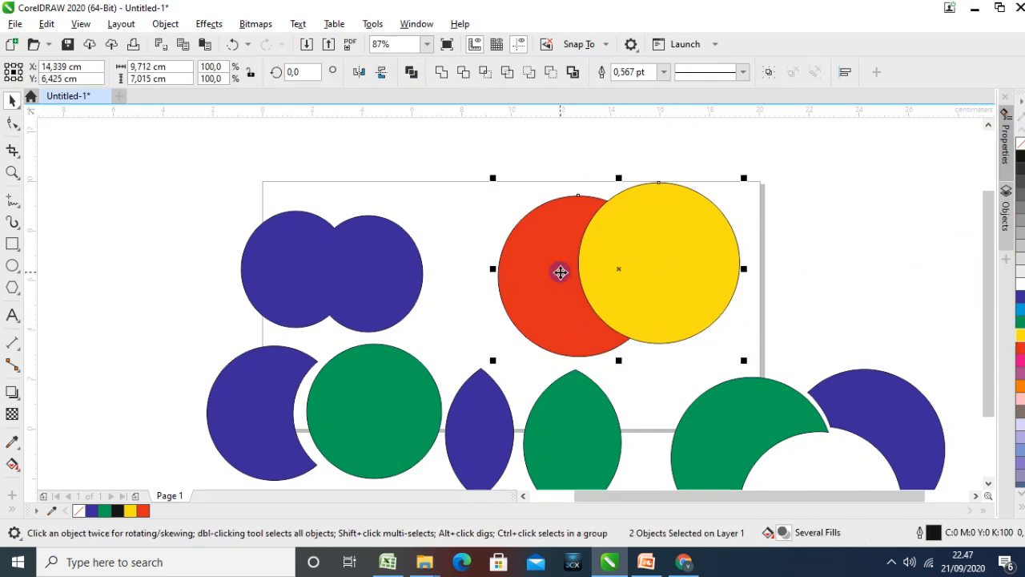
click(530, 75)
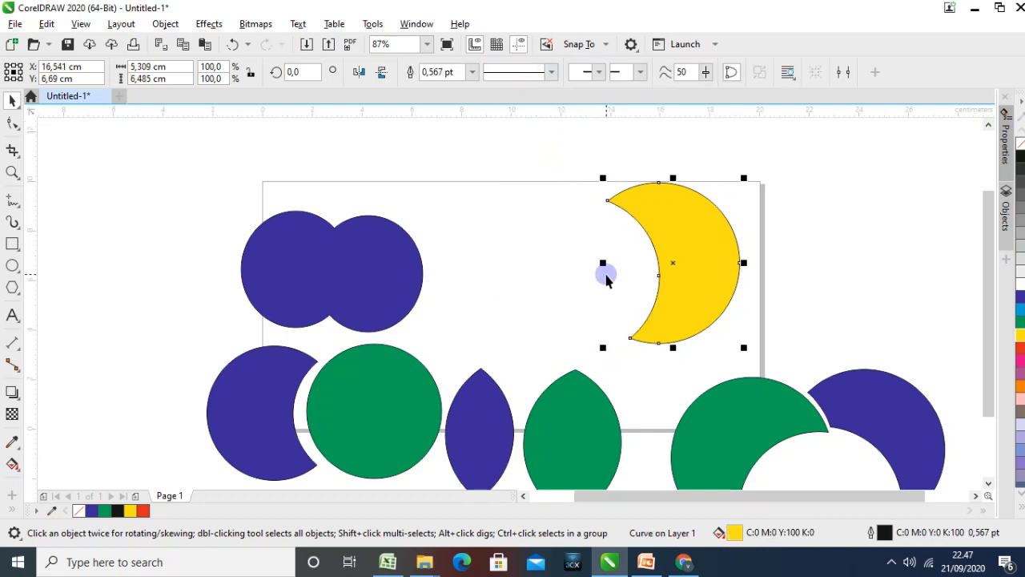
click(524, 241)
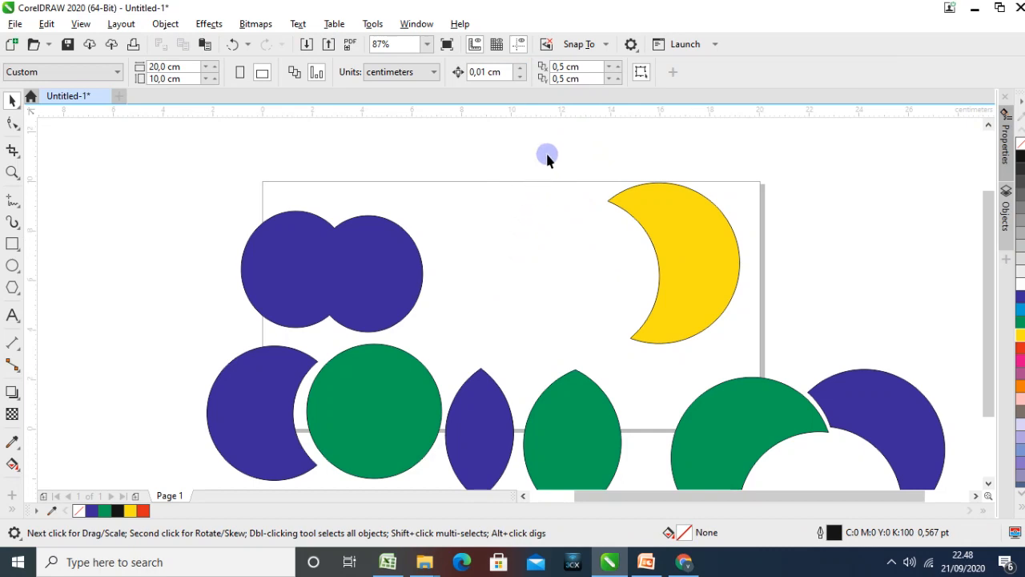
Undo the last Front minus back and duplicate the red and yellow circle pair to its upper right
click(594, 257)
key(ctrl+z)
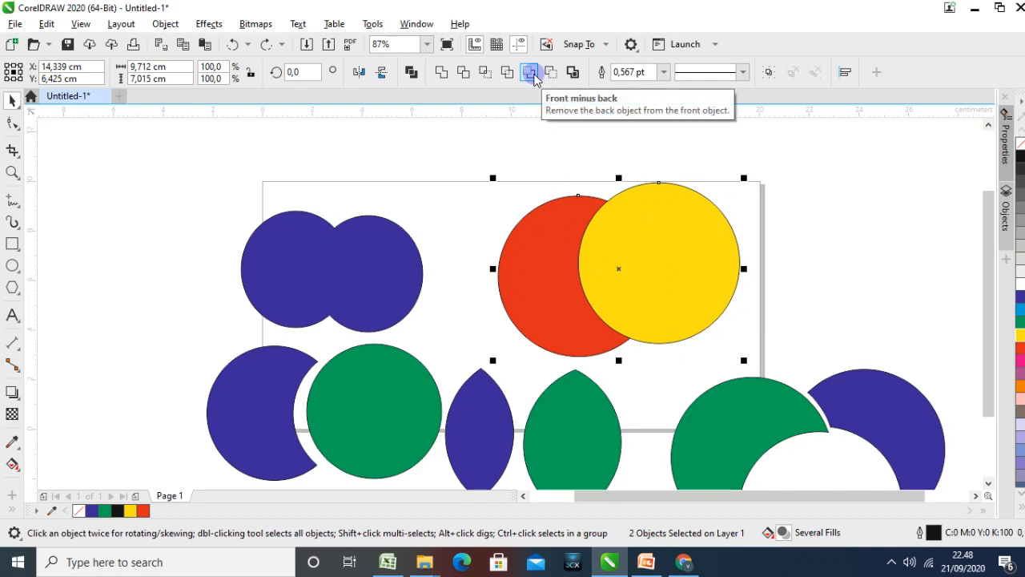
click(533, 267)
click(657, 265)
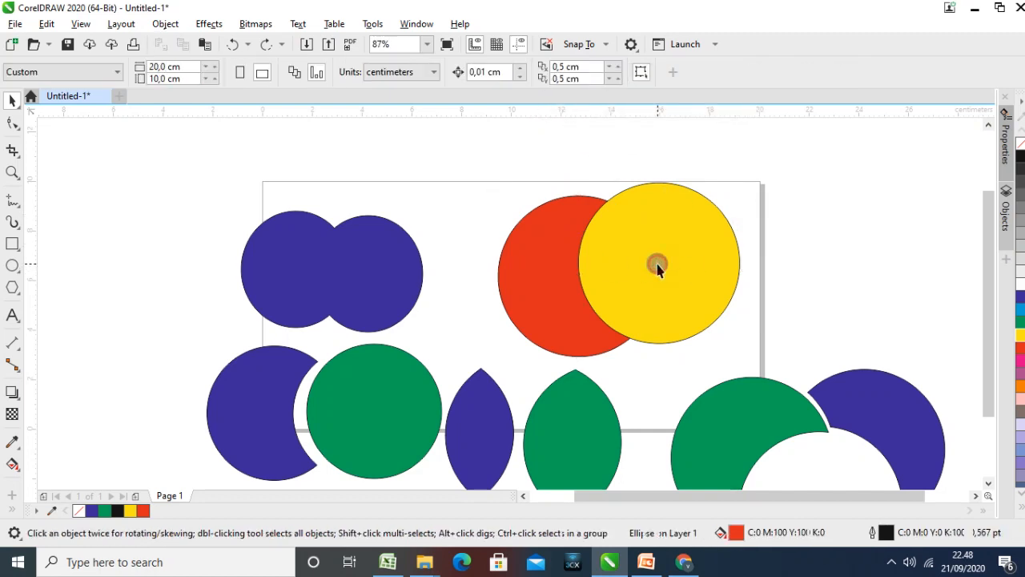
click(641, 264)
shift+click(544, 263)
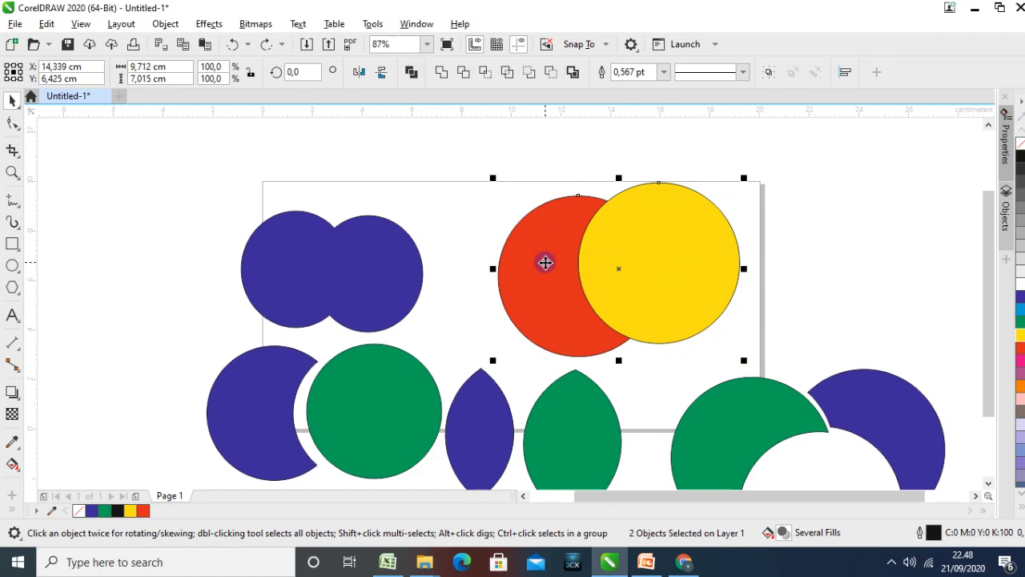
drag(548, 263, 850, 189)
Arrange the two red and yellow circle pairs side by side, each yellow circle overlapping its red one
drag(654, 251, 465, 191)
drag(622, 253, 583, 228)
drag(771, 225, 751, 239)
drag(861, 220, 863, 254)
click(897, 221)
click(927, 296)
Apply Front minus back to the first pair, cutting the red circle out of the yellow one
click(631, 251)
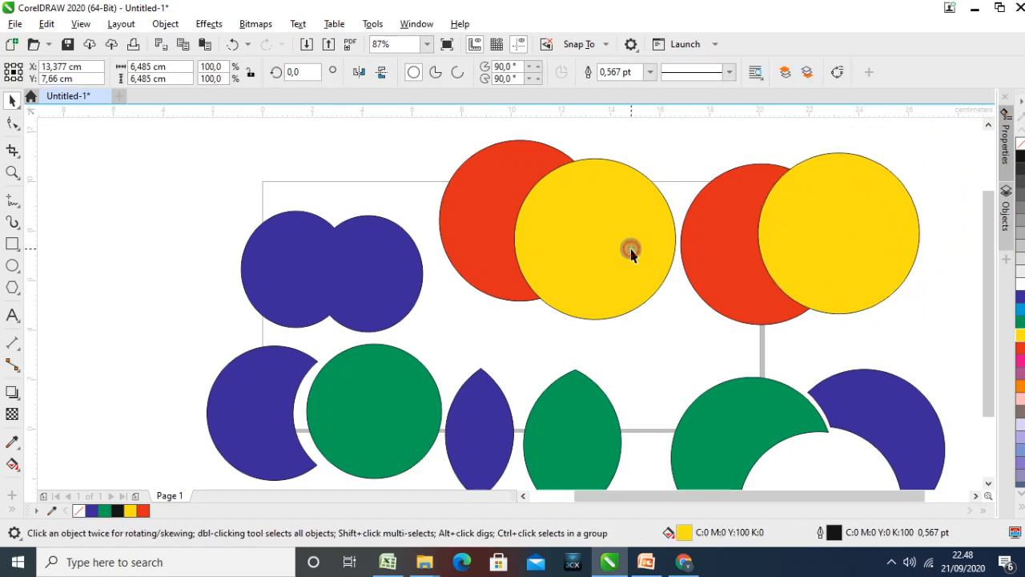
shift+click(471, 211)
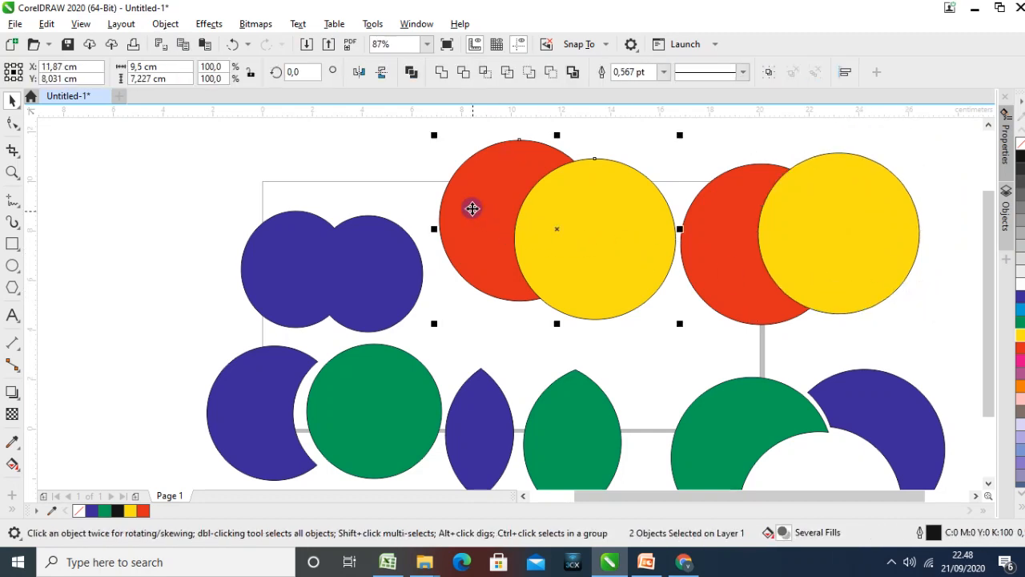
click(529, 73)
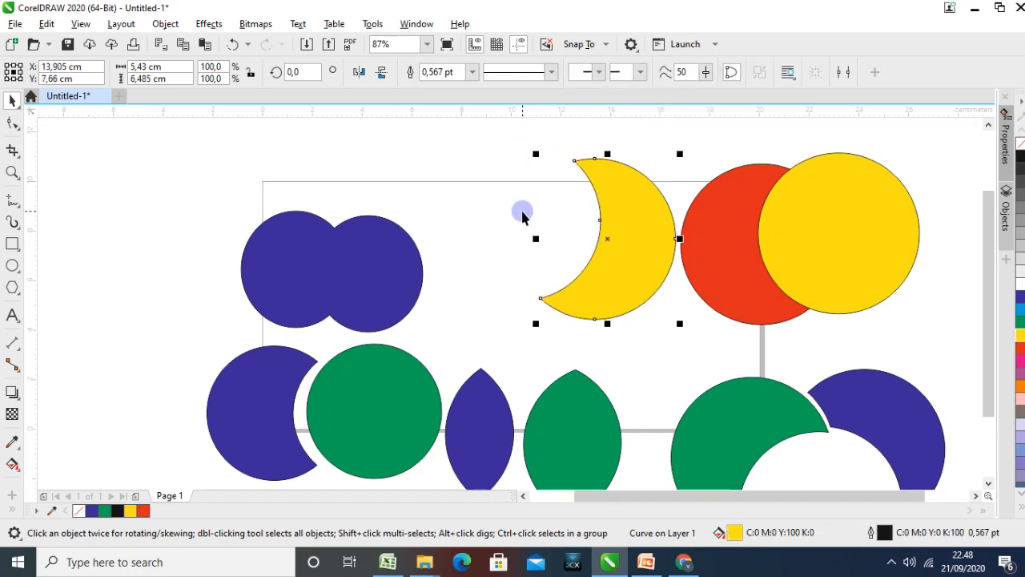
Apply Back minus front to the second pair, cutting the yellow circle out of the red one
click(954, 283)
click(873, 250)
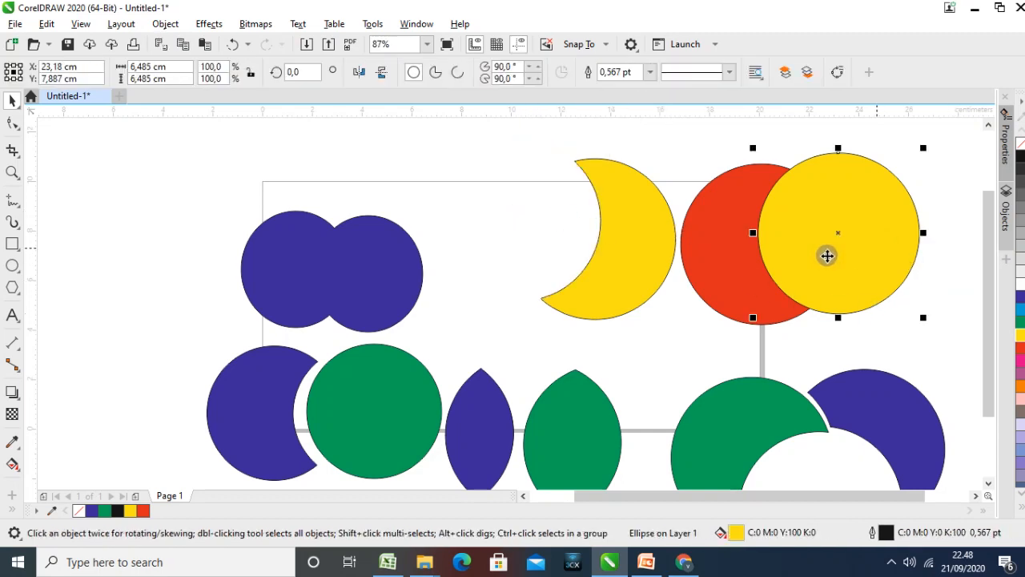
shift+click(739, 267)
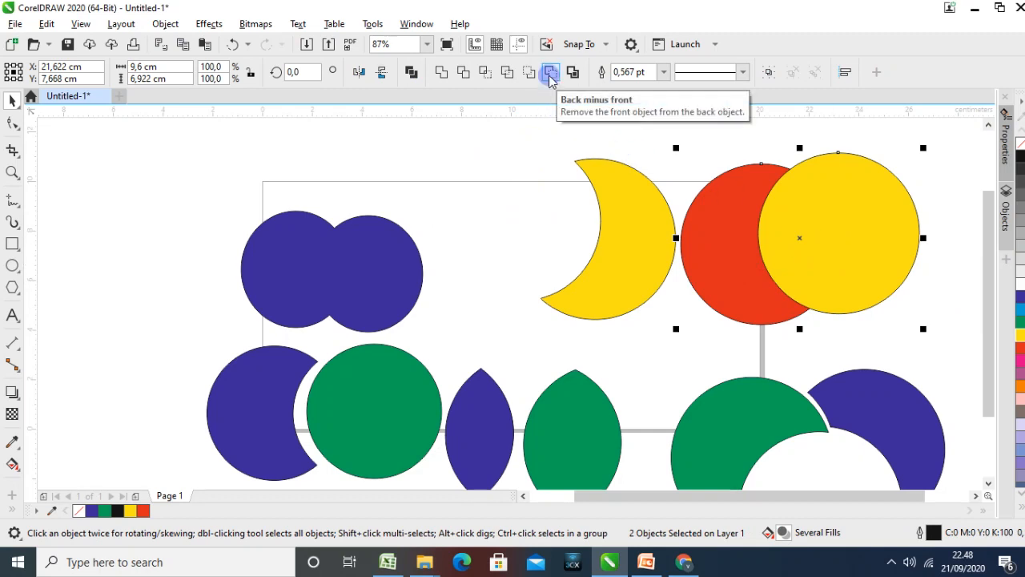
click(551, 74)
click(888, 235)
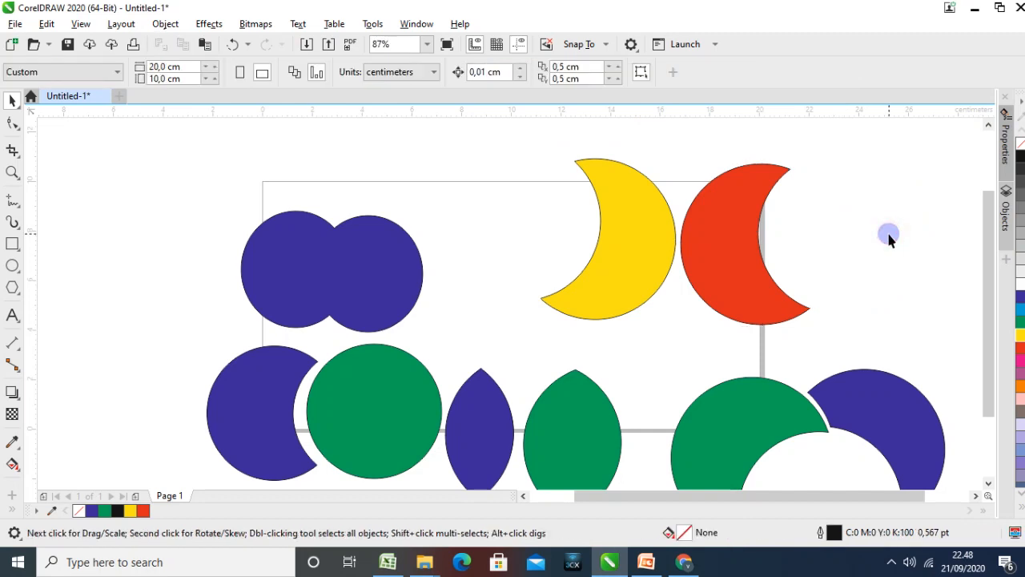
Move the yellow and red crescents left onto the page, leaving a small gap between them
drag(593, 245, 522, 247)
click(702, 258)
drag(664, 264, 640, 266)
click(796, 258)
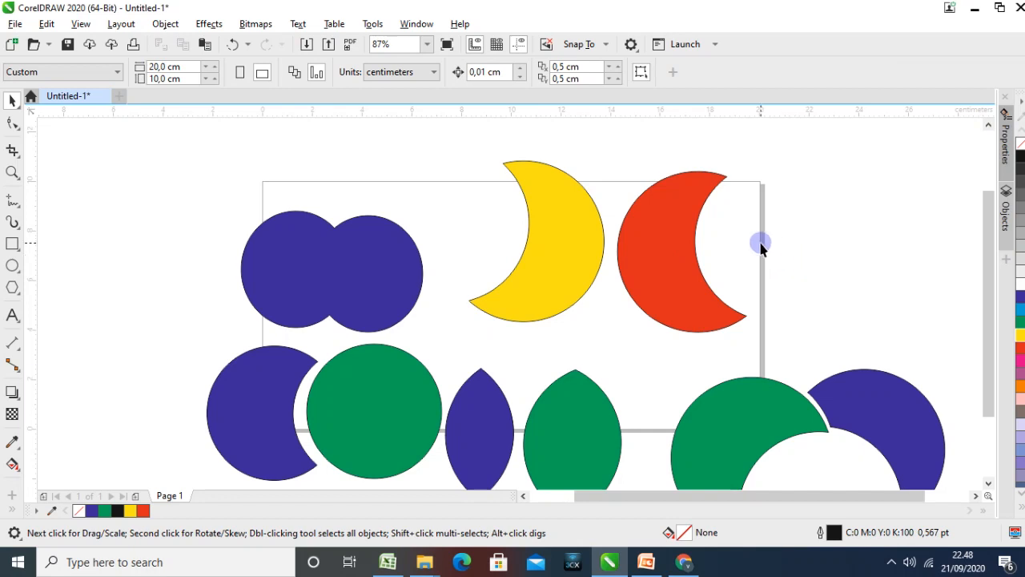
Move the red crescent partly behind the yellow one so that the two overlap
click(663, 251)
shift+click(571, 250)
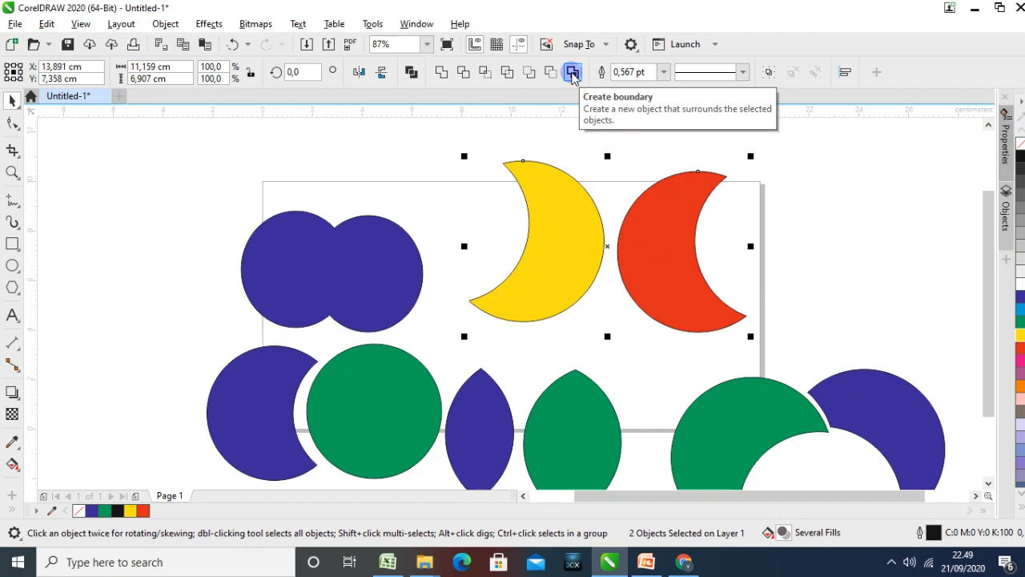
click(345, 261)
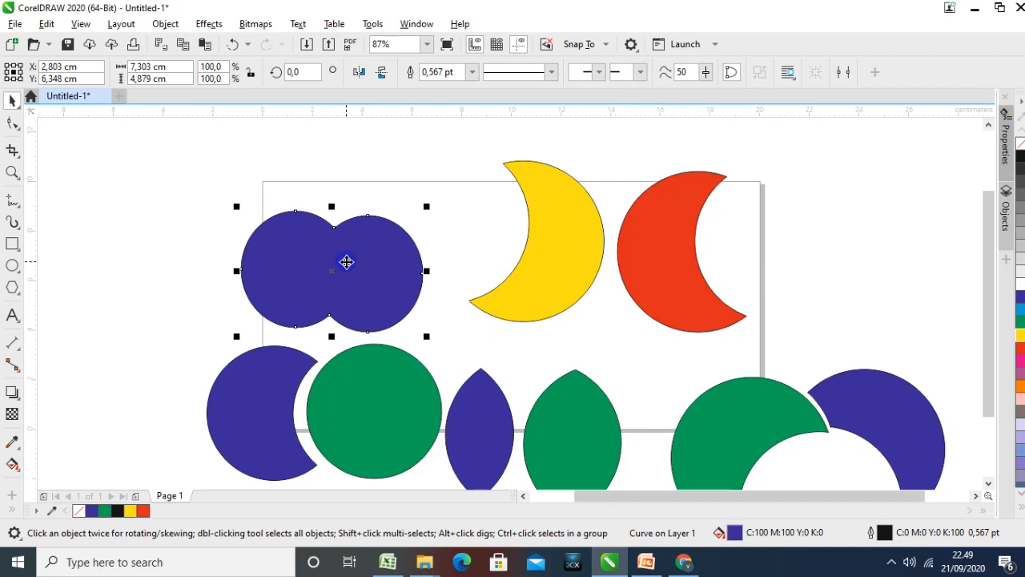
drag(668, 254, 625, 210)
click(717, 253)
drag(579, 247, 574, 235)
click(737, 259)
Create a boundary around the overlapping yellow and red crescents
click(534, 252)
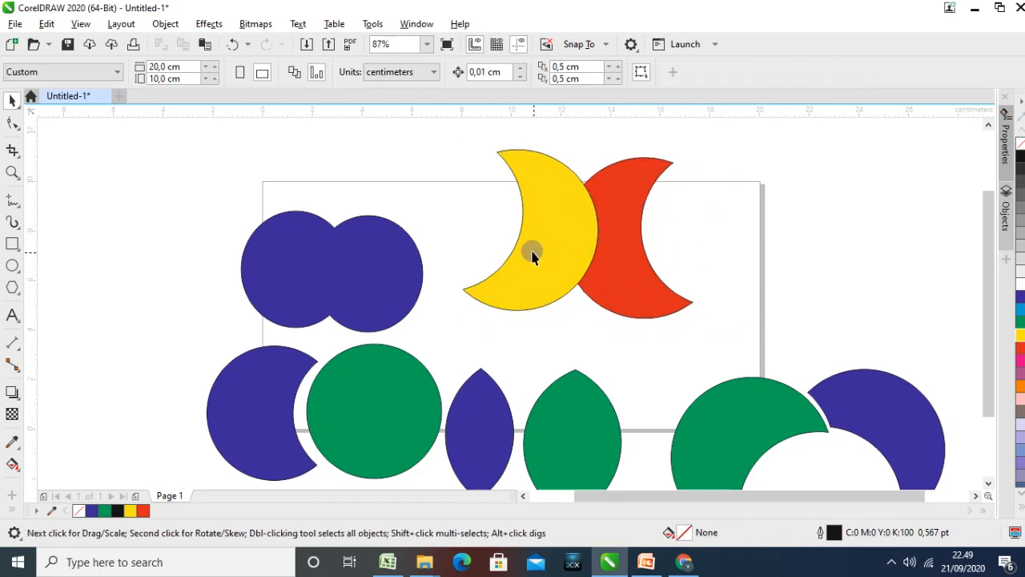
shift+click(628, 272)
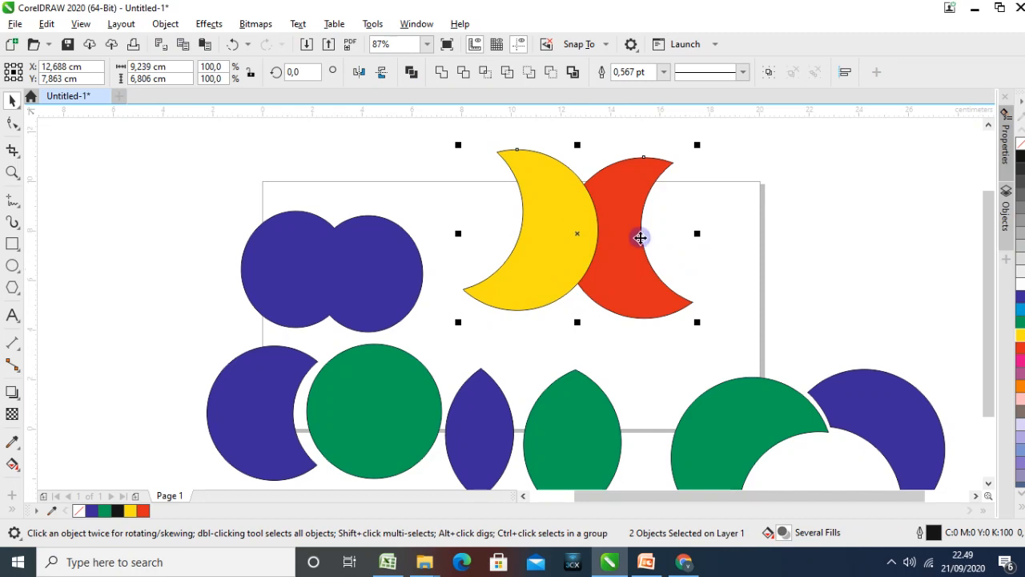
click(573, 73)
click(745, 200)
Pull the yellow and red crescents to the right, clear of the new boundary outline
drag(590, 207, 780, 195)
drag(612, 223, 545, 194)
drag(632, 204, 824, 192)
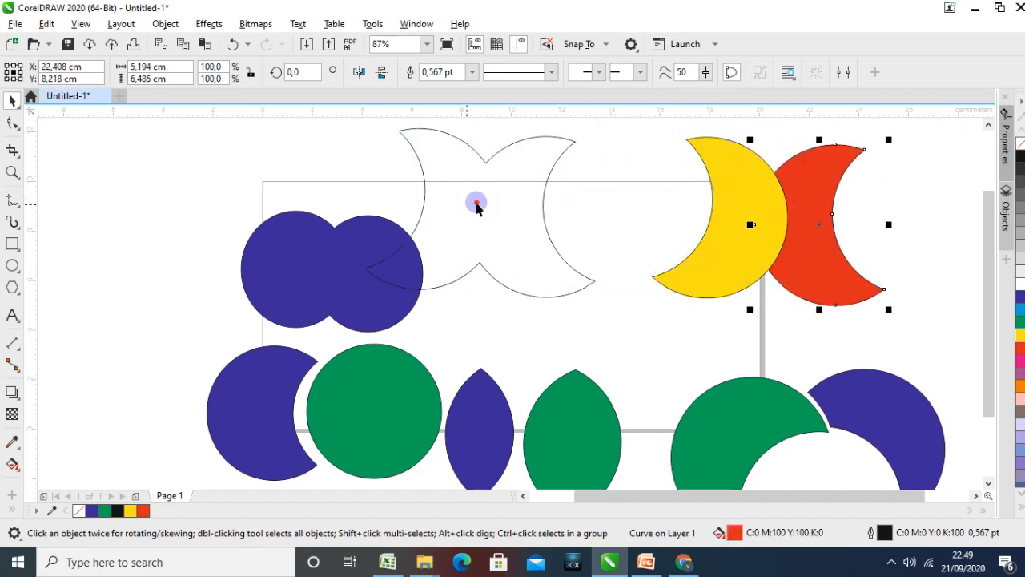
drag(545, 202, 625, 191)
Reposition the slightly overlapping yellow and red crescents at the page's right edge and place the boundary outline beside the blue welded shape
drag(744, 209, 722, 208)
drag(787, 220, 819, 215)
drag(727, 222, 777, 222)
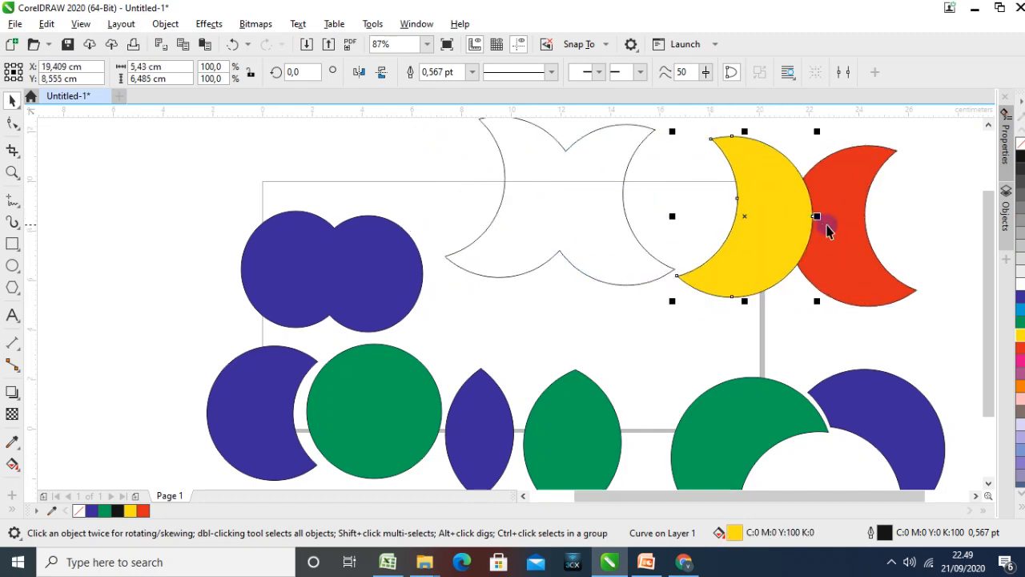
click(827, 231)
drag(852, 229, 857, 230)
click(785, 230)
mouse_move(785, 230)
mouse_down()
mouse_move(762, 234)
mouse_move(792, 234)
mouse_up()
click(606, 224)
drag(567, 213, 558, 245)
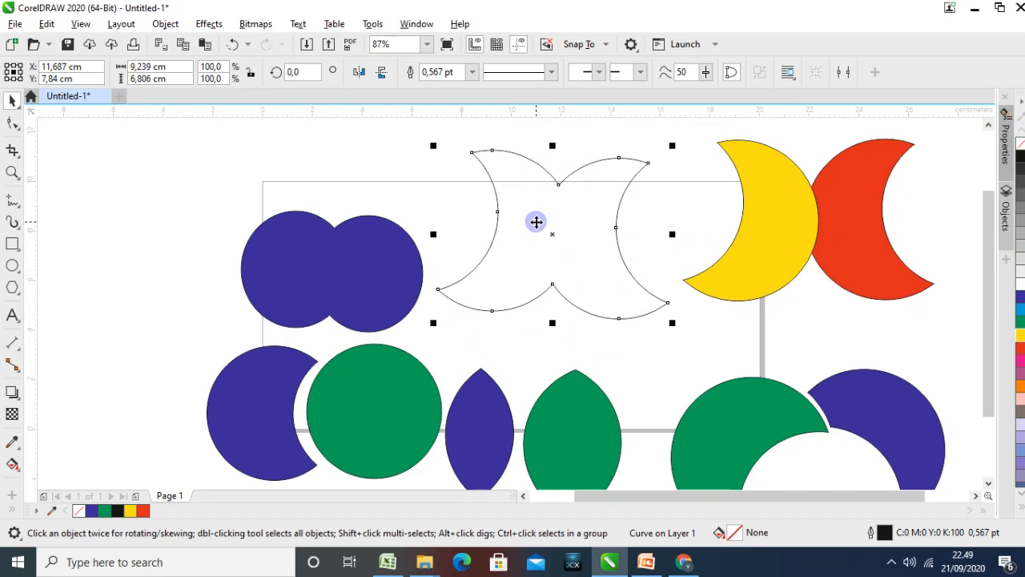
Compare the boundary outline with the yellow and red crescents it was created from
click(692, 217)
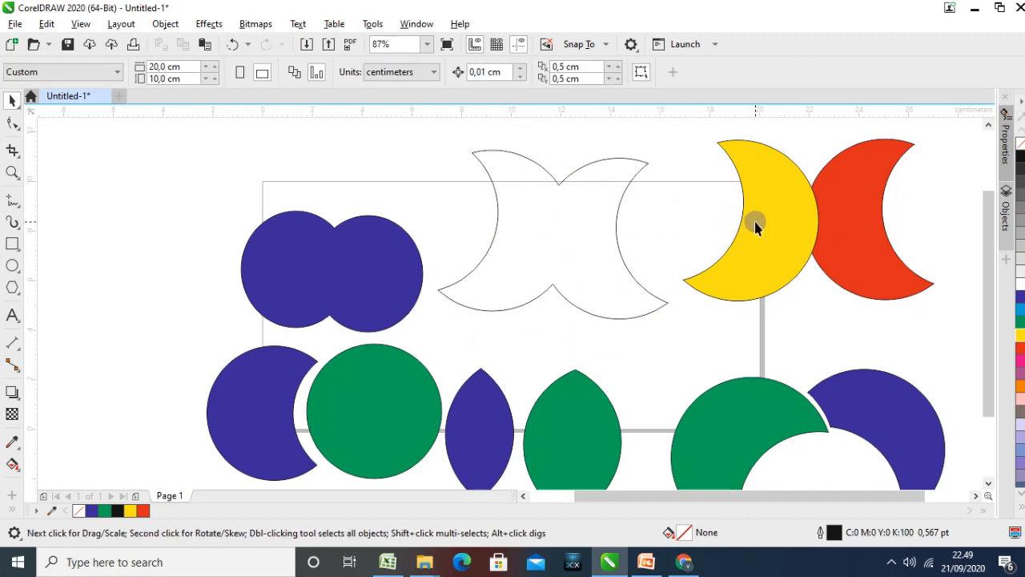
click(830, 212)
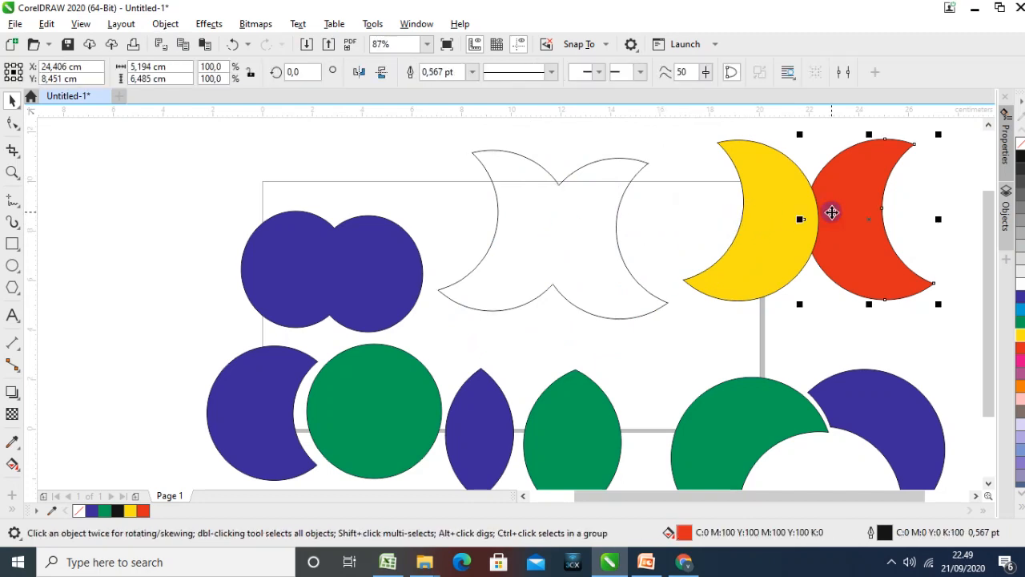
click(597, 218)
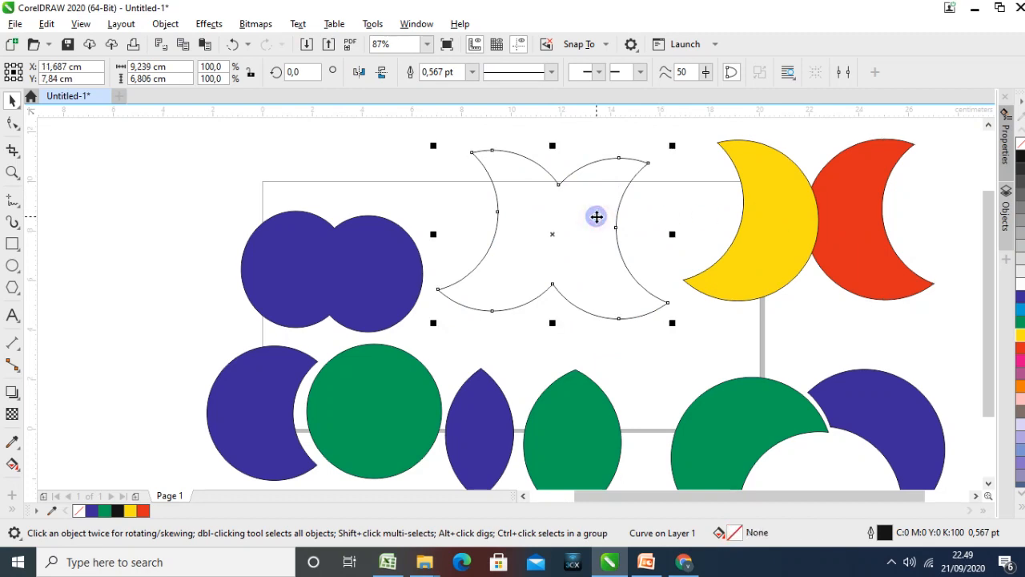
shift+click(743, 234)
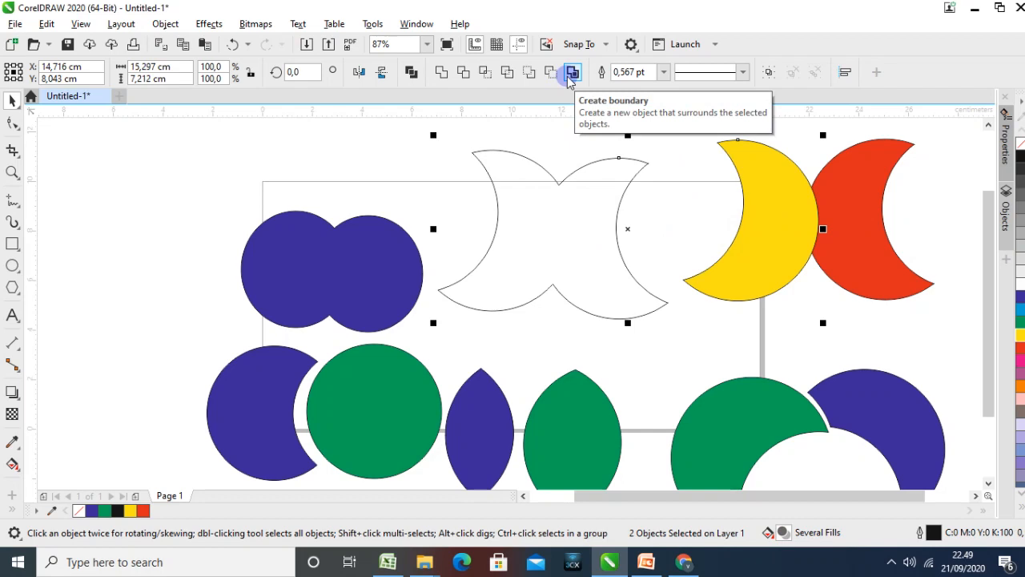
click(559, 142)
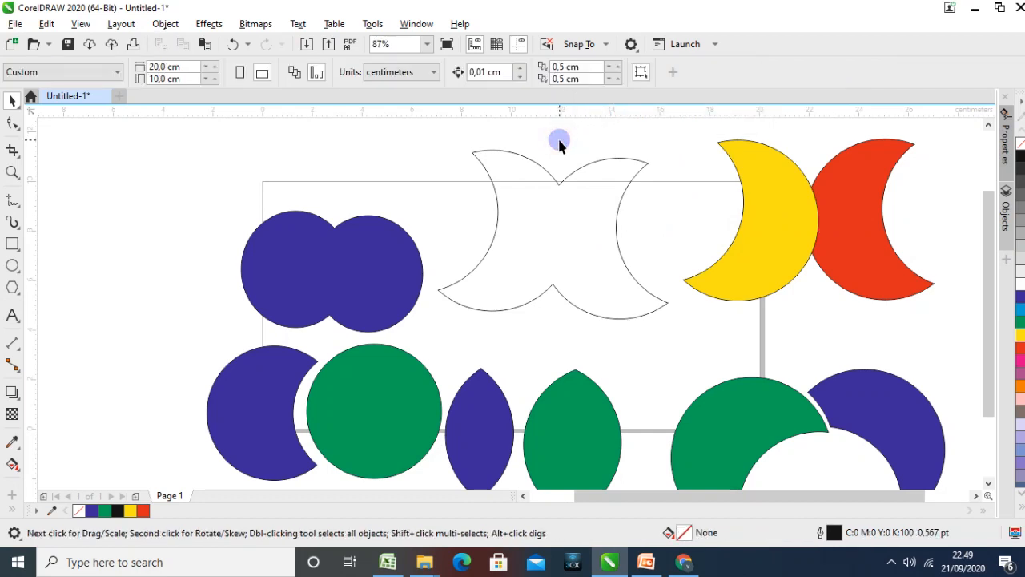
click(891, 563)
click(907, 502)
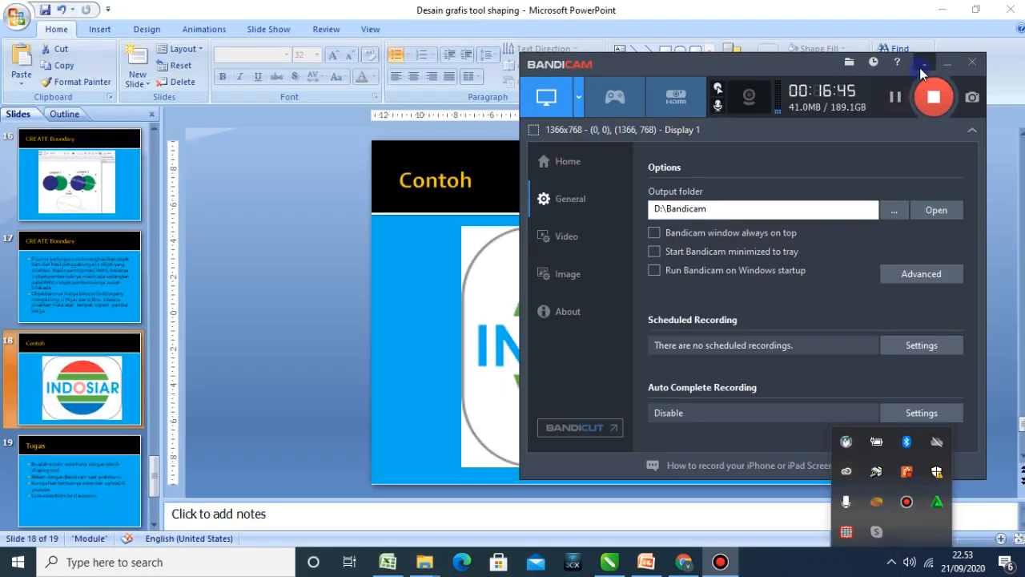
click(925, 62)
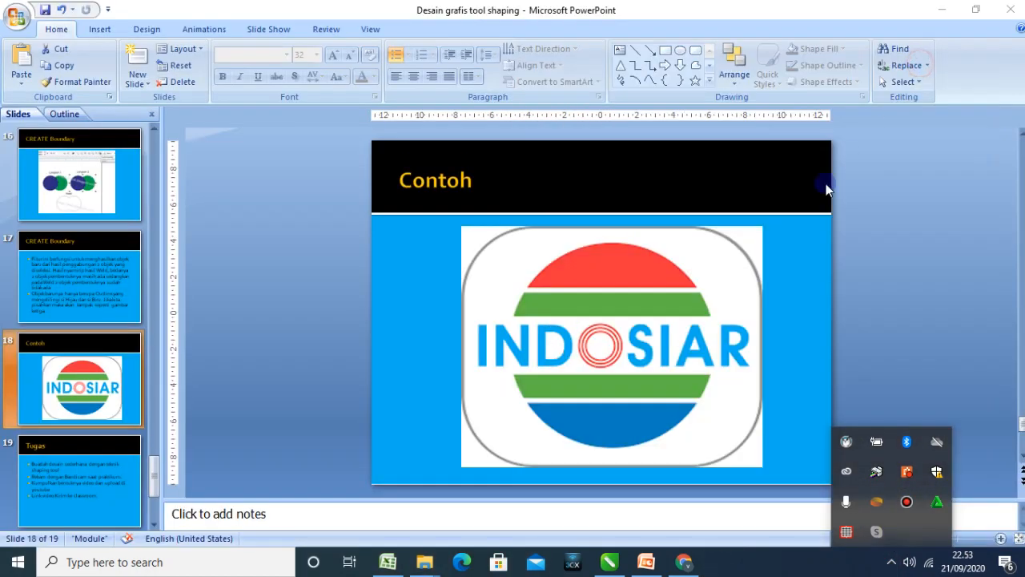
Copy the Indosiar logo picture from the Contoh slide
click(946, 328)
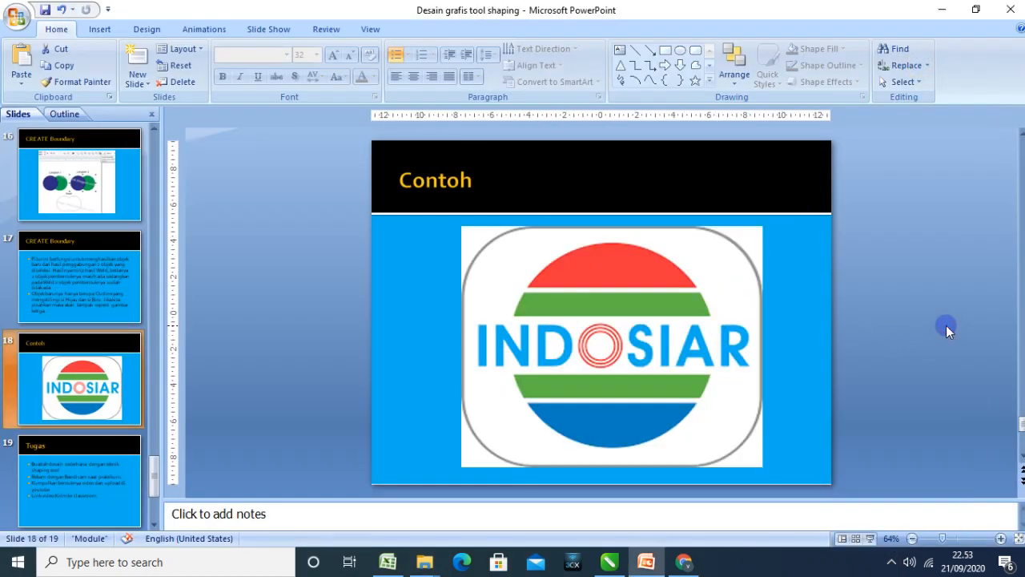
click(106, 272)
click(100, 362)
click(543, 331)
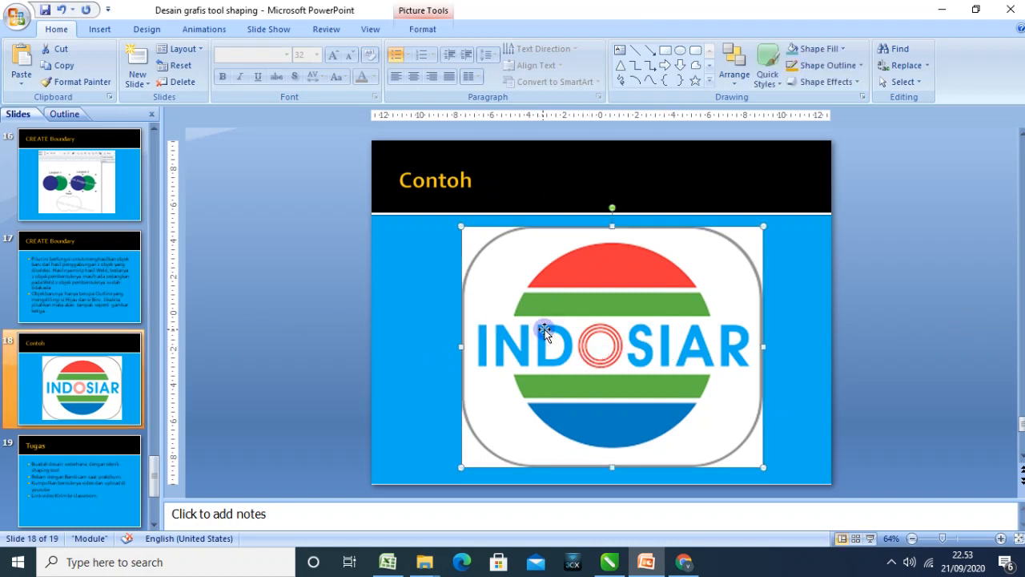
Switch to CorelDRAW and create a new landscape CMYK document of 20 × 10 cm at 300 dpi
click(681, 562)
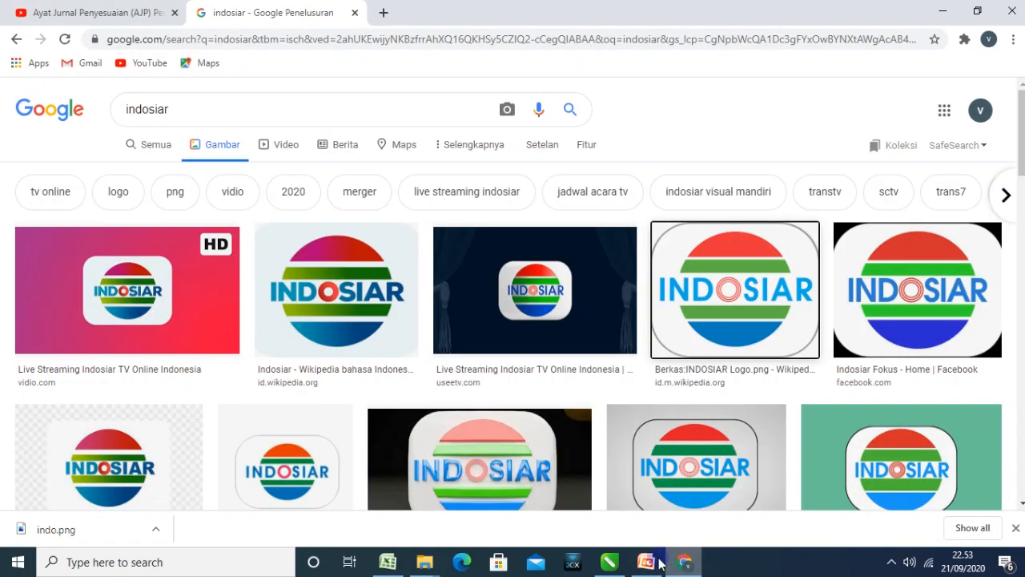
click(647, 562)
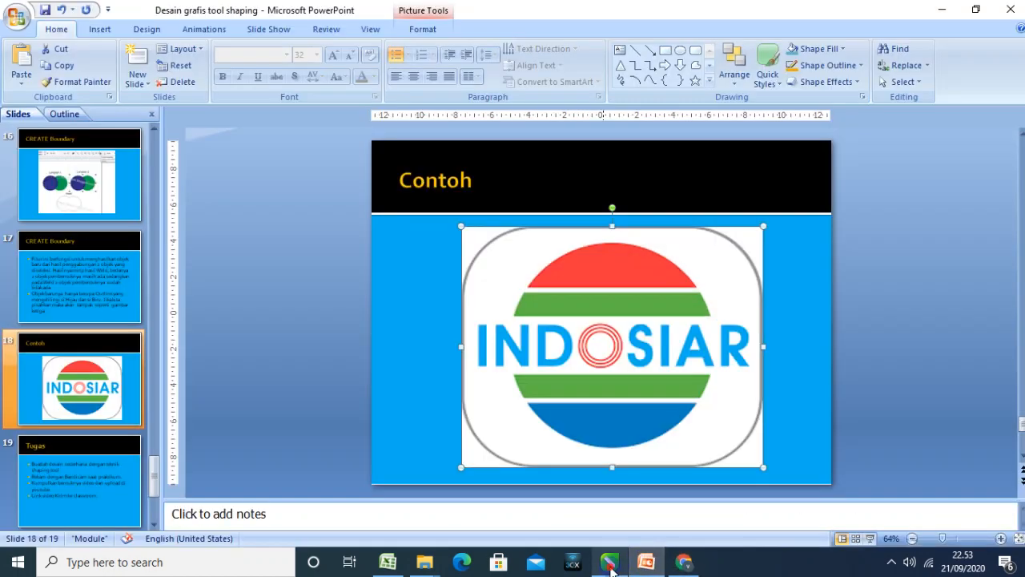
click(610, 563)
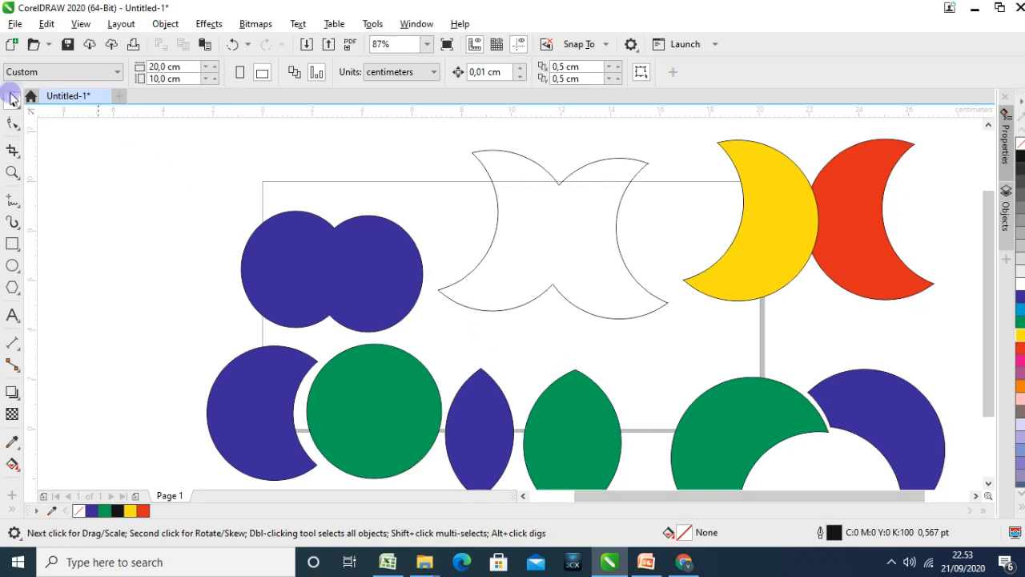
click(11, 44)
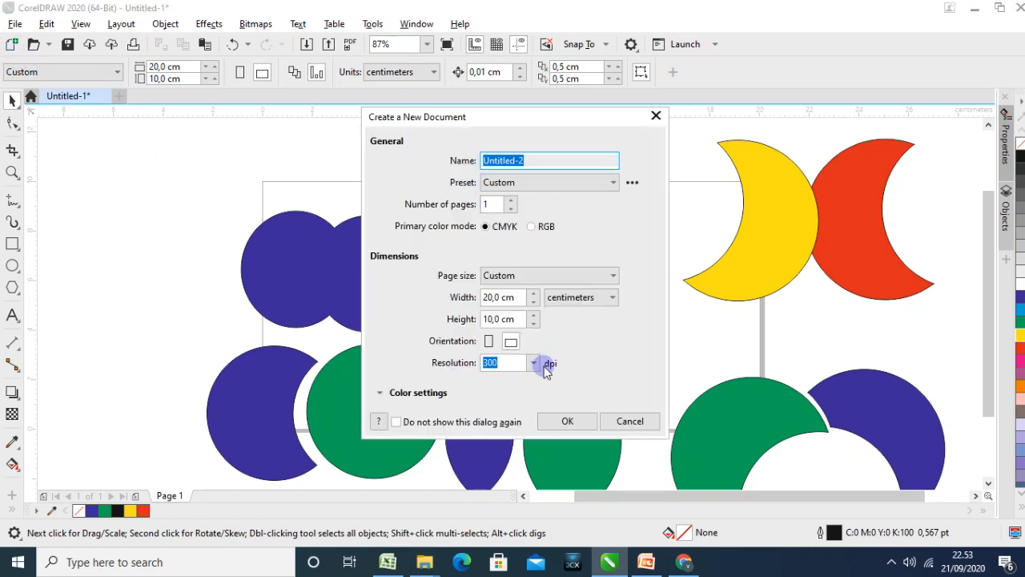
click(565, 420)
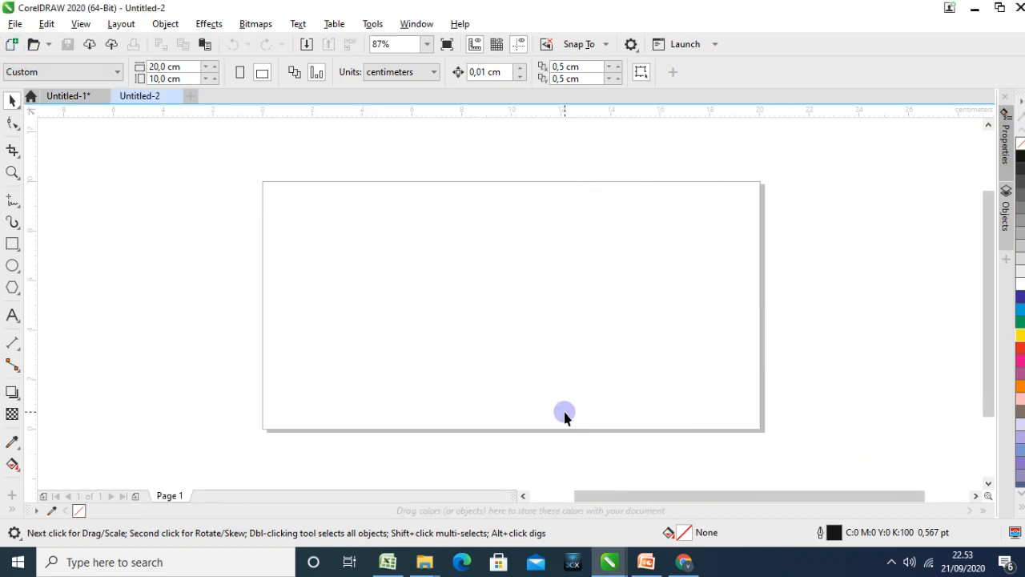
Paste the Indosiar logo, scale it to about 11.6 × 9.3 cm and place it over the page's left edge
key(ctrl+v)
click(565, 318)
drag(565, 316, 280, 317)
drag(329, 293, 298, 282)
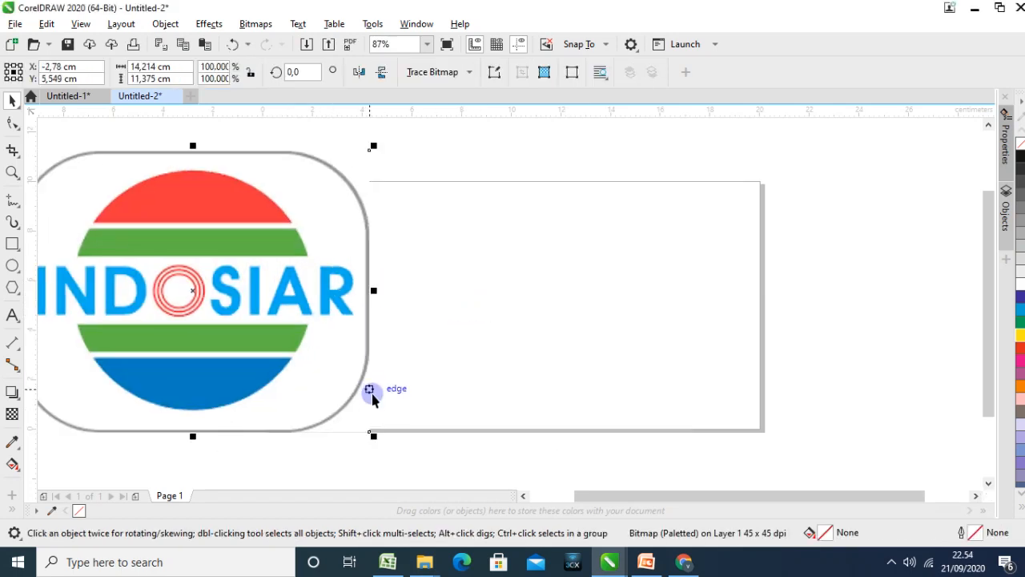
drag(371, 434, 304, 373)
drag(233, 300, 305, 300)
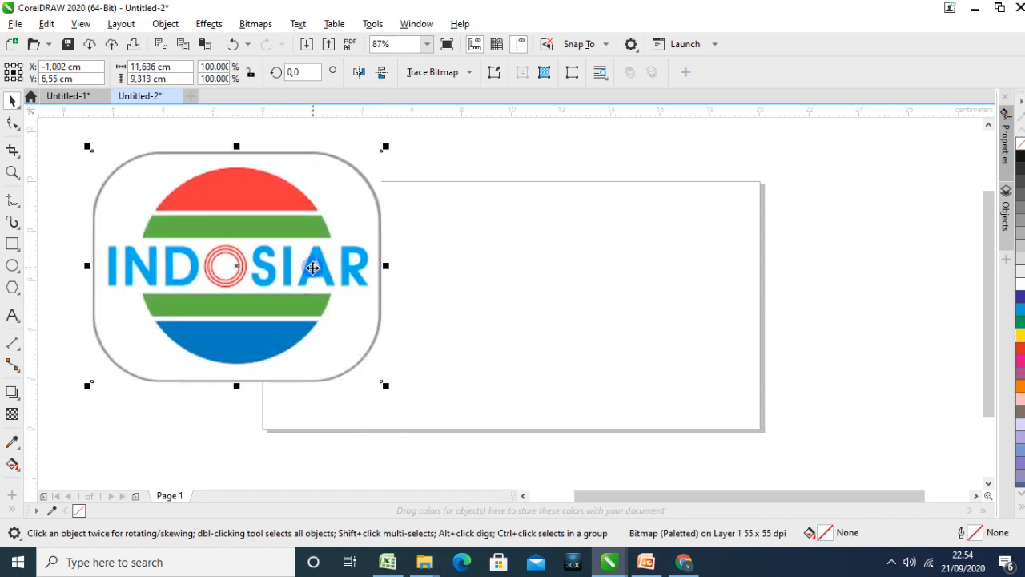
Draw a circle on the empty area of the page beside the logo and position it between the page's upper and lower edges
click(12, 265)
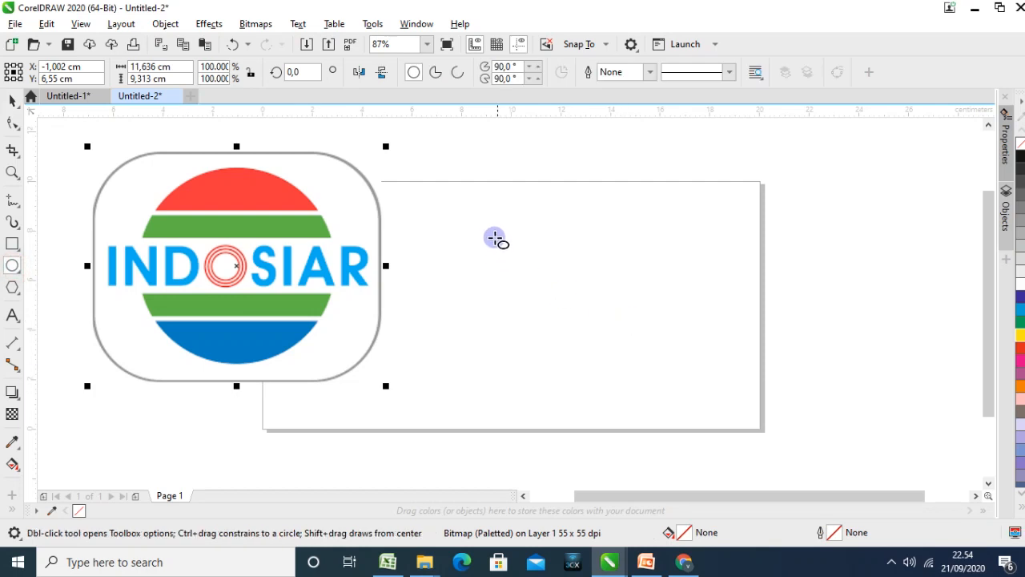
click(490, 230)
drag(529, 274, 700, 359)
click(12, 100)
drag(599, 315, 586, 283)
click(788, 355)
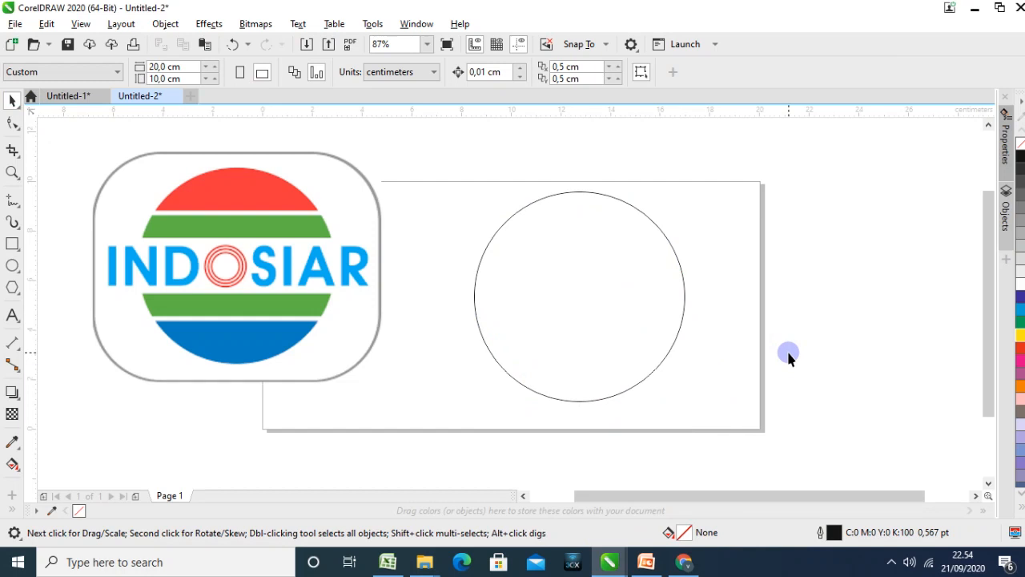
Shift the circle slightly further from the logo and draw a rectangle about 13.2 × 2.4 cm across its middle
drag(613, 305, 639, 303)
click(777, 336)
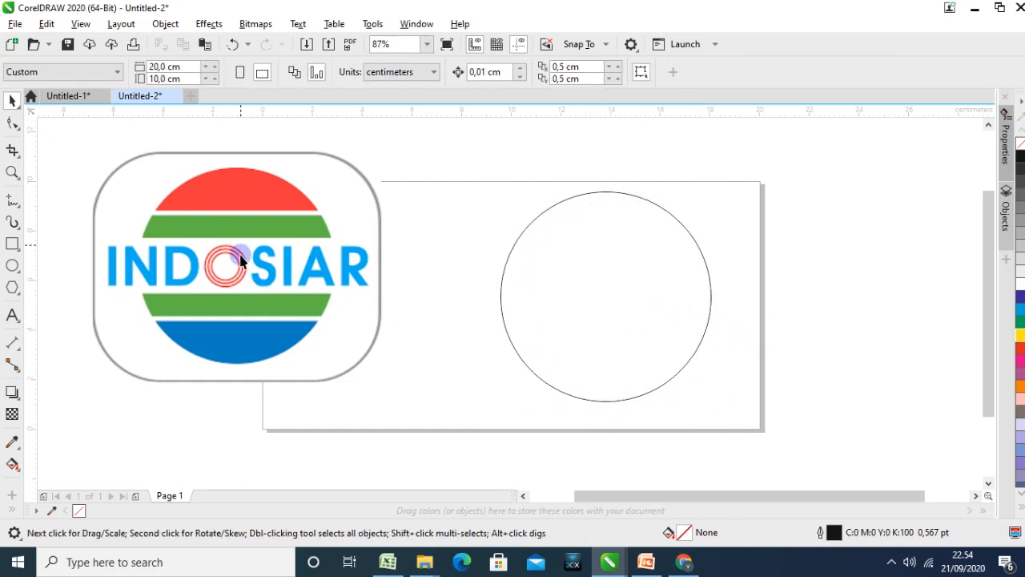
click(12, 244)
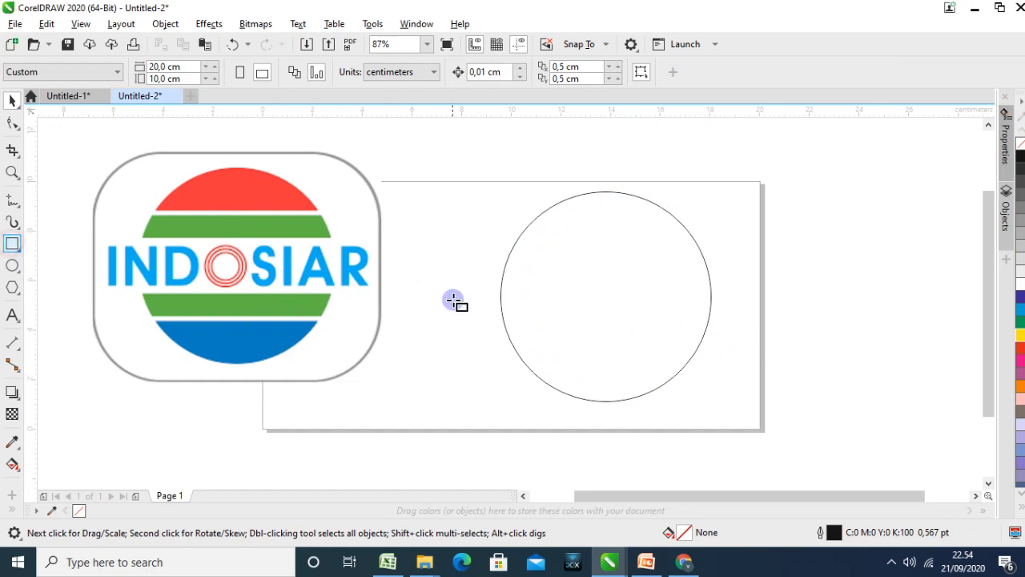
drag(442, 266, 770, 325)
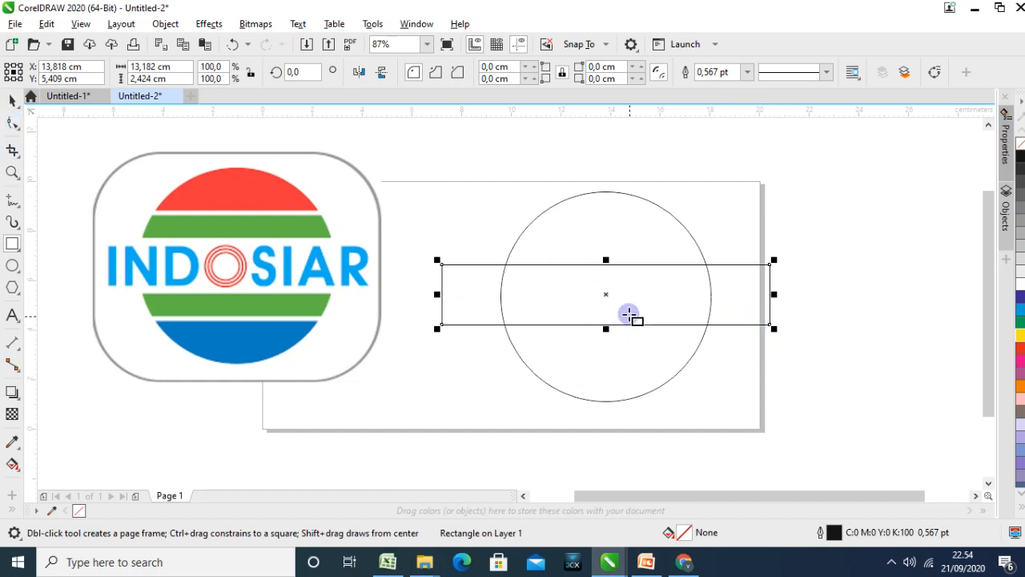
Align the rectangle and the circle with each other on their horizontal and vertical centres
click(12, 100)
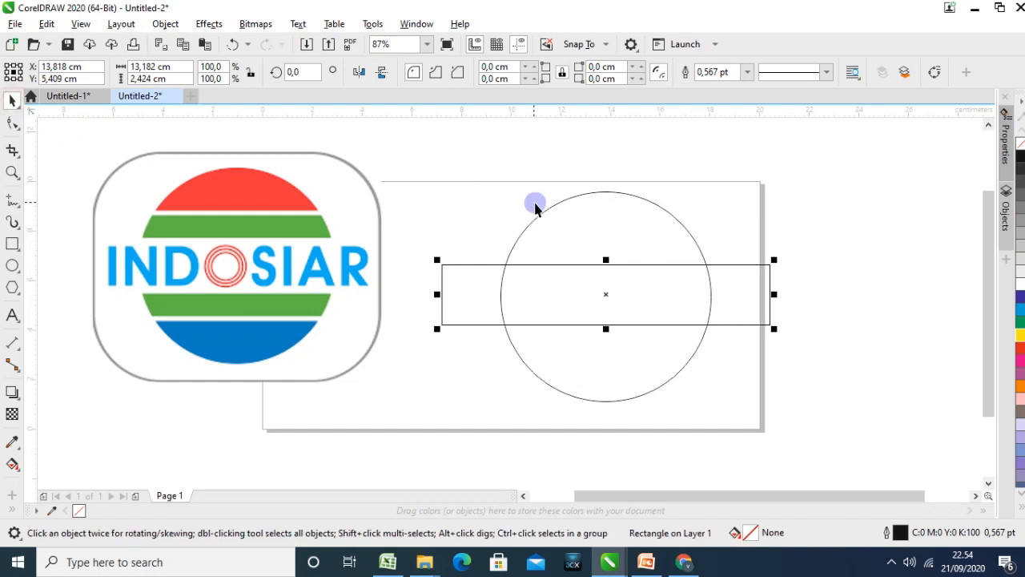
shift+click(565, 224)
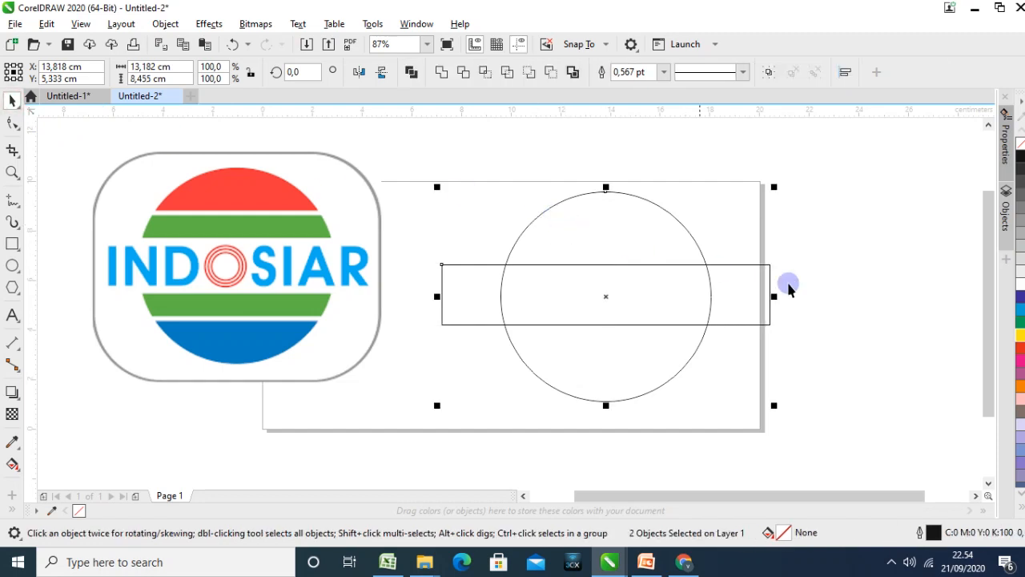
click(740, 325)
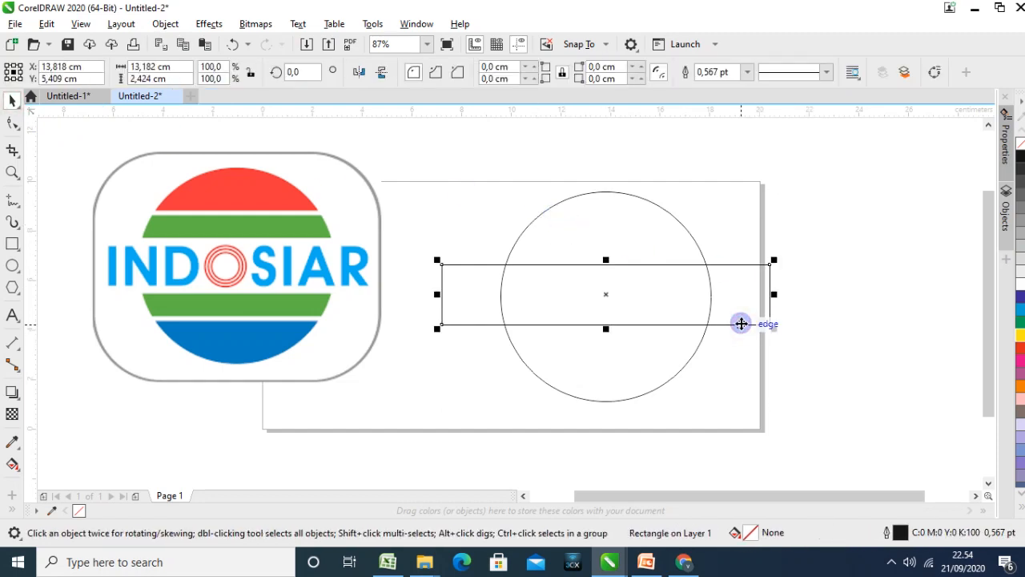
shift+click(607, 228)
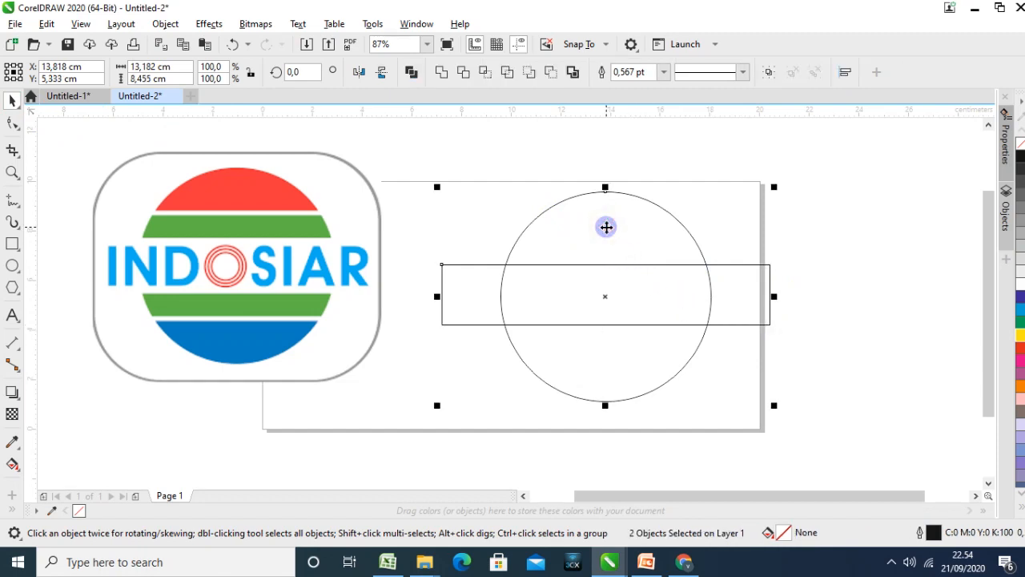
key(c)
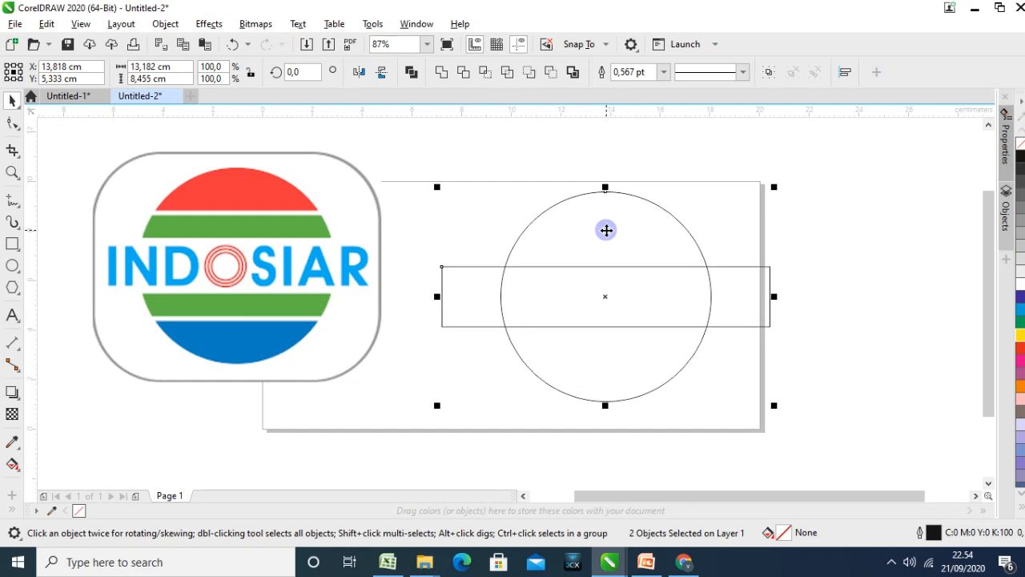
Fill the rectangle across the circle with yellow (C0 M0 Y100 K0)
click(771, 319)
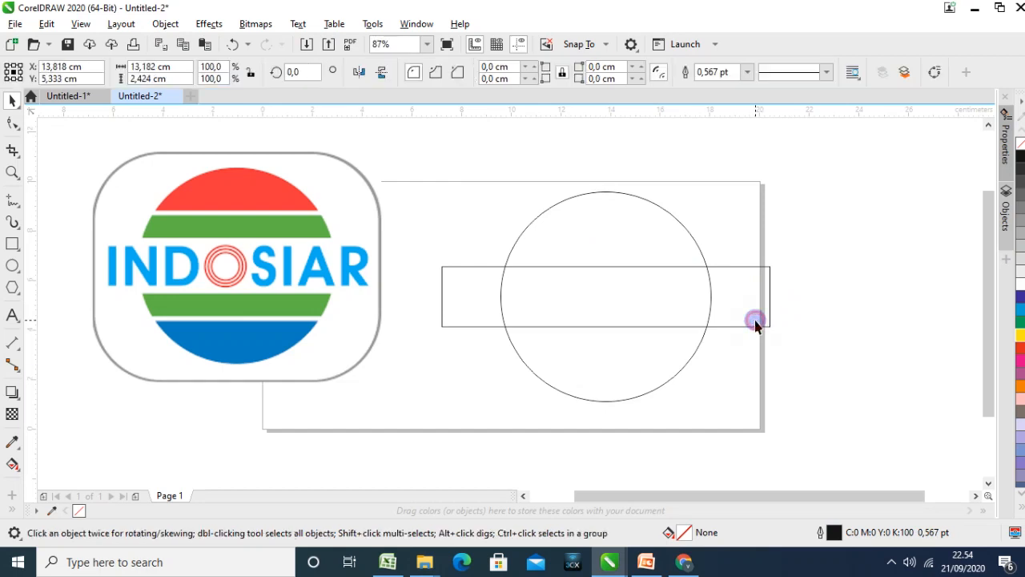
click(1019, 336)
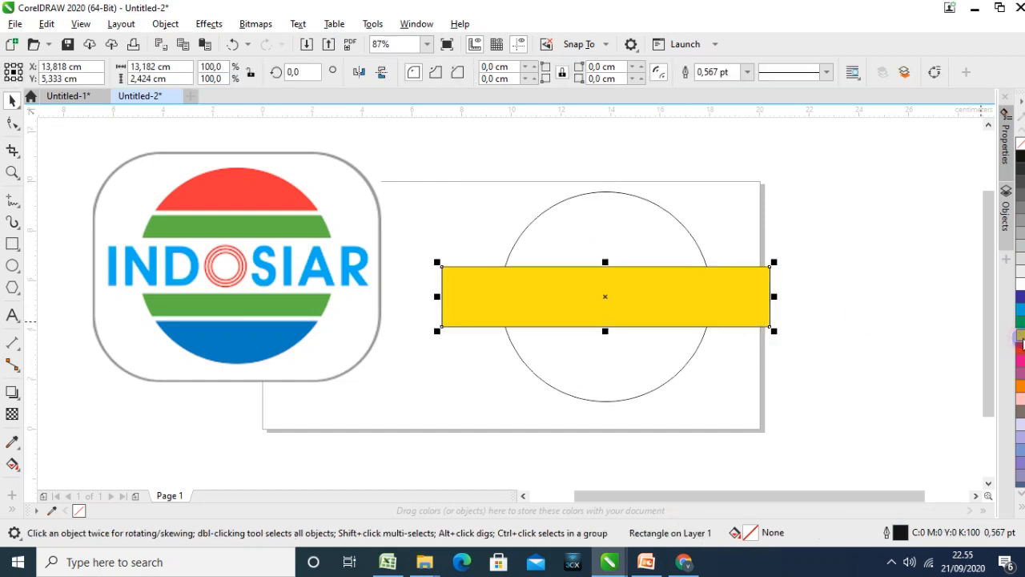
click(932, 365)
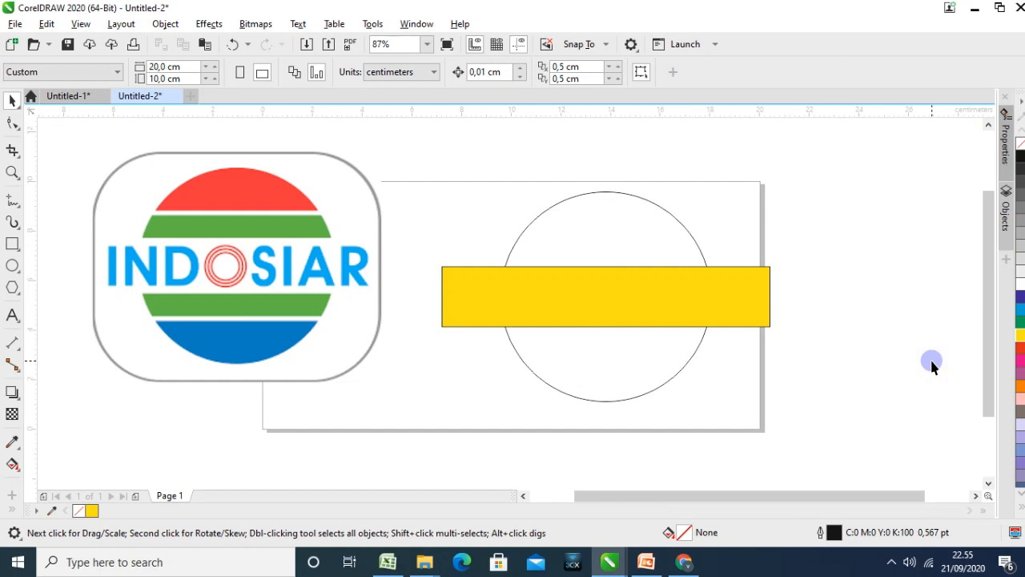
Trim the circle with the yellow rectangle and move the rectangle out of the gap to below the circle
click(704, 298)
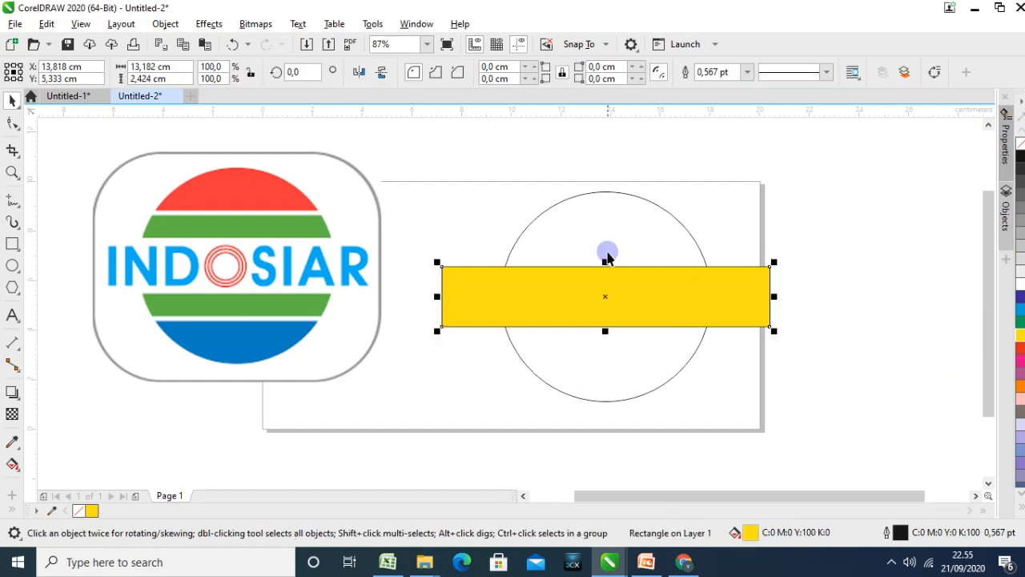
shift+click(632, 233)
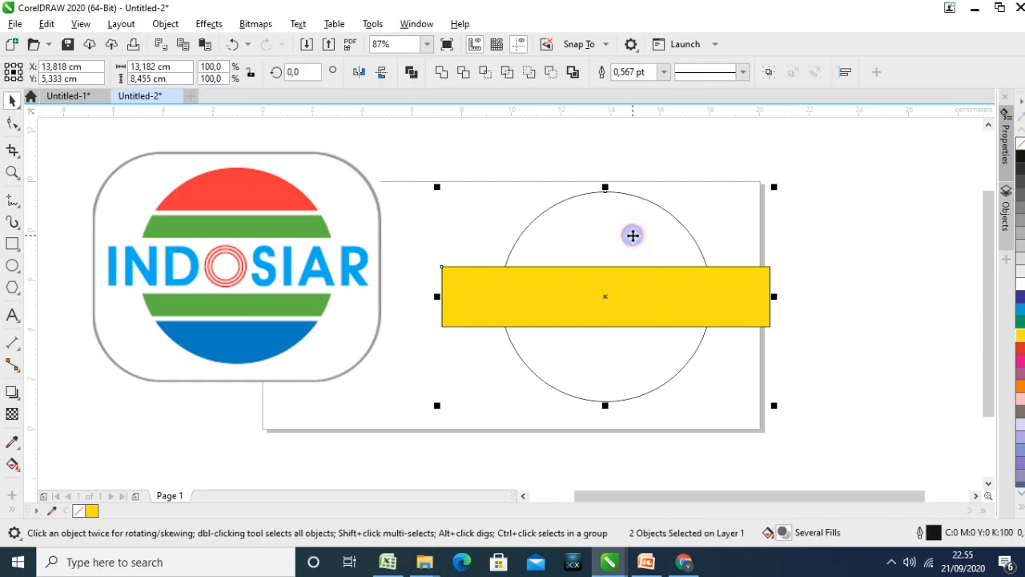
click(849, 310)
click(721, 303)
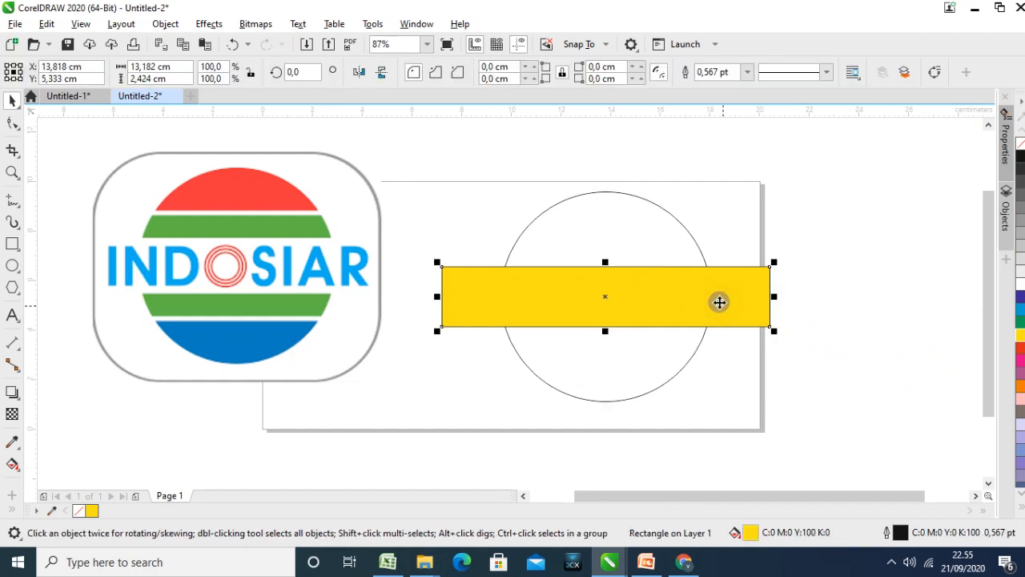
shift+click(632, 222)
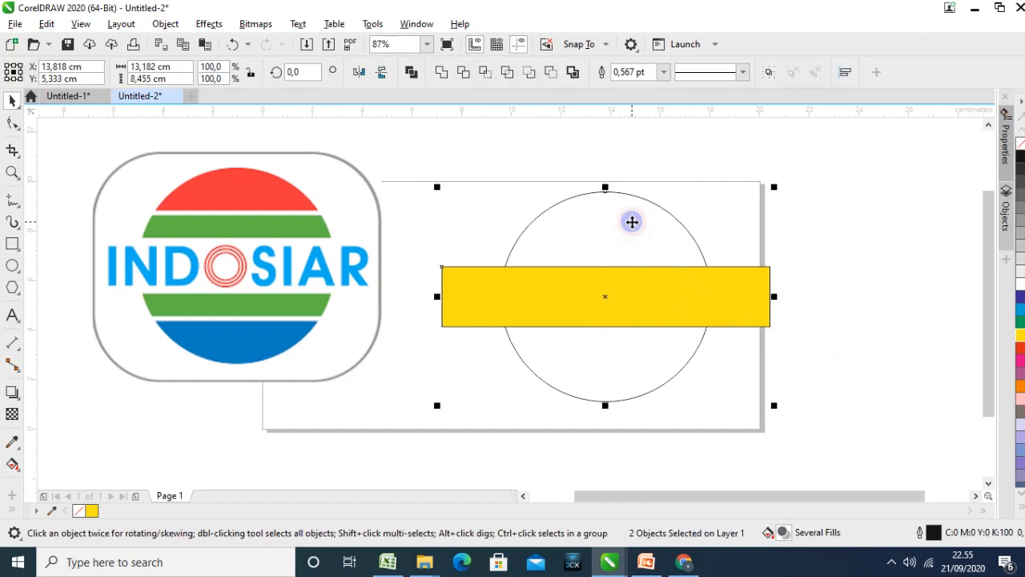
click(464, 73)
click(838, 270)
drag(755, 297, 783, 441)
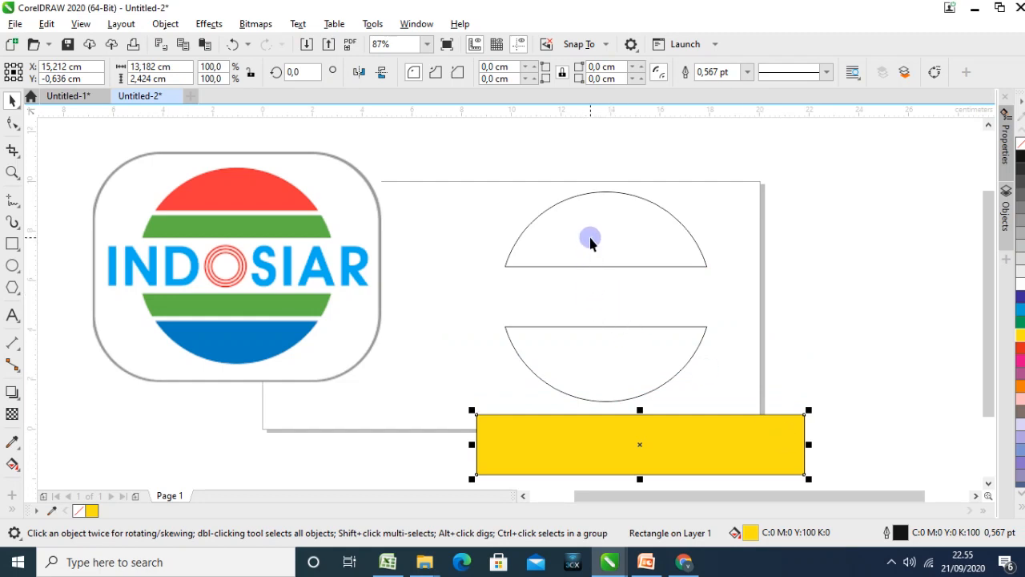
Flatten the yellow rectangle to a bar about 0.17 cm high and place it across the upper circle segment
drag(641, 479, 686, 242)
click(798, 394)
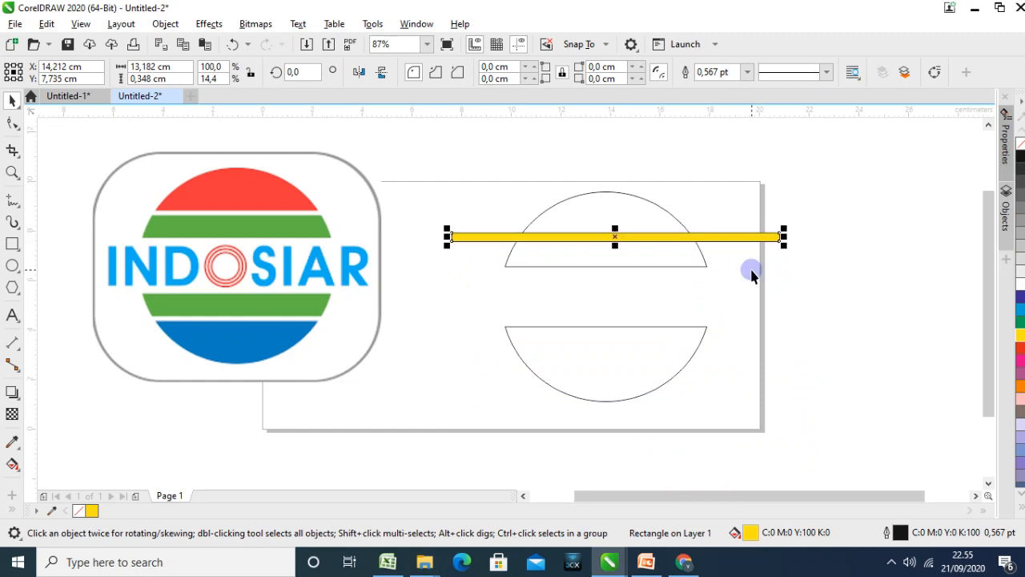
drag(697, 240, 696, 231)
drag(614, 223, 615, 226)
click(777, 288)
Trim the upper circle segment with the thin yellow bar
click(698, 229)
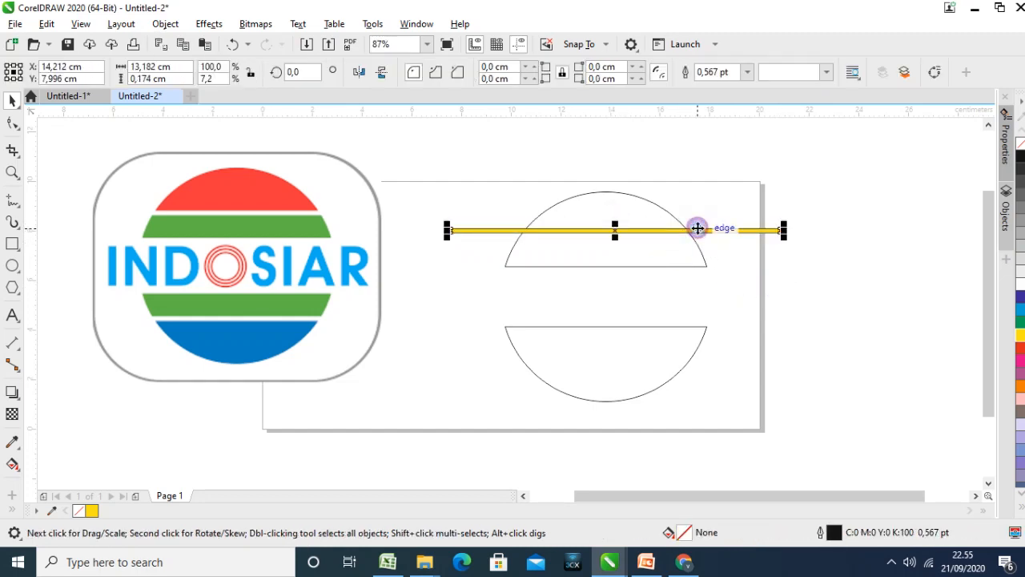
shift+click(654, 254)
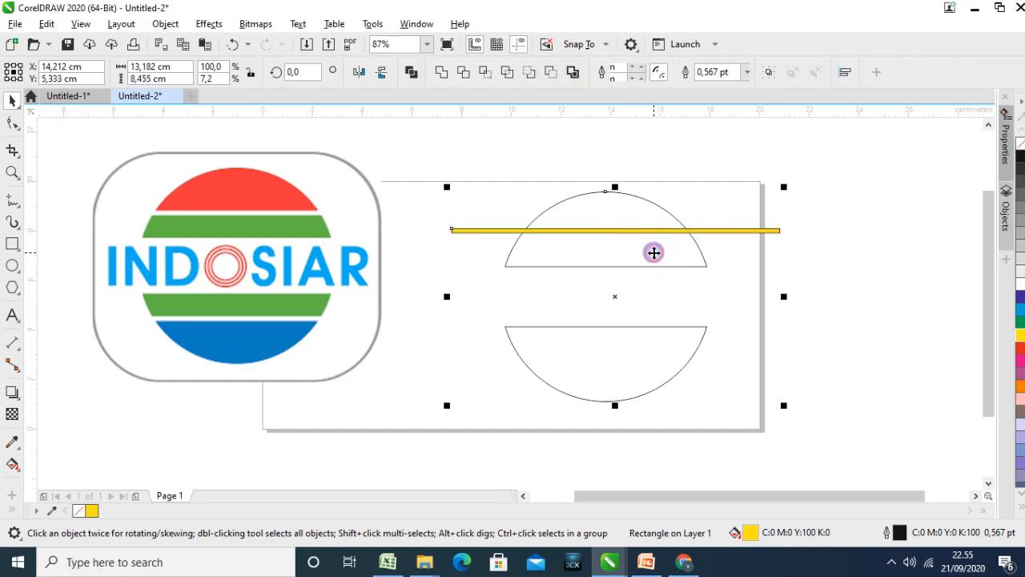
click(847, 319)
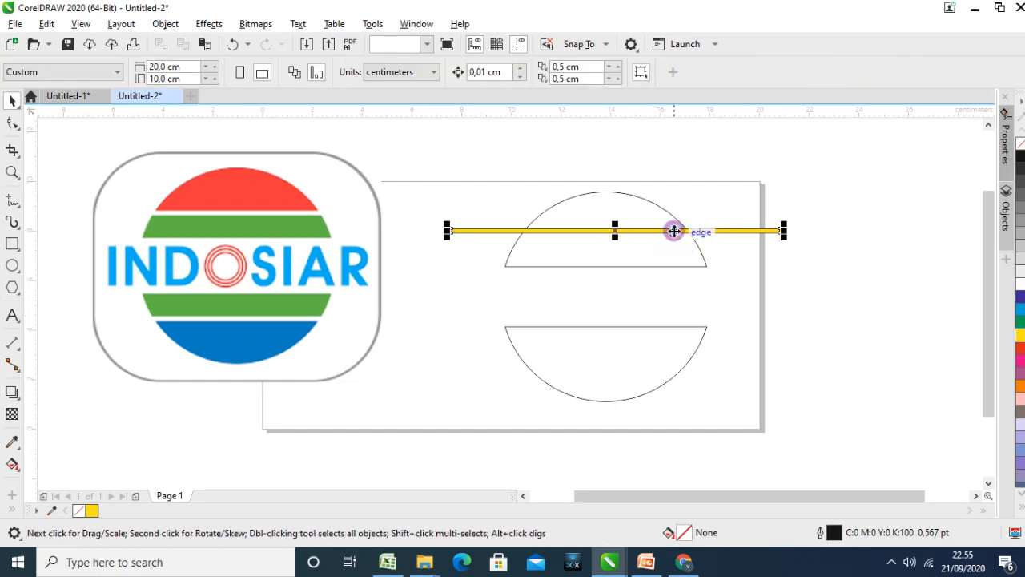
click(673, 230)
shift+click(637, 340)
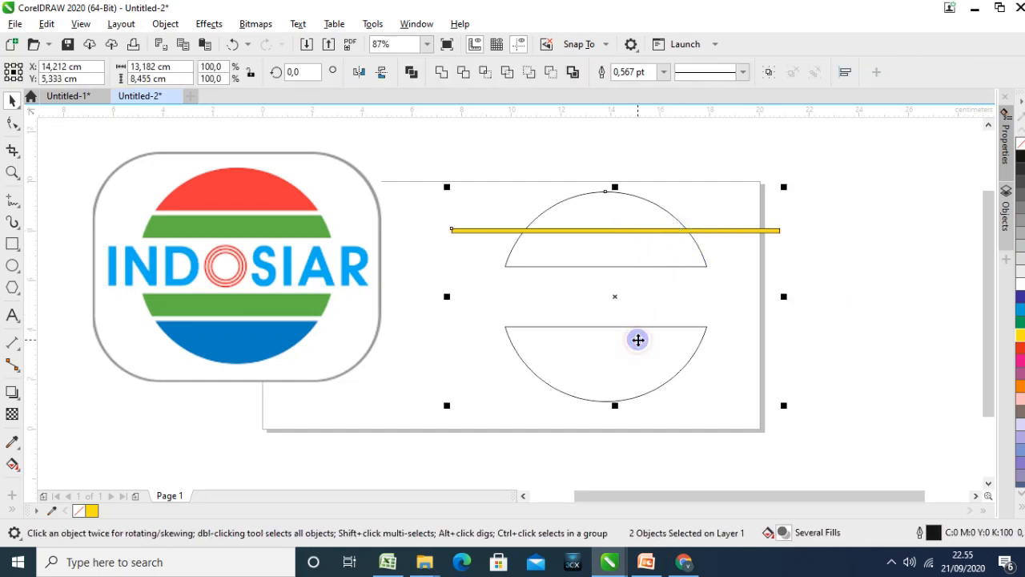
click(465, 72)
Move the thin yellow bar across the lower circle segment and trim that segment with it
click(743, 231)
drag(745, 232, 759, 362)
click(841, 359)
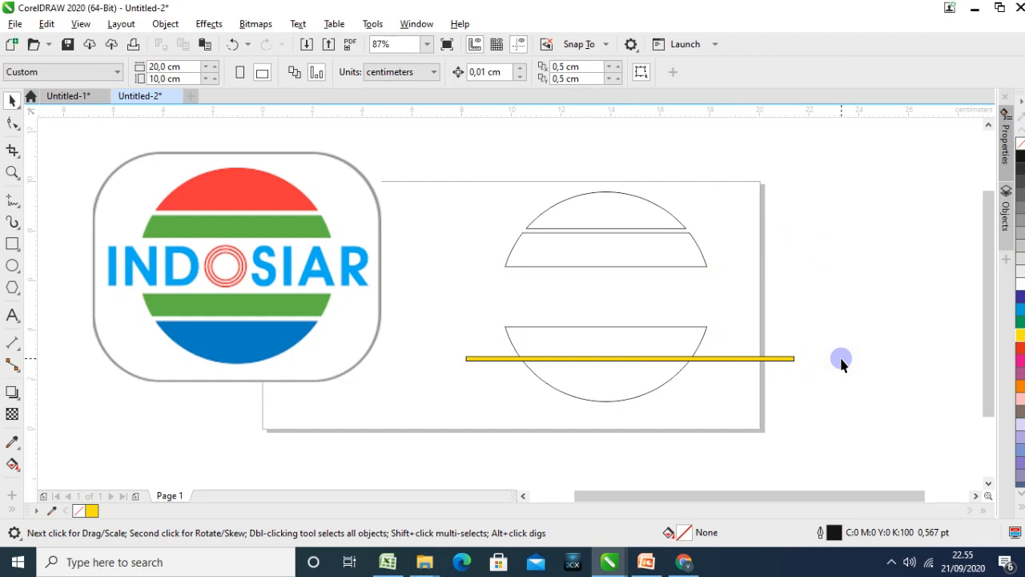
mouse_move(721, 360)
mouse_down()
mouse_move(722, 369)
mouse_move(717, 354)
mouse_up()
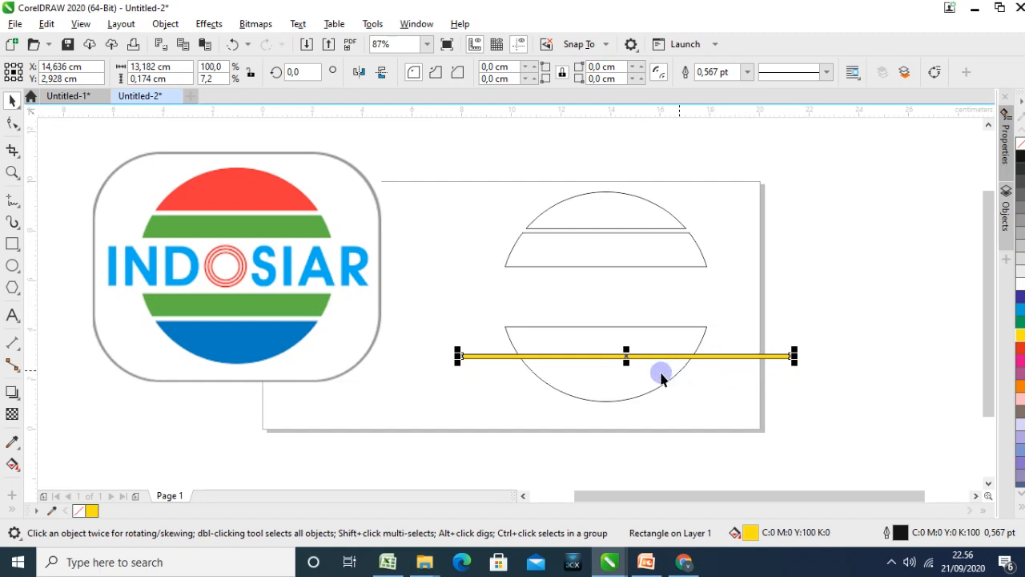
shift+click(630, 380)
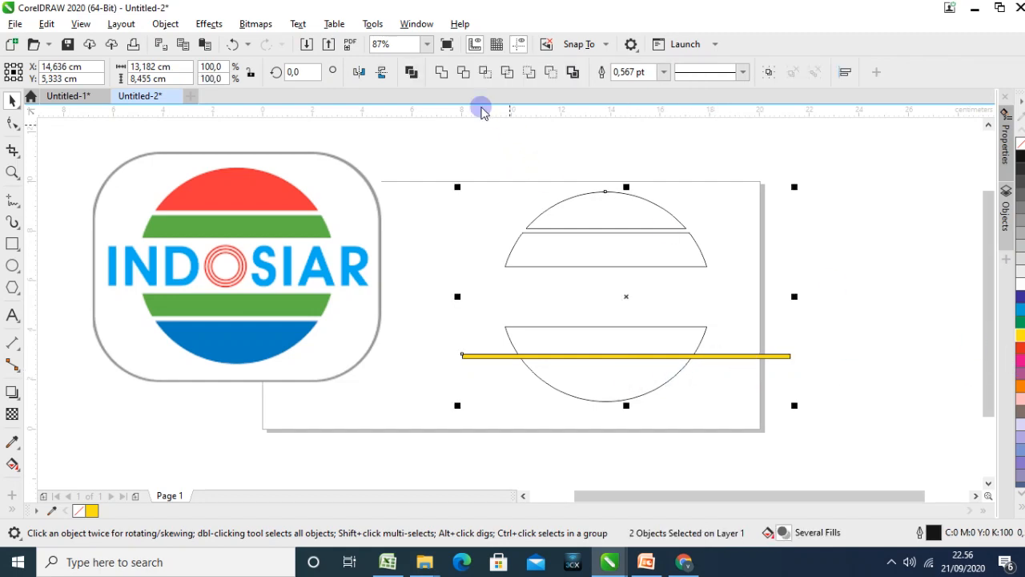
click(463, 73)
Move the yellow bar away from the circle to above the page and delete it
click(837, 266)
drag(774, 354, 911, 153)
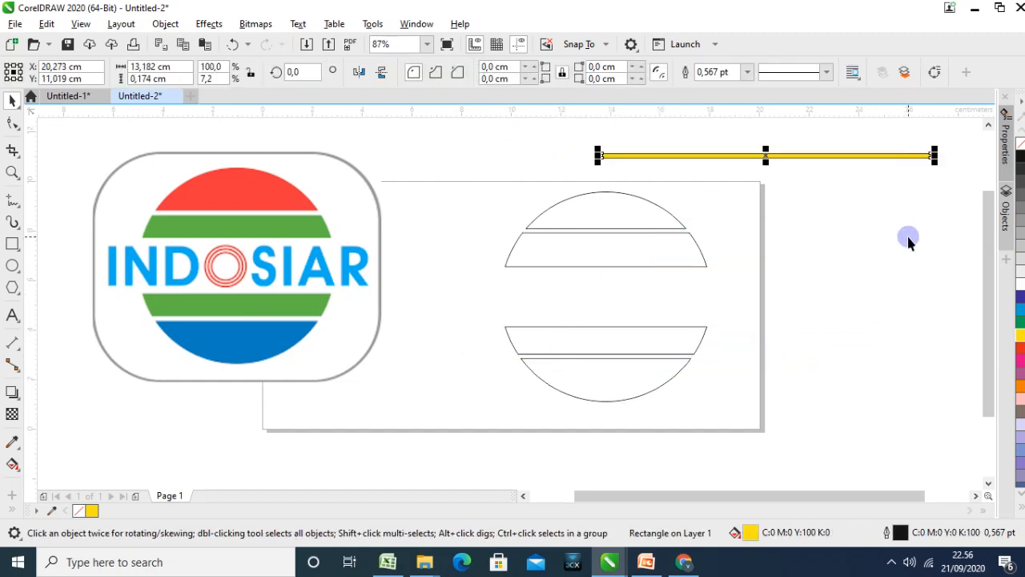
key(Delete)
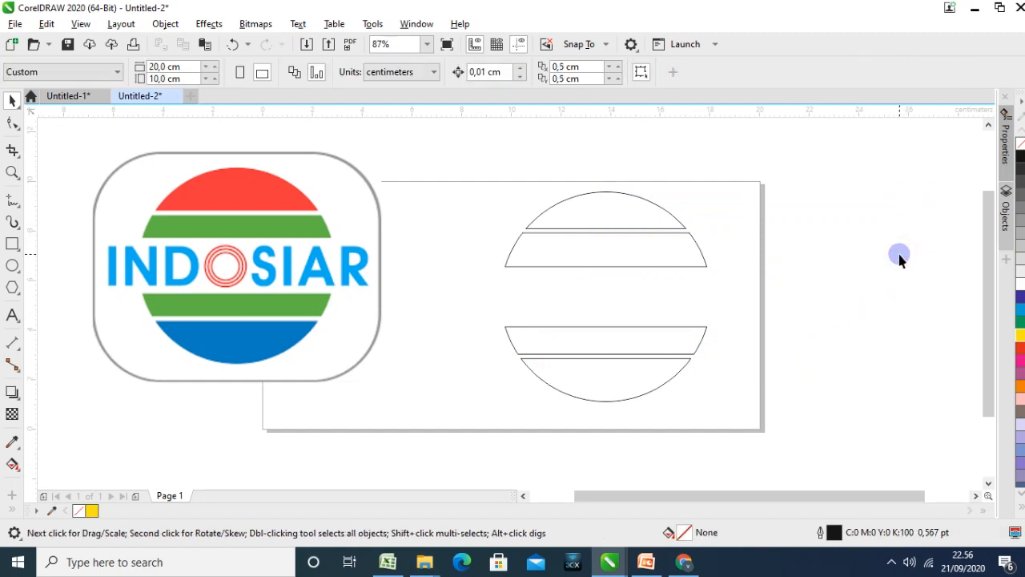
Fill the whole cut circle with green (C100 M0 Y100 K0) and activate the Smart Fill tool
click(617, 246)
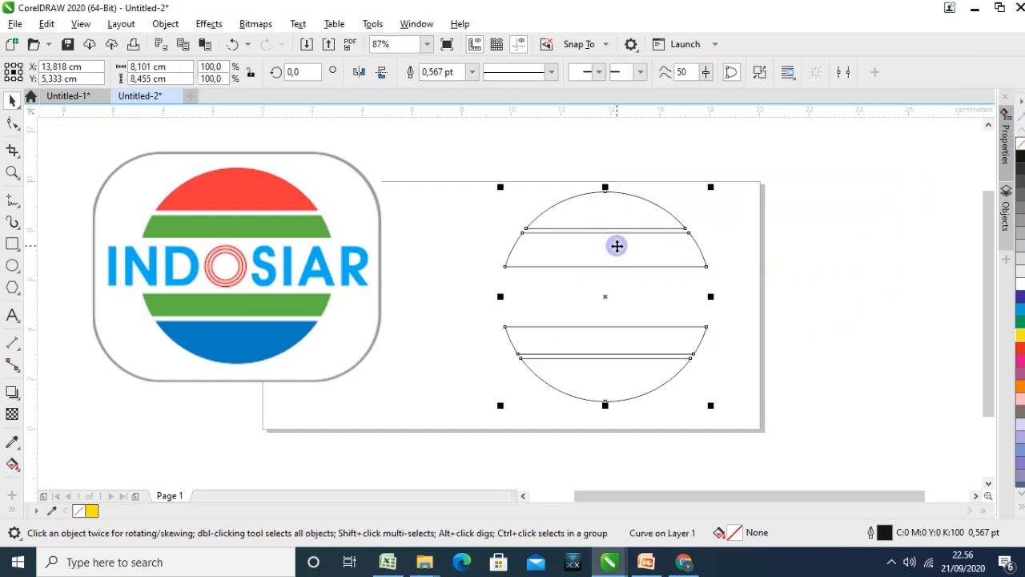
click(20, 449)
click(16, 466)
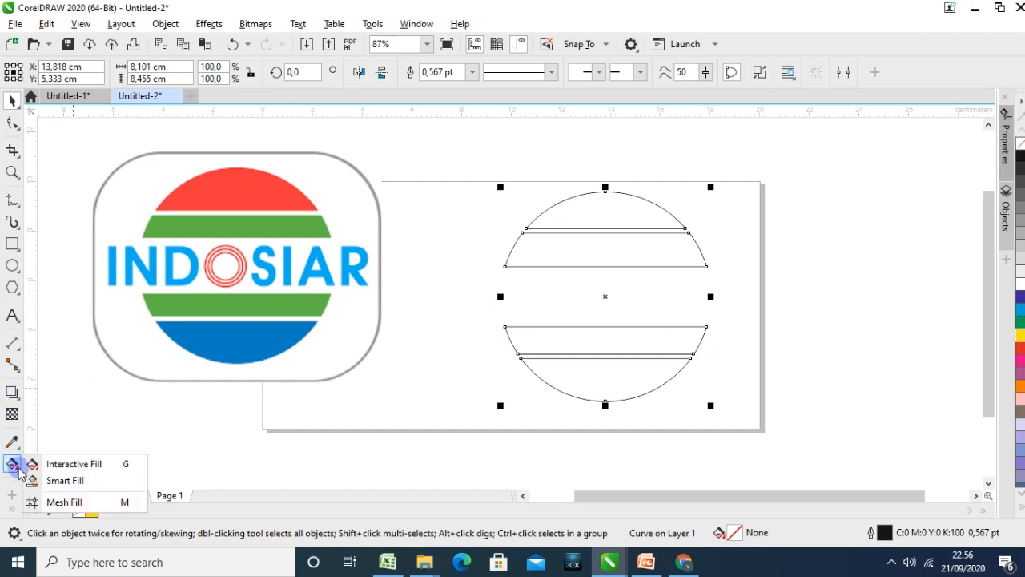
click(56, 483)
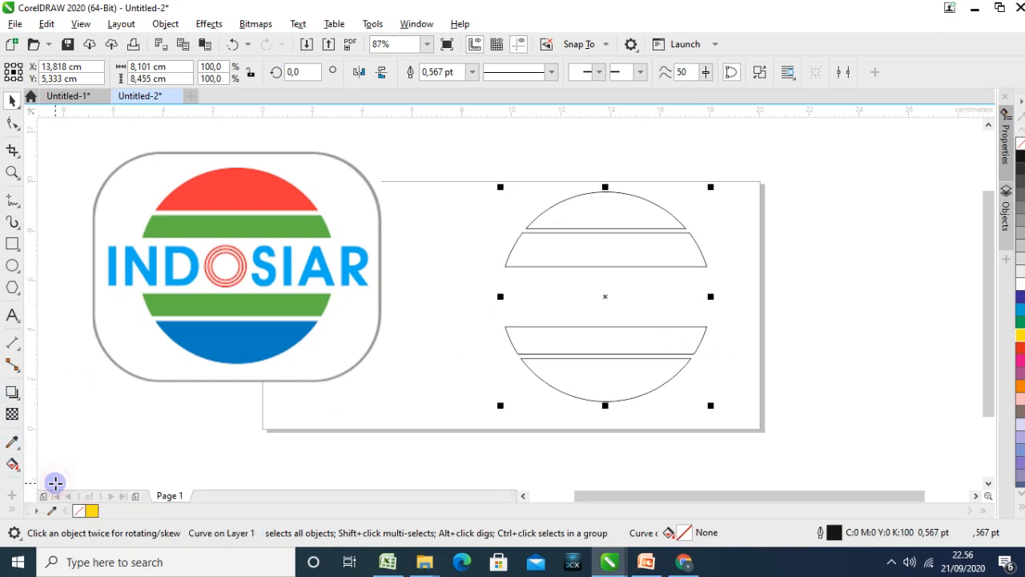
click(1019, 323)
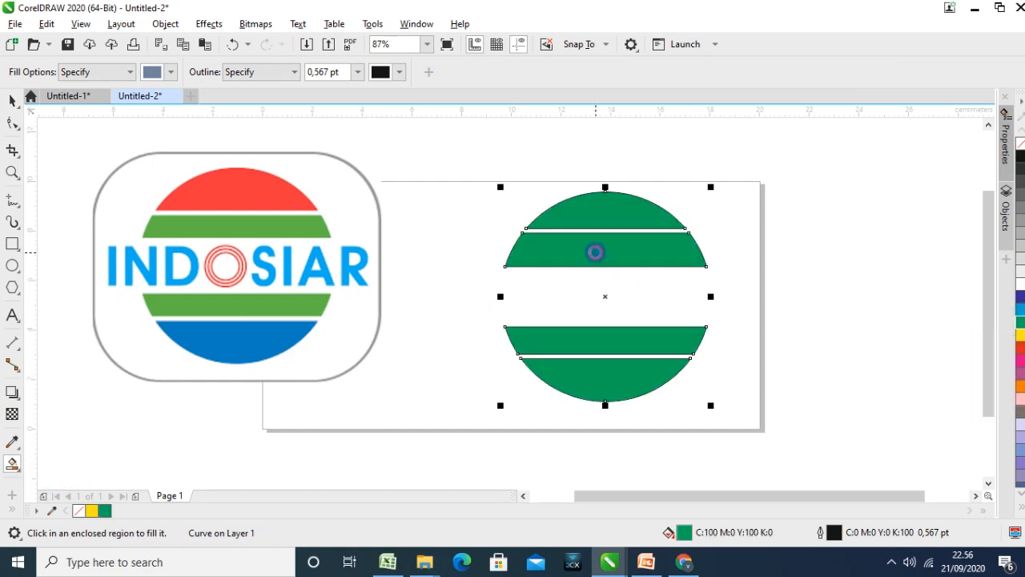
Apply Smart Fill in blue-grey (C40 M20 Y0 K40) to each of the circle's four bands to make them separate objects
click(595, 254)
click(591, 340)
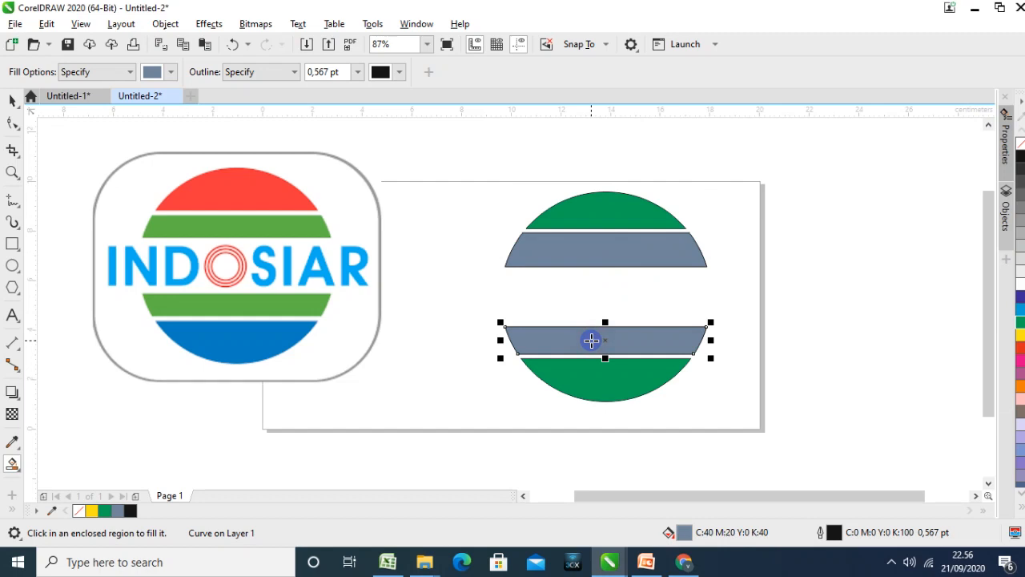
click(625, 216)
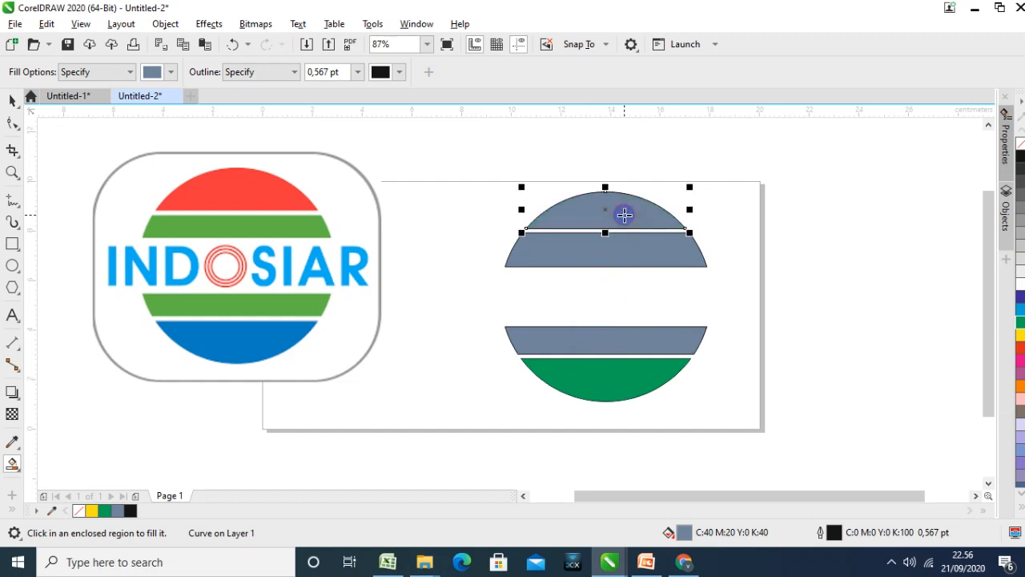
click(610, 369)
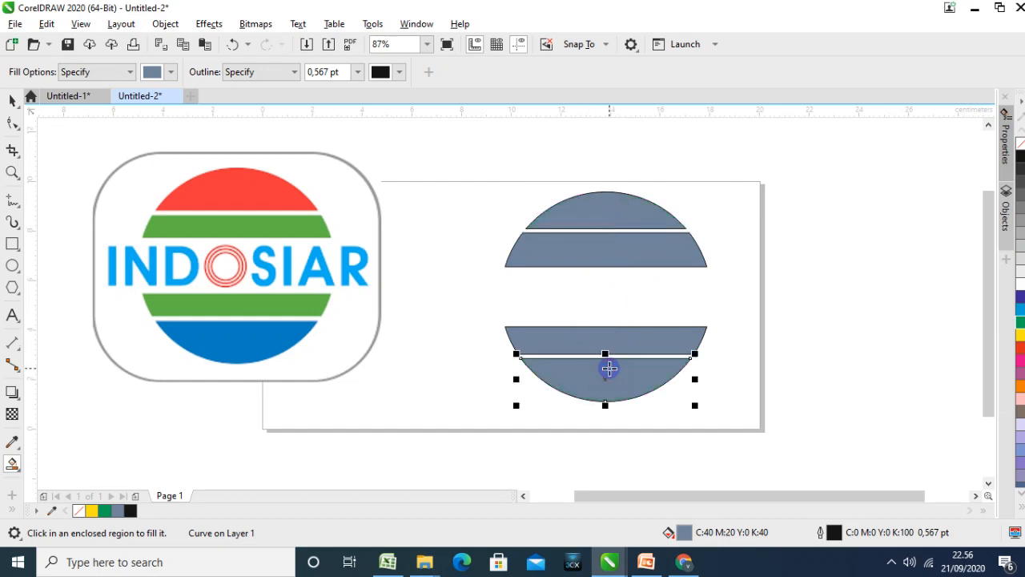
Recolour the uppermost circle segment red
click(12, 100)
click(423, 177)
click(588, 215)
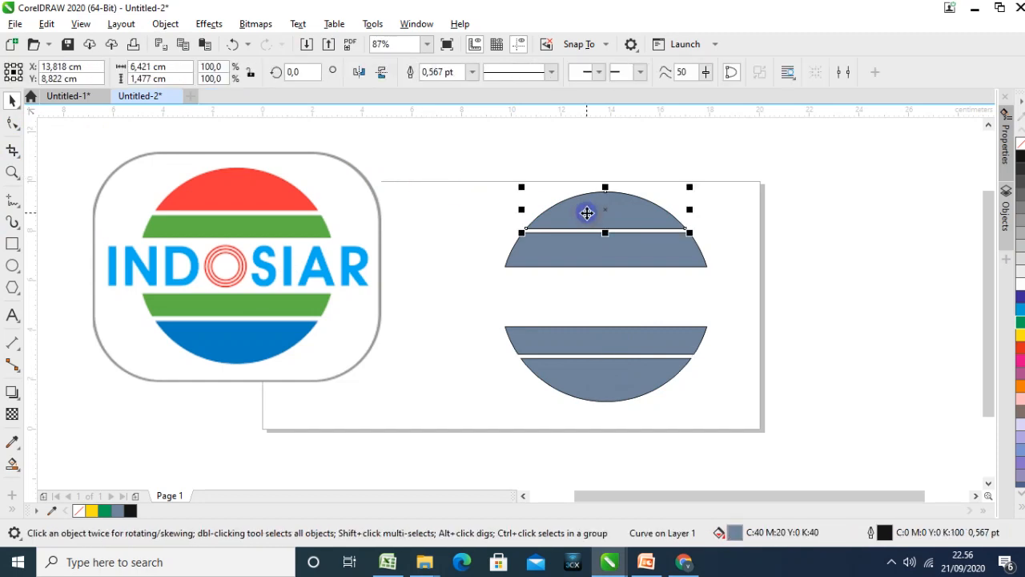
click(1021, 350)
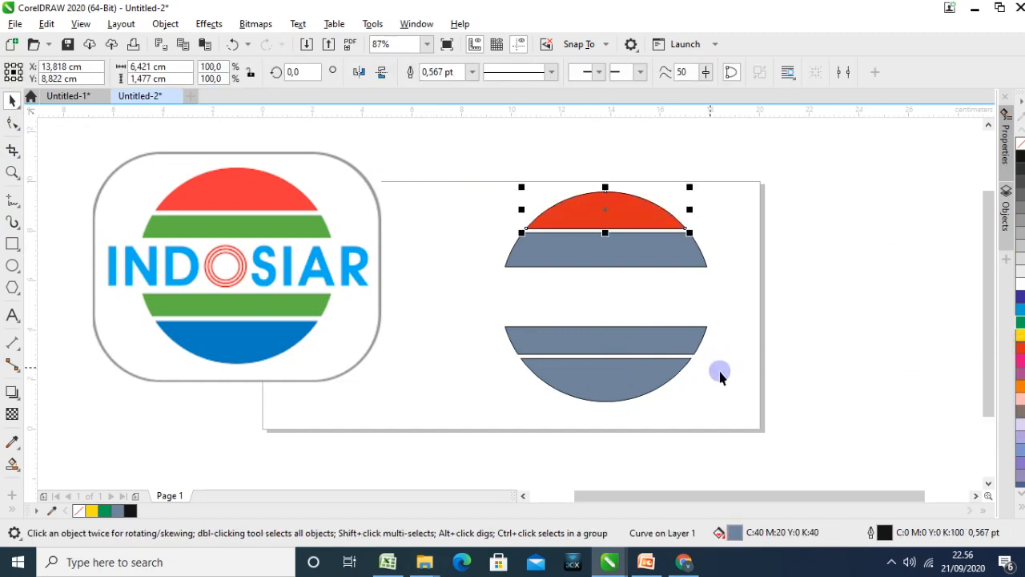
Set the outline of the uppermost circle segment to red (C0 M100 Y100 K0)
right_click(1020, 349)
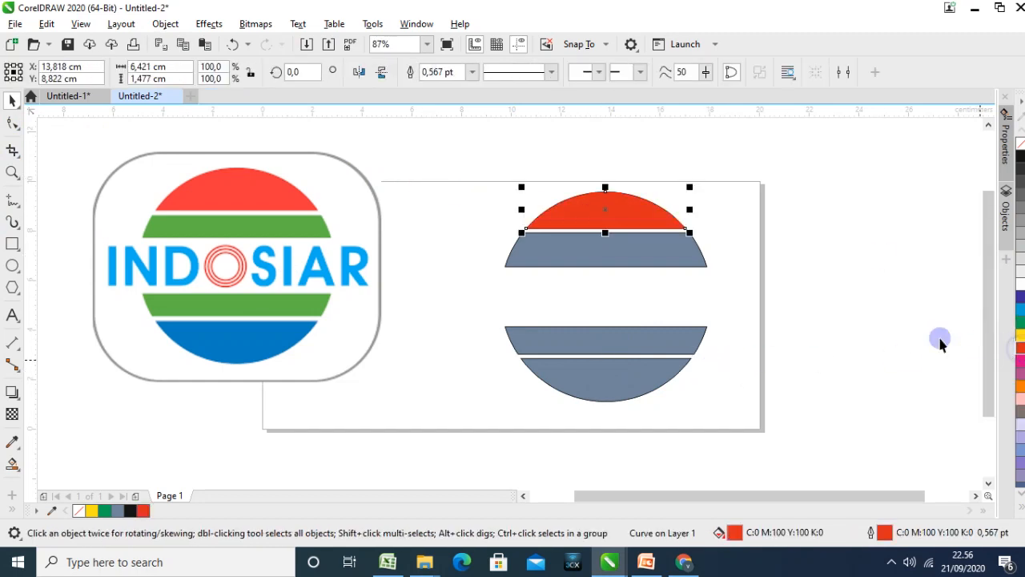
click(867, 255)
Fill the band below the red segment with Chartreuse (C40 M0 Y100 K0) from the CMYK palette
click(655, 260)
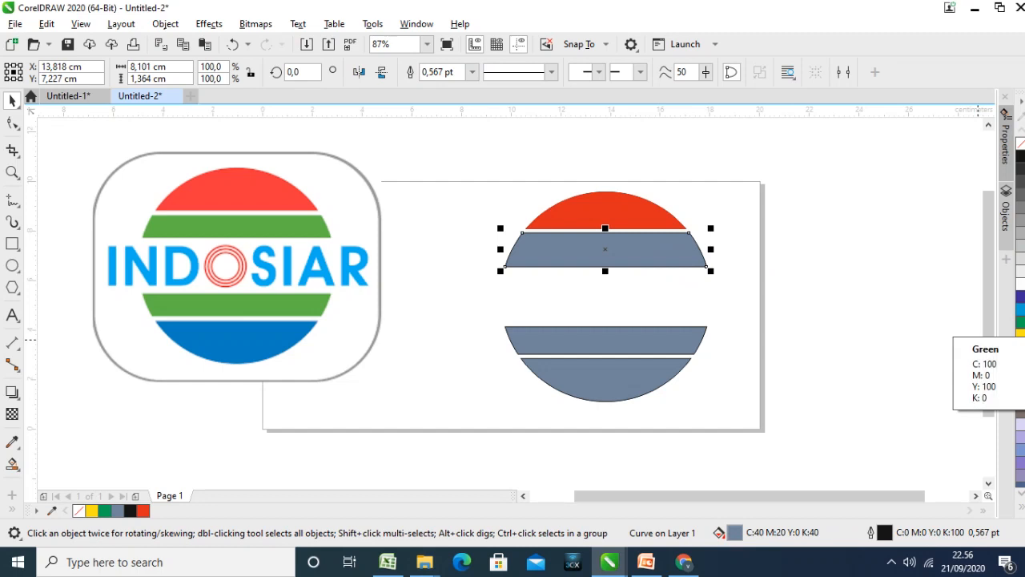
click(1006, 165)
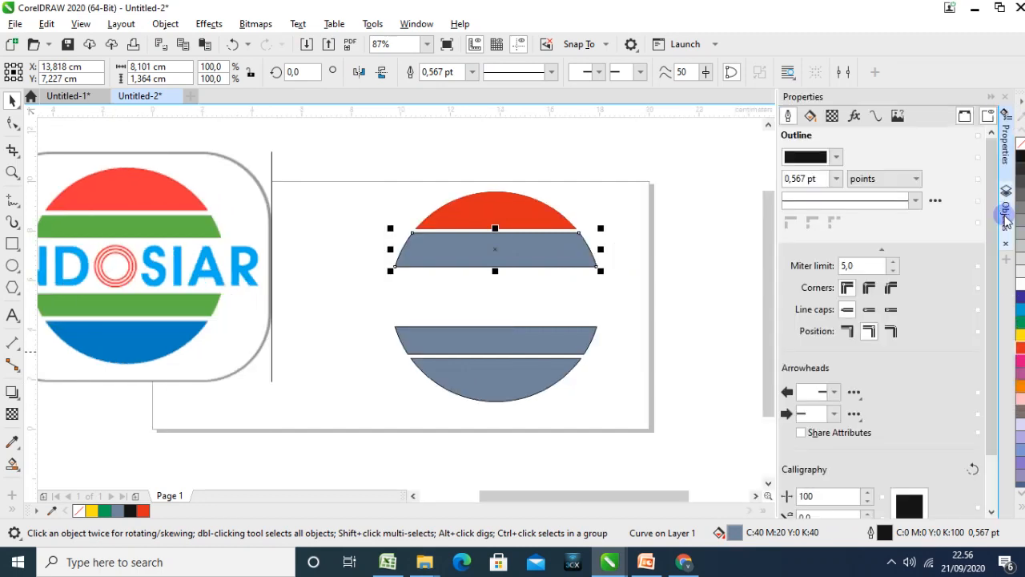
click(809, 116)
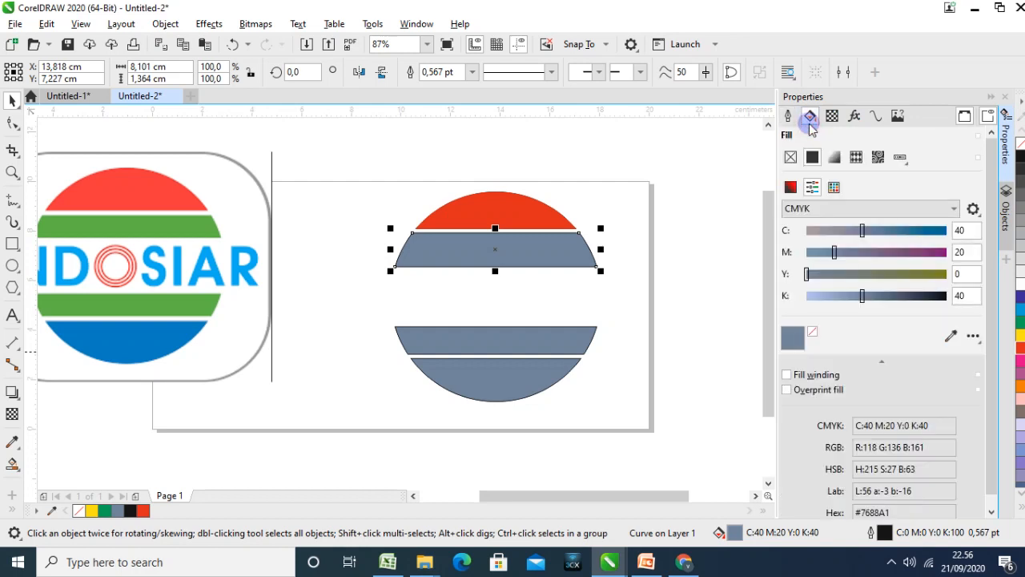
click(835, 189)
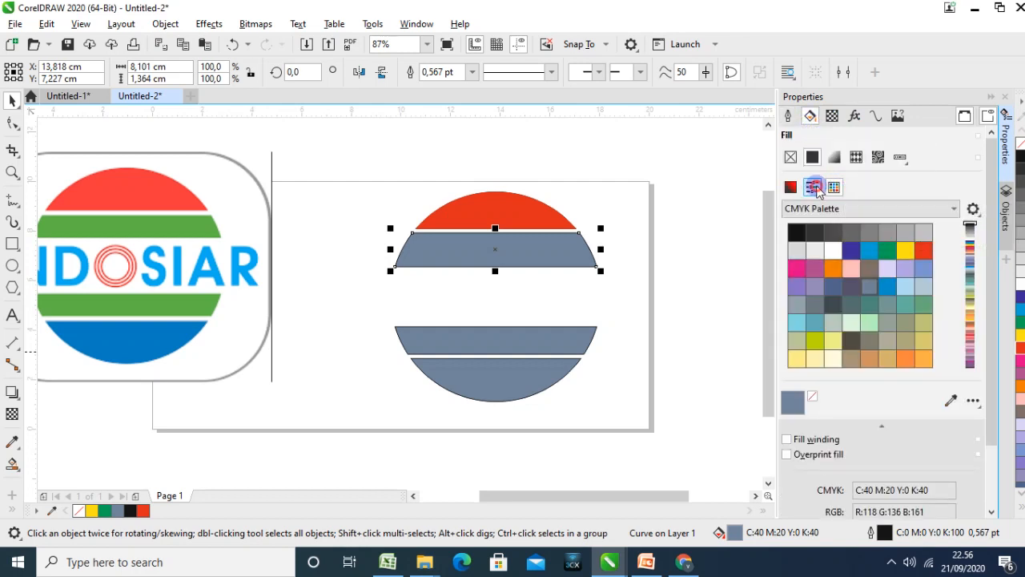
click(815, 188)
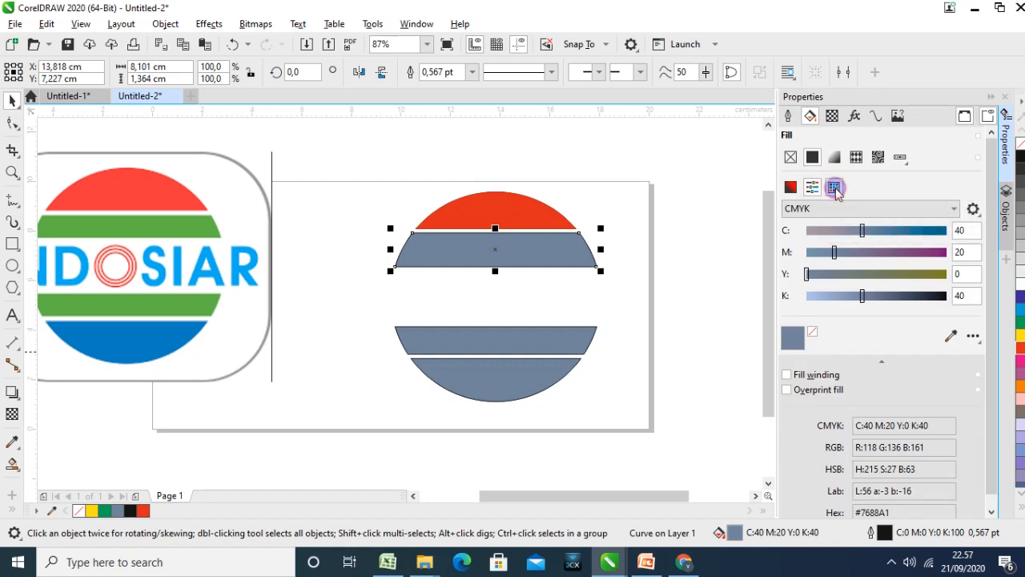
click(834, 188)
click(814, 342)
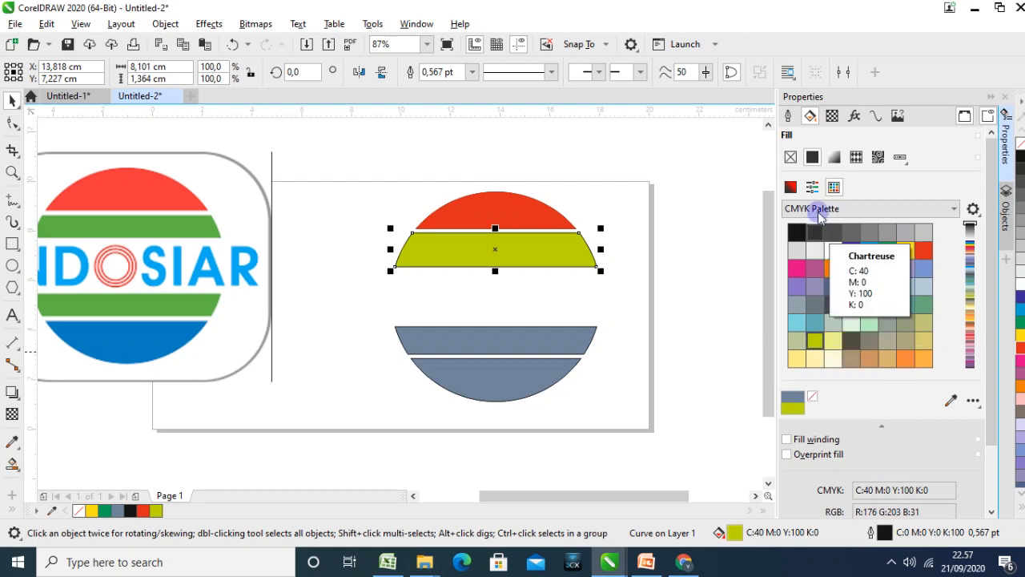
Raise the upper band's fill to 75 cyan for a green of C75 M0 Y100 K0 and match its outline
click(812, 187)
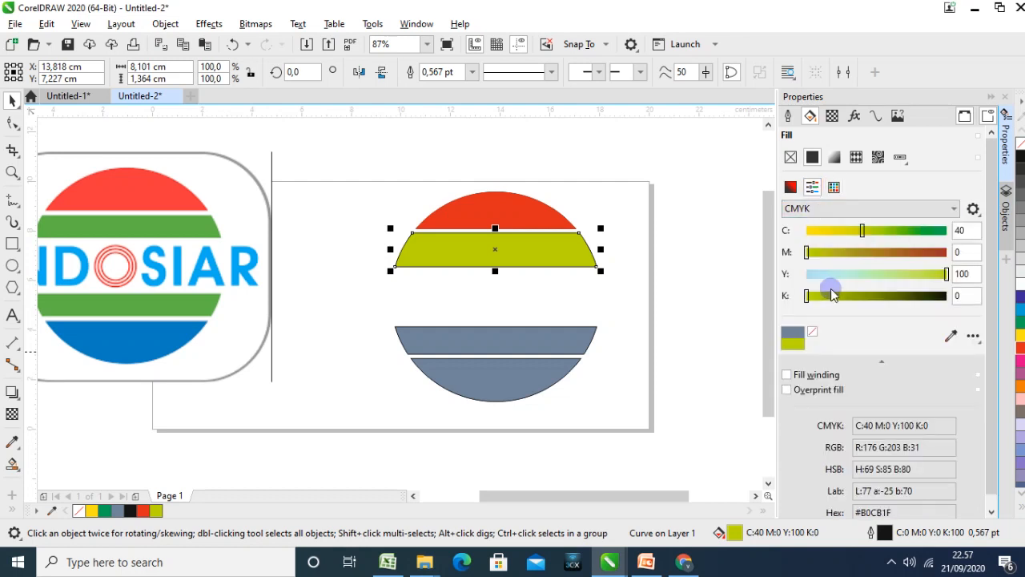
drag(861, 230, 914, 234)
click(811, 252)
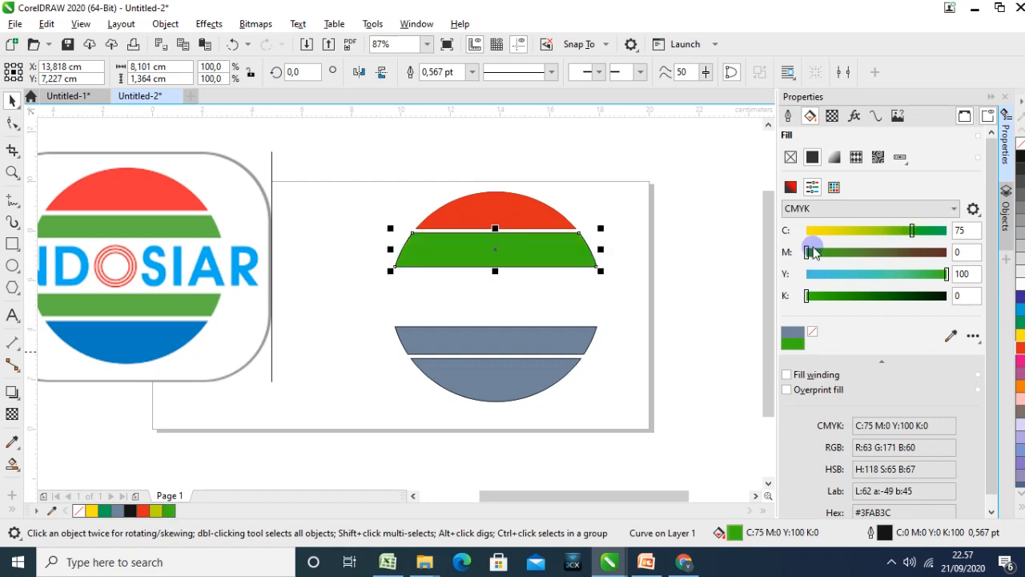
drag(813, 254, 171, 514)
click(990, 98)
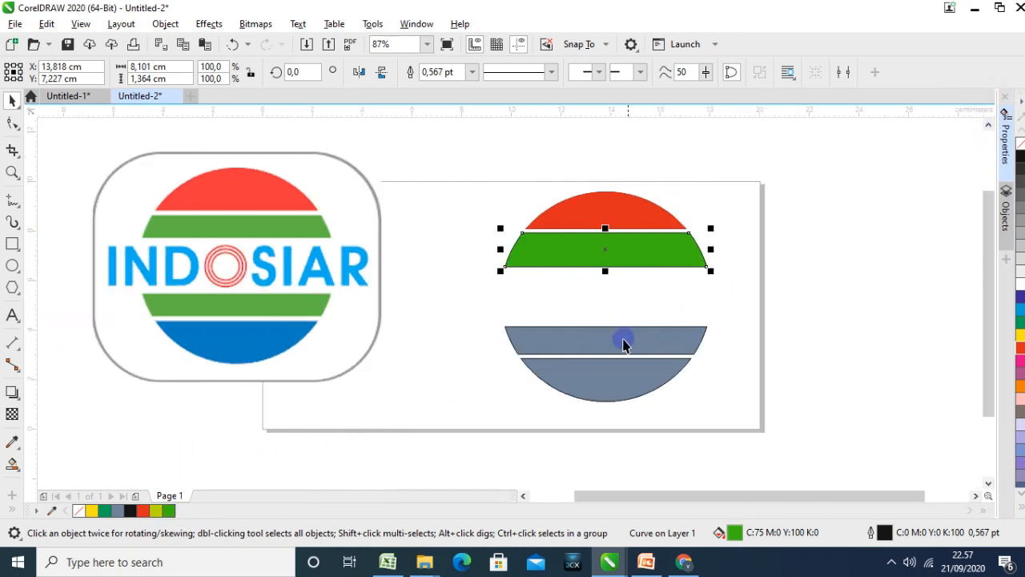
click(170, 511)
click(833, 322)
Apply the same green (C75 M0 Y100 K0) to the fill and outline of the third band
click(661, 349)
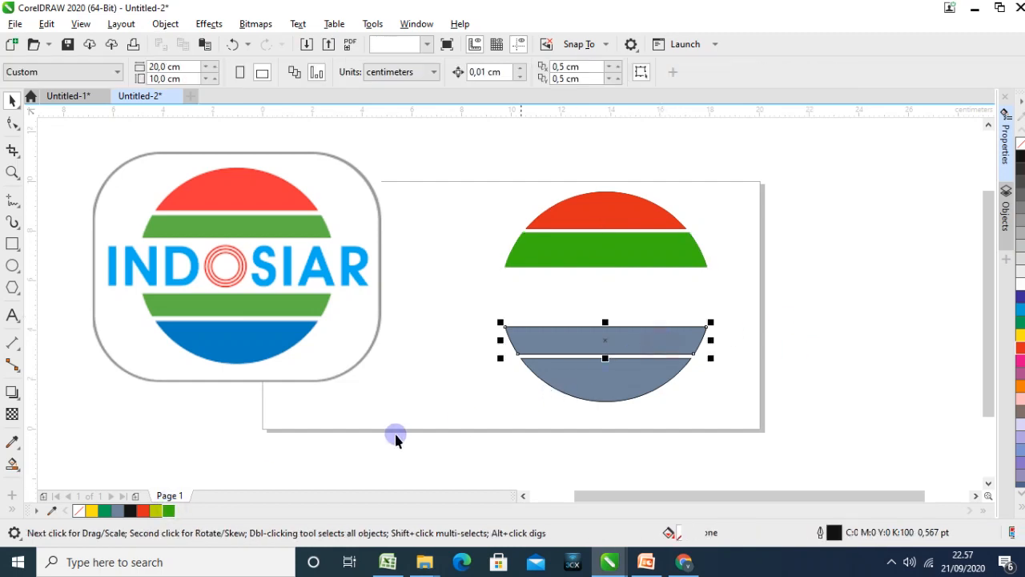
click(169, 511)
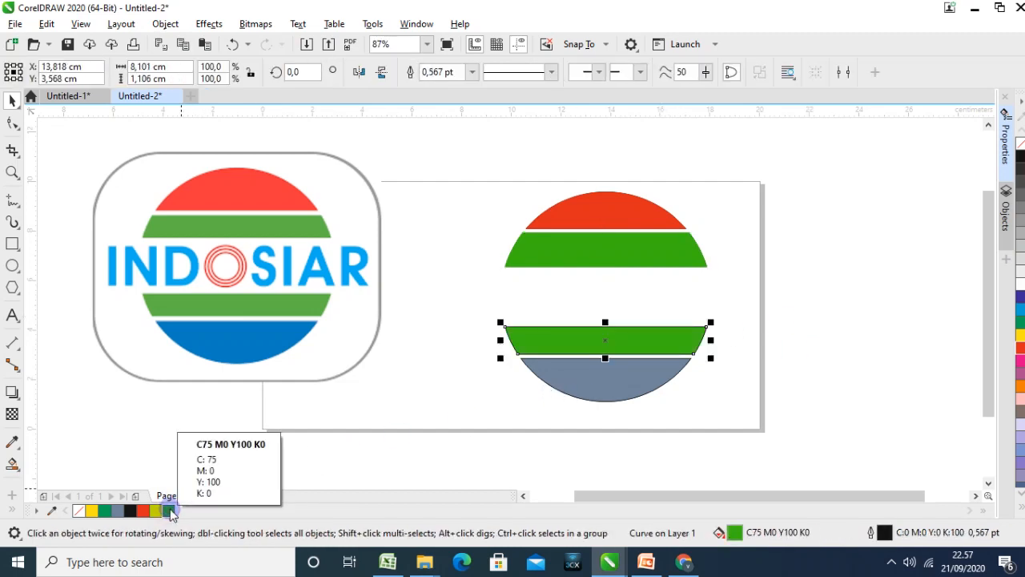
right_click(170, 511)
click(497, 378)
Colour the lowest circle segment red (C0 M100 Y100 K0), both fill and outline
click(600, 376)
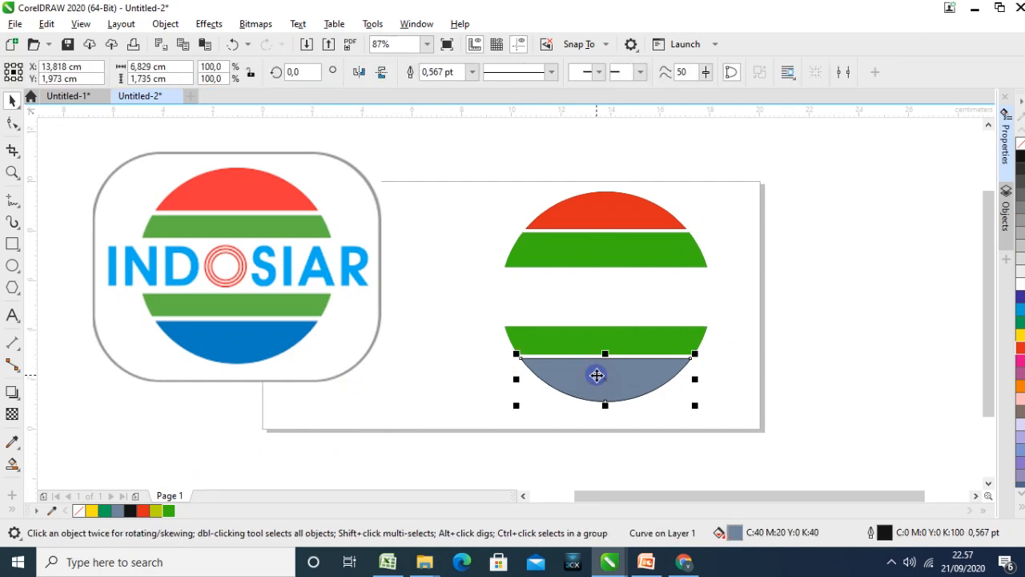
click(143, 511)
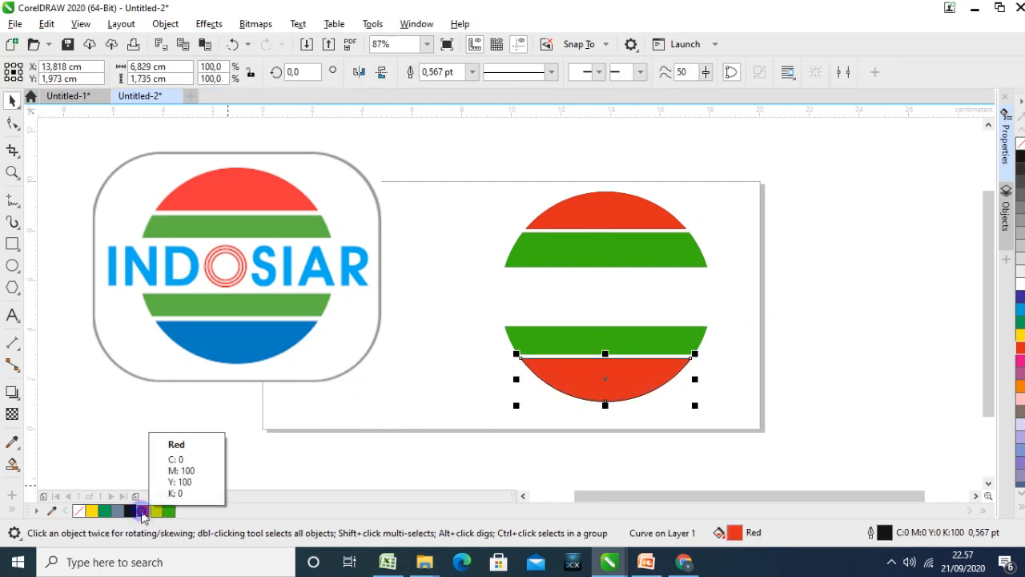
right_click(143, 511)
click(809, 352)
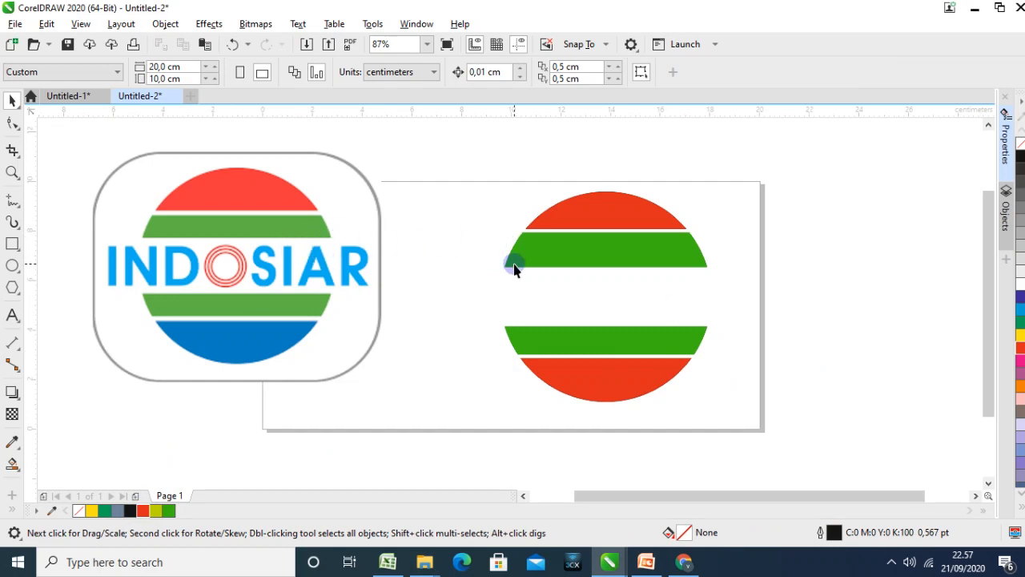
Add the artistic text IND in Arial between the green bands, enlarge it to about 57 pt and shift it towards the circle's left edge
click(10, 320)
click(501, 300)
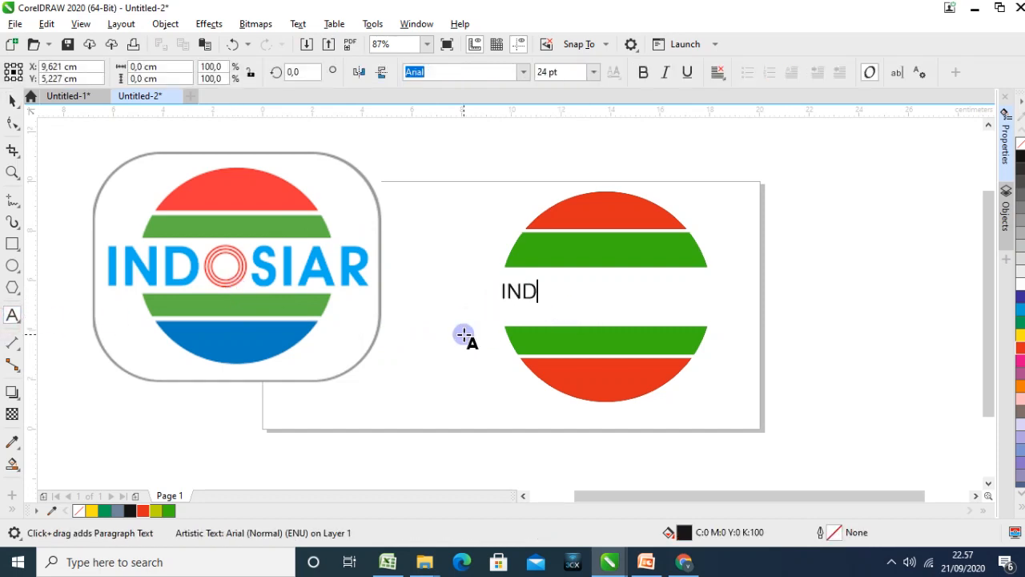
click(10, 101)
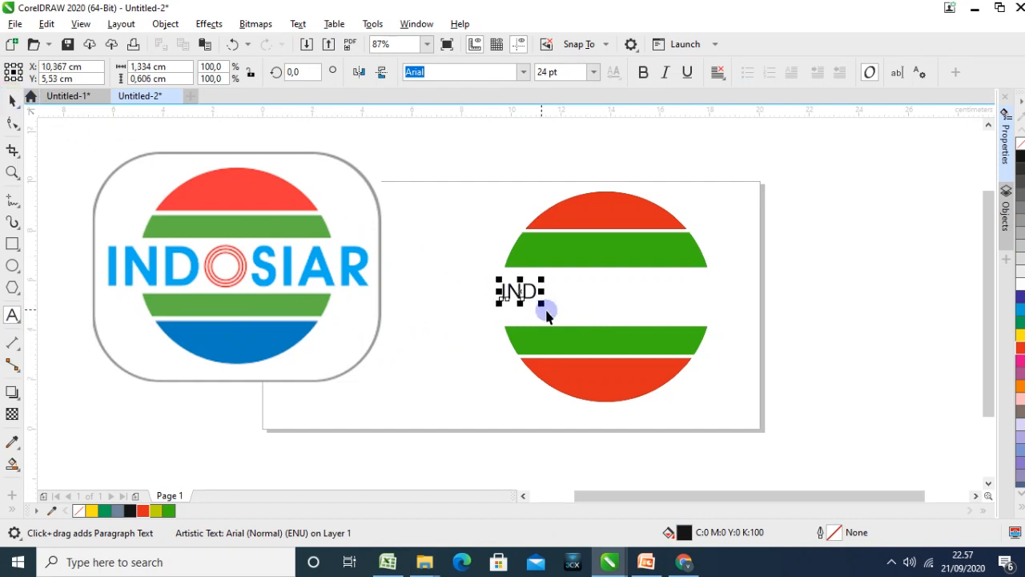
drag(541, 303, 583, 337)
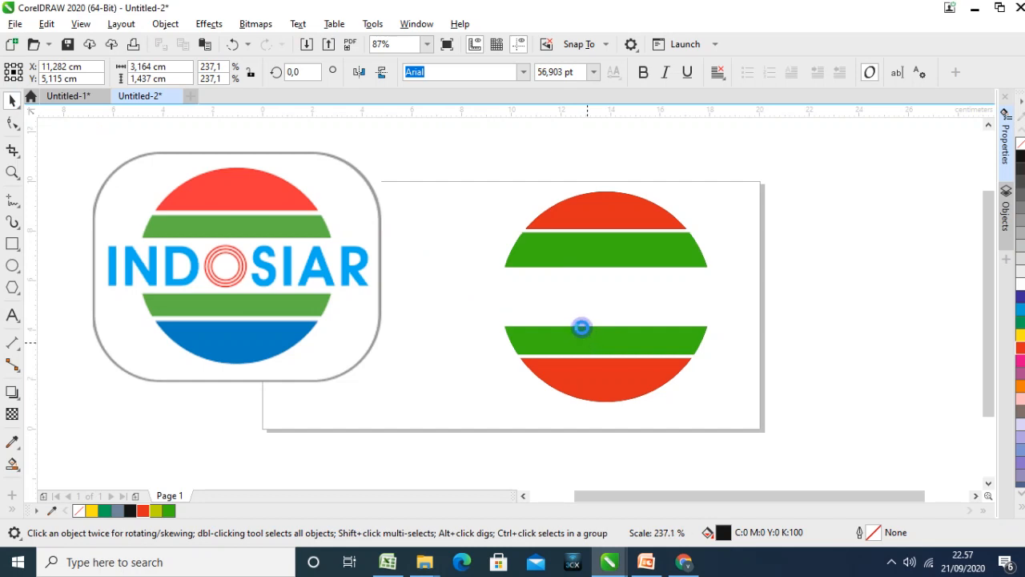
drag(553, 303, 536, 297)
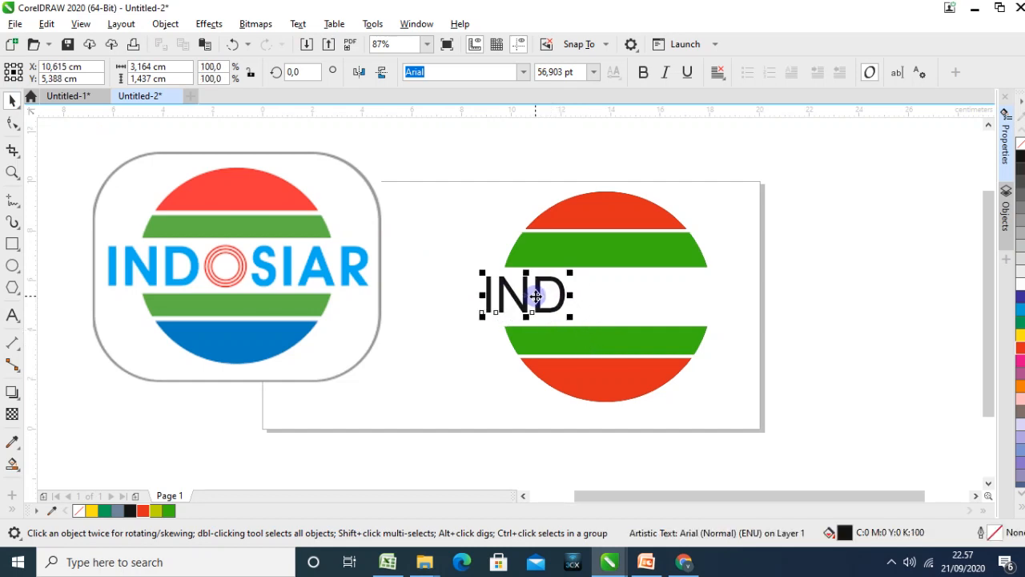
Colour the IND text's fill and outline cyan (C100 M0 Y0 K0) and enlarge it to about 64.5 pt
click(1021, 310)
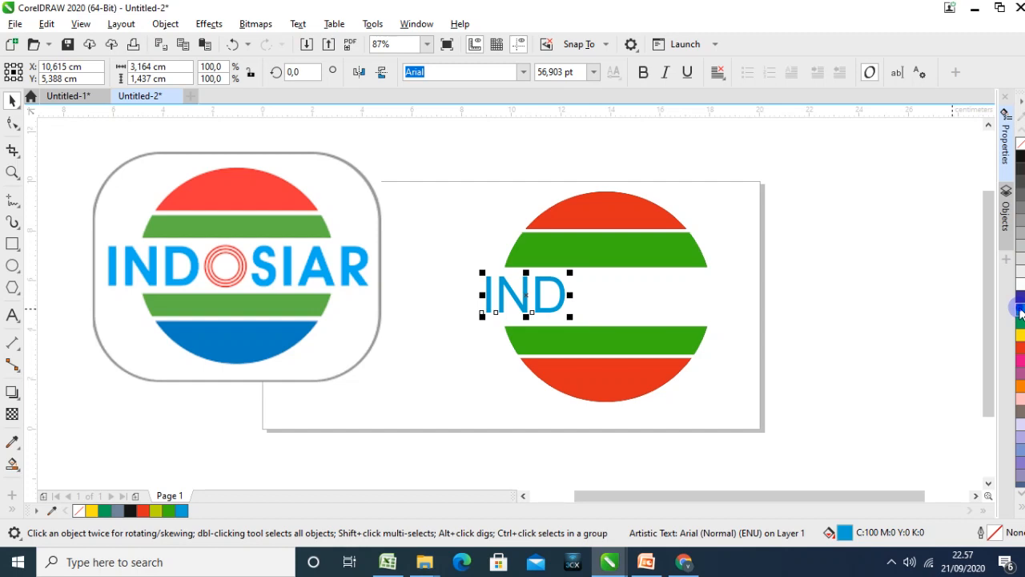
click(767, 337)
click(558, 308)
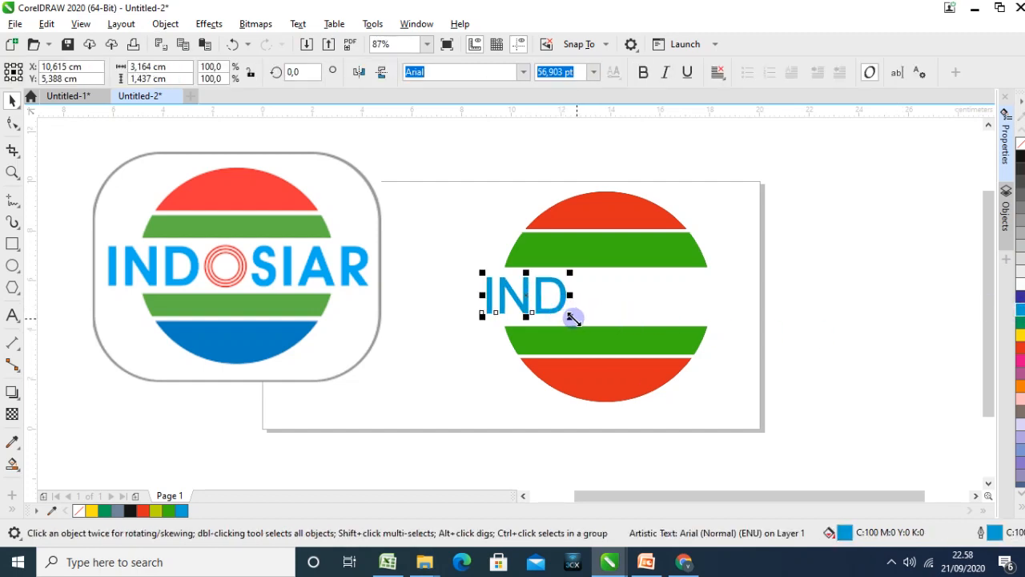
drag(572, 318, 533, 293)
key(Escape)
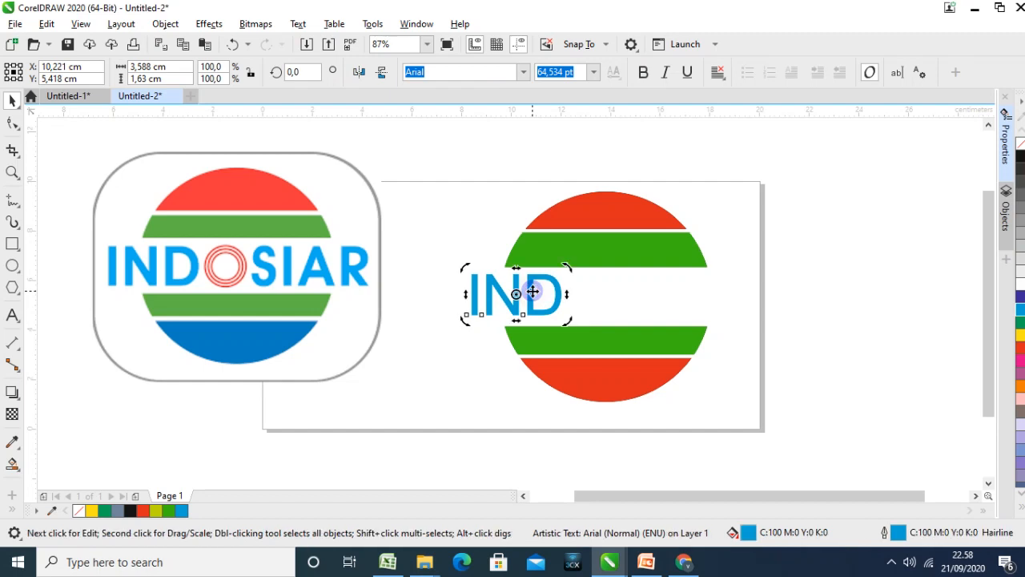
Duplicate the IND text to the right side of the gap between the green bands
click(628, 297)
click(555, 301)
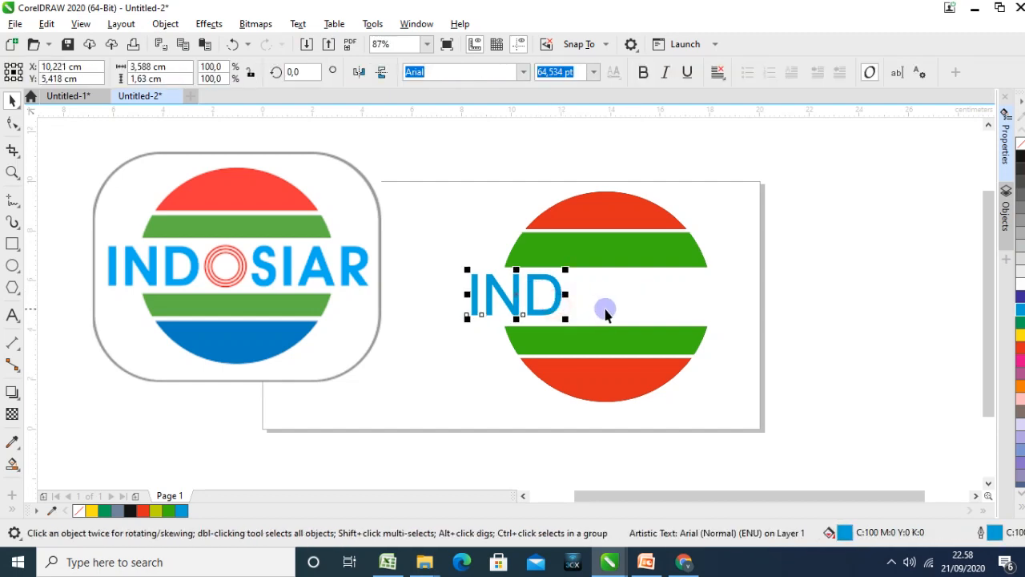
drag(566, 295, 707, 290)
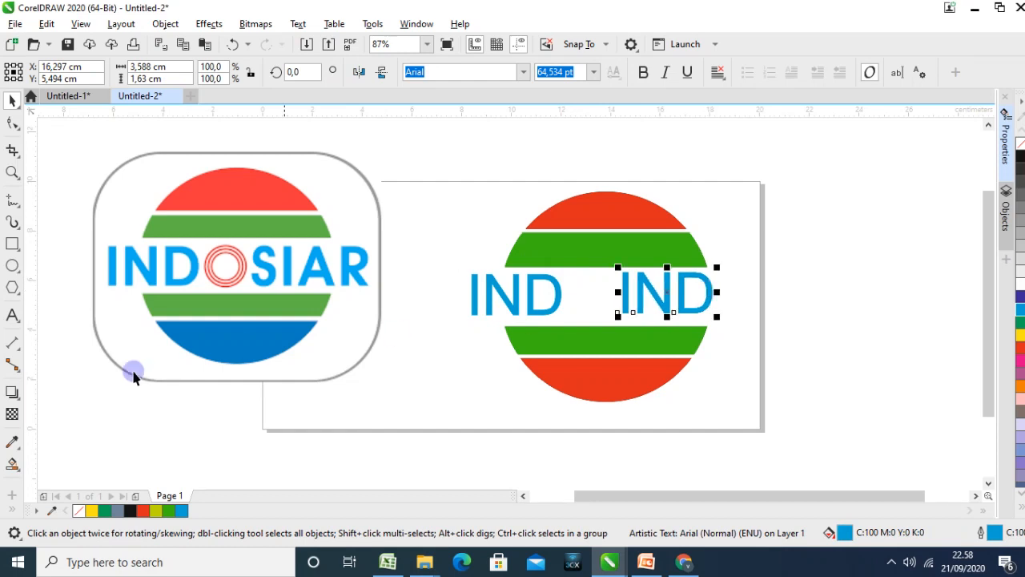
Replace the duplicated text with SIAR in capital letters
click(12, 316)
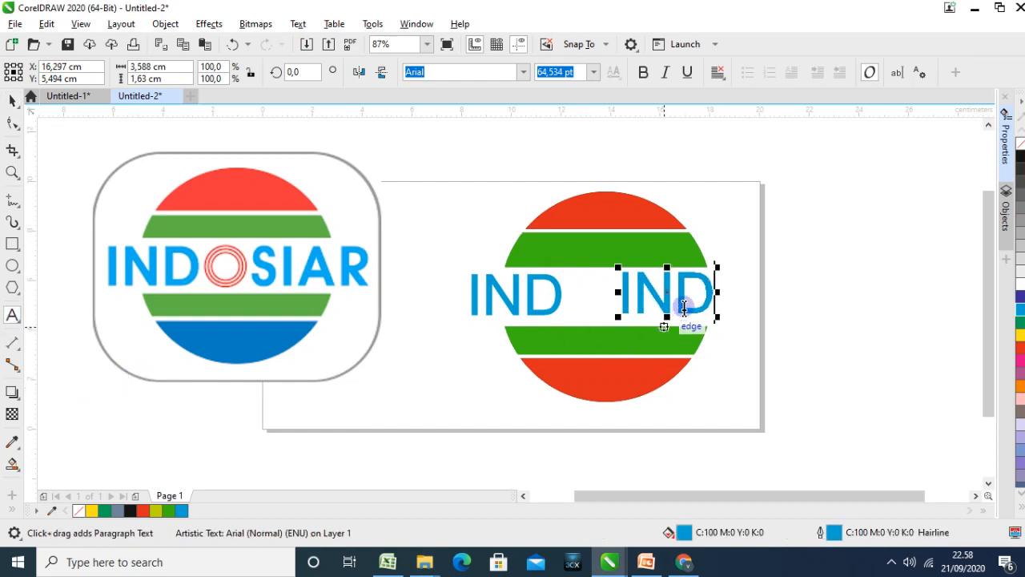
key(BackSpace)
key(BackSpace)
key(BackSpace)
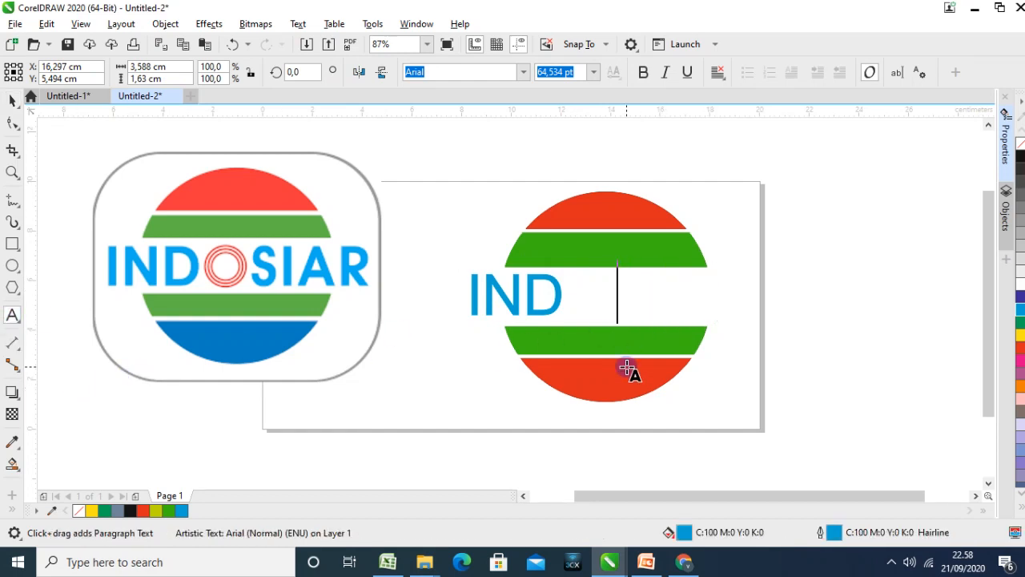
text(siar)
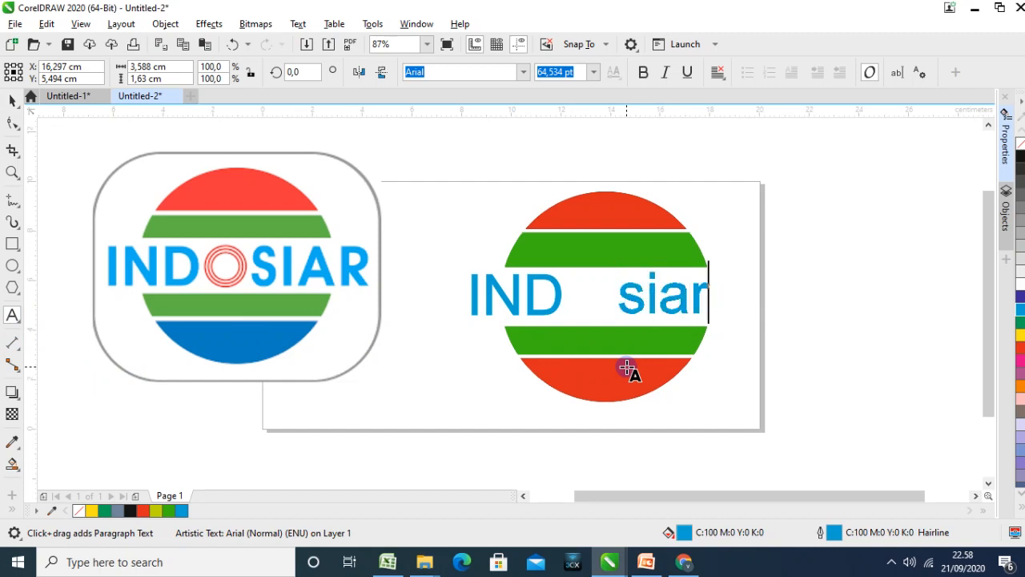
key(BackSpace)
key(BackSpace)
key(BackSpace)
key(BackSpace)
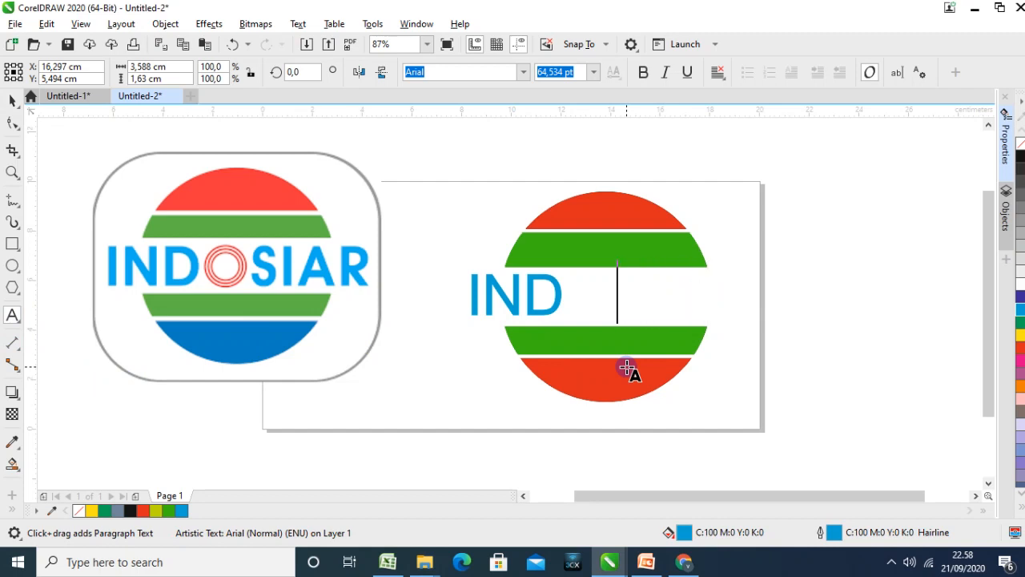
text(SIAR)
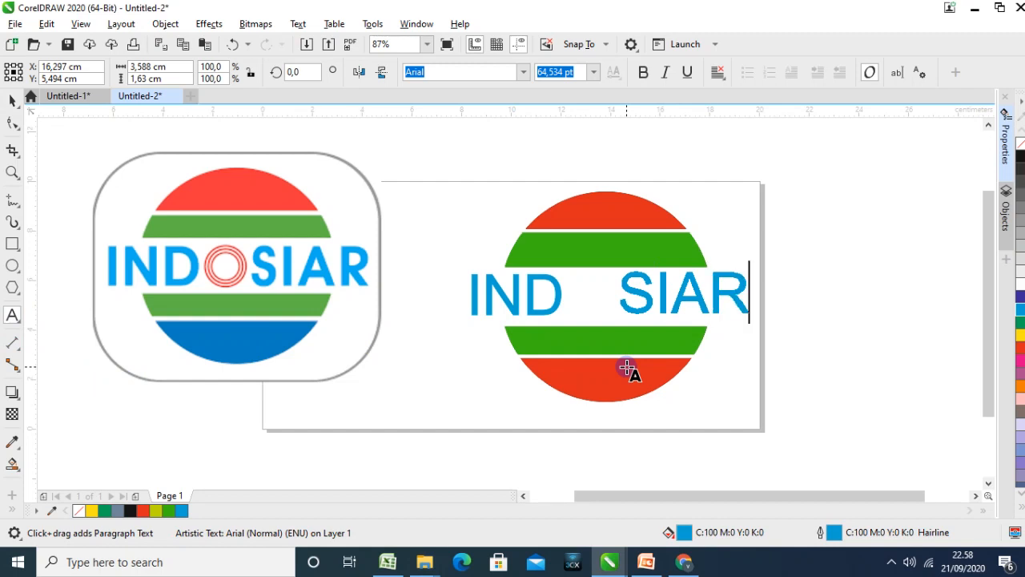
Align the SIAR text level with the IND text in the gap between the green bands
click(12, 101)
click(795, 303)
click(639, 312)
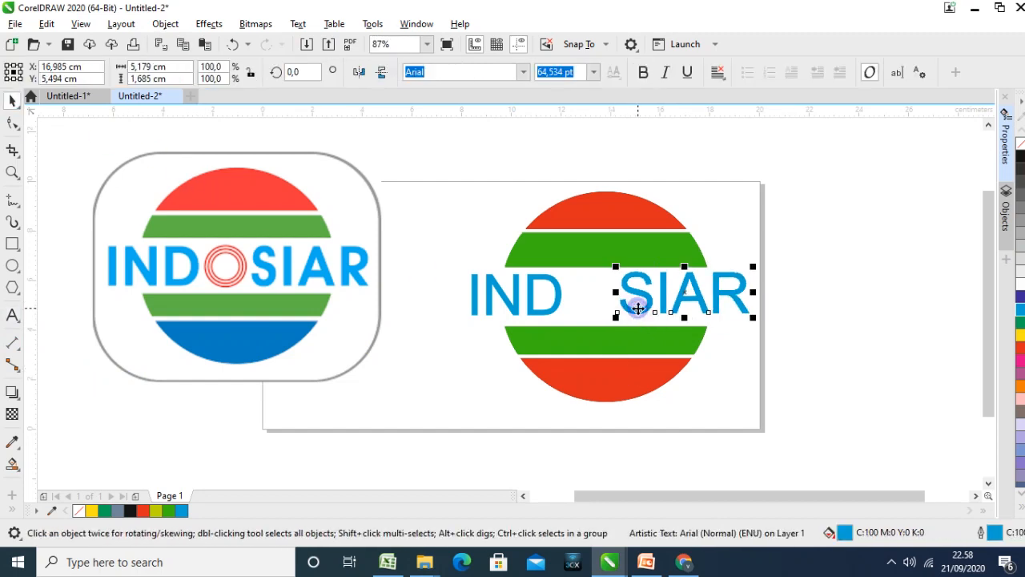
click(721, 294)
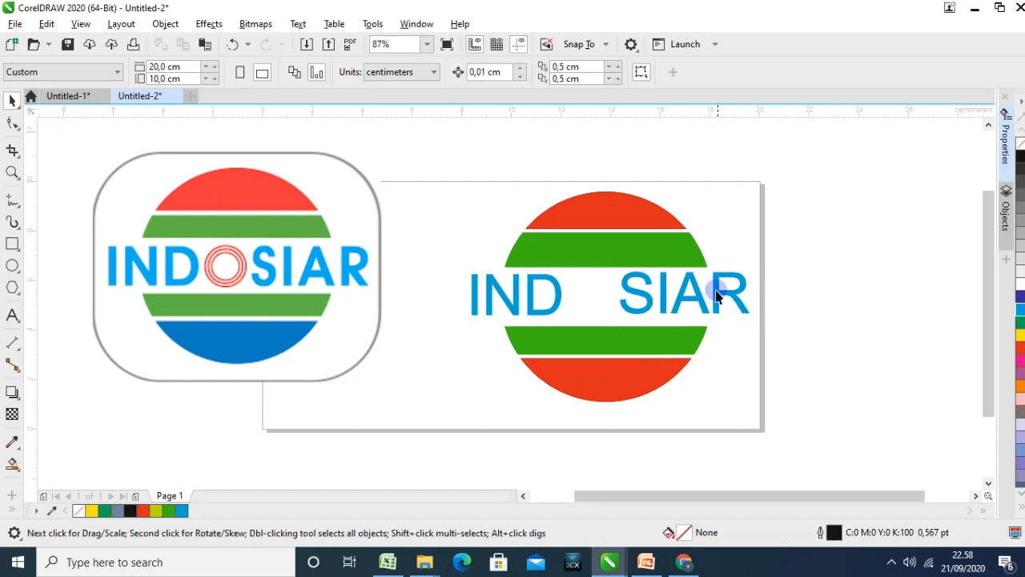
click(717, 291)
shift+click(526, 293)
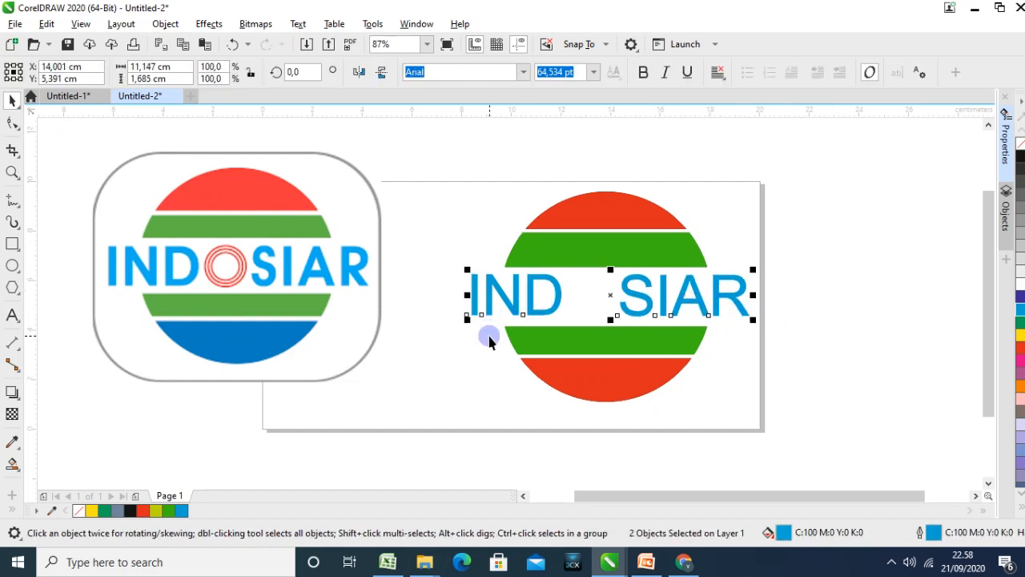
click(849, 338)
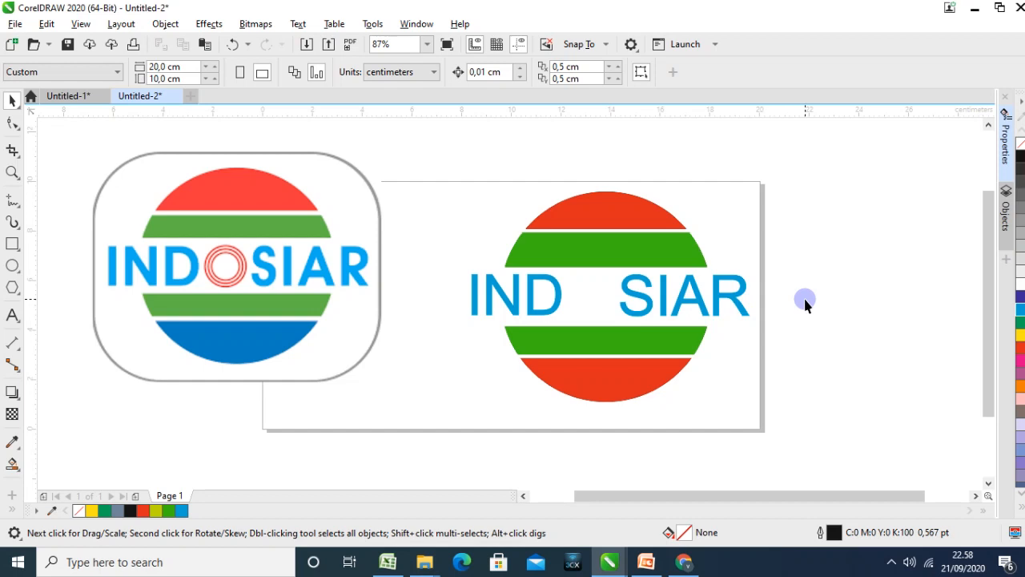
Draw a perfect circle about 3.8 cm in diameter on the empty area right of the page
click(12, 266)
mouse_move(789, 330)
mouse_down()
mouse_move(835, 381)
mouse_move(833, 355)
mouse_move(884, 412)
mouse_up()
key(shift)
key(ctrl)
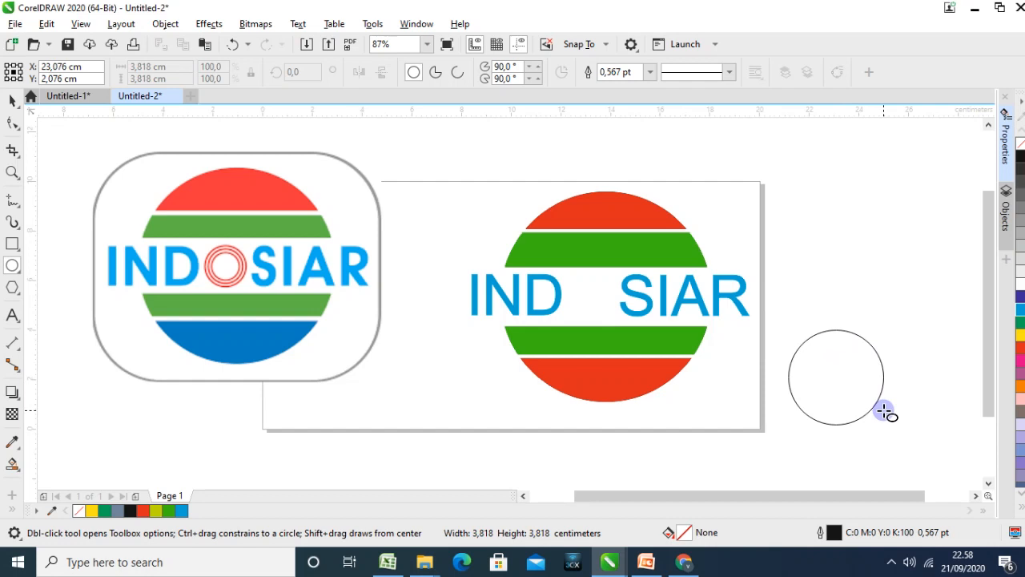
drag(884, 411, 884, 413)
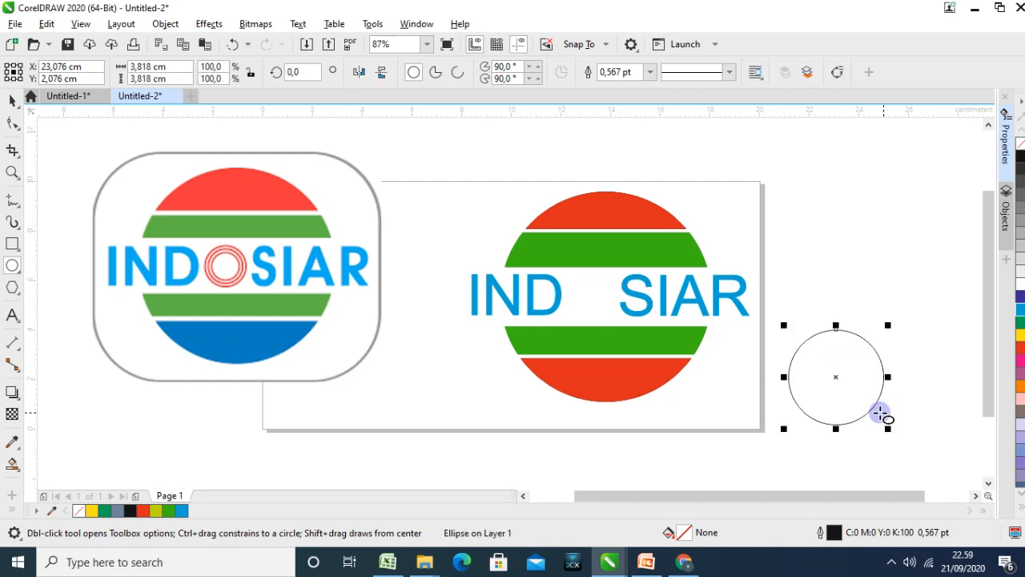
Set the outline width of the circle beside the page to 3.0 pt
click(730, 73)
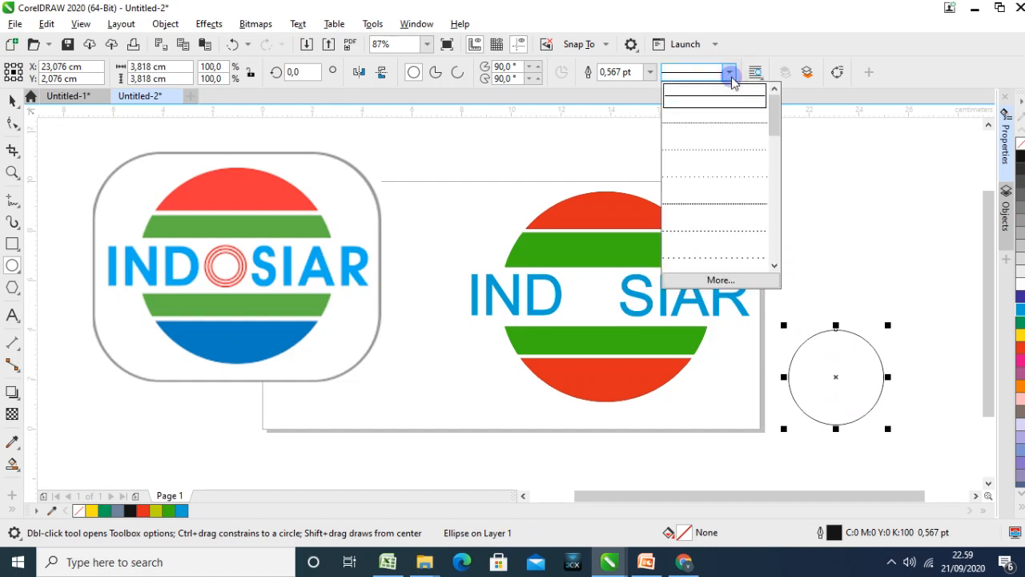
click(650, 74)
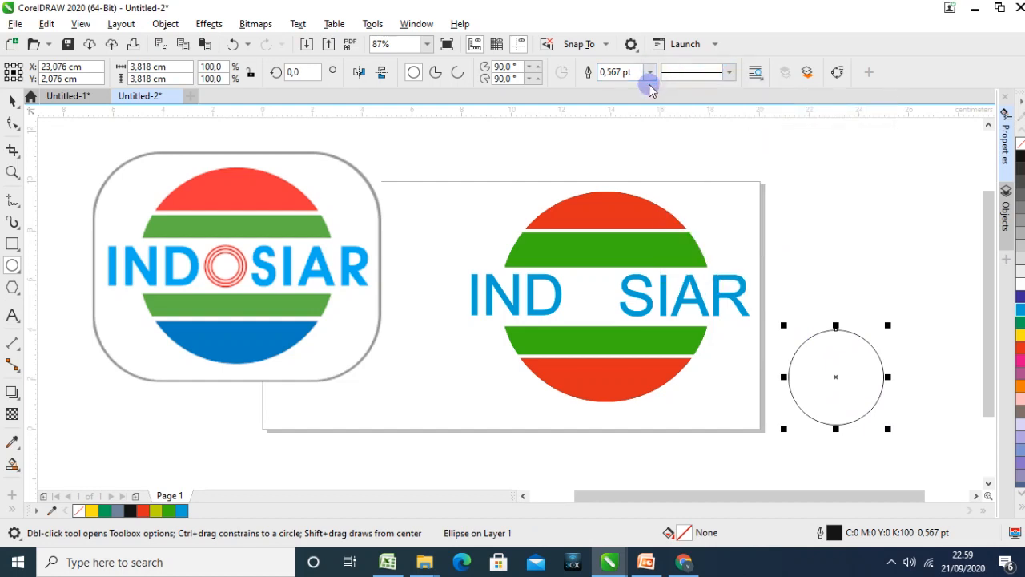
click(651, 73)
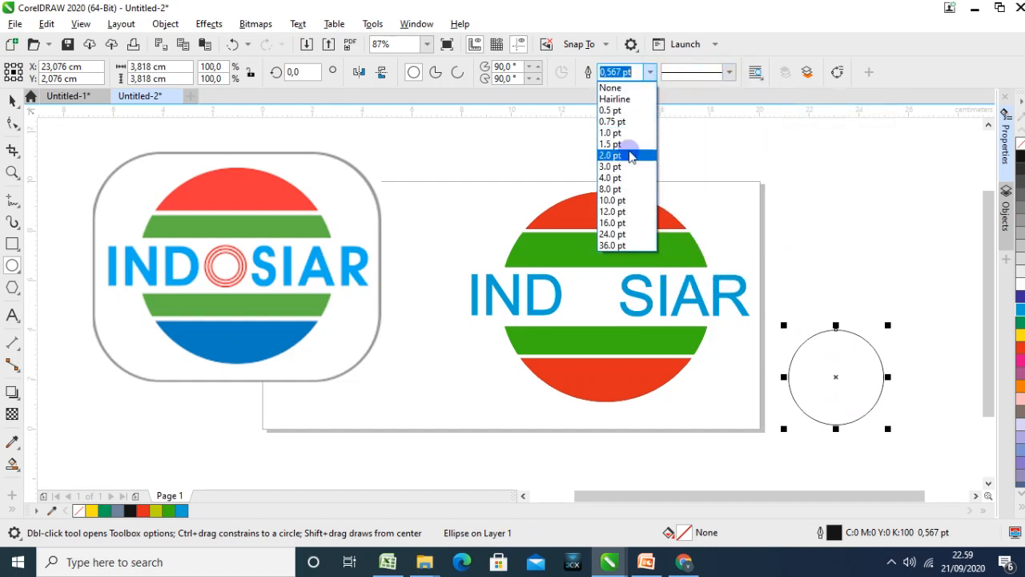
click(632, 155)
click(650, 72)
click(632, 168)
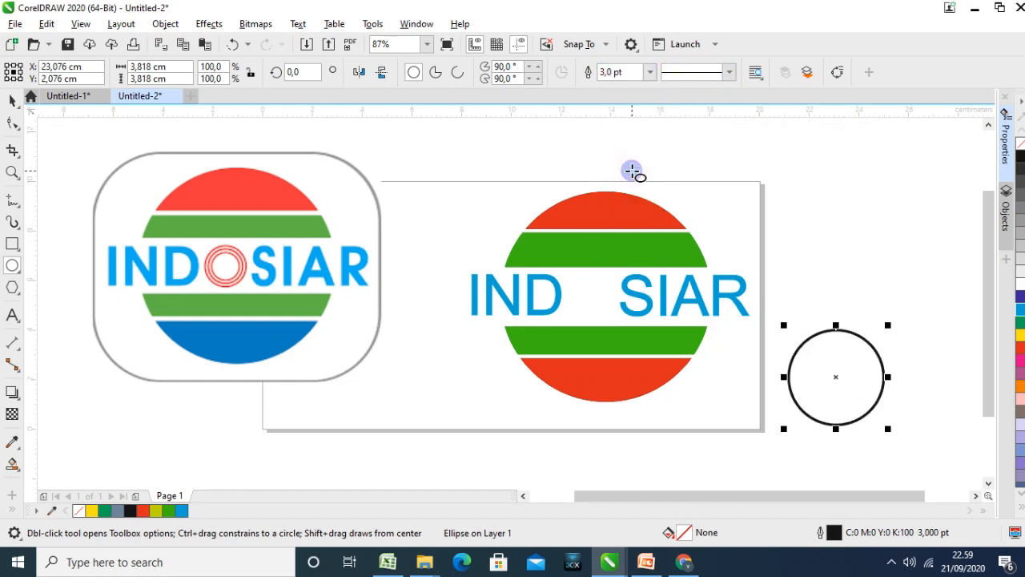
Give the circle a red outline and remove its fill
click(1021, 347)
right_click(1021, 347)
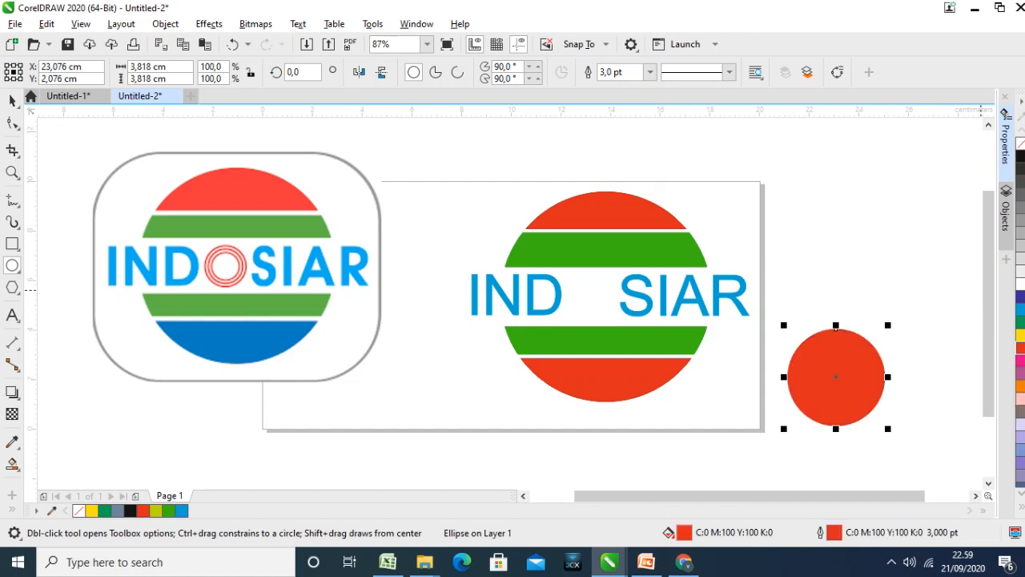
click(1021, 143)
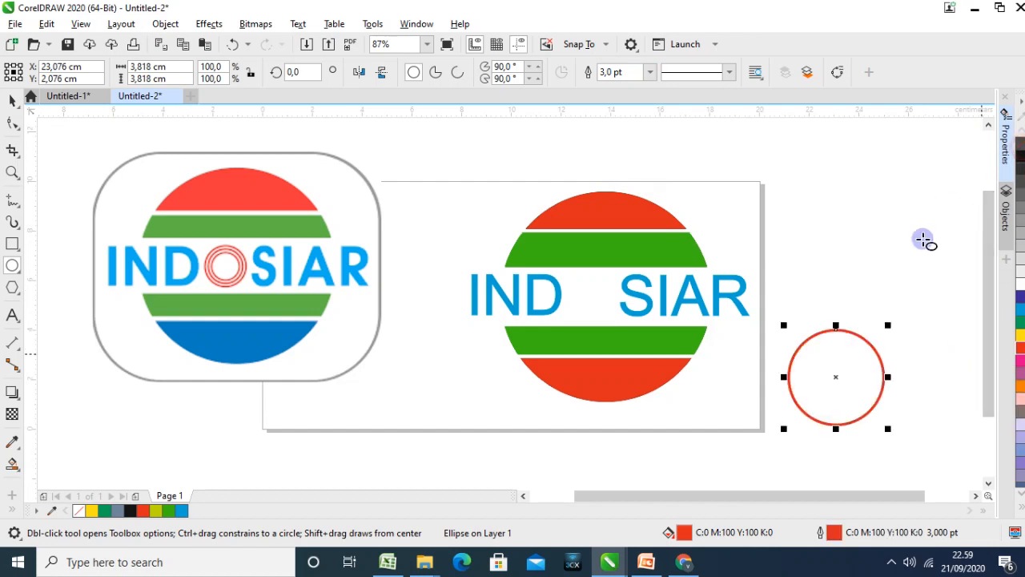
Add two progressively smaller concentric copies inside the red circle, the first about 3.27 cm in diameter
click(11, 101)
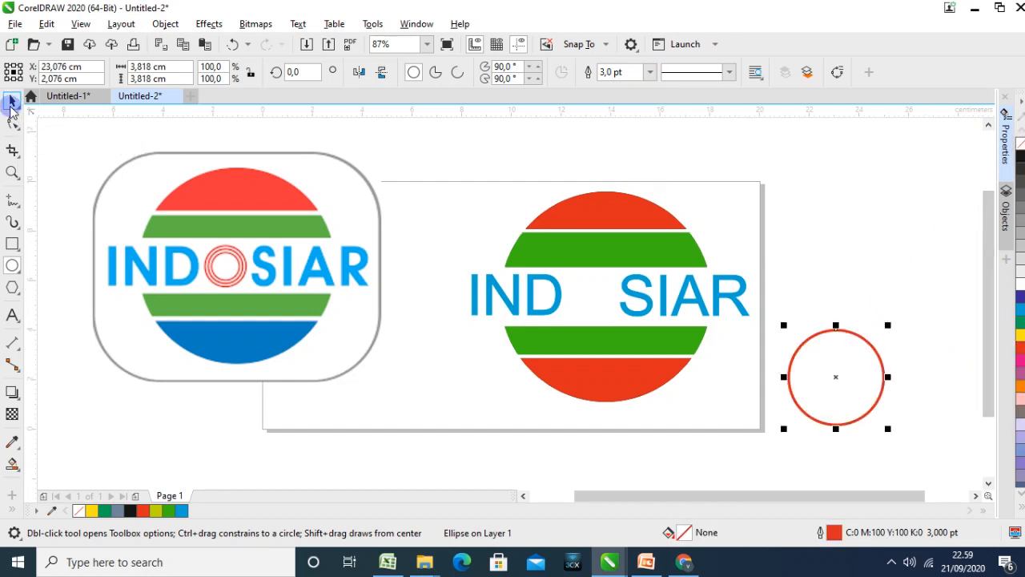
click(922, 281)
click(865, 378)
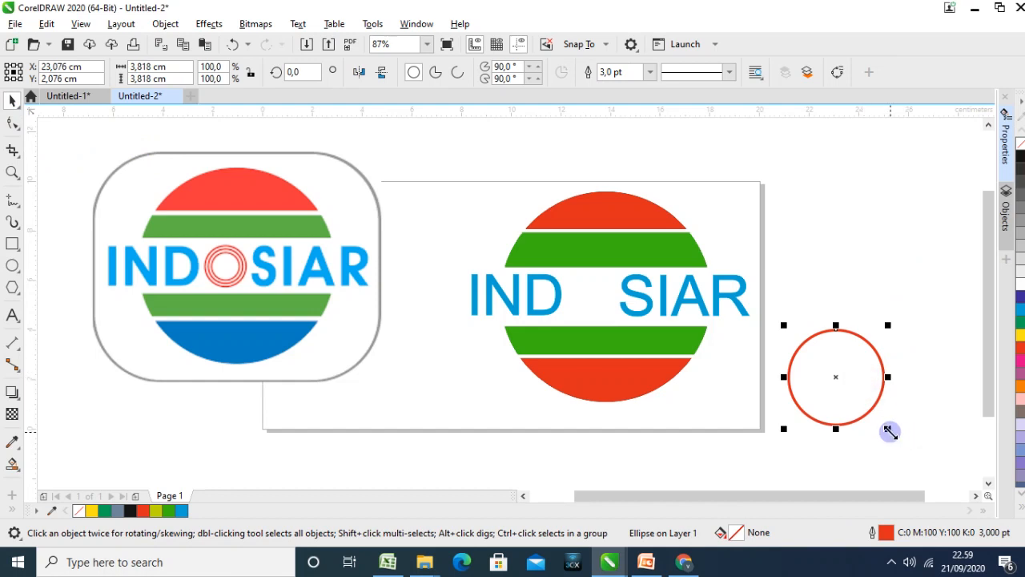
mouse_move(891, 433)
mouse_down()
mouse_move(870, 405)
mouse_move(906, 419)
mouse_move(884, 422)
mouse_move(890, 433)
mouse_up()
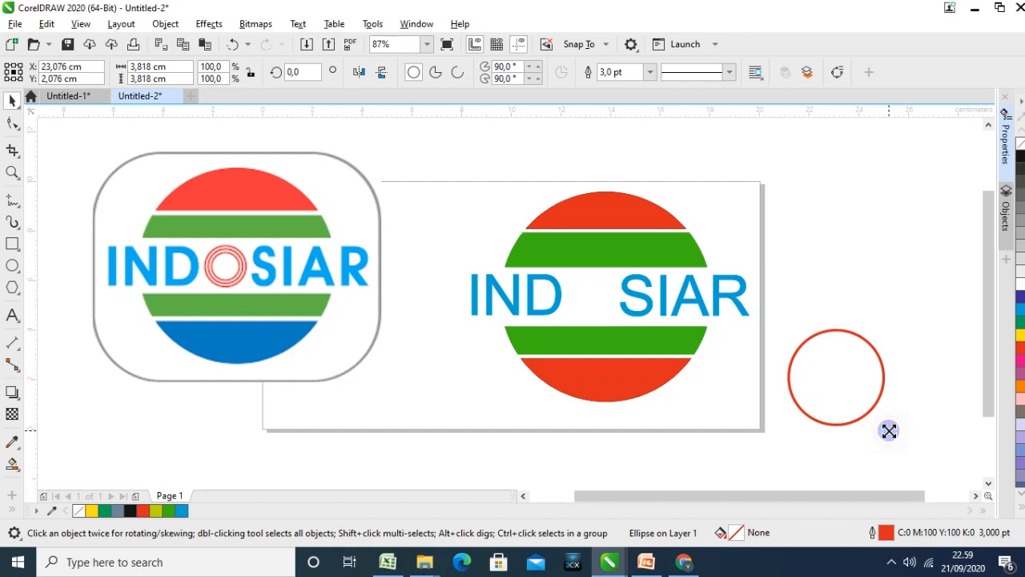
drag(887, 423, 888, 424)
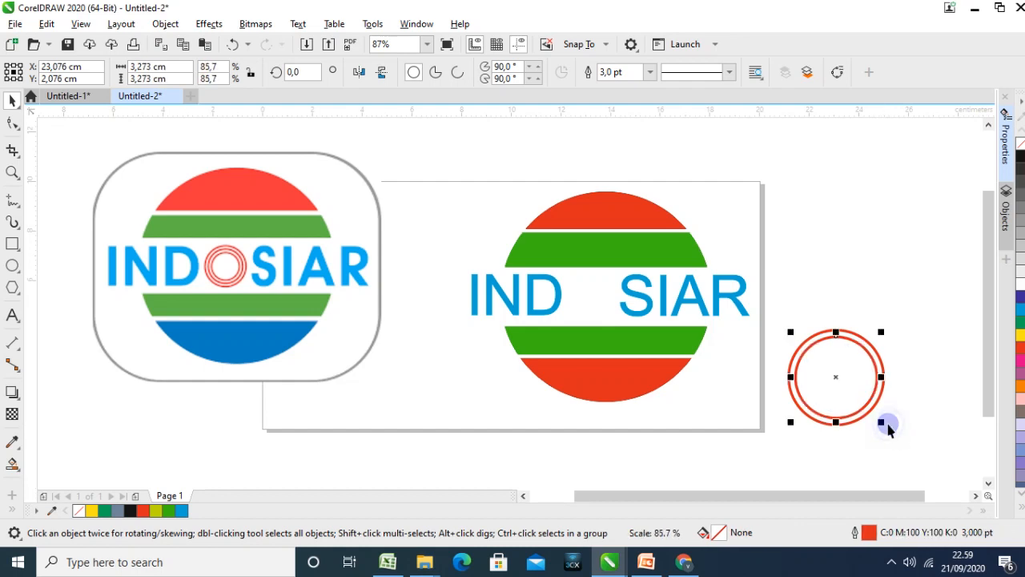
click(909, 433)
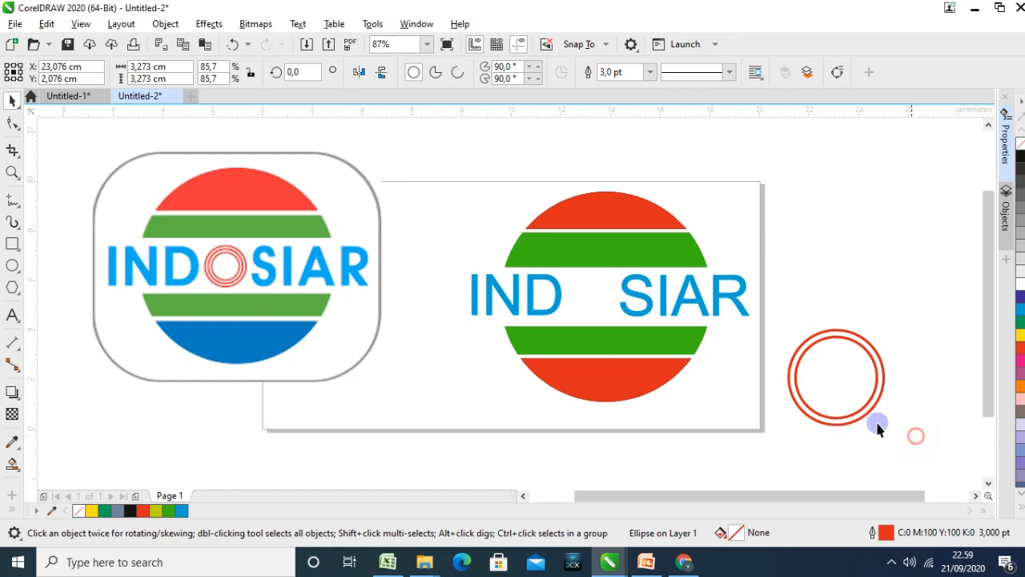
click(868, 414)
drag(880, 423, 872, 412)
click(920, 444)
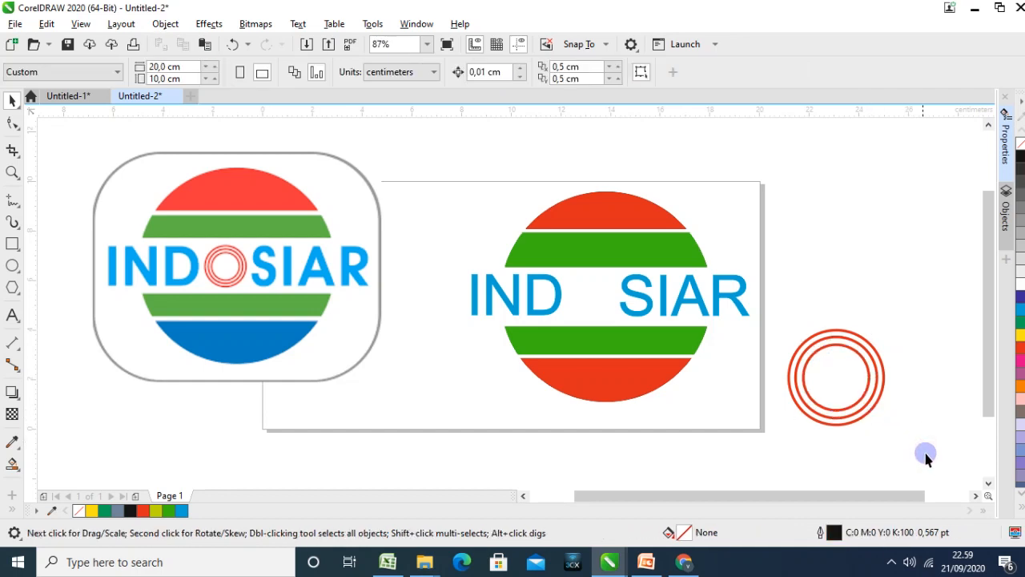
Group the three concentric red rings
drag(939, 481, 781, 321)
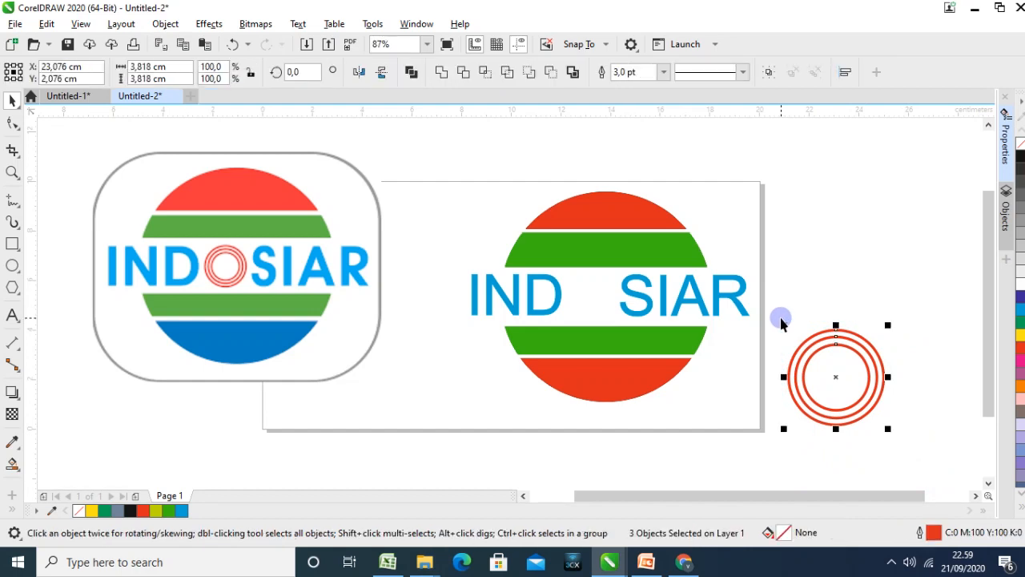
click(767, 77)
click(873, 242)
Place the ring group between IND and SIAR as the letter O, scaled down to about 1.7 cm in diameter
drag(837, 345, 627, 280)
drag(662, 362, 635, 342)
drag(594, 282, 578, 274)
drag(627, 333, 615, 324)
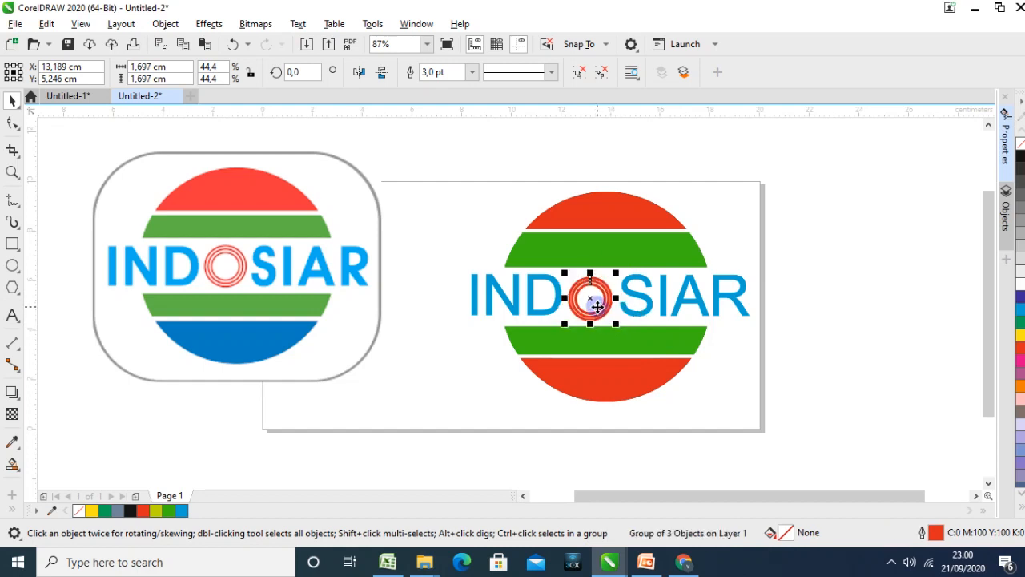
click(830, 348)
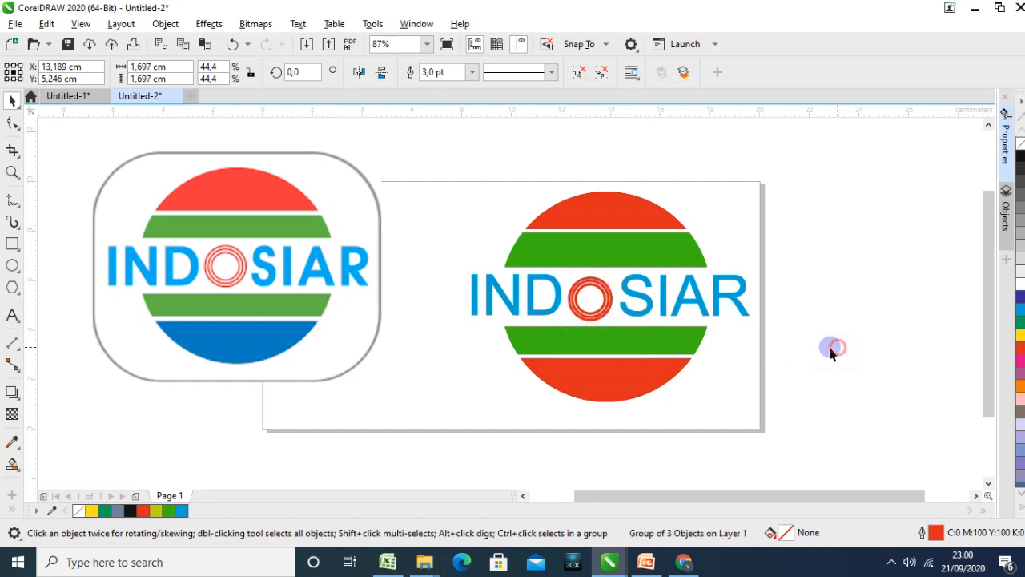
Group the IND and SIAR texts together
click(533, 297)
shift+click(636, 294)
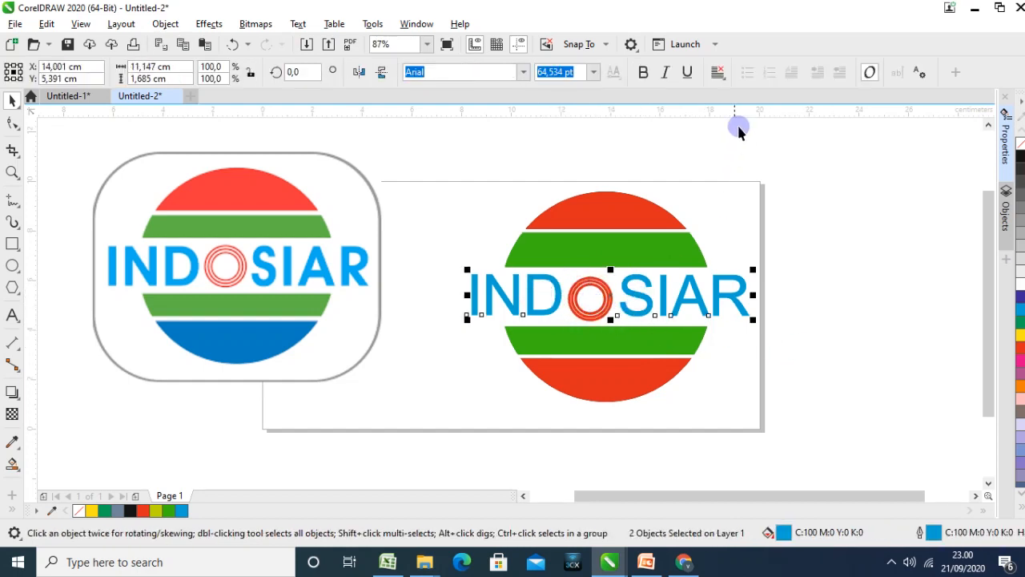
right_click(625, 290)
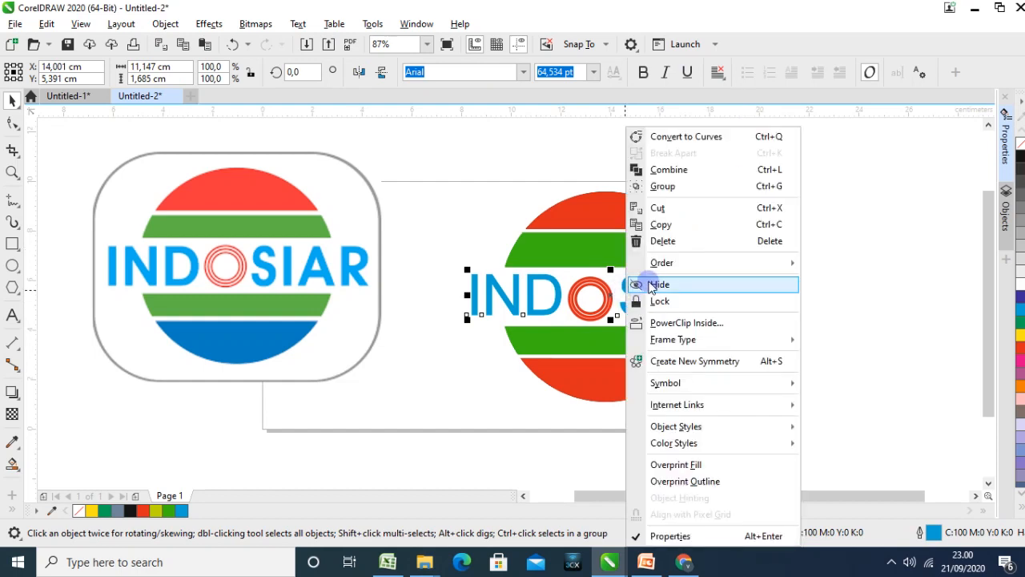
click(668, 190)
click(805, 309)
Align the ringed O's centre level with the grouped IND and SIAR lettering
click(581, 313)
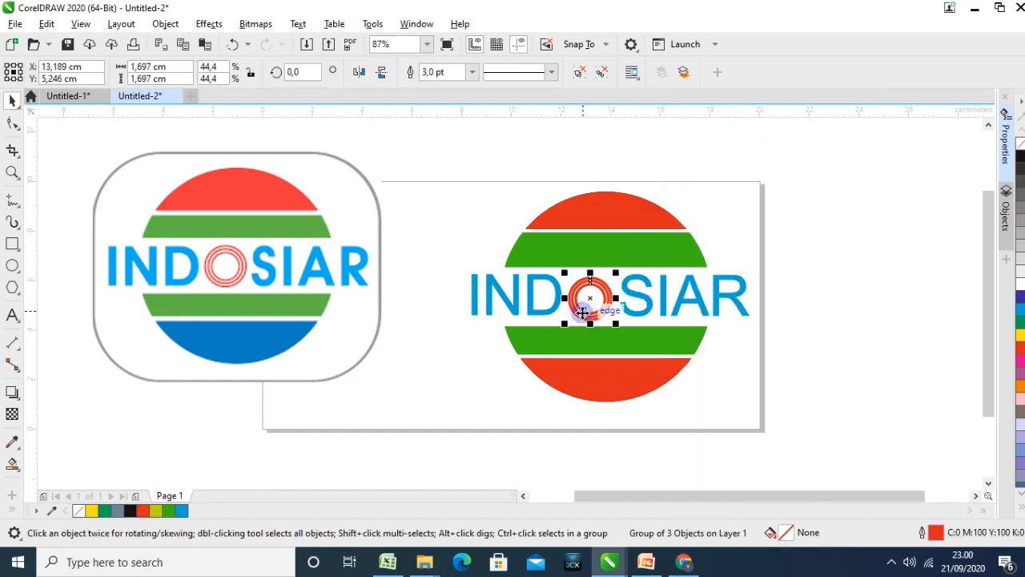
shift+click(531, 298)
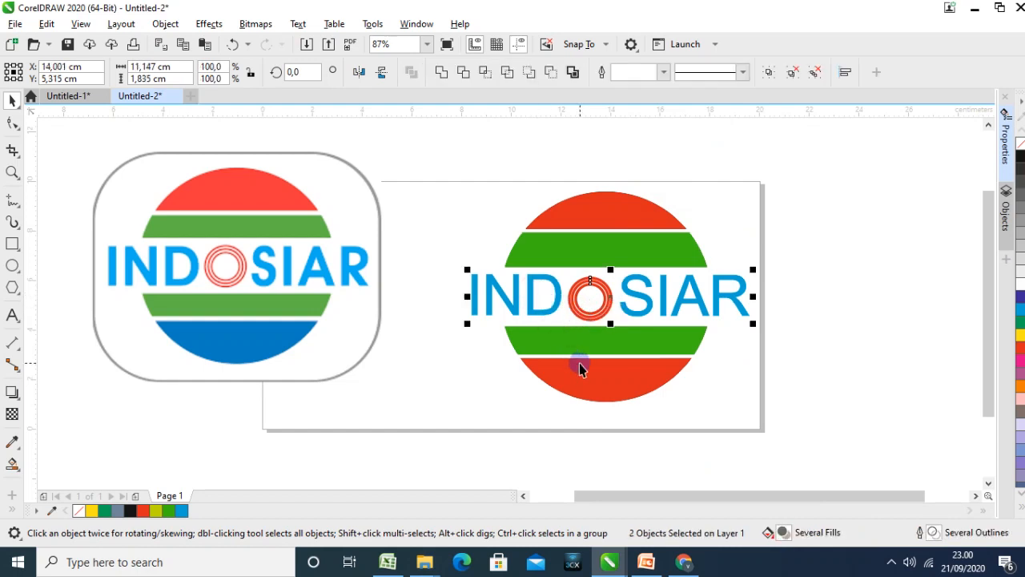
click(895, 357)
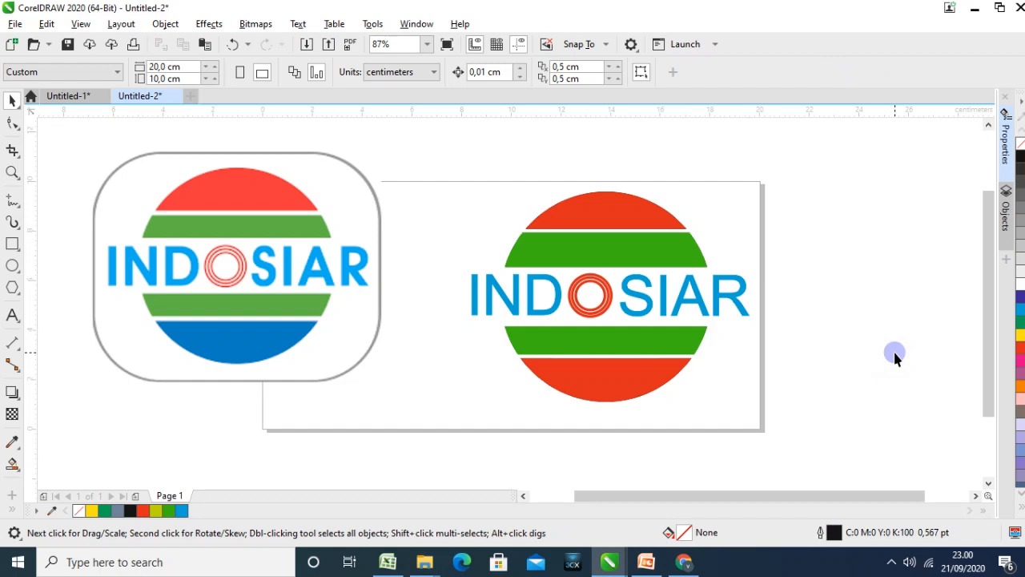
Draw a rectangle about 13.5 by 9.2 cm around the new logo and round its corners to about 2.6 cm
click(13, 248)
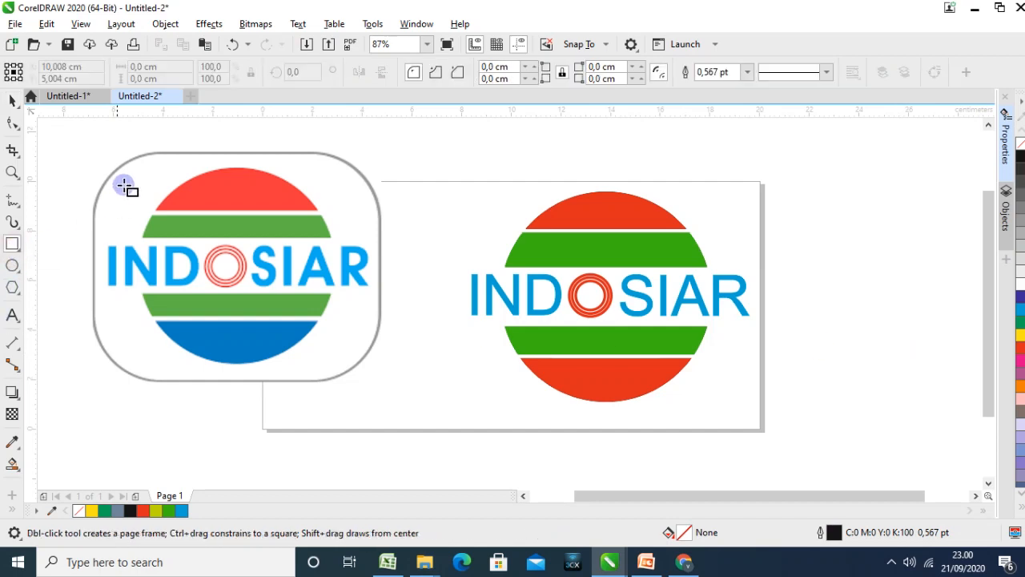
mouse_move(432, 180)
mouse_down()
mouse_move(475, 233)
mouse_move(780, 417)
mouse_move(770, 408)
mouse_up()
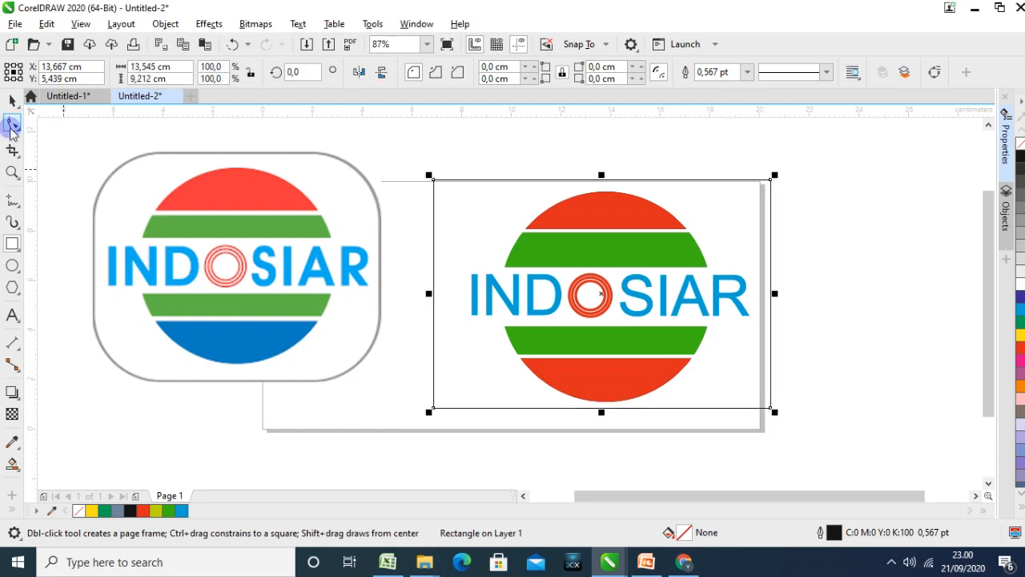
click(11, 127)
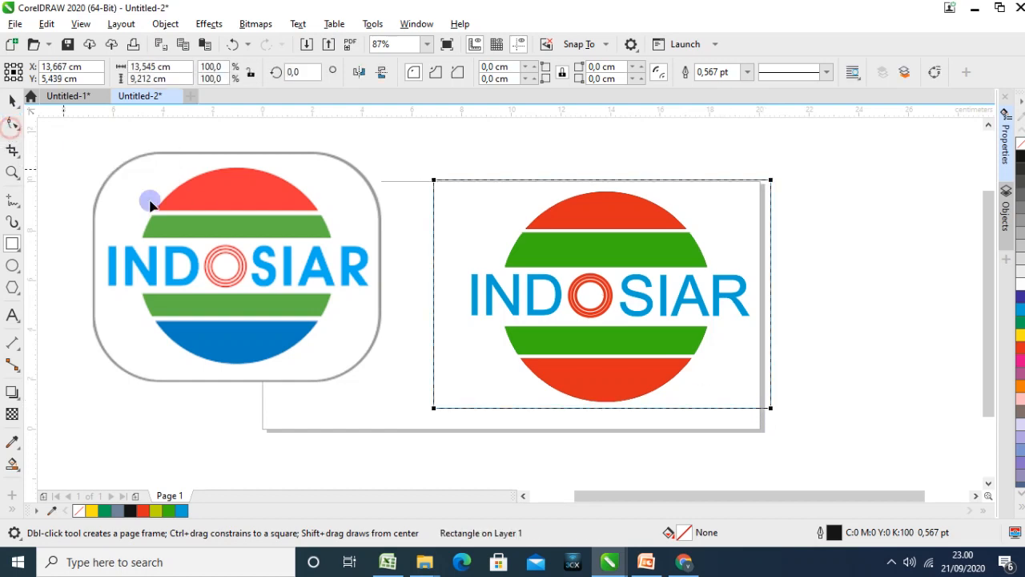
drag(768, 407, 727, 345)
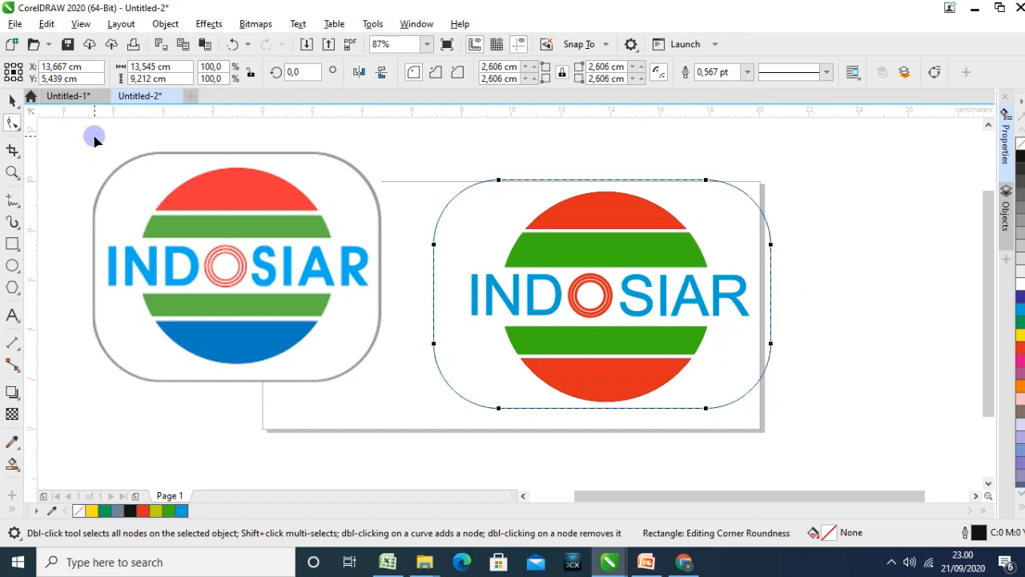
Narrow the rounded frame to about 12.5 cm and reposition it evenly around the logo
click(13, 99)
drag(771, 292, 744, 291)
drag(710, 213, 721, 214)
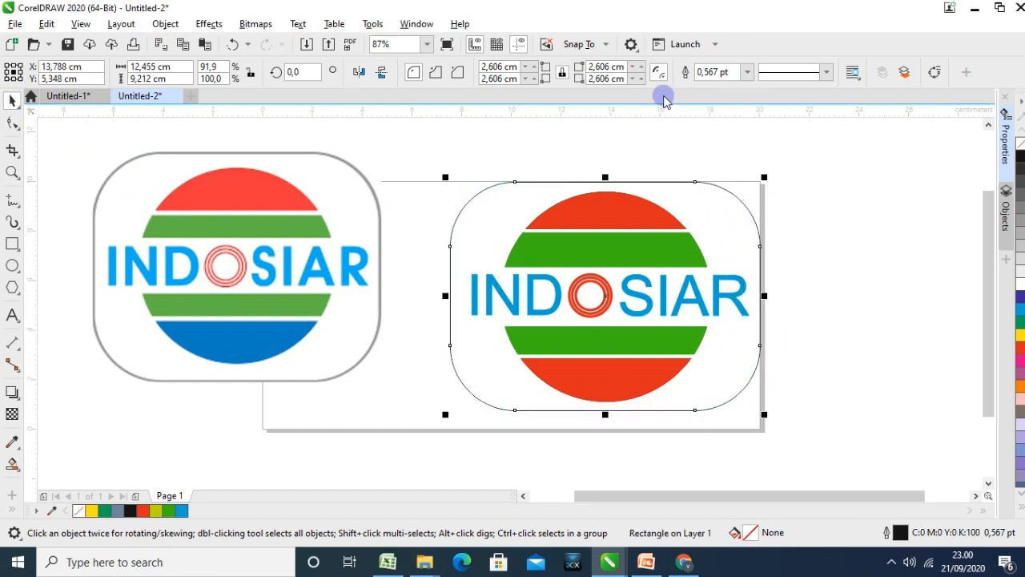
Set the rounded frame's outline width to 3.0 pt
click(747, 74)
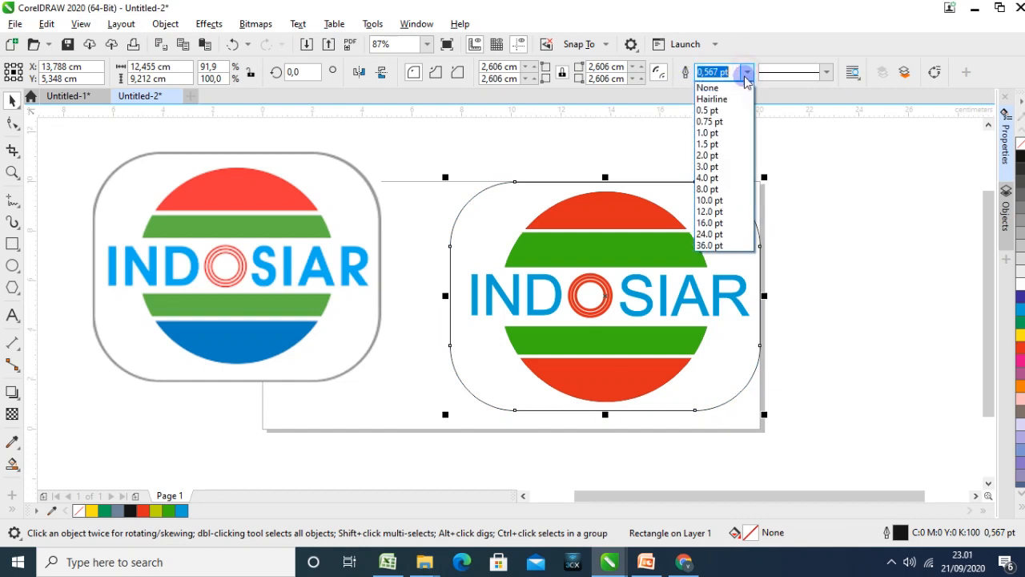
click(728, 167)
click(837, 291)
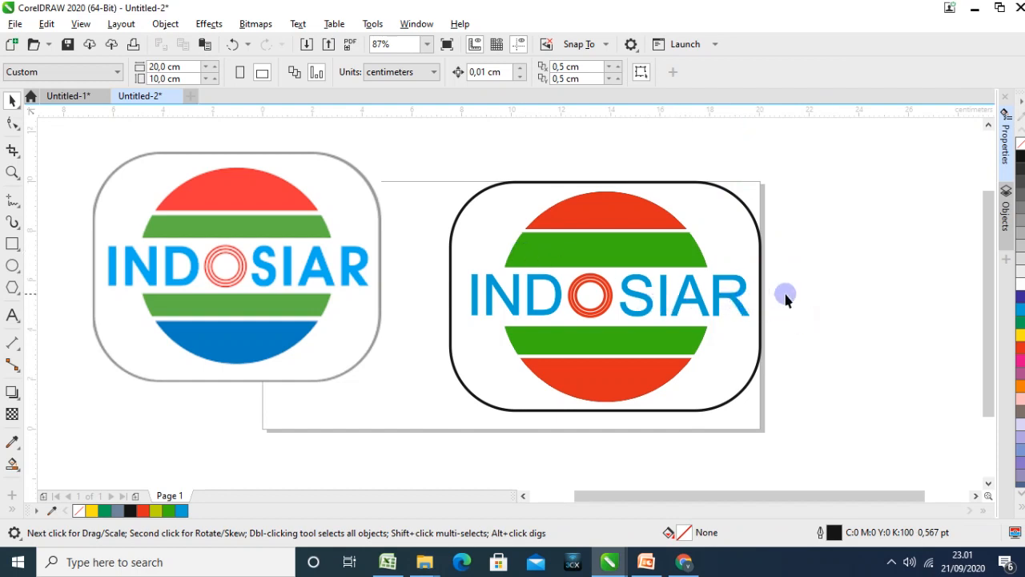
Group the rounded frame with all the logo parts and shift the group slightly down and towards the page centre
drag(411, 151, 805, 434)
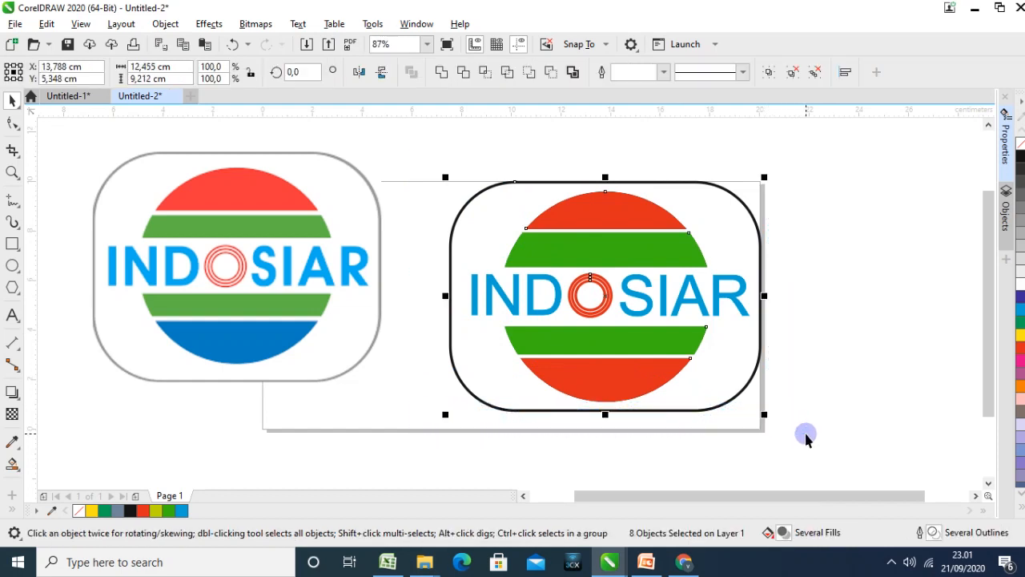
click(769, 73)
drag(650, 245, 617, 262)
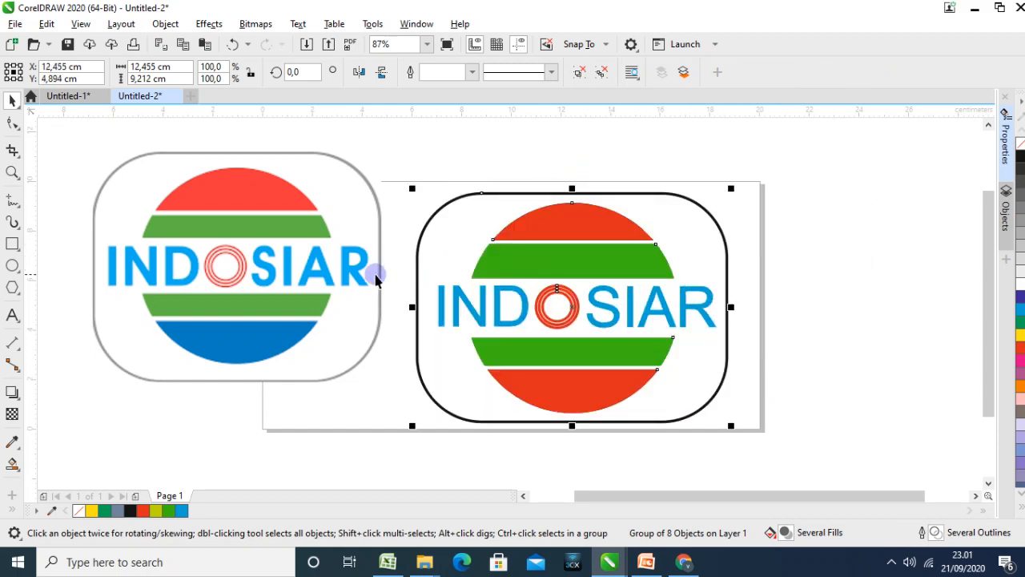
Delete the reference logo bitmap and move the grouped logo near the centre of the page
click(354, 278)
key(Delete)
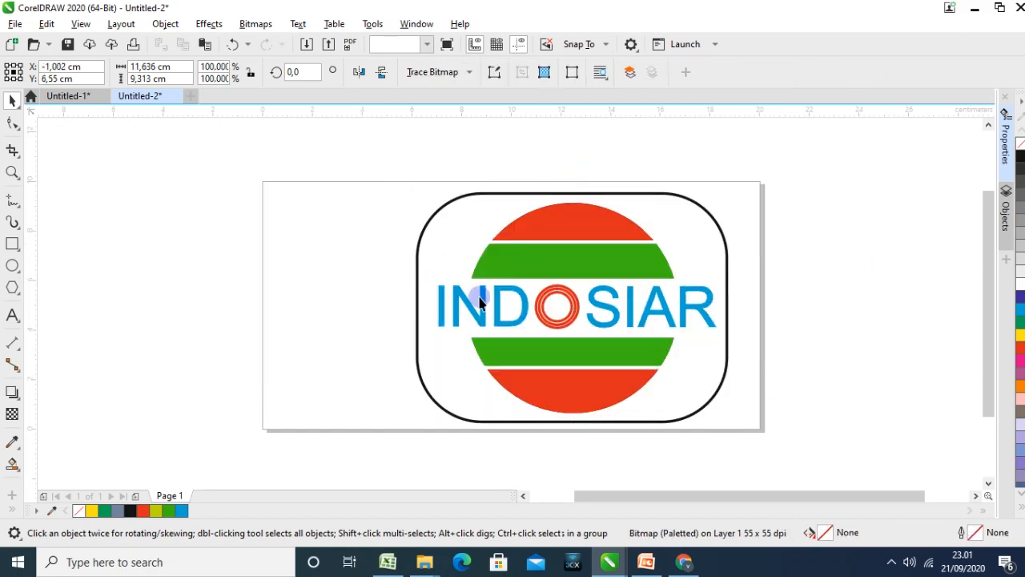
drag(578, 234, 526, 231)
click(744, 256)
click(567, 255)
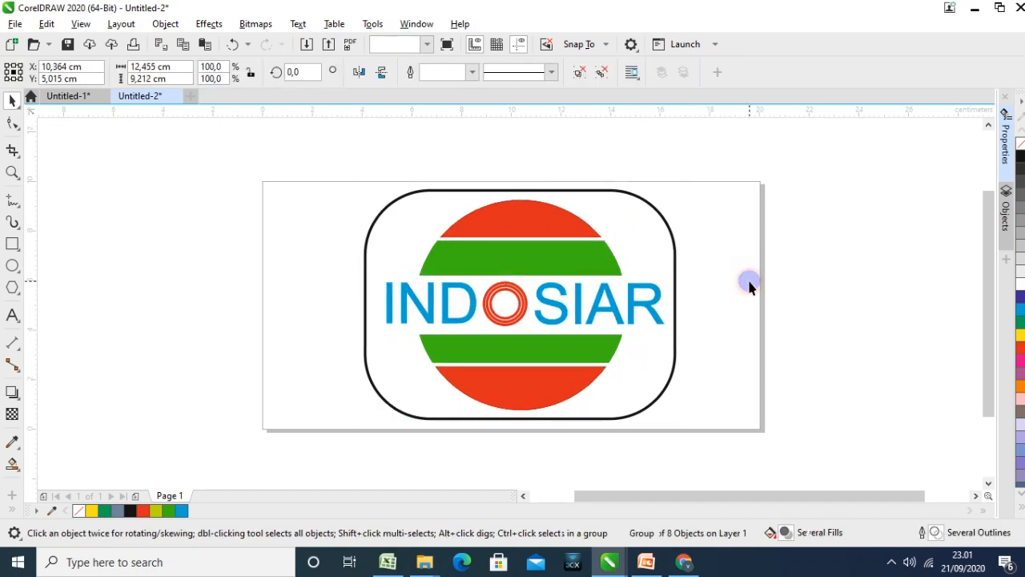
click(746, 286)
Set up an export of the logo page as PNG - Portable Network Graphics with the file name "logo indosiar"
click(14, 25)
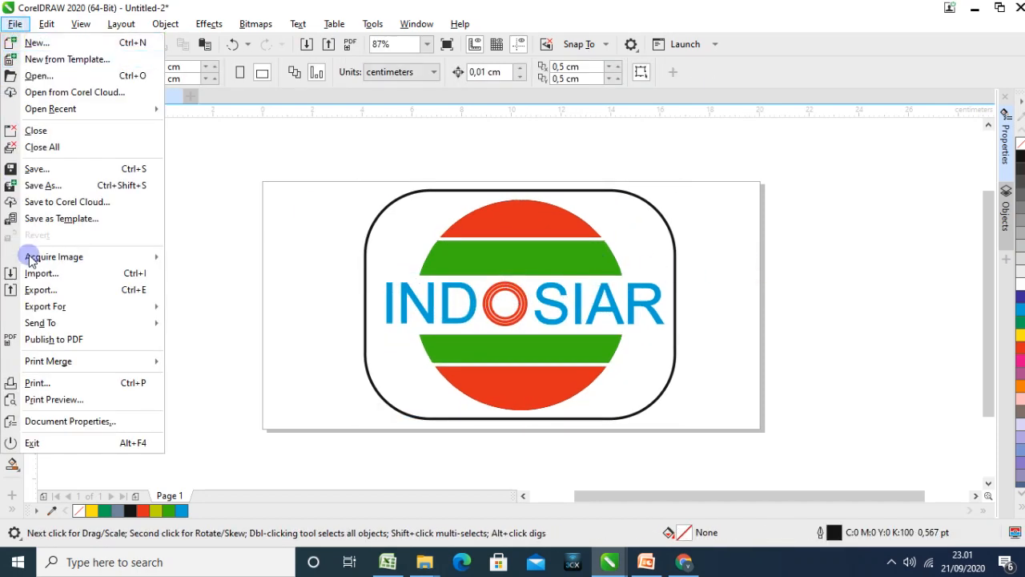
click(40, 290)
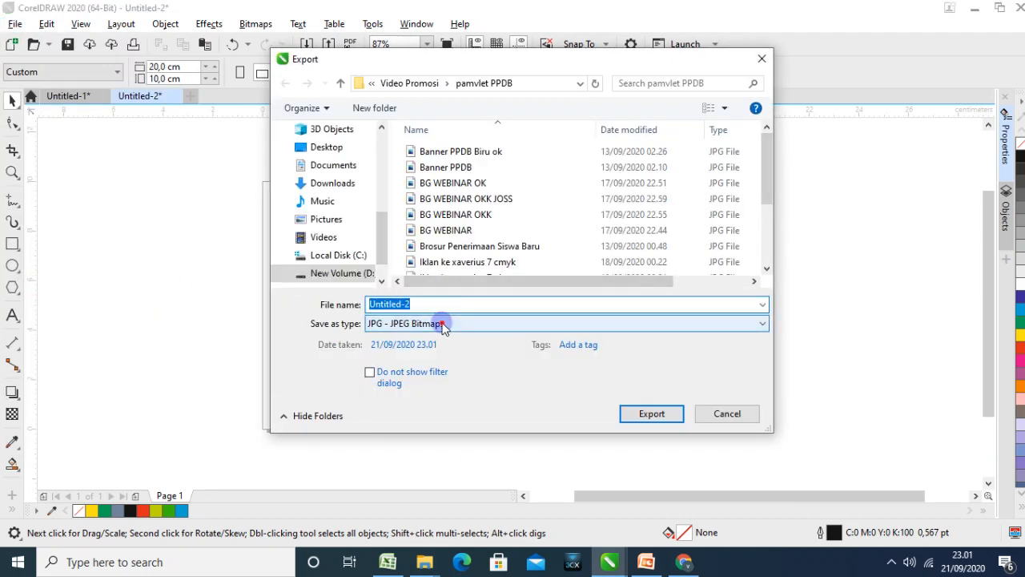
click(443, 324)
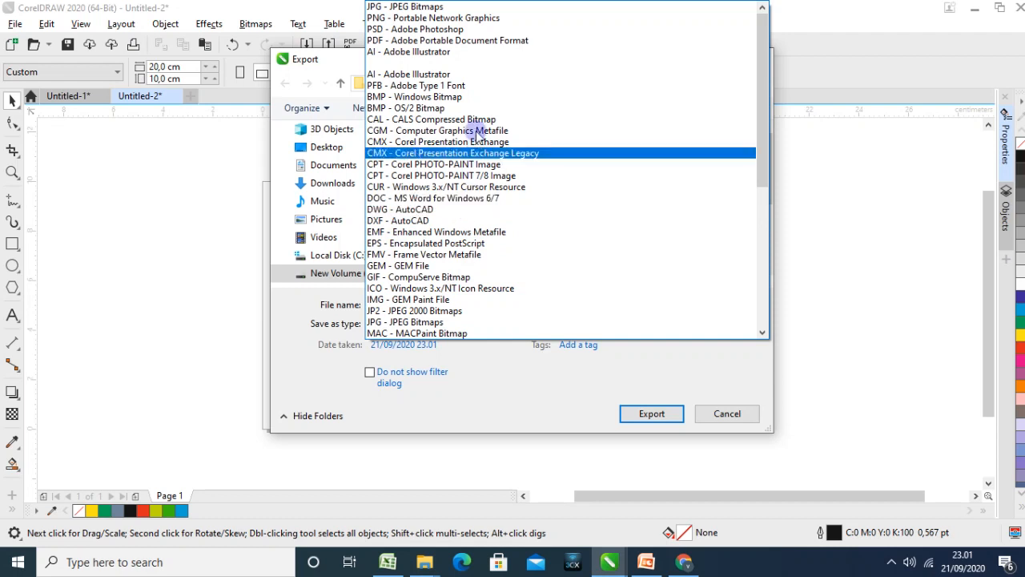
click(477, 18)
double_click(417, 305)
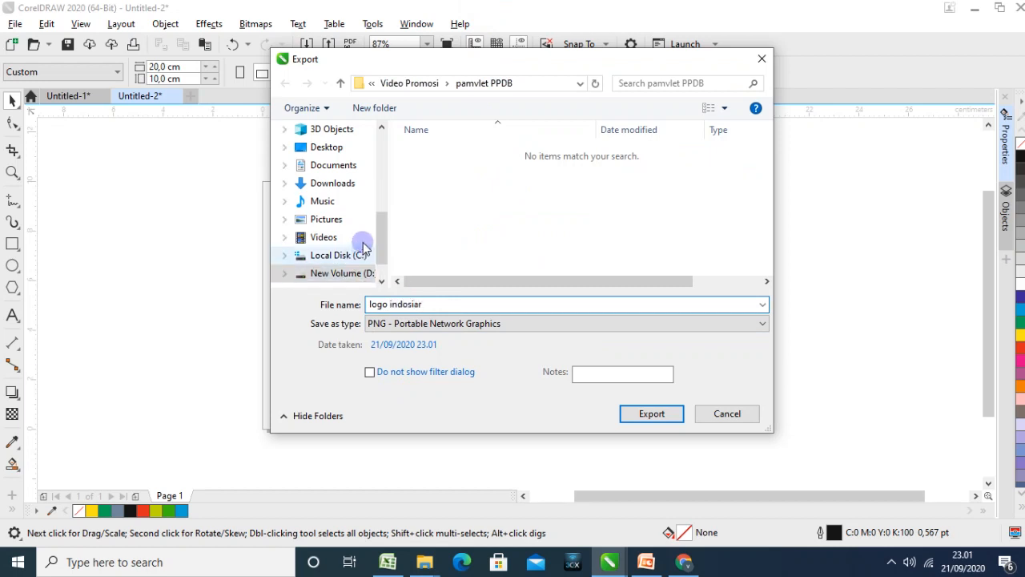
Choose a destination folder on New Volume (D:) for the PNG and proceed to its export settings
click(422, 83)
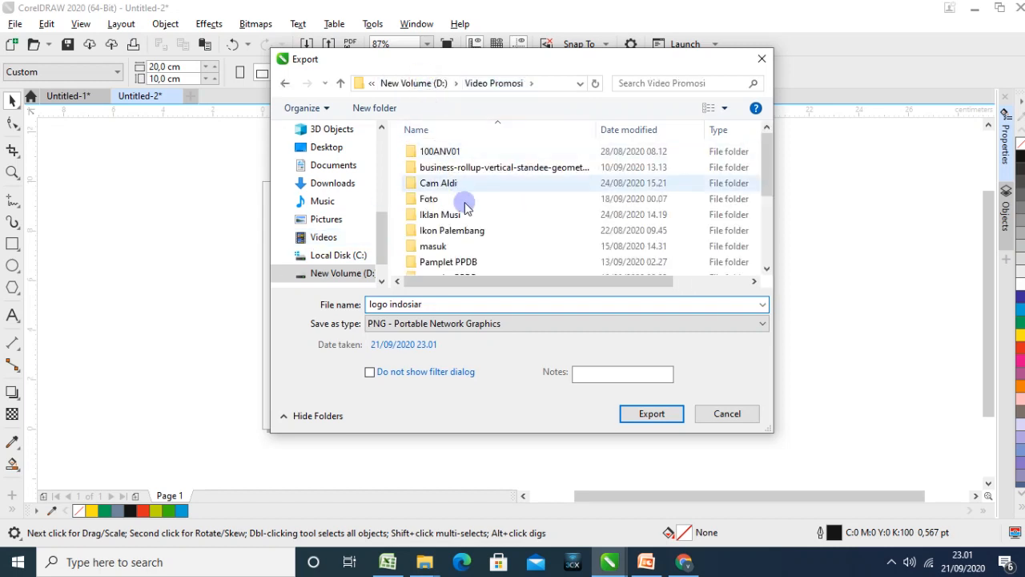
scroll(457, 208, down, 5)
scroll(470, 223, up, 2)
scroll(470, 223, down, 2)
scroll(470, 223, up, 3)
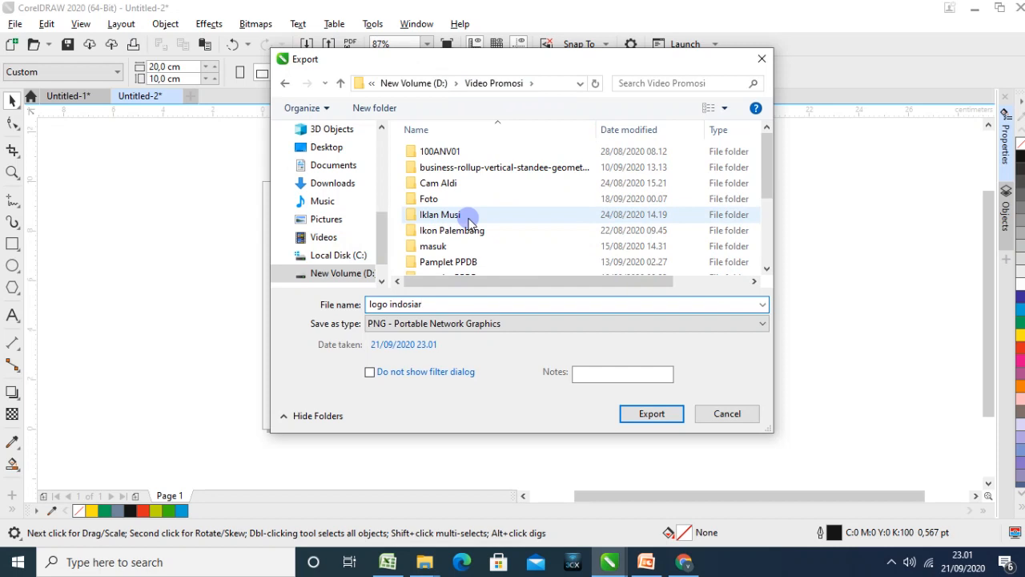
scroll(383, 264, down, 2)
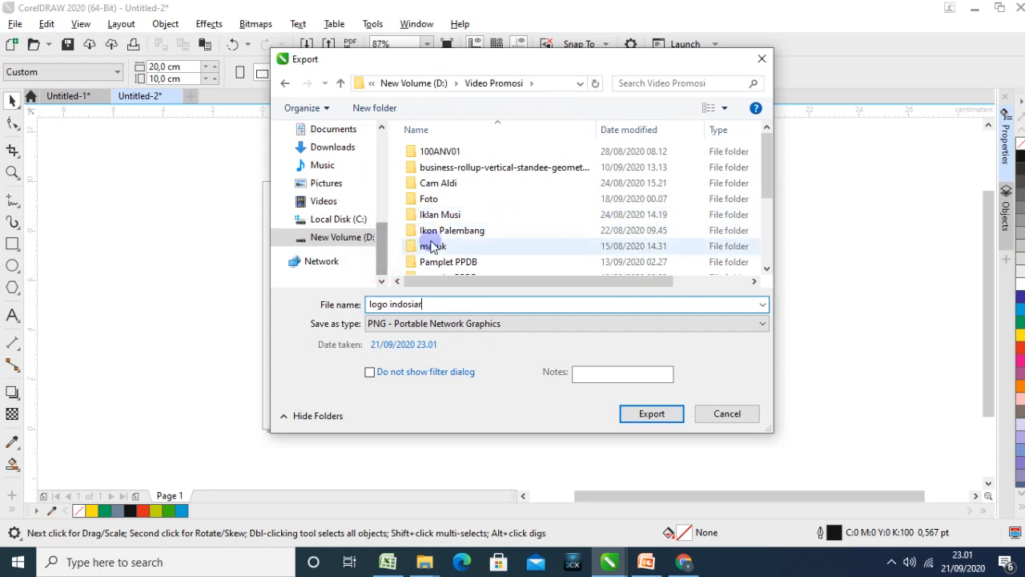
scroll(430, 241, down, 3)
scroll(427, 246, up, 3)
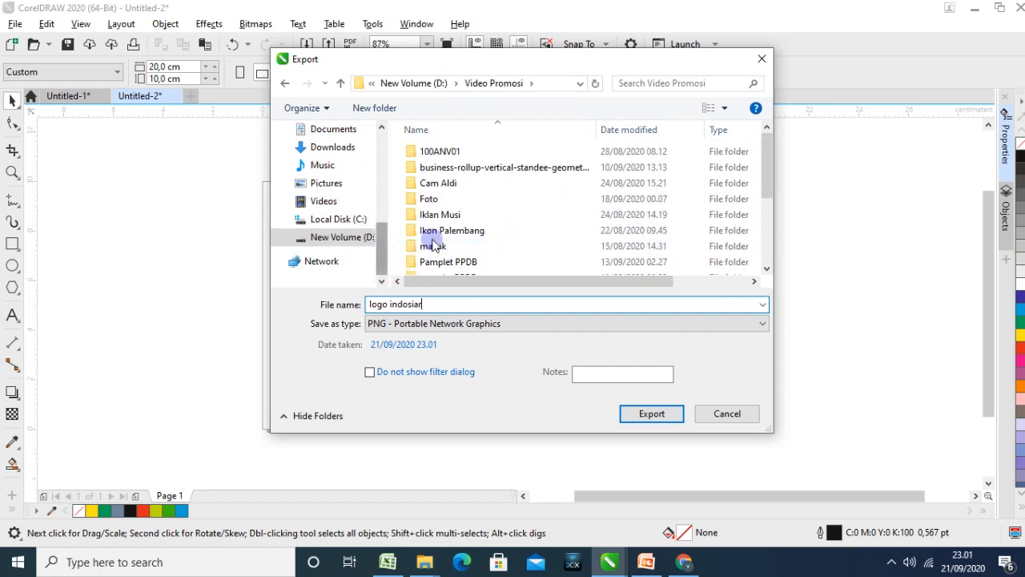
scroll(436, 249, down, 3)
scroll(419, 231, up, 5)
click(413, 83)
scroll(469, 245, down, 2)
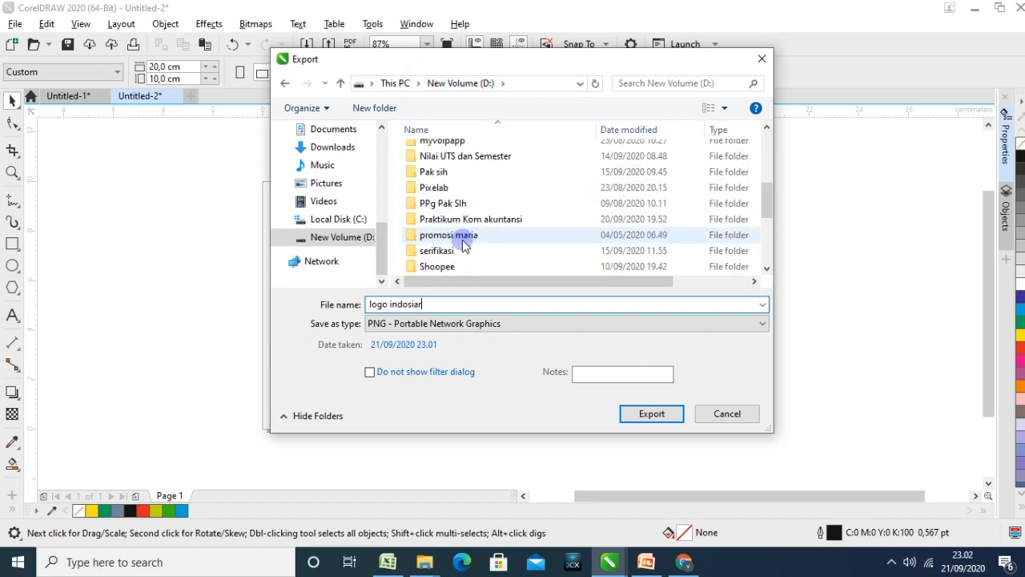
scroll(461, 240, down, 4)
double_click(448, 222)
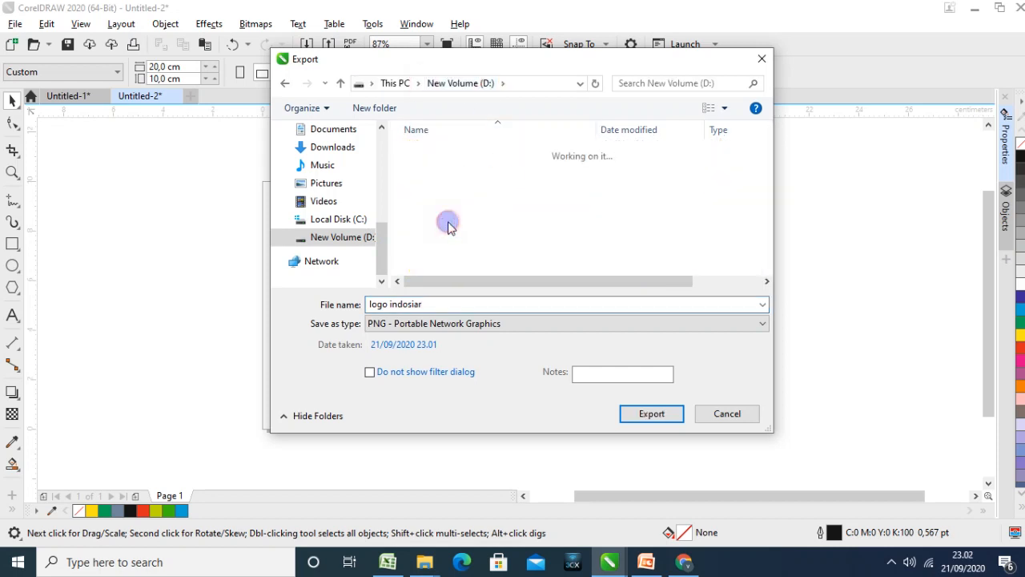
click(647, 415)
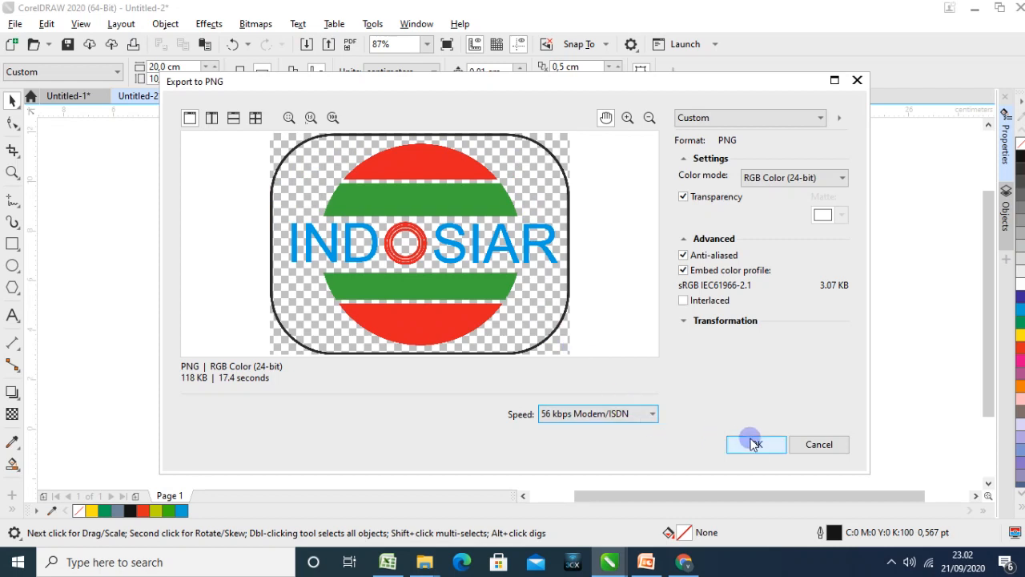
Keep the PNG colour mode at RGB Color (24-bit) with transparency enabled and complete the export
click(778, 177)
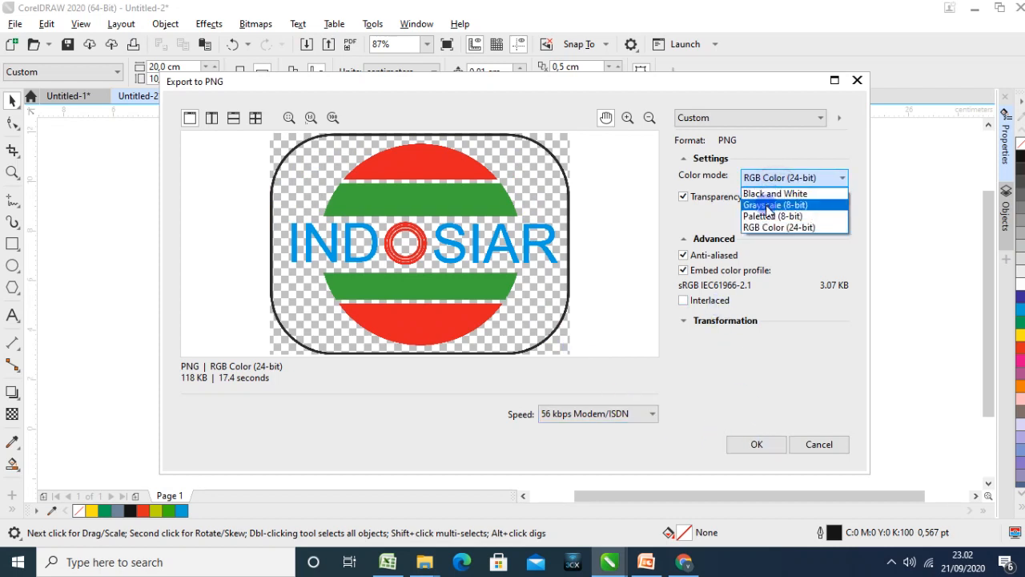
click(768, 228)
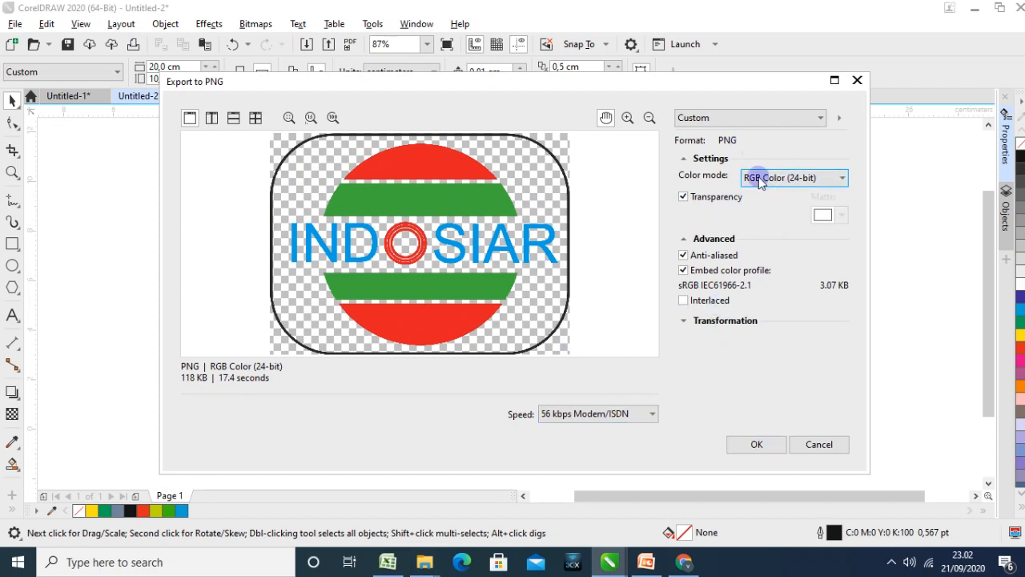
click(763, 444)
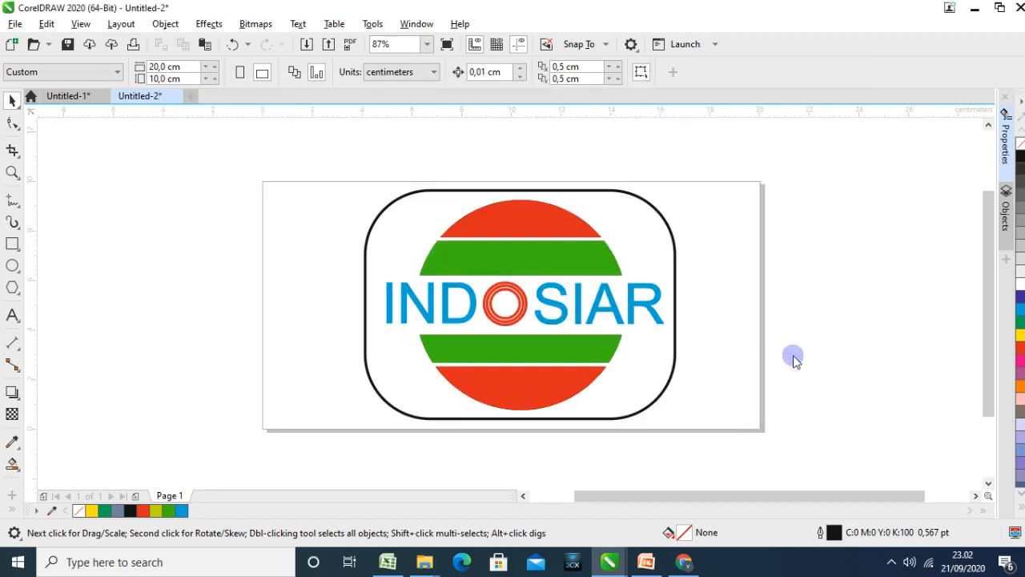
Switch to the PowerPoint presentation and move the Indosiar picture on the Contoh slide partly past the slide's left edge
click(645, 562)
drag(618, 359, 448, 325)
click(684, 323)
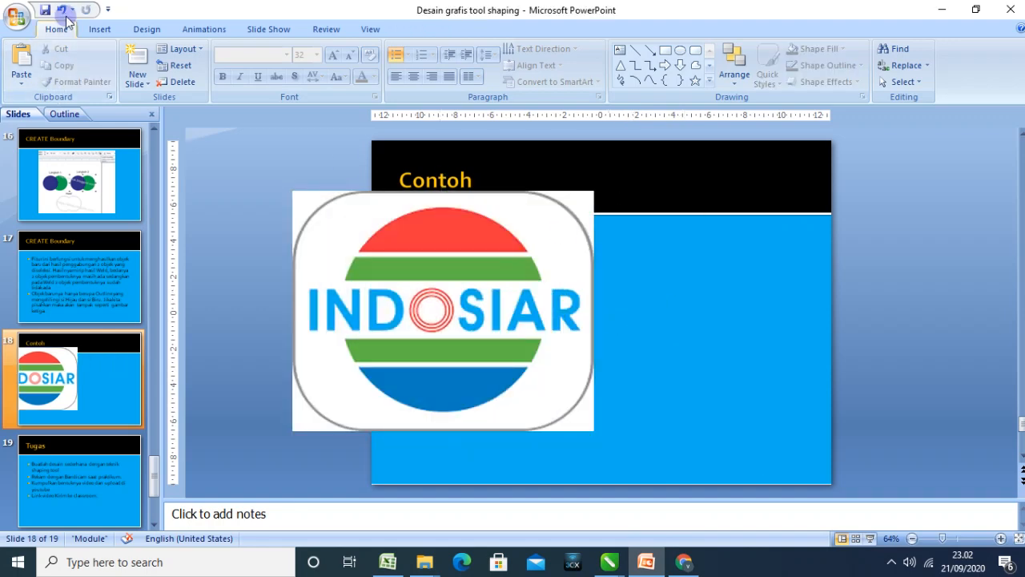
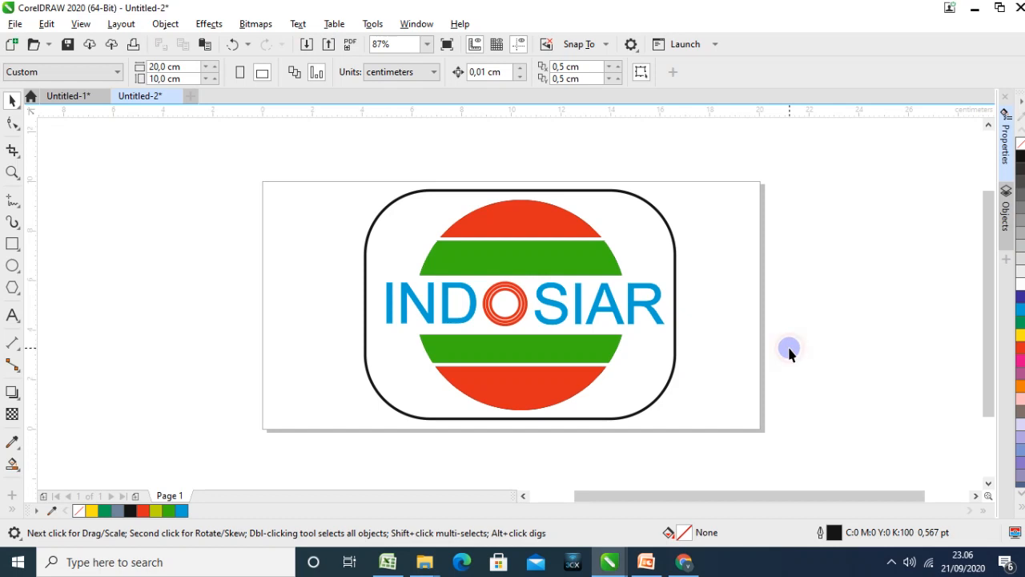
Move the Indosiar logo off to the left so that it clears most of the page
click(584, 238)
drag(572, 231, 245, 176)
click(476, 228)
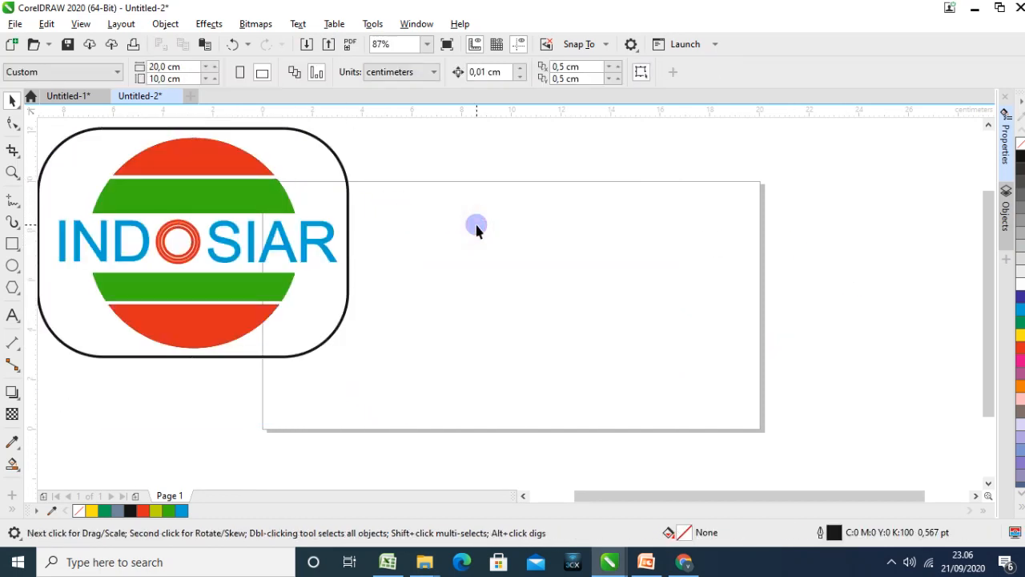
Bring the Adidas logo picture into the drawing from File Explorer as a reference and close the folder window
mouse_move(424, 561)
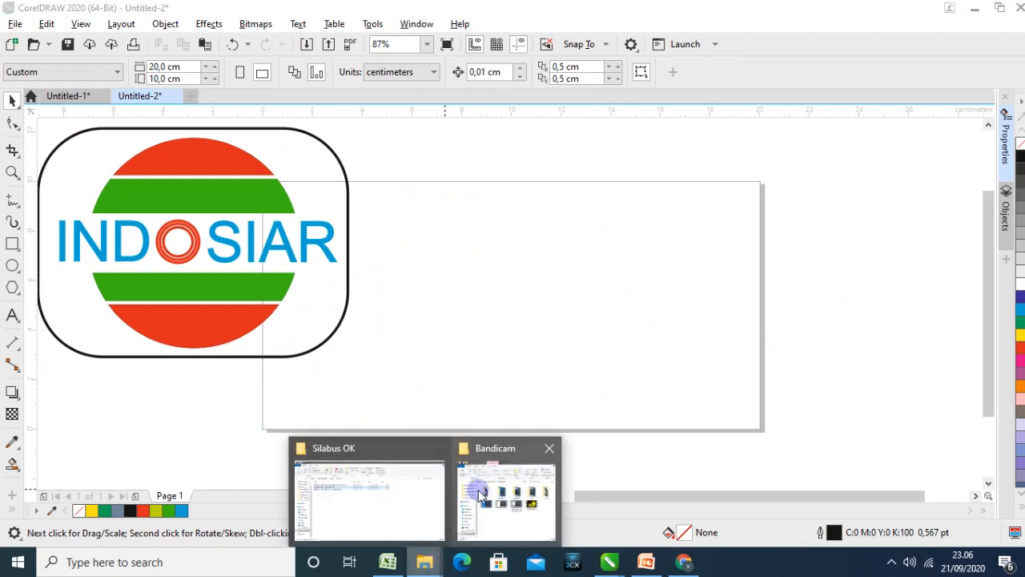
click(479, 488)
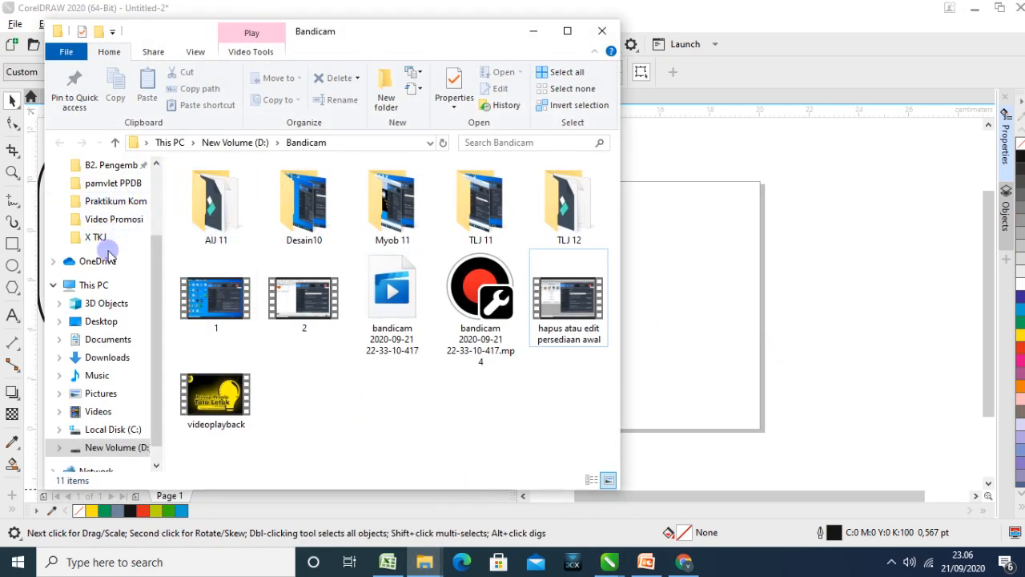
click(107, 239)
drag(234, 189, 261, 344)
click(602, 30)
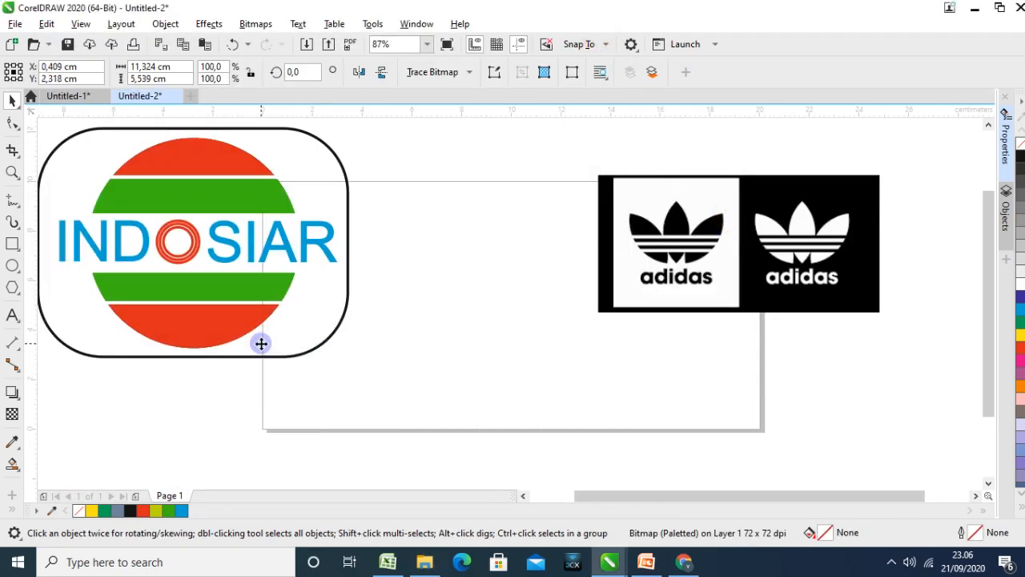
Enlarge the Adidas reference picture to about 12.7 × 6.2 cm and place it over the lower part of the Indosiar logo
drag(415, 443, 441, 473)
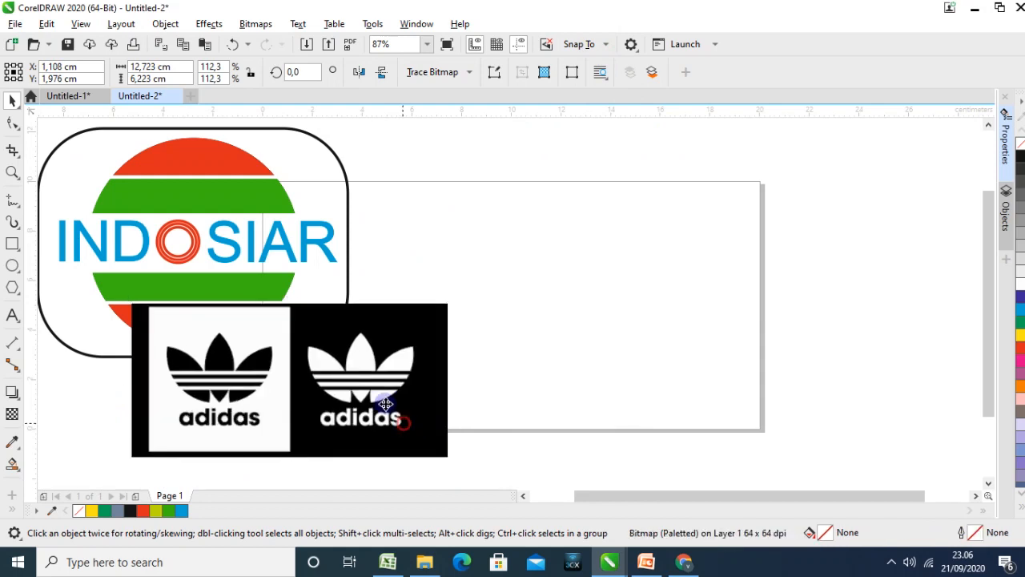
drag(389, 411, 340, 365)
click(583, 383)
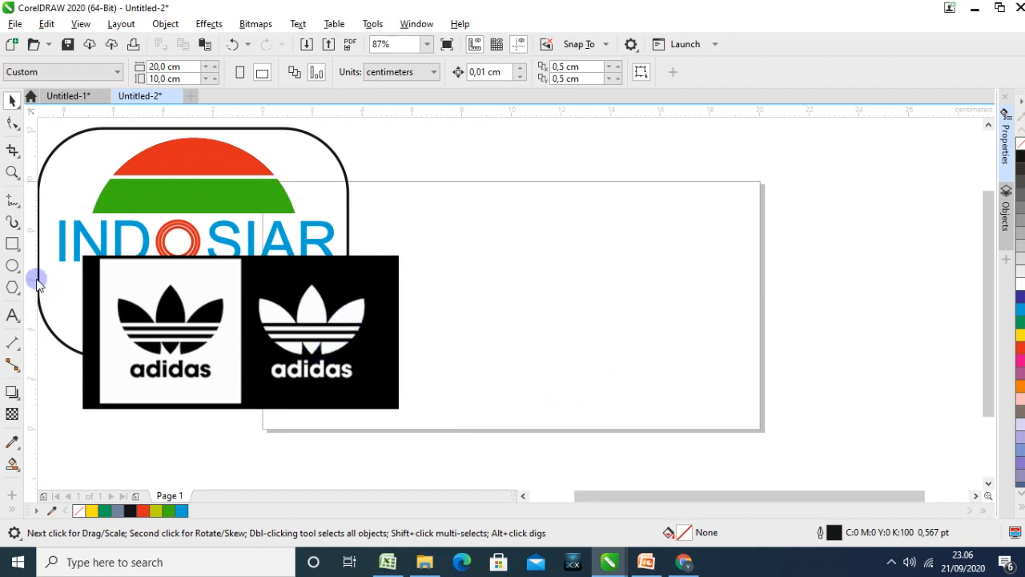
Draw a circle about 5.8 cm across on the right half of the page and make its fill and outline cyan
click(13, 266)
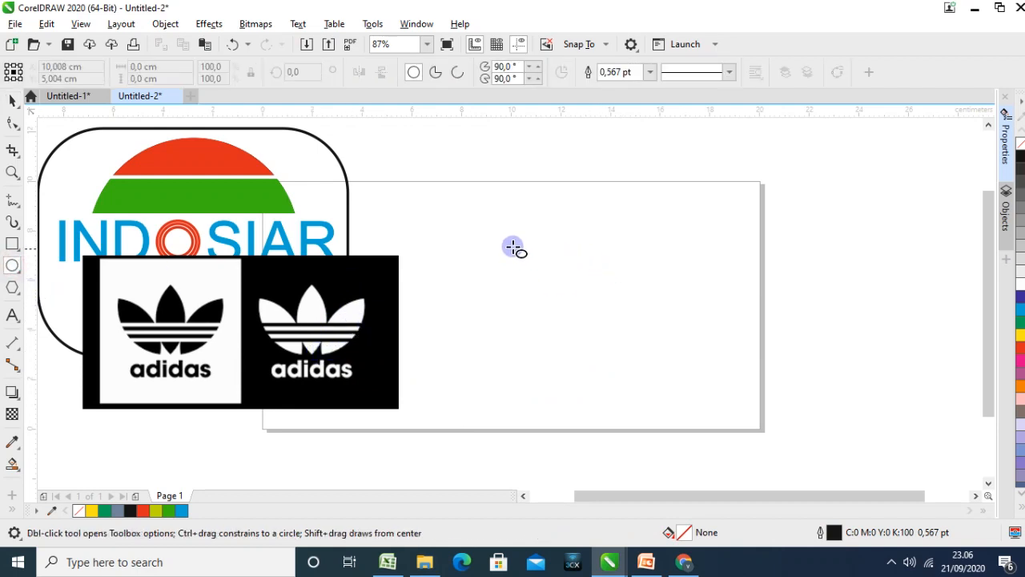
drag(507, 243, 615, 387)
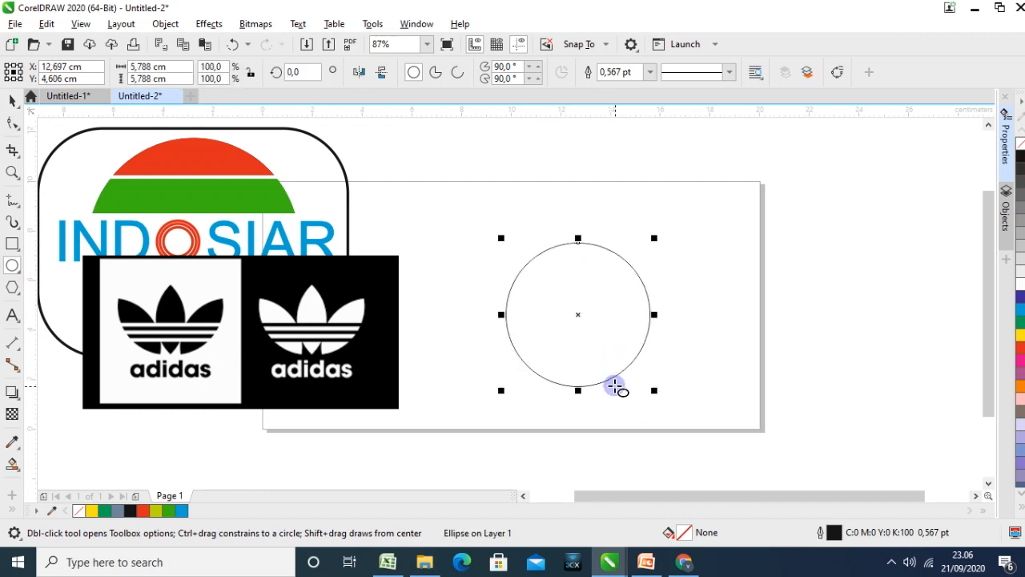
click(1020, 310)
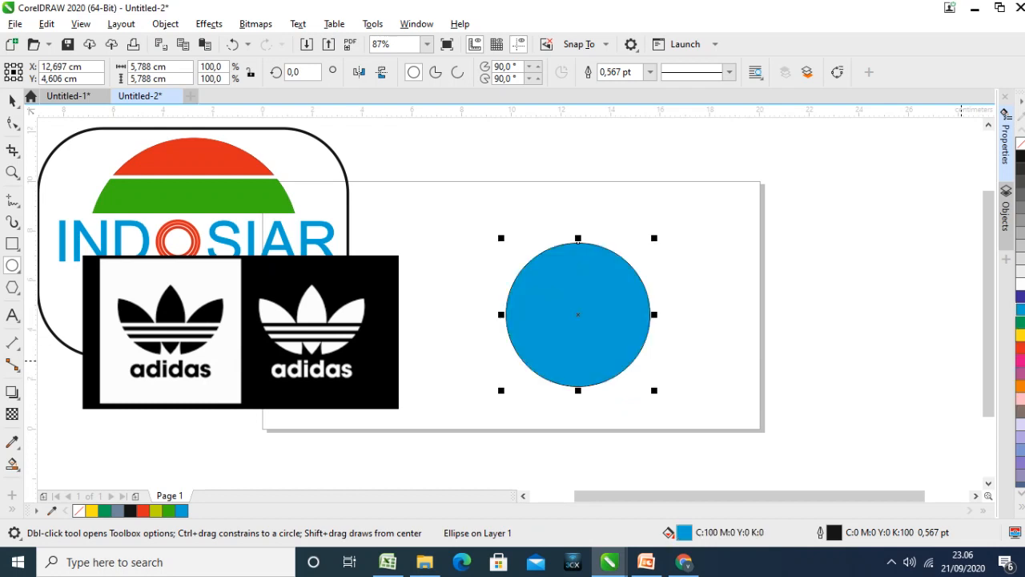
right_click(1020, 310)
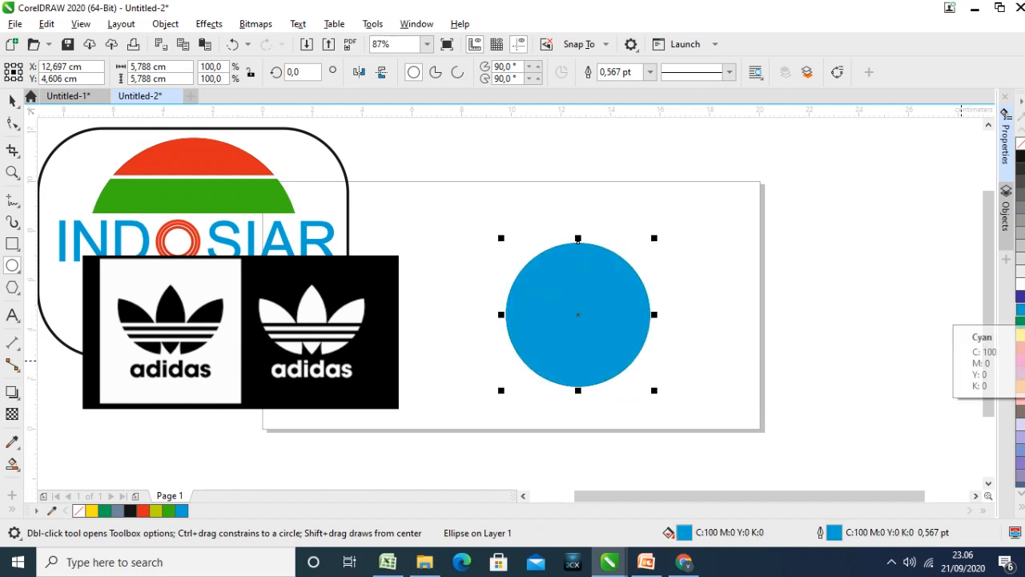
Duplicate the cyan circle, fill the copy yellow, and offset it to the right so the two circles overlap
click(12, 100)
click(649, 208)
click(597, 295)
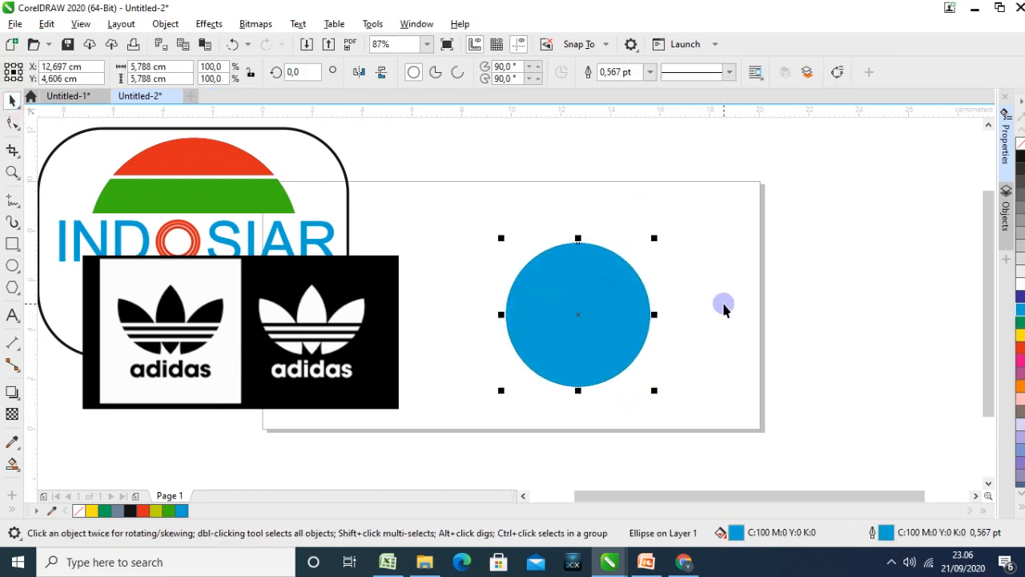
drag(623, 297, 638, 320)
click(1020, 337)
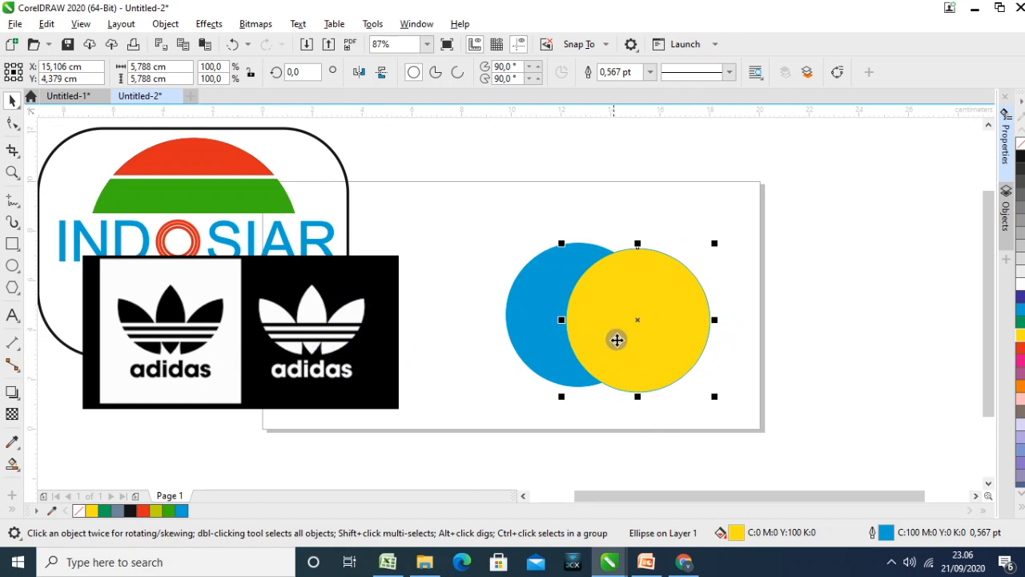
drag(631, 333, 637, 333)
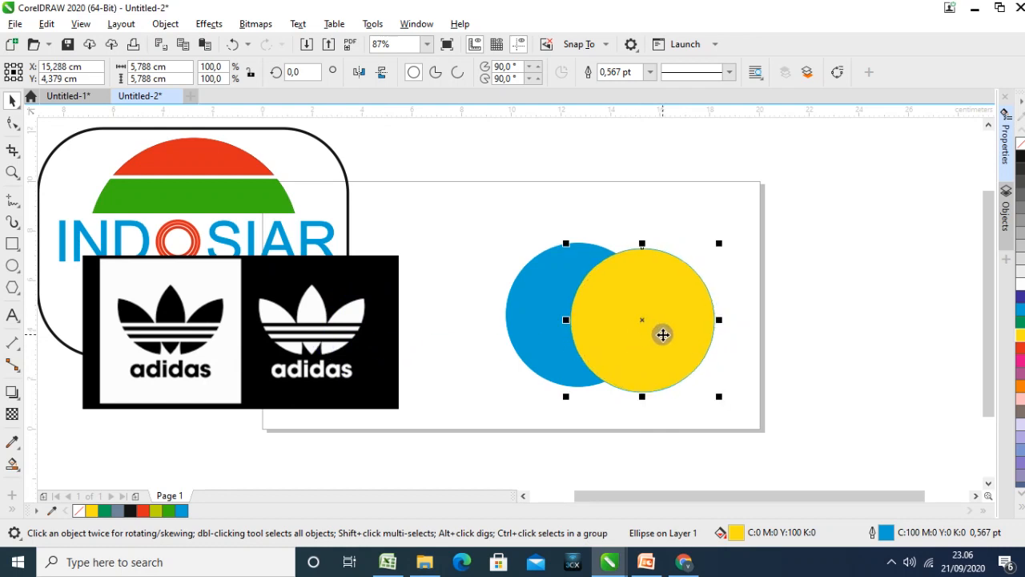
Try intersecting the cyan and yellow circles to form a leaf, pull the shapes apart, and delete the leaf
shift+click(527, 323)
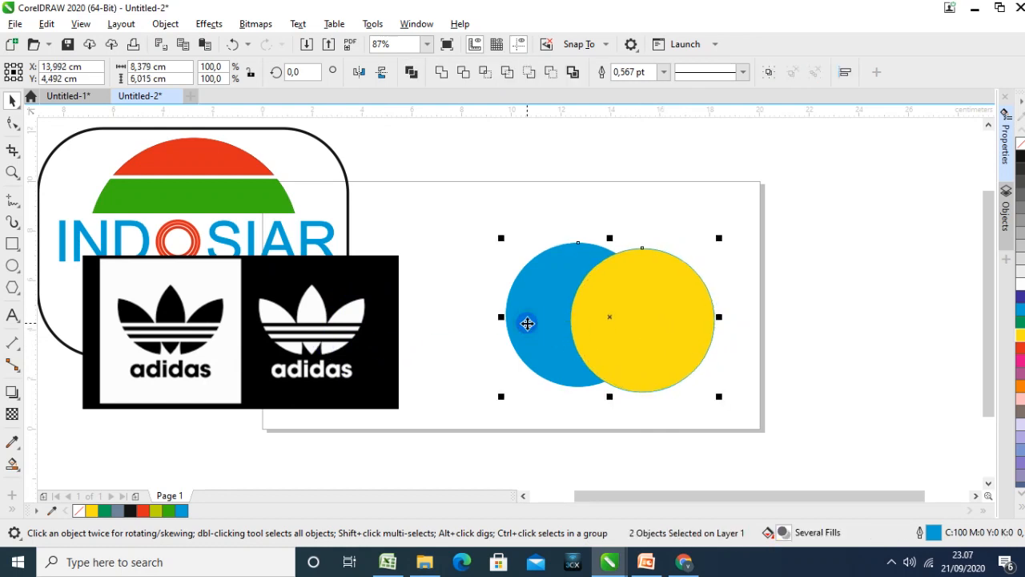
click(485, 74)
drag(657, 288, 799, 293)
drag(579, 313, 499, 264)
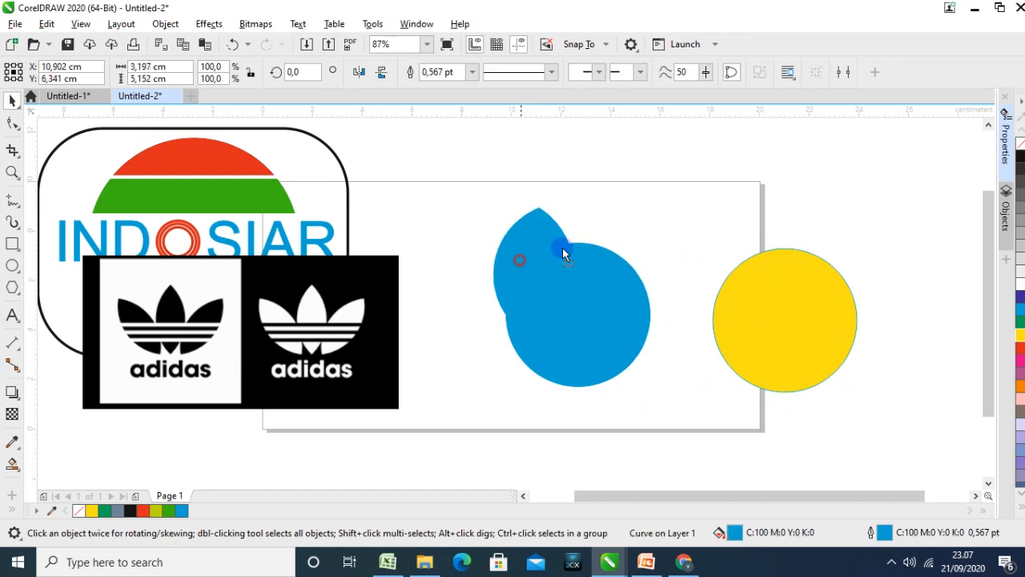
drag(562, 253, 681, 238)
click(801, 332)
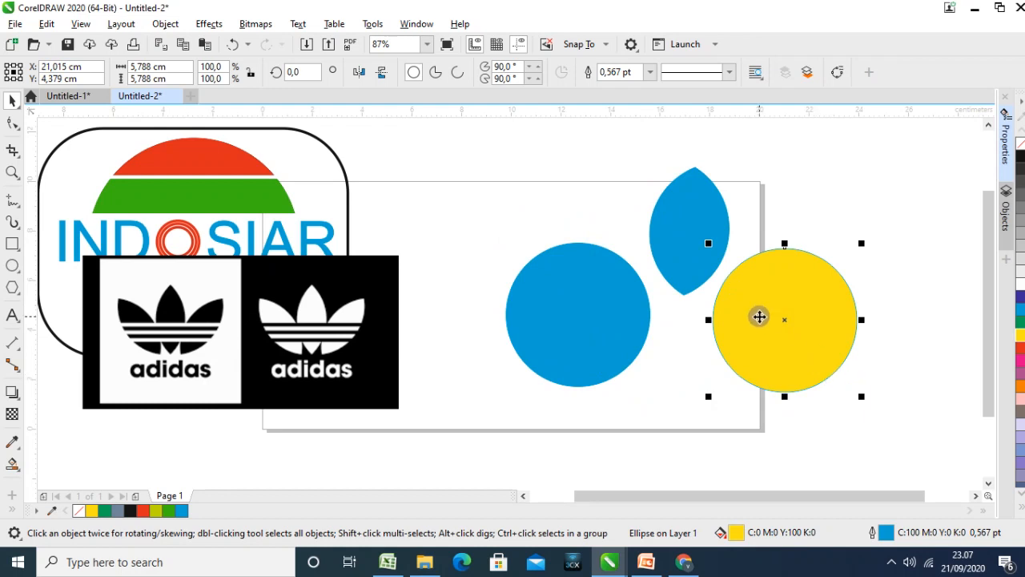
click(702, 266)
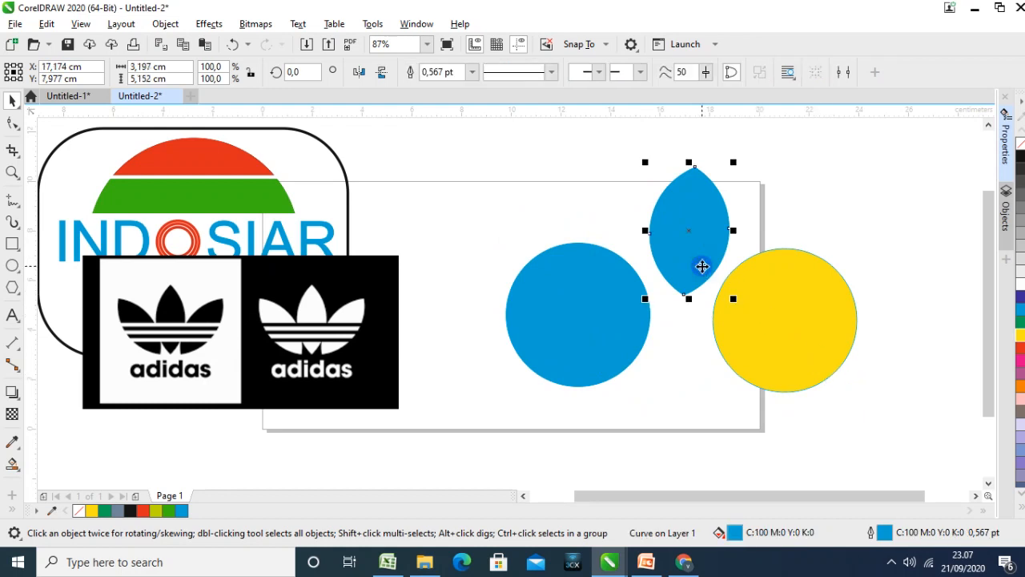
key(Delete)
Move the yellow circle back to overlap the cyan circle more narrowly and align the two along their horizontal centre line
drag(792, 301, 674, 300)
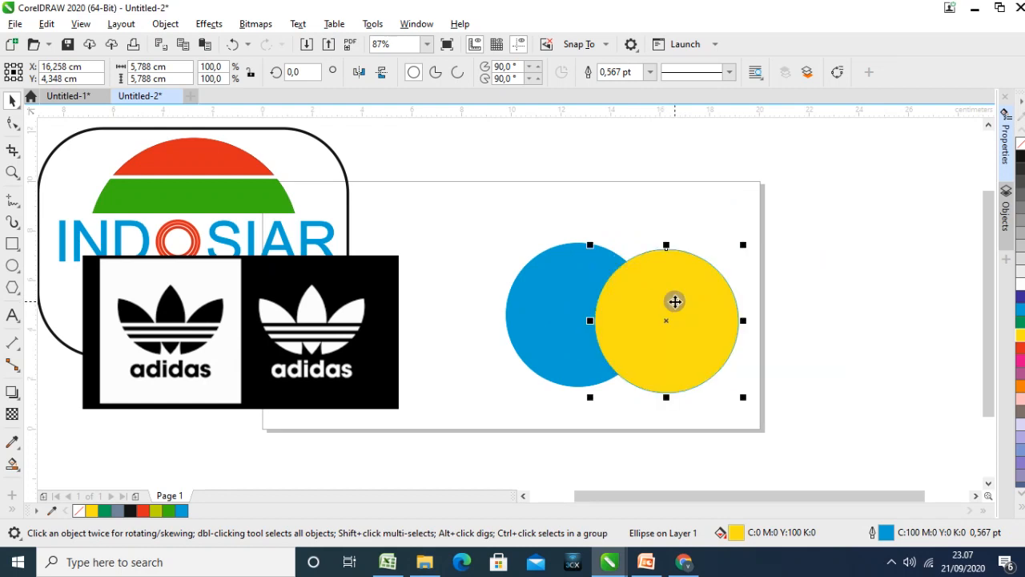
shift+click(575, 303)
key(e)
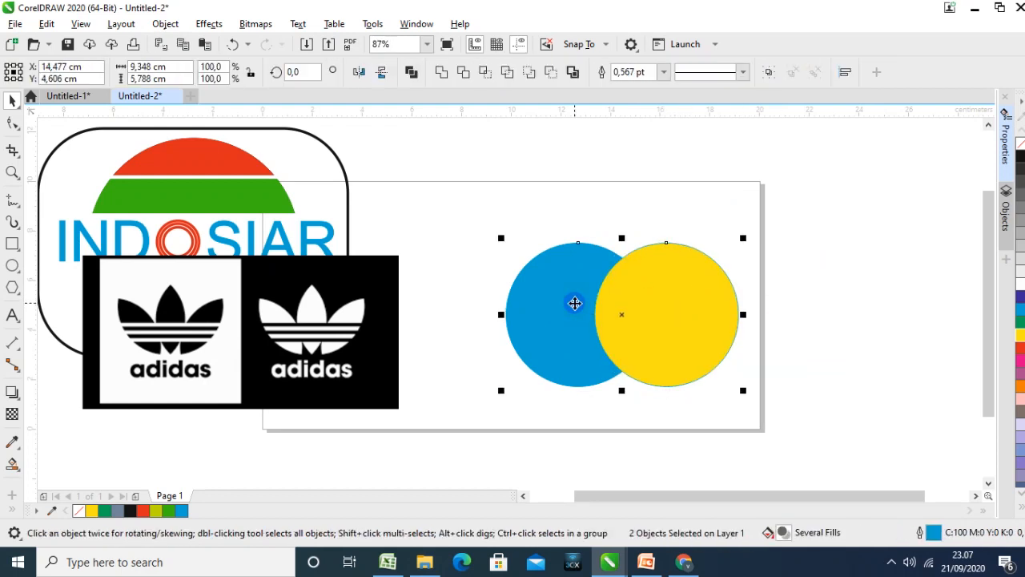
click(814, 313)
Intersect the aligned circles to create a leaf shape and move both circles away from it
drag(782, 433, 607, 378)
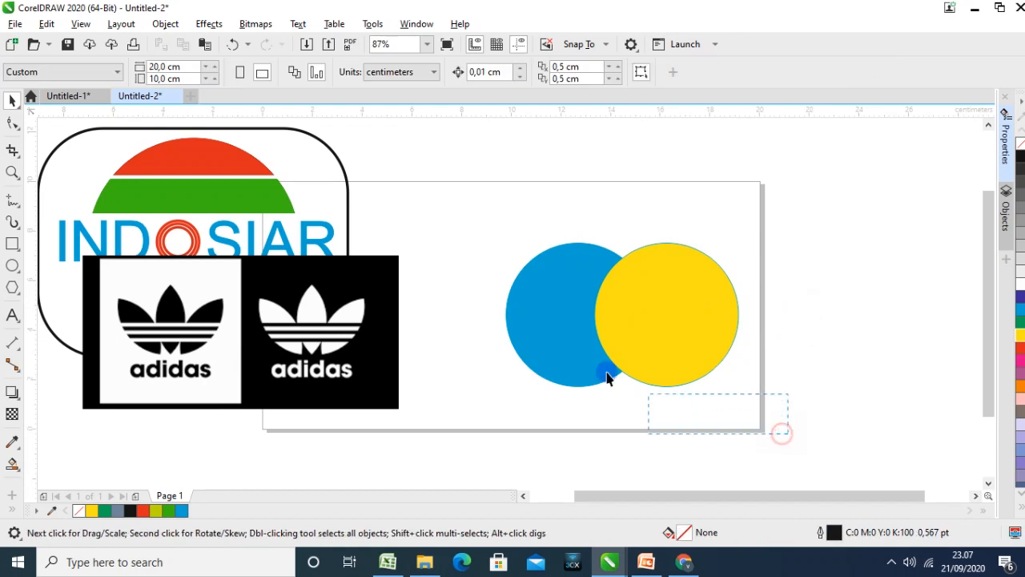
drag(485, 240, 481, 223)
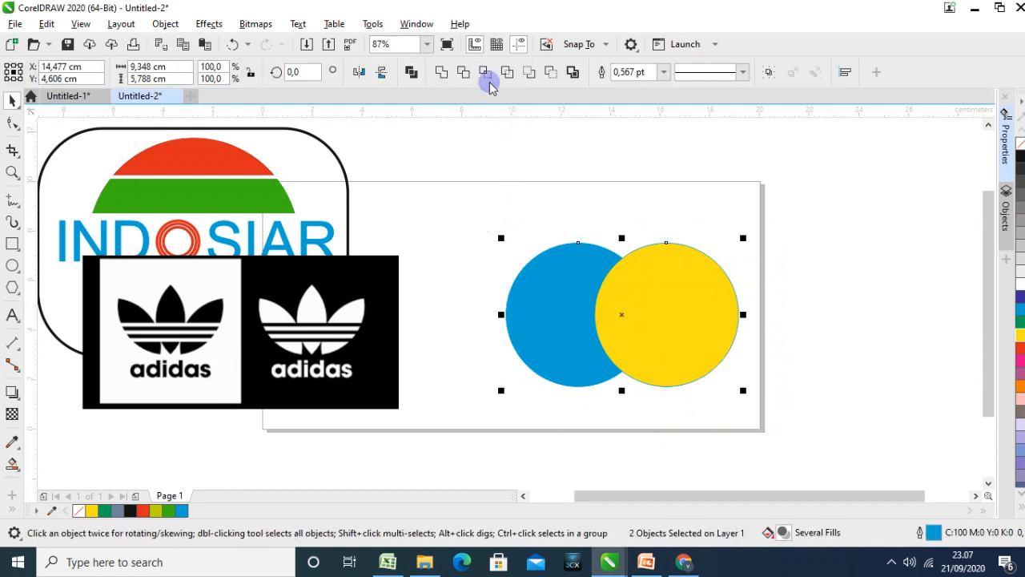
click(485, 73)
drag(686, 275, 794, 266)
drag(587, 304, 519, 229)
click(625, 301)
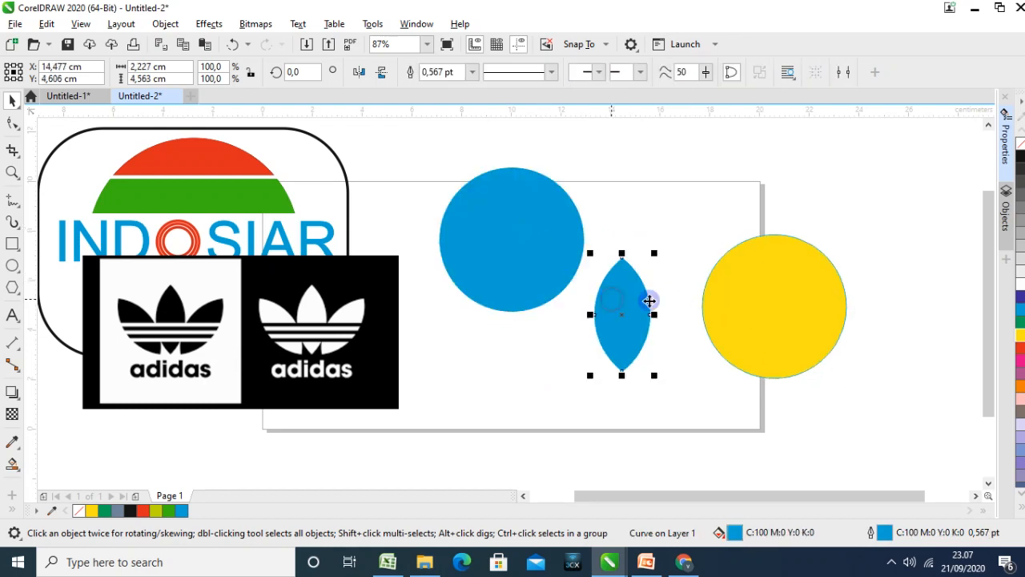
Delete the yellow and cyan circles, keeping only the leaf shape
click(773, 308)
key(Delete)
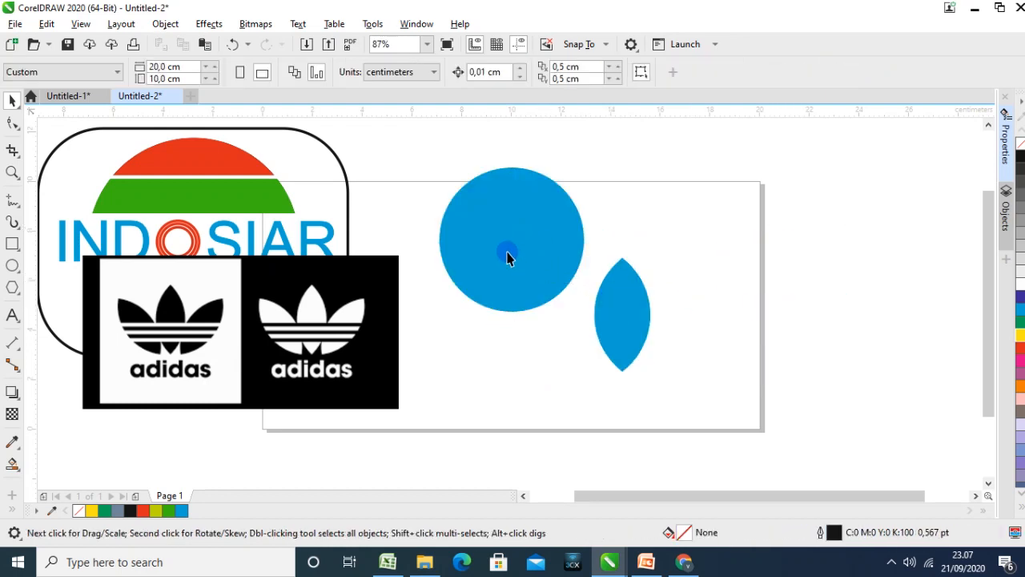
click(504, 247)
key(Delete)
Make the leaf's fill and outline black
click(622, 285)
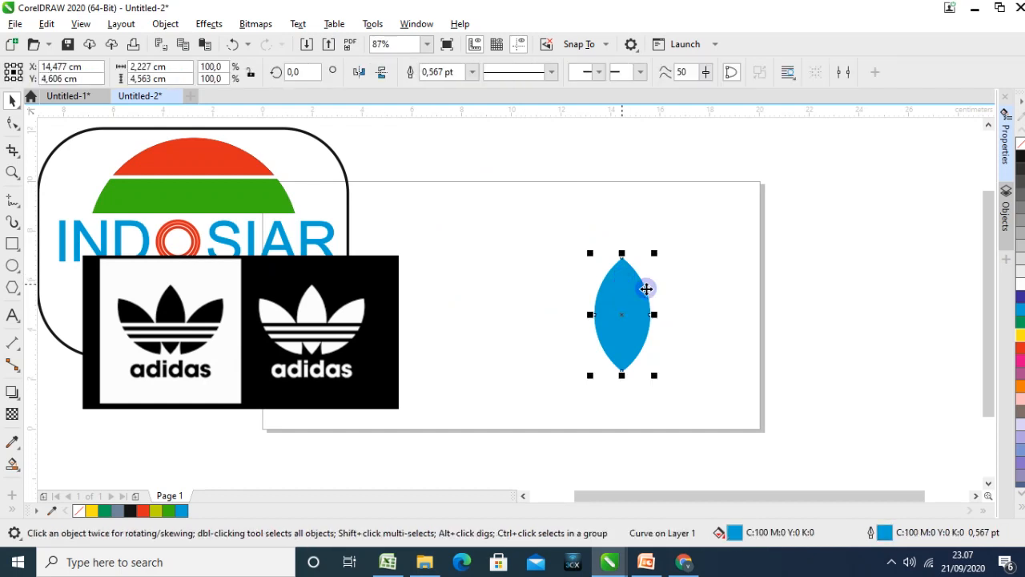
click(1021, 160)
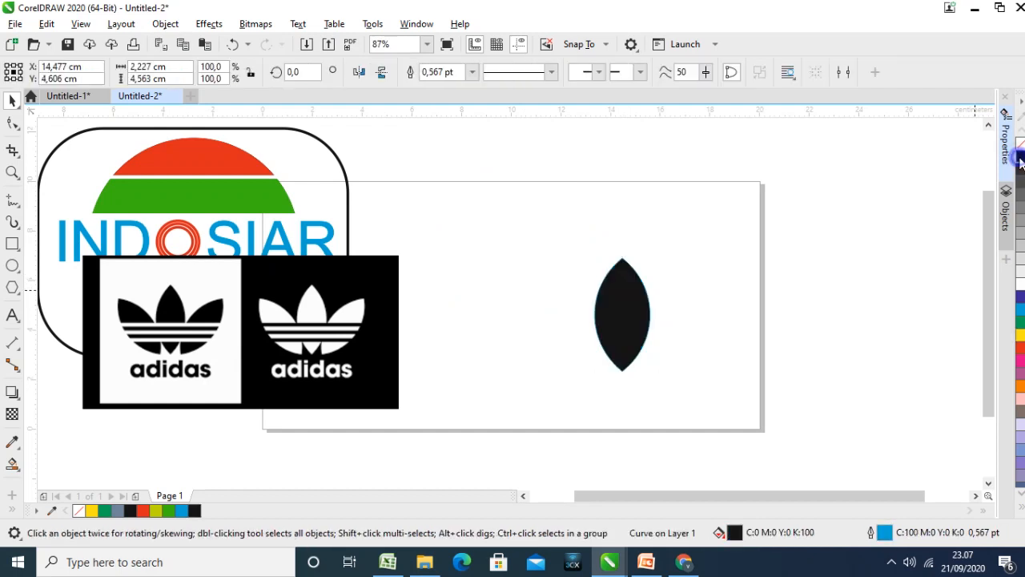
click(807, 284)
Duplicate the black leaf twice and place one copy on each side of the original, overlapping it
click(610, 311)
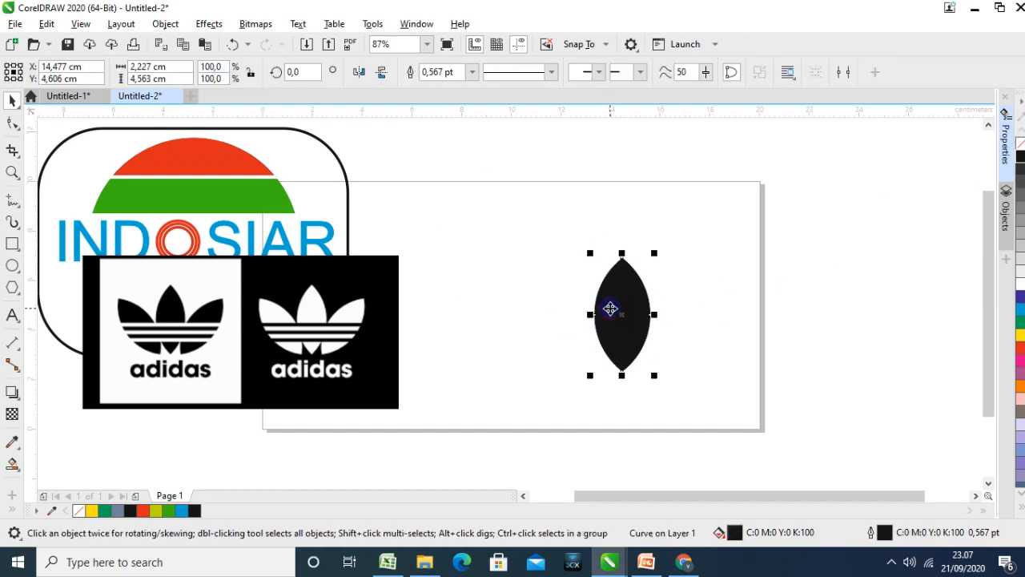
key(ctrl+d)
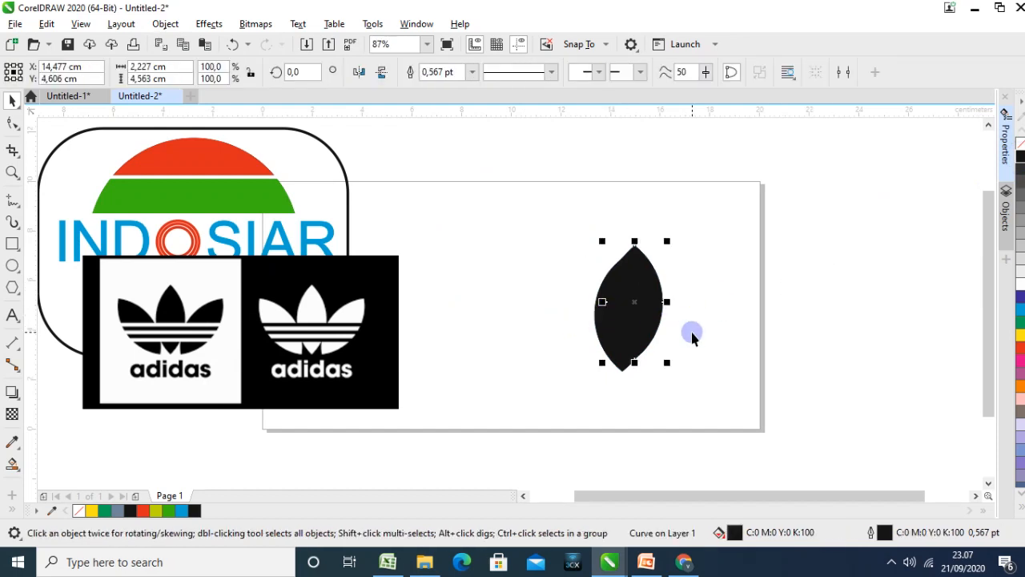
key(ctrl+d)
click(661, 295)
drag(689, 315, 725, 320)
drag(633, 309, 585, 310)
drag(724, 331, 666, 315)
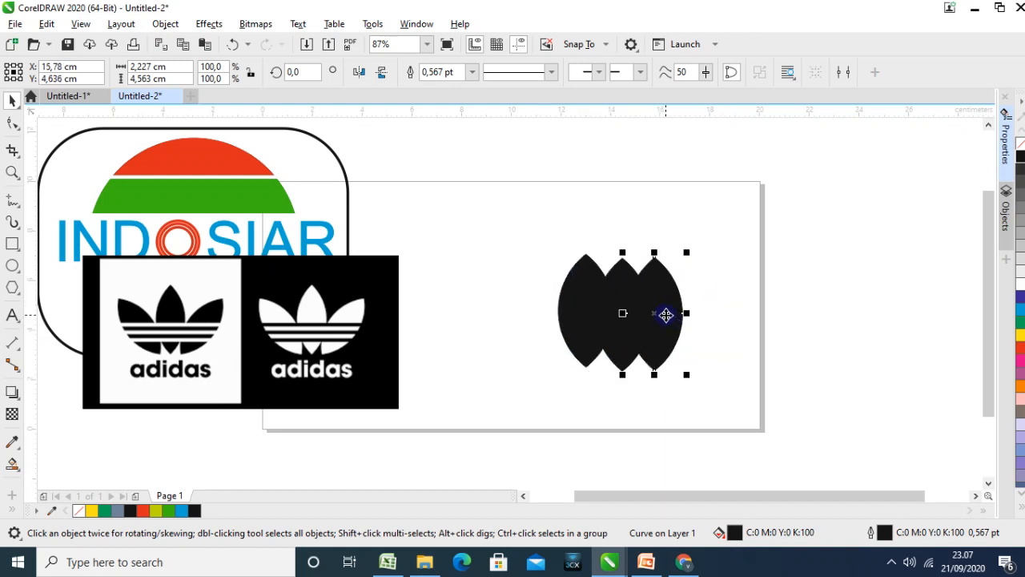
Try rotating the right-hand leaf copy freehand and moving it outward, and undo both changes
click(743, 305)
click(660, 298)
click(660, 293)
drag(689, 246, 723, 283)
drag(671, 302, 698, 309)
key(ctrl+z)
key(ctrl+z)
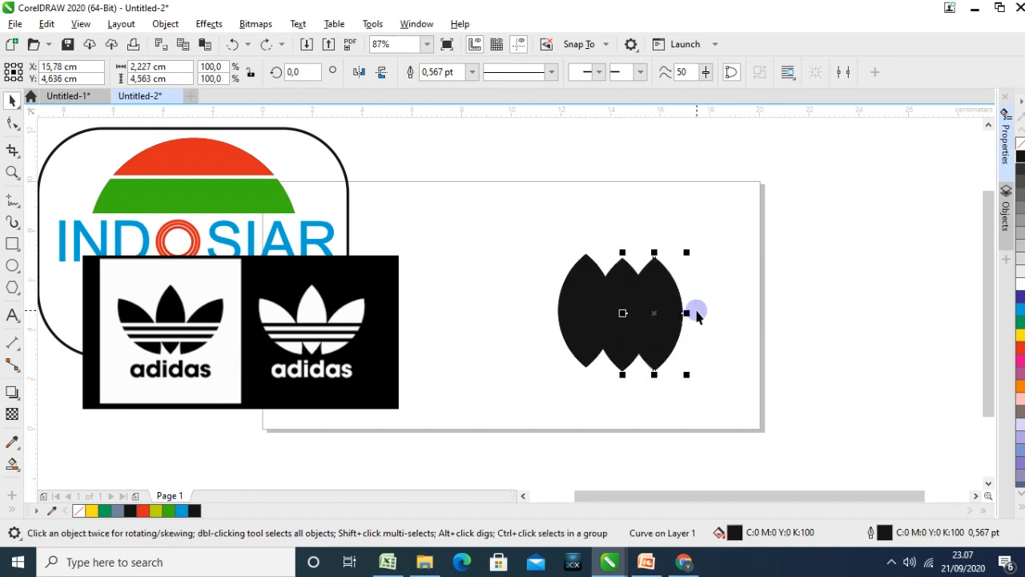
Rotate the right-hand leaf copy by 45° and set it left of the middle leaf, with the upright copy on the right
click(725, 313)
click(664, 286)
click(290, 72)
key(Return)
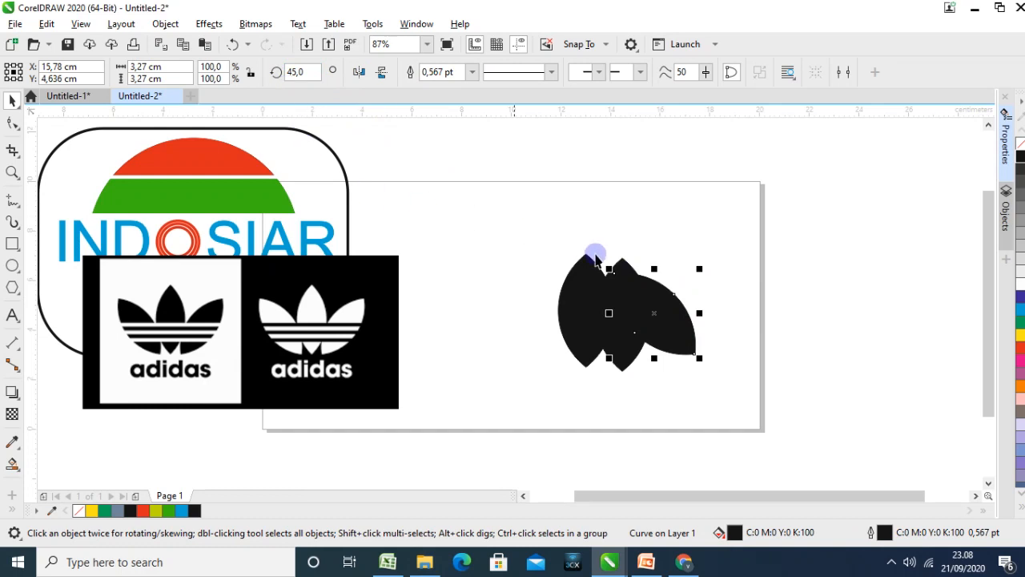
drag(651, 298, 664, 275)
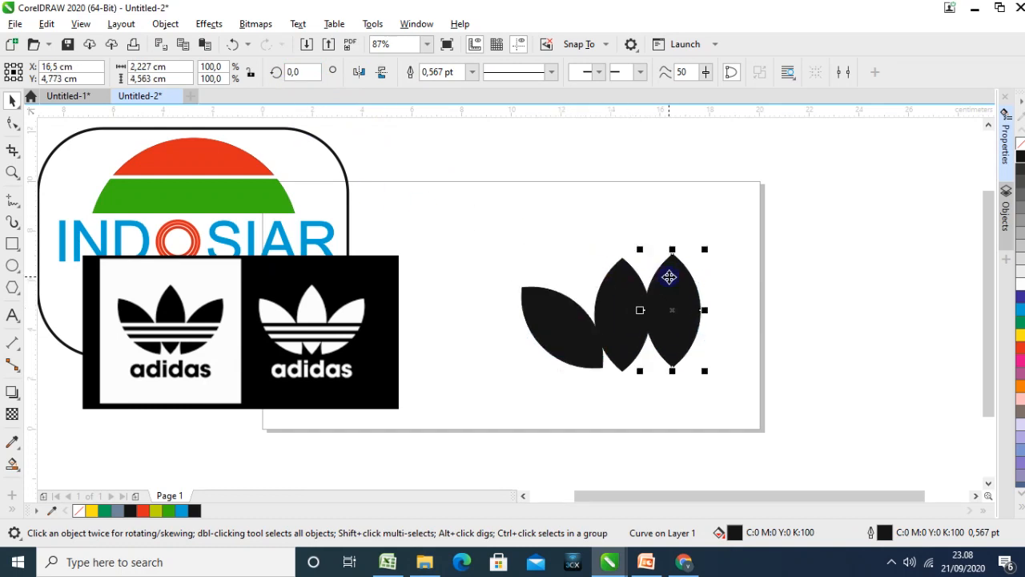
Rotate the upright right-hand leaf to 315° and lower it slightly to mirror the left leaf beside the middle one
click(292, 70)
drag(317, 72, 278, 72)
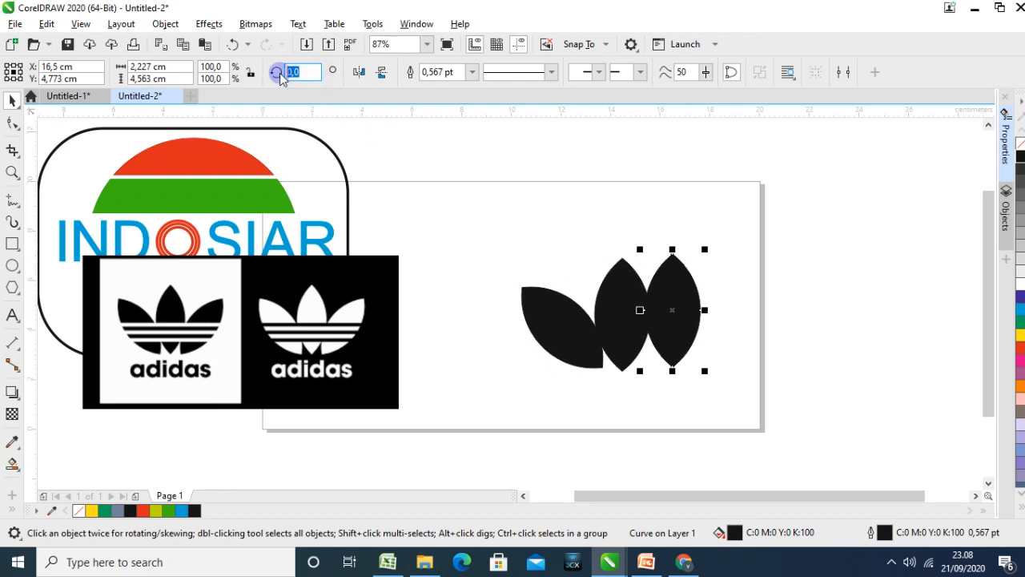
key(Return)
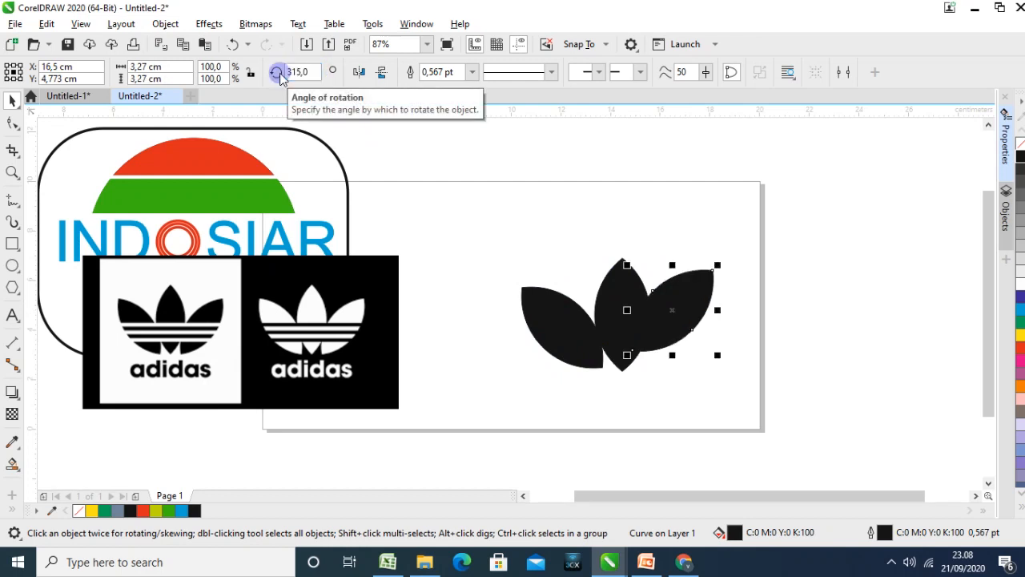
click(734, 305)
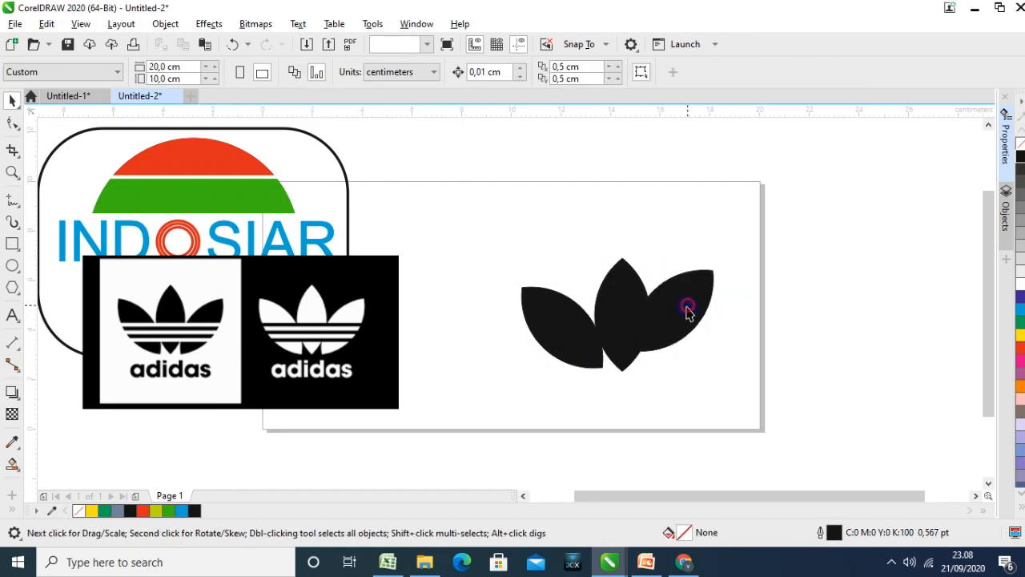
drag(688, 307, 691, 331)
click(730, 354)
click(796, 361)
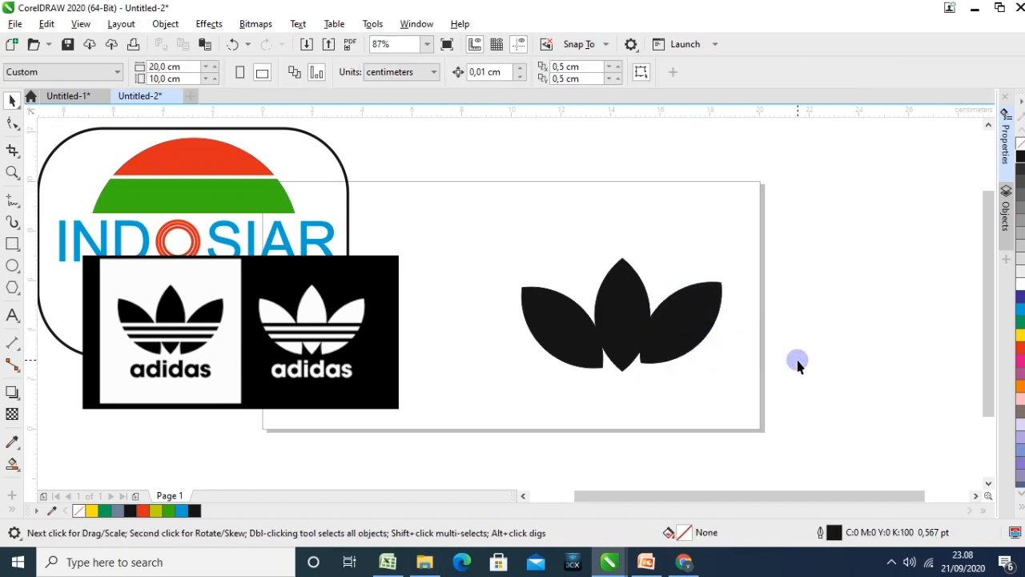
Align the three black leaves along their bottom edges
click(671, 344)
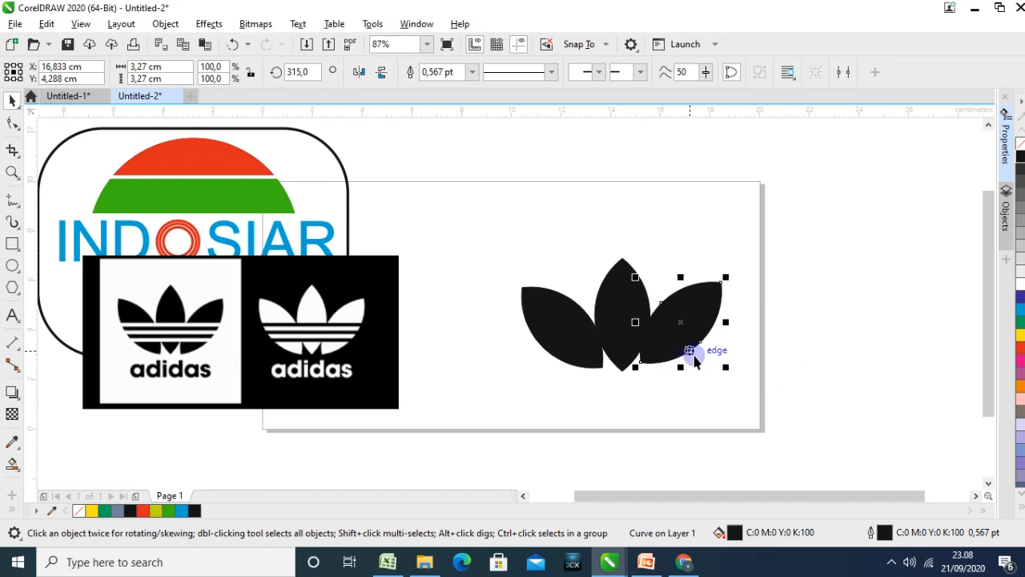
shift+click(617, 303)
shift+click(559, 324)
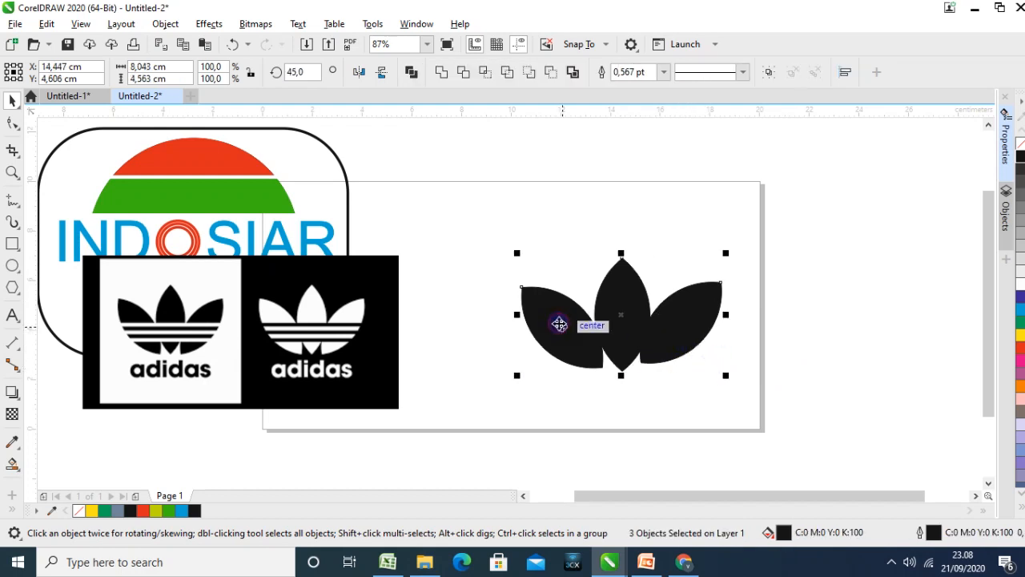
click(794, 358)
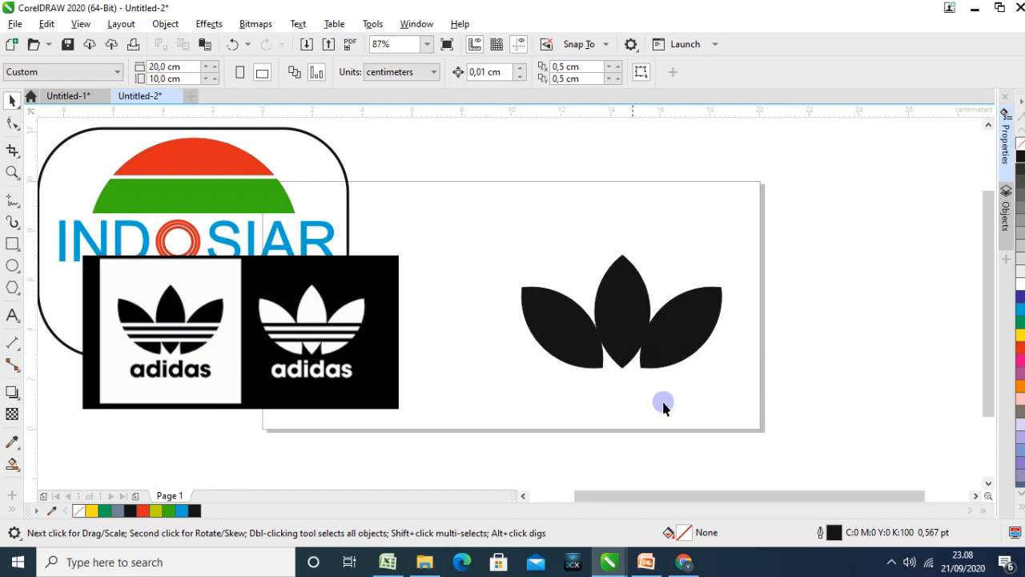
Delete the two tilted side leaves, keeping only the upright middle one
click(552, 345)
click(629, 310)
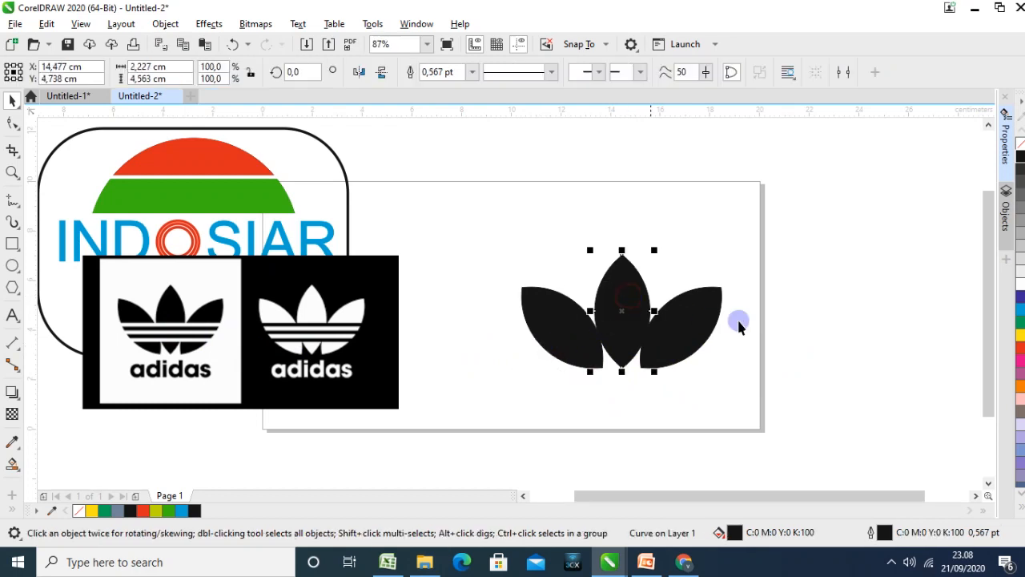
click(780, 329)
click(632, 321)
click(688, 330)
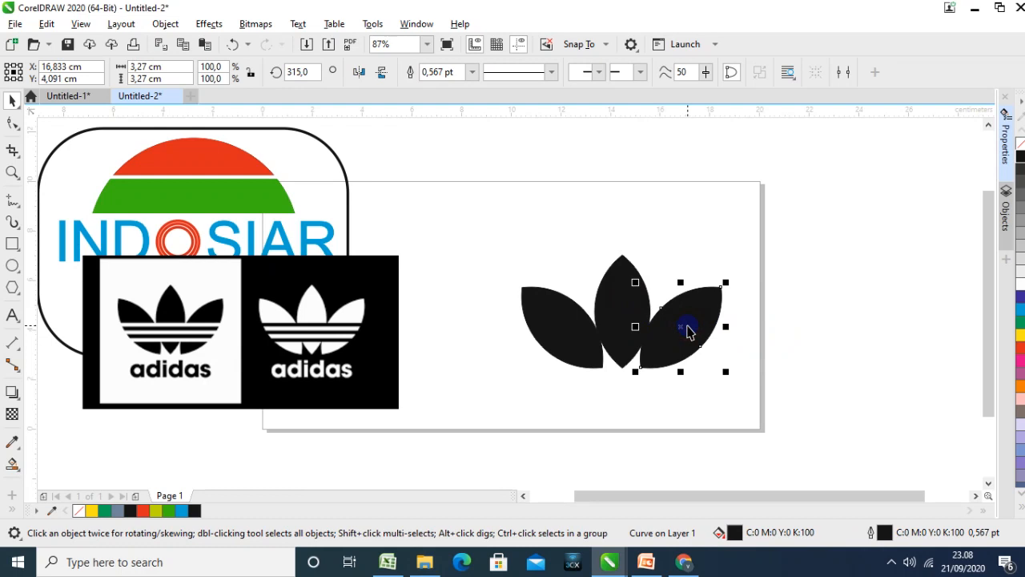
key(Delete)
click(585, 332)
key(Delete)
Stretch the remaining leaf upward to a height of about 6.3 cm, keeping its width
click(622, 286)
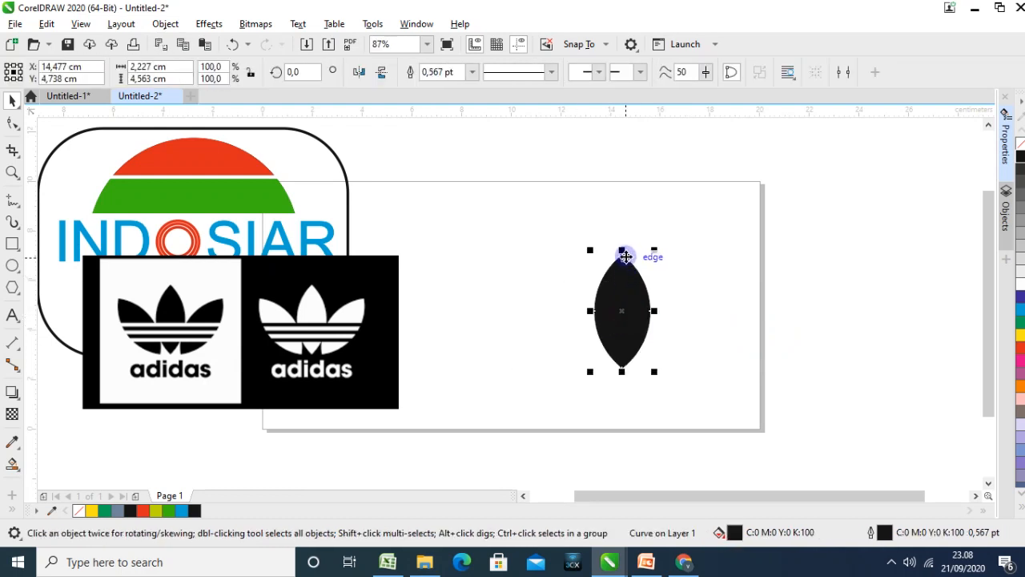
drag(624, 249, 622, 229)
click(702, 278)
Duplicate the stretched leaf so that three upright copies stand side by side, overlapping each other
drag(630, 305, 588, 290)
click(687, 300)
click(623, 297)
key(ctrl+d)
key(ctrl+d)
drag(647, 276, 671, 284)
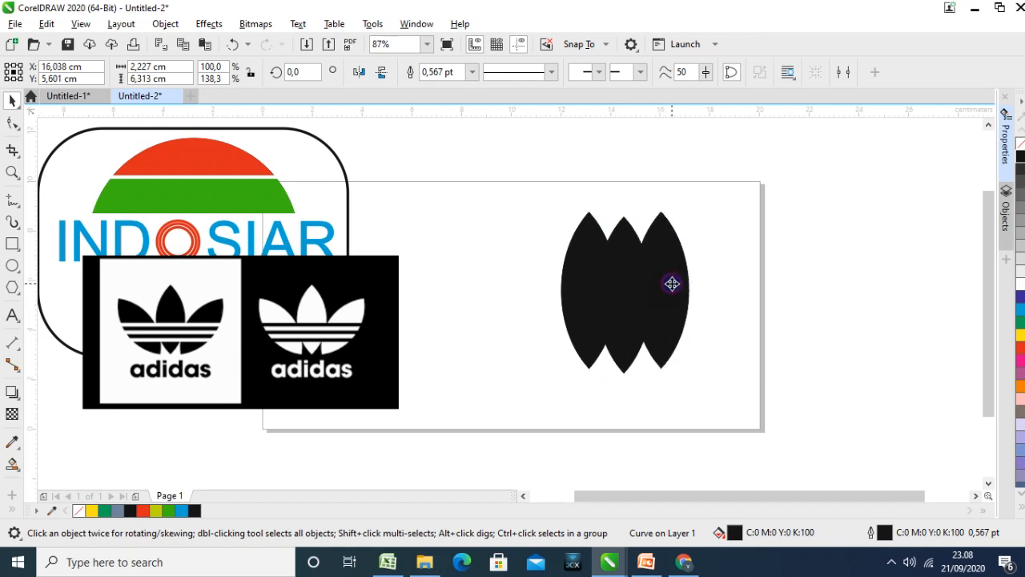
Rotate the right-hand leaf by -45°
click(671, 284)
double_click(306, 72)
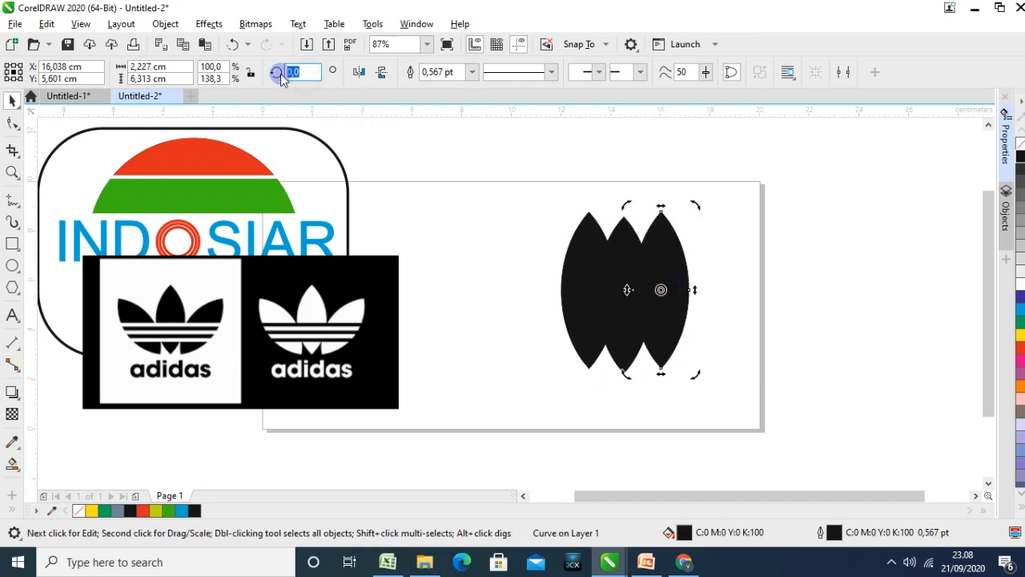
key(BackSpace)
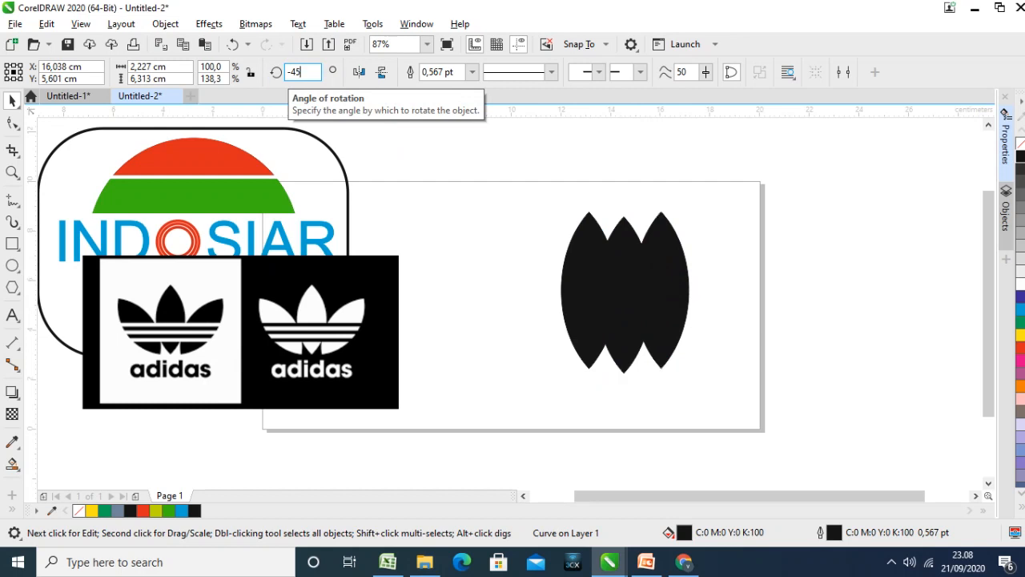
text(-45)
key(Return)
Rotate the left-hand leaf by 45°
click(572, 247)
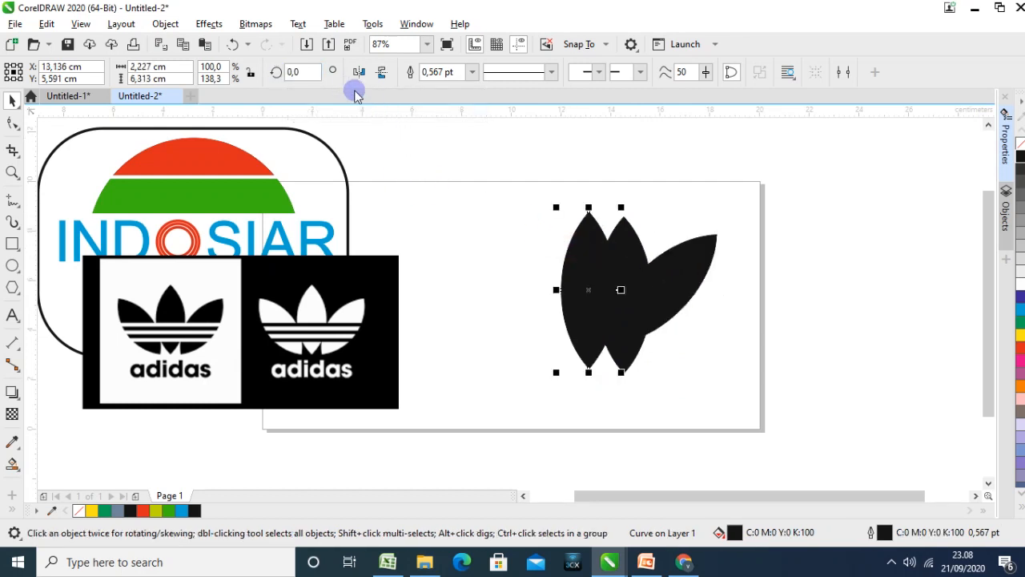
double_click(290, 72)
text(45)
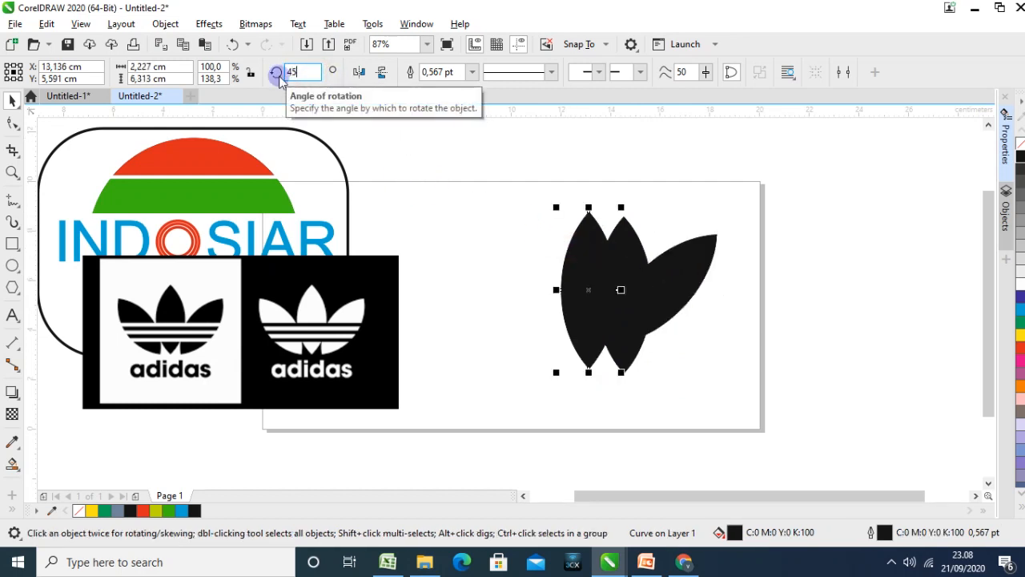
key(Return)
click(716, 334)
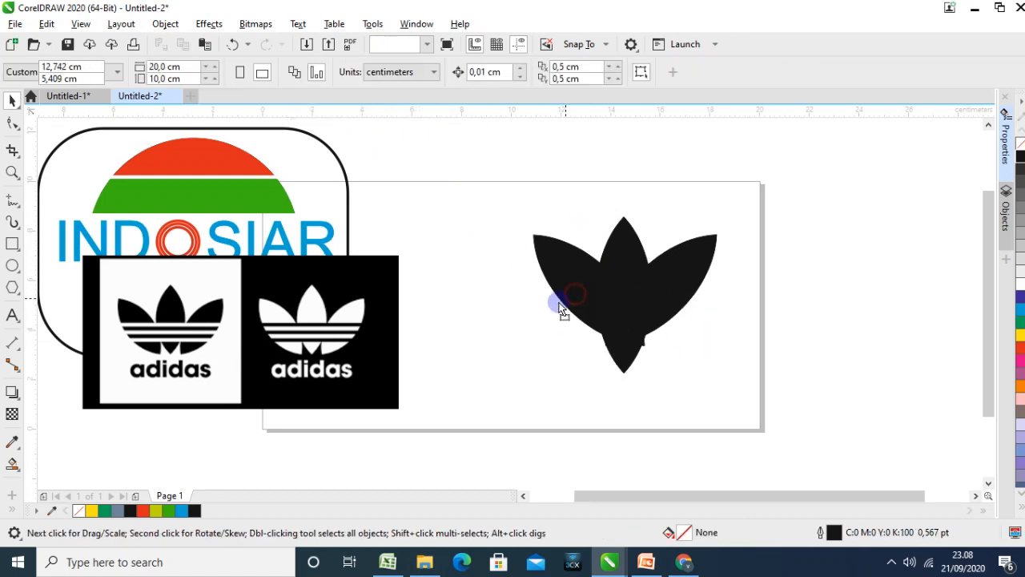
Move the two tilted leaves outward and down beside the middle leaf, and align all three along their bottom edges
drag(560, 308, 541, 319)
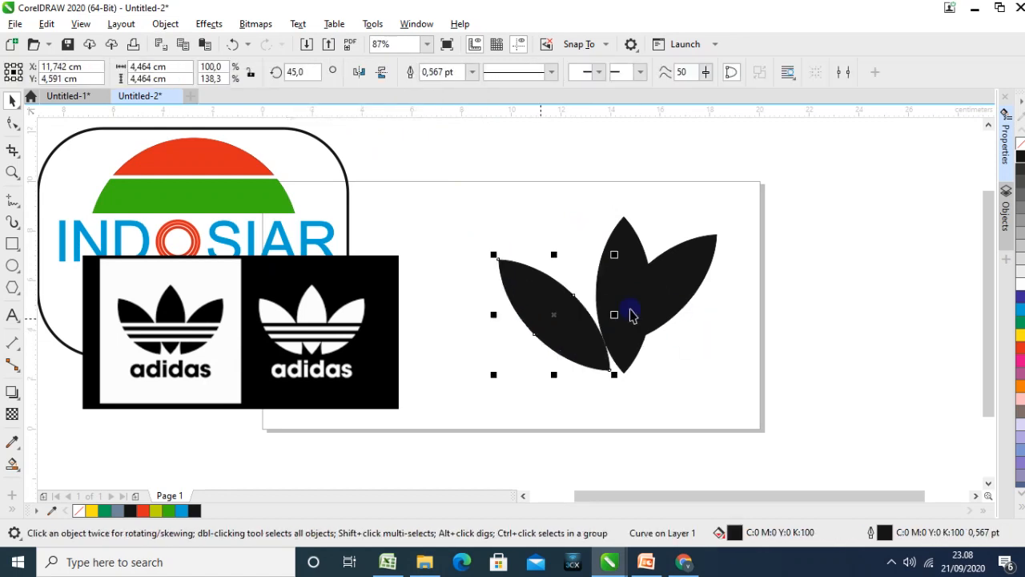
drag(660, 294, 694, 316)
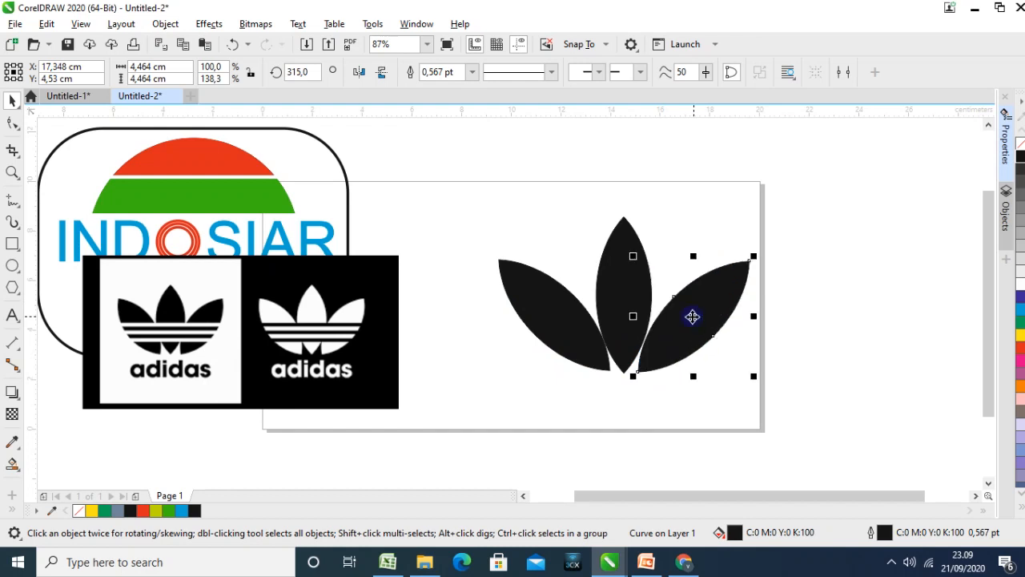
shift+click(614, 298)
shift+click(560, 308)
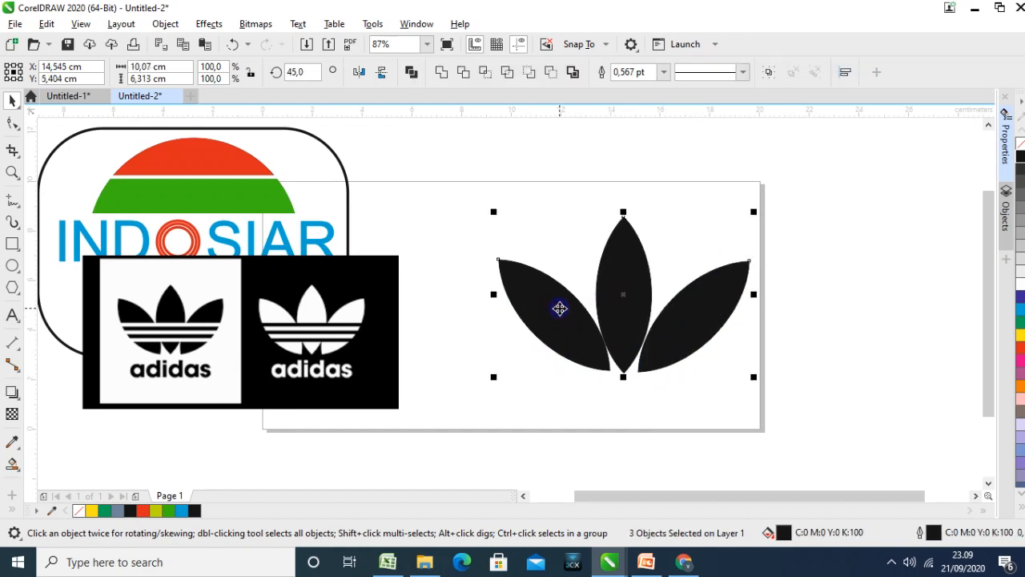
click(810, 331)
Nudge the left and right leaves slightly inward so they sit symmetrically against the middle leaf
click(697, 325)
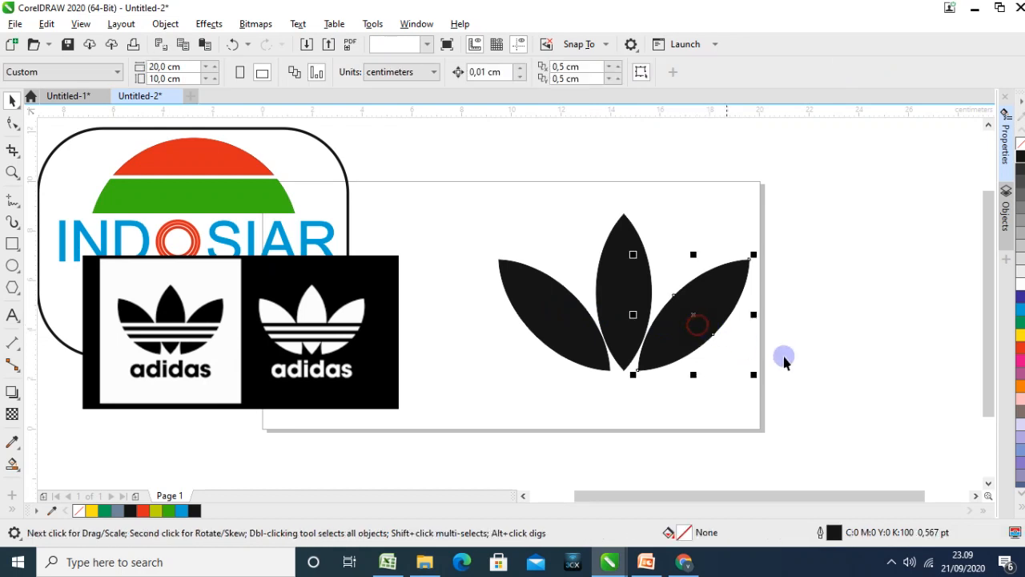
key(Left)
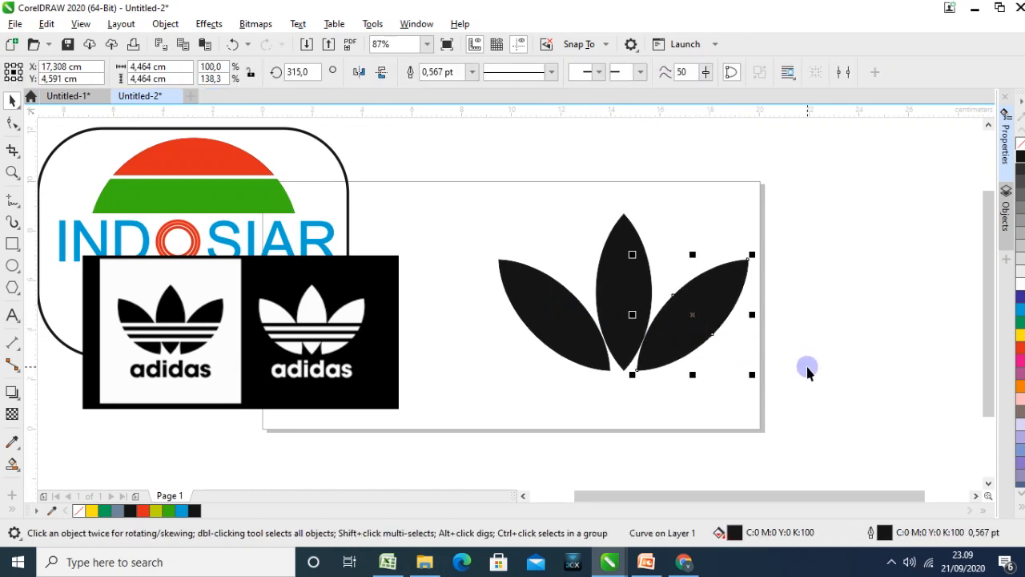
click(565, 343)
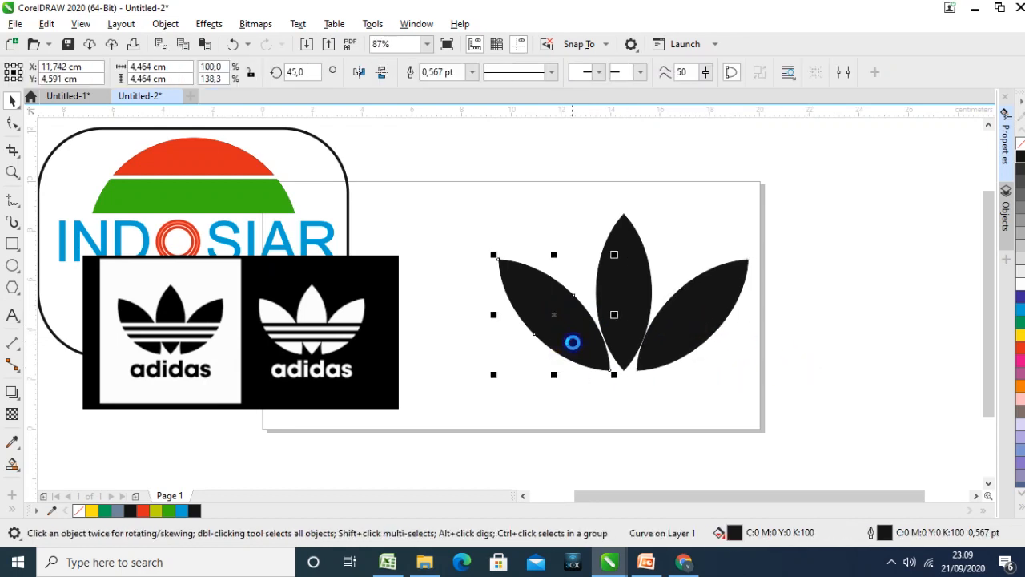
click(671, 352)
key(Left)
key(Left)
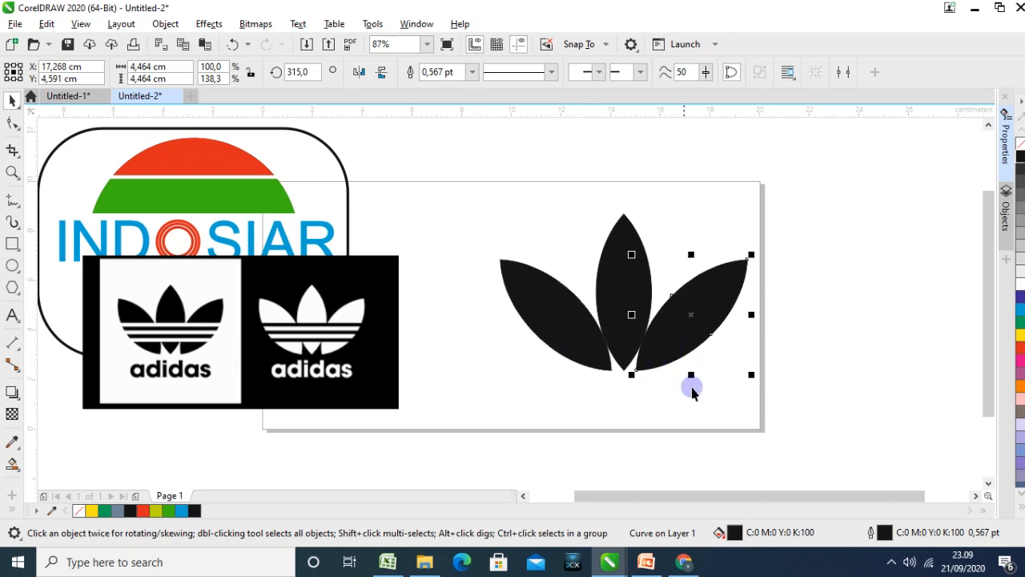
click(710, 403)
click(675, 351)
shift+click(616, 278)
shift+click(559, 302)
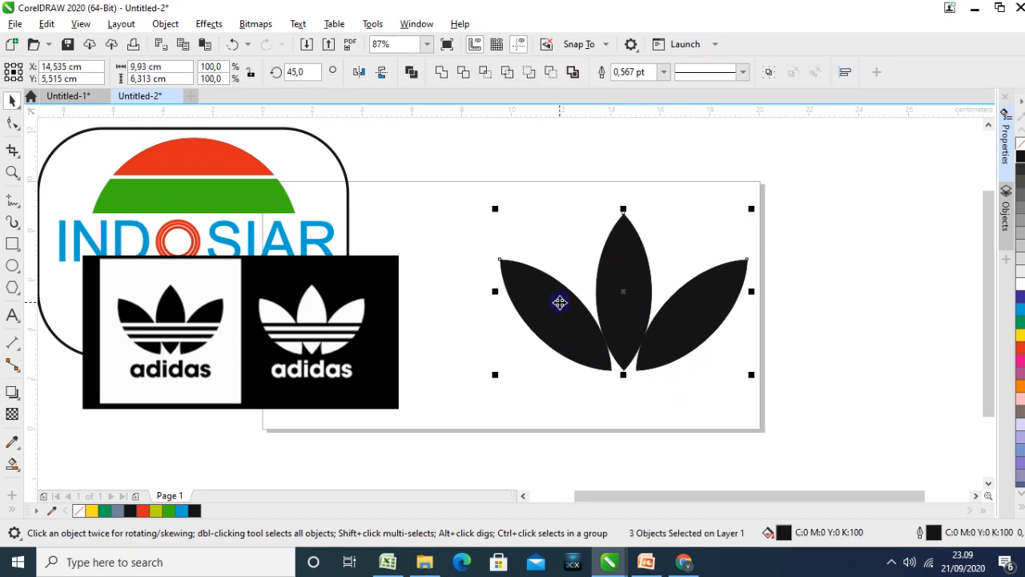
click(818, 318)
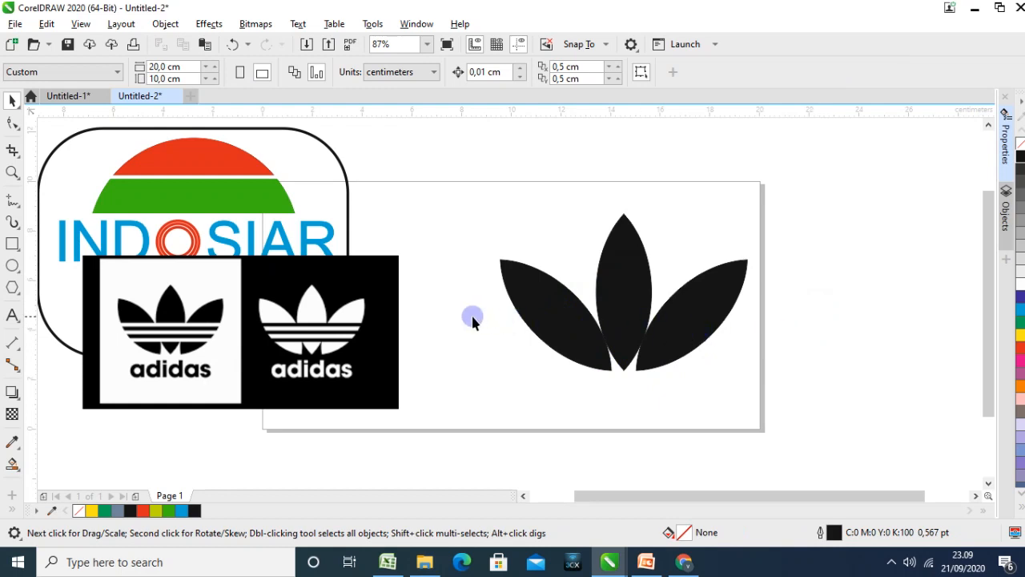
Draw a thin horizontal rectangle about 13.2 by 0.2 cm across the lower part of the leaves and fill it yellow
click(8, 243)
drag(450, 320, 780, 323)
drag(780, 325, 780, 323)
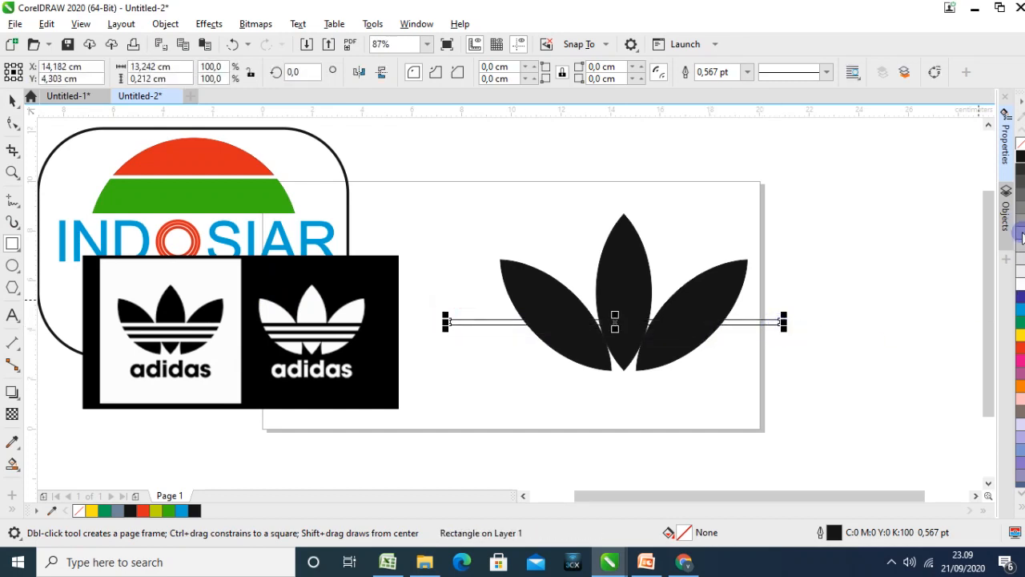
click(1021, 335)
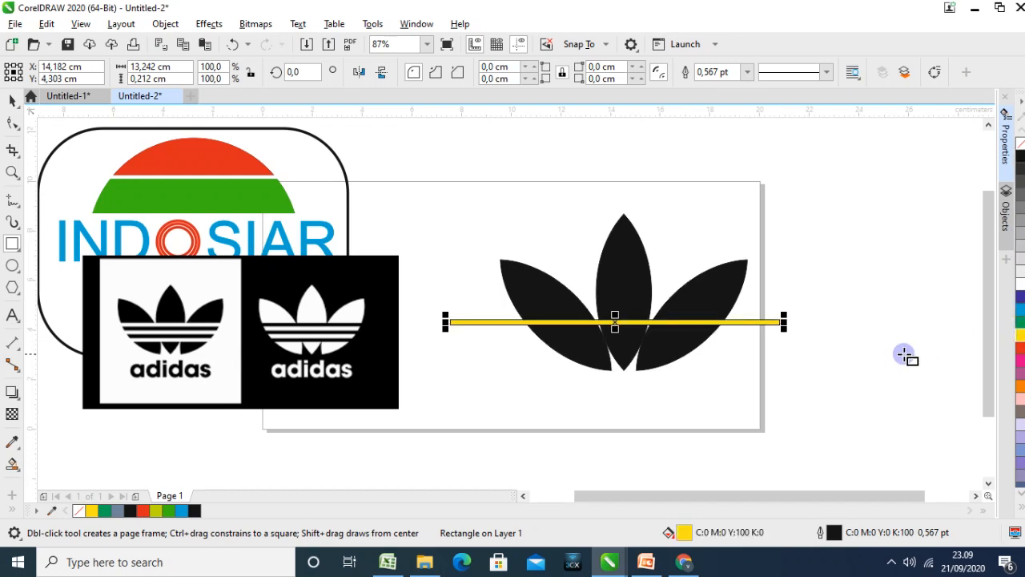
click(12, 100)
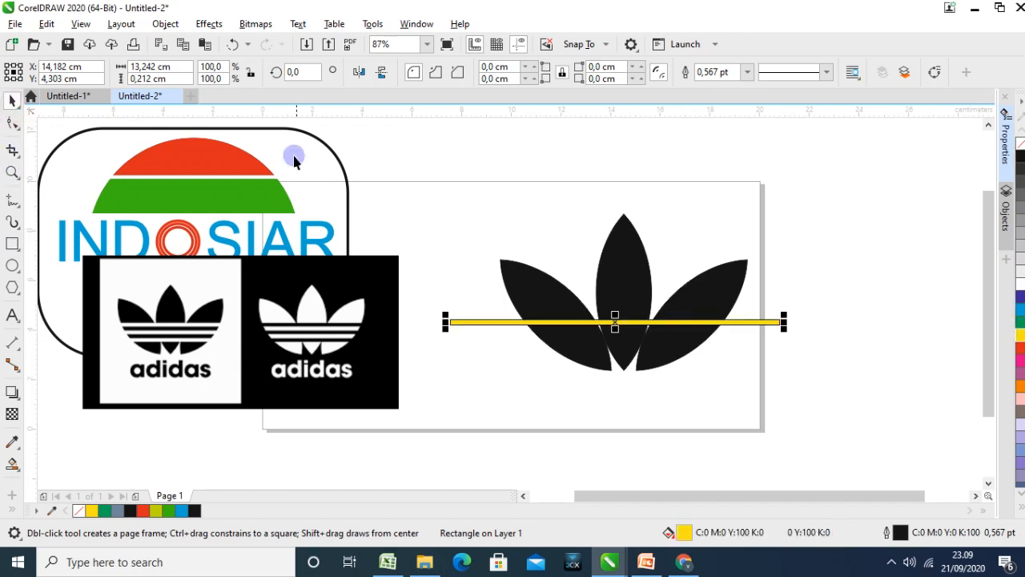
click(416, 170)
Duplicate the yellow stripe twice, placing the copies below it at an even spacing across the leaves
click(472, 321)
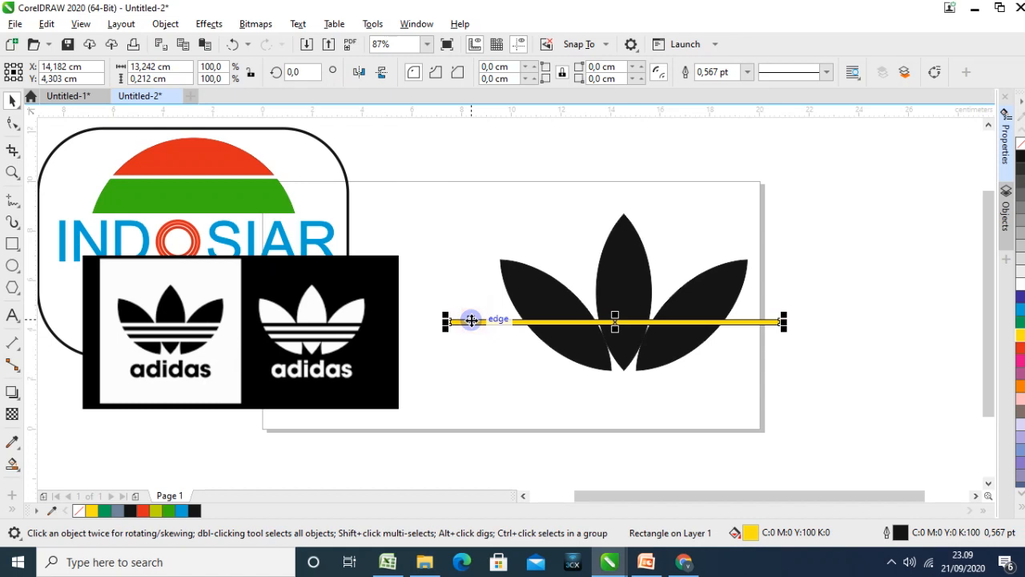
key(ctrl+d)
drag(475, 308, 471, 331)
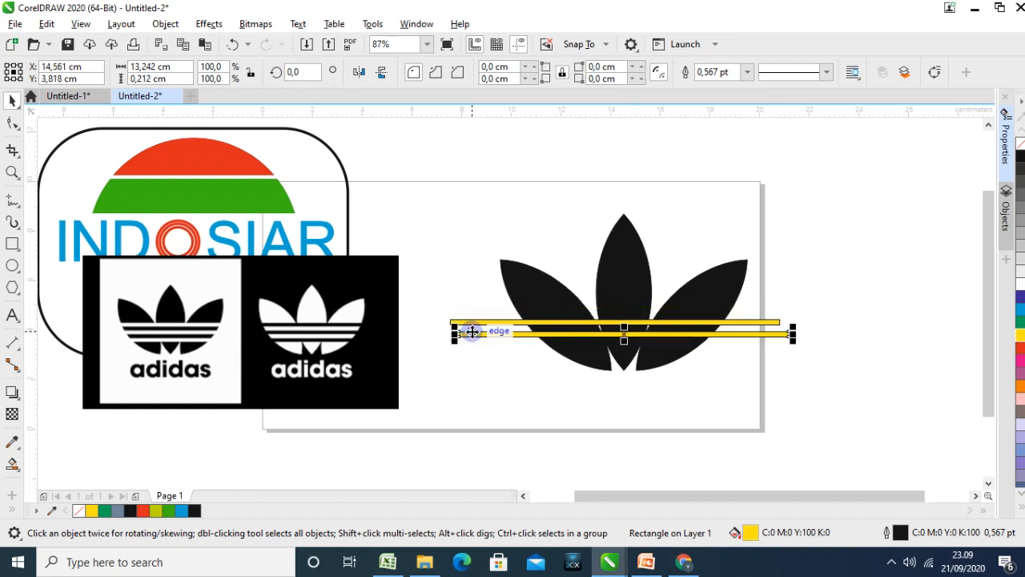
key(ctrl+d)
click(720, 384)
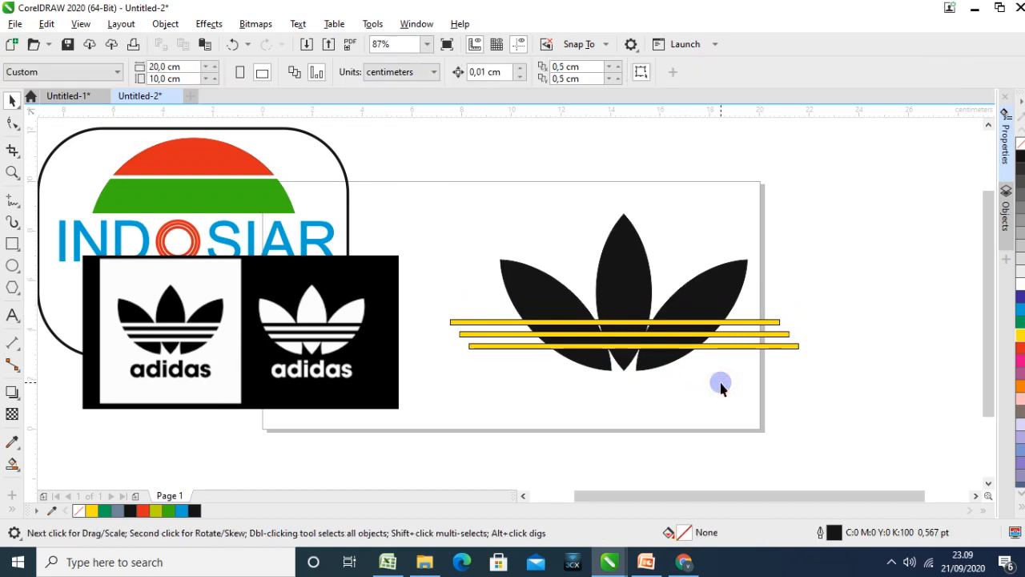
Shift the top yellow stripe slightly right and up, and nudge the middle stripe upward
click(608, 322)
drag(609, 320, 630, 321)
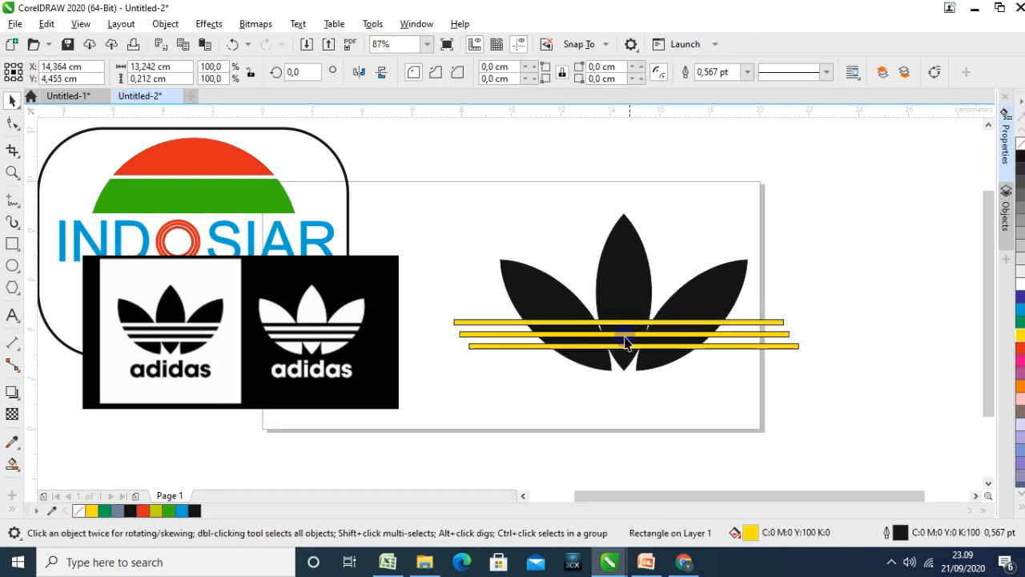
click(625, 333)
key(Up)
key(Up)
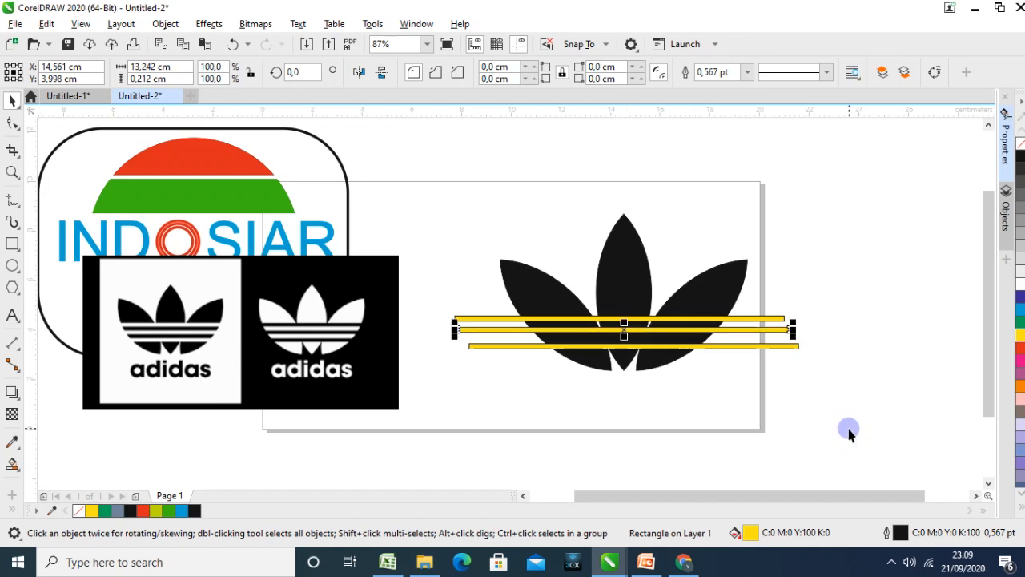
Nudge the bottom yellow stripe upward to match the spacing of the other two
click(647, 349)
key(Up)
key(Up)
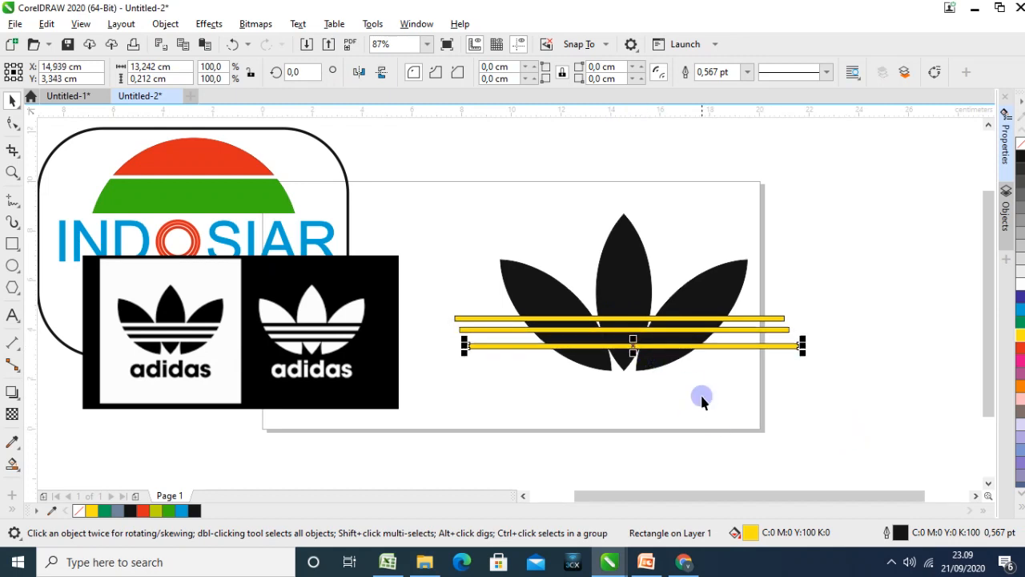
key(Up)
key(Up)
key(Up)
key(Up)
key(Up)
key(Up)
key(Up)
key(Up)
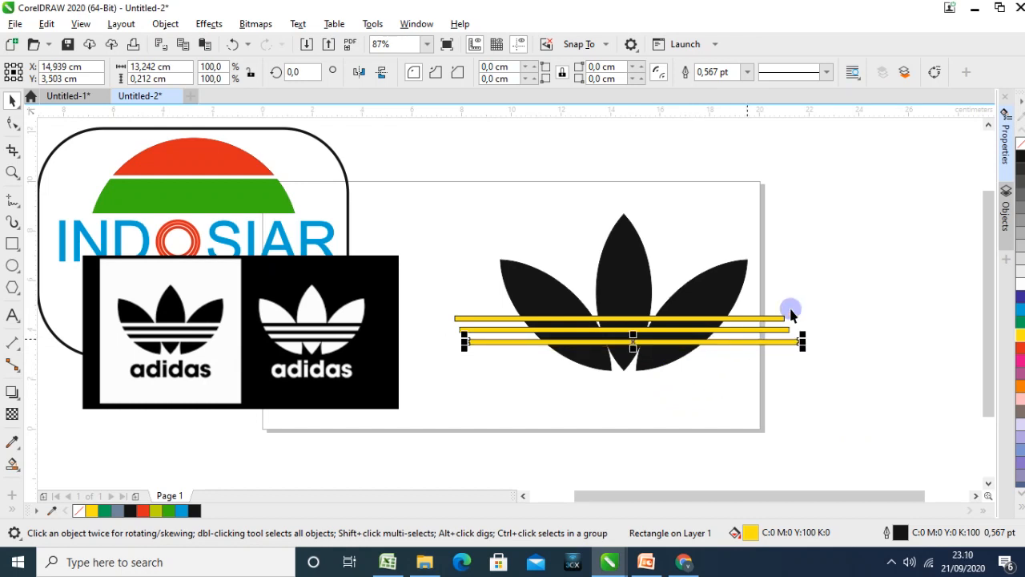
click(846, 282)
Trim with the three yellow stripes and all three leaves selected, and move the top stripe down below the leaves
click(776, 320)
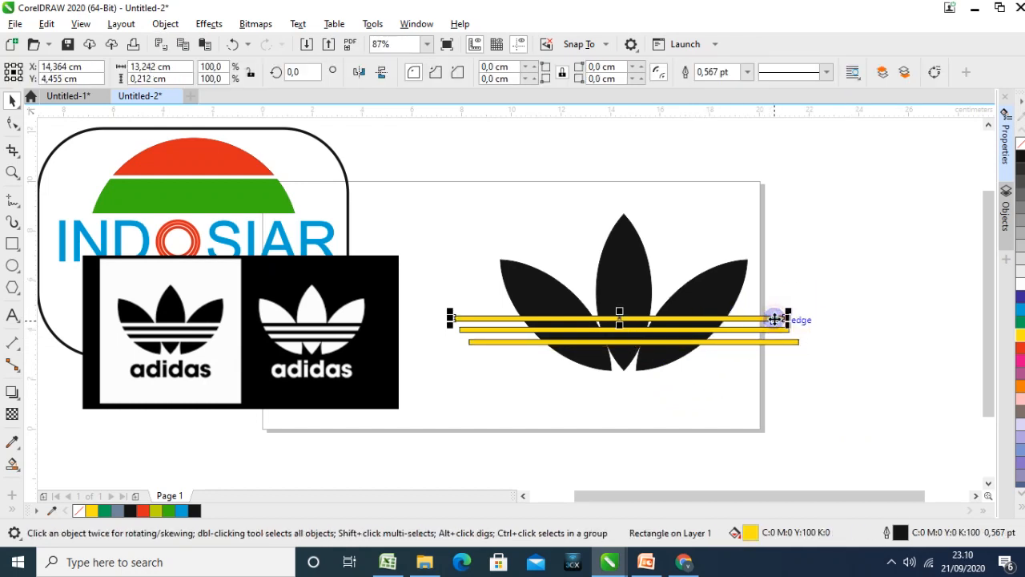
shift+click(737, 329)
shift+click(739, 342)
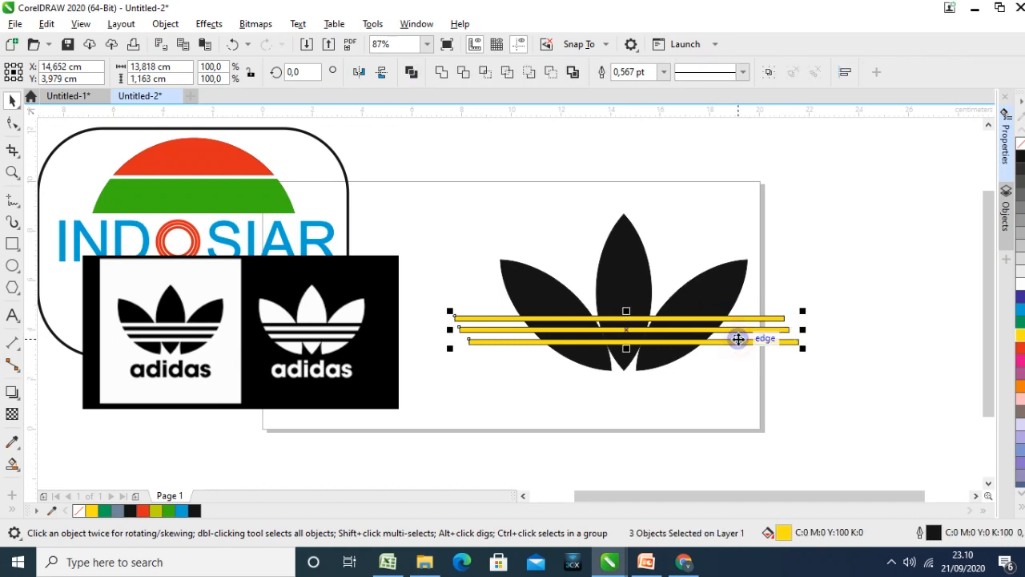
shift+click(697, 295)
shift+click(608, 261)
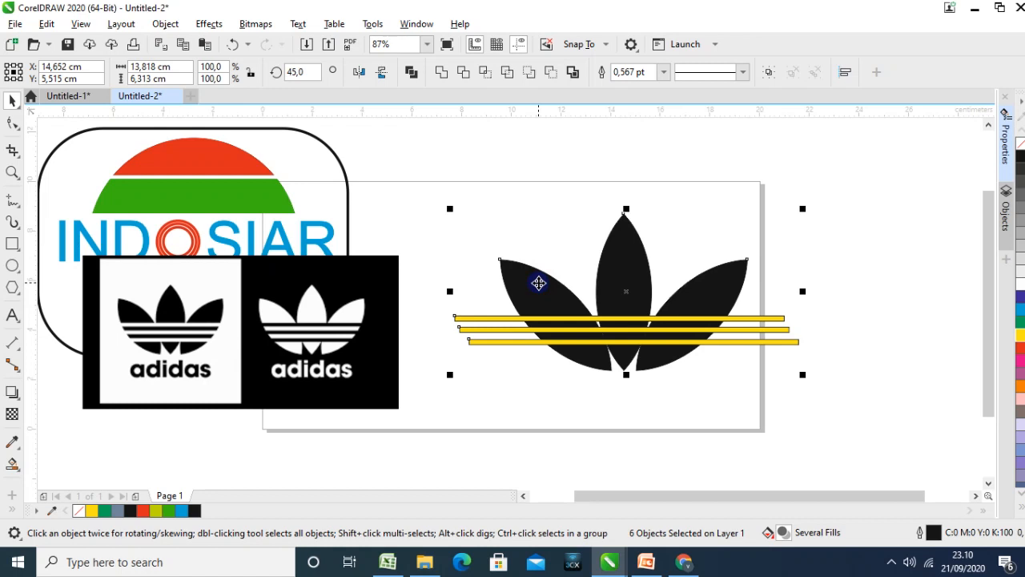
click(464, 73)
drag(488, 318, 504, 387)
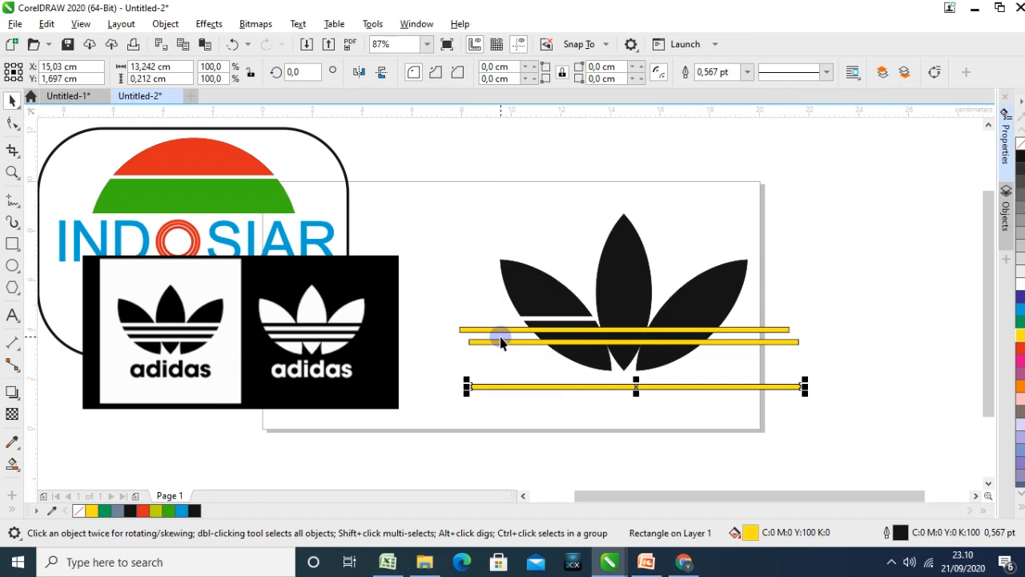
Undo the stripe move and the trim, and group the three black leaves
key(ctrl+z)
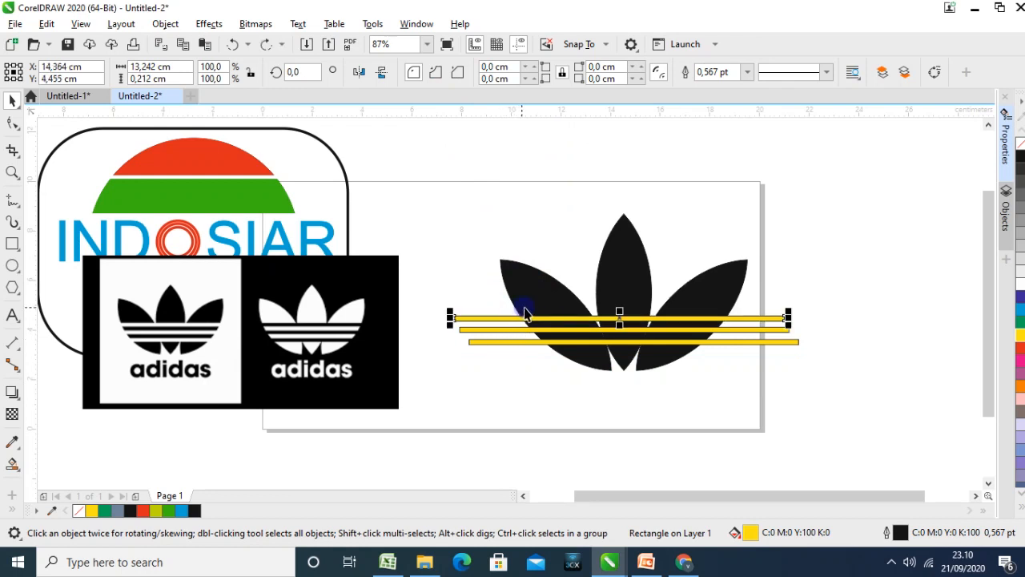
click(588, 390)
click(533, 275)
shift+click(623, 232)
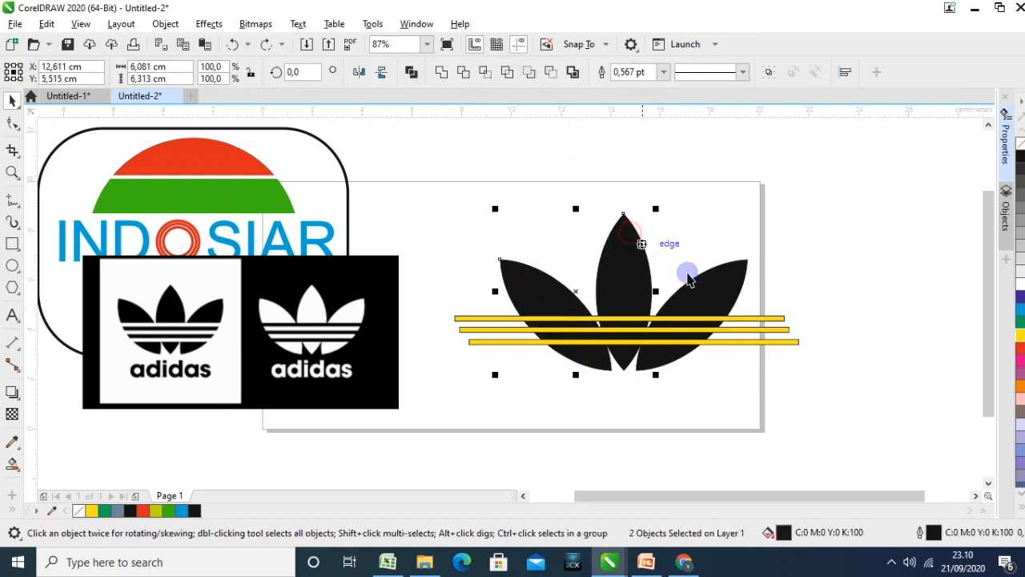
shift+click(724, 284)
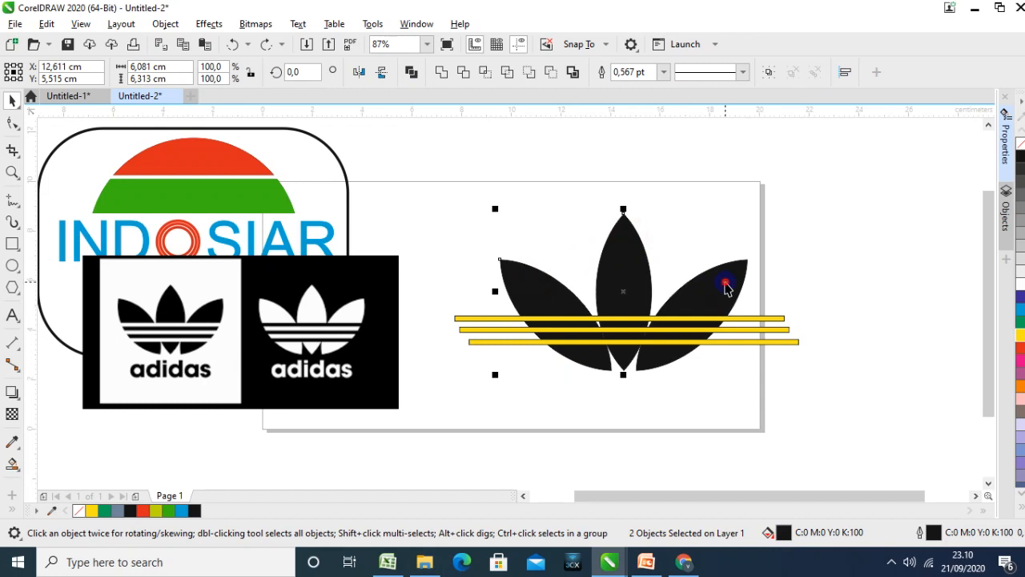
click(840, 232)
Group the three yellow stripes into one object
click(753, 318)
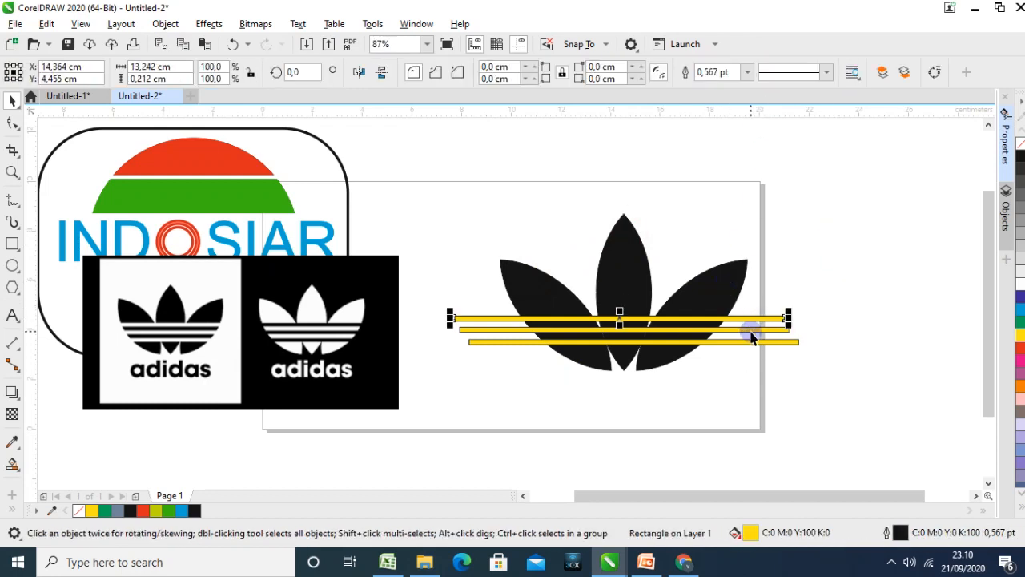
shift+click(749, 329)
shift+click(747, 342)
click(767, 72)
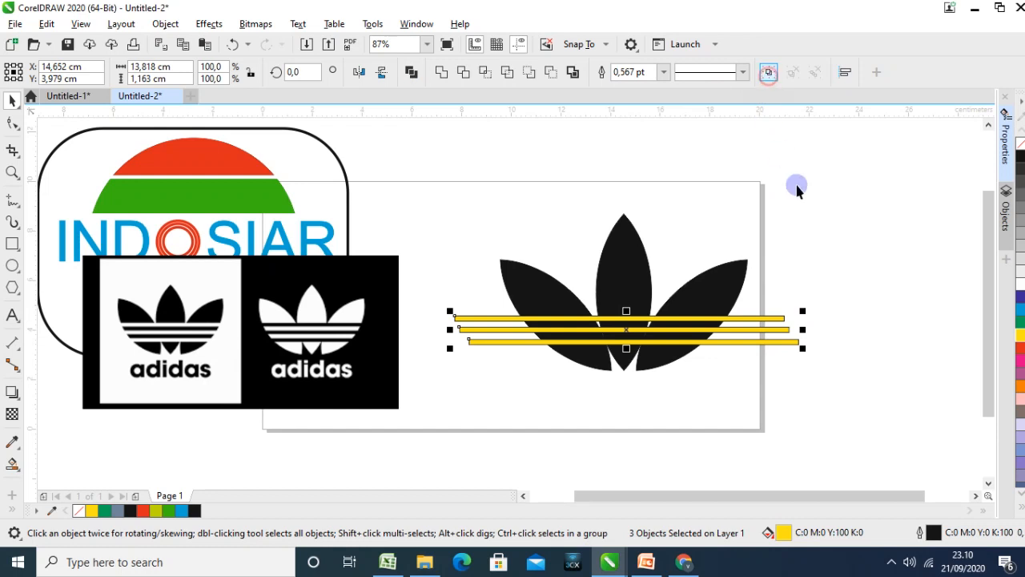
click(774, 326)
click(769, 320)
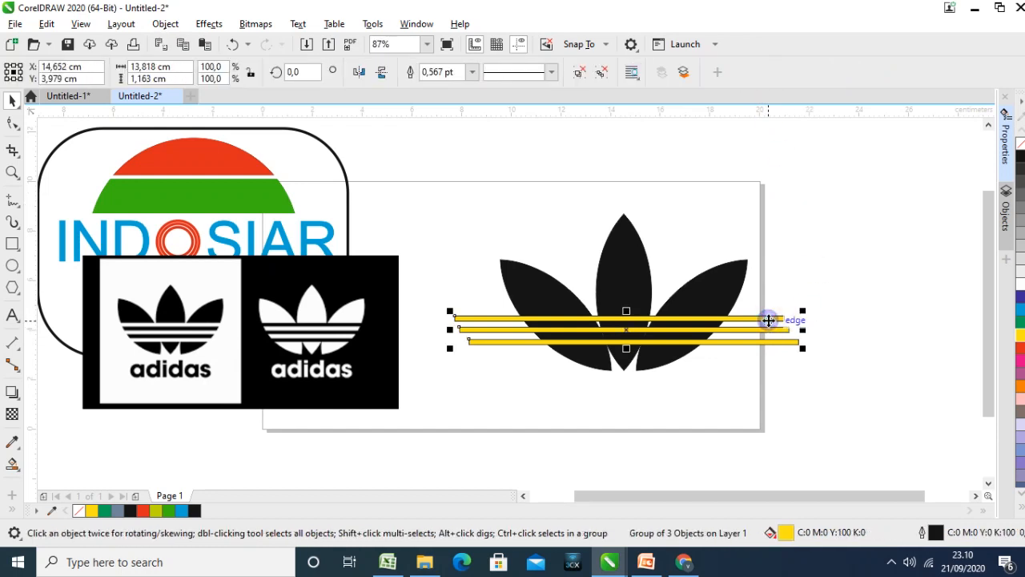
Try to trim the leaf group with the grouped stripes moved clear of it, and undo this along with the stripes' grouping
shift+click(623, 264)
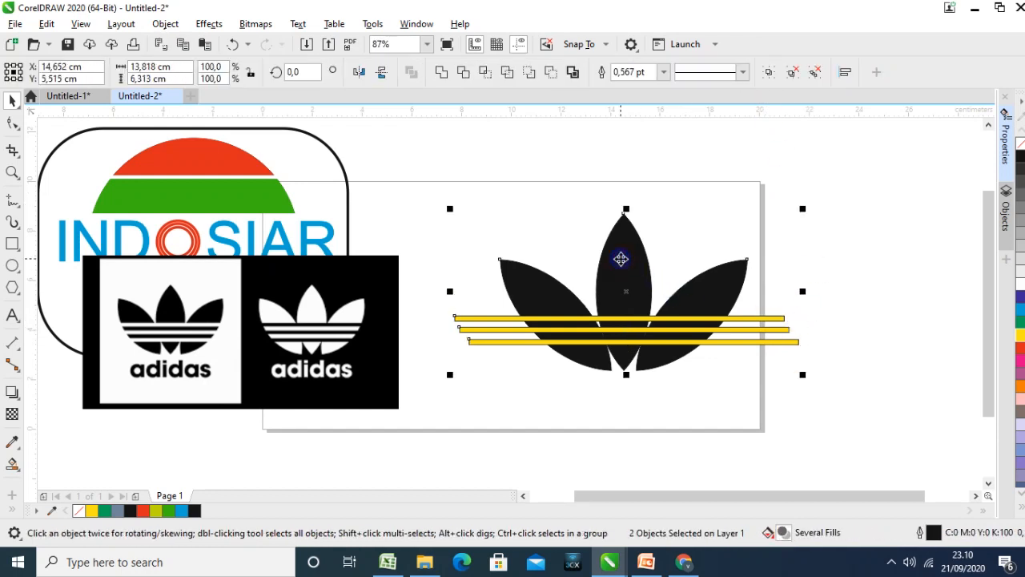
click(484, 73)
drag(511, 319, 517, 384)
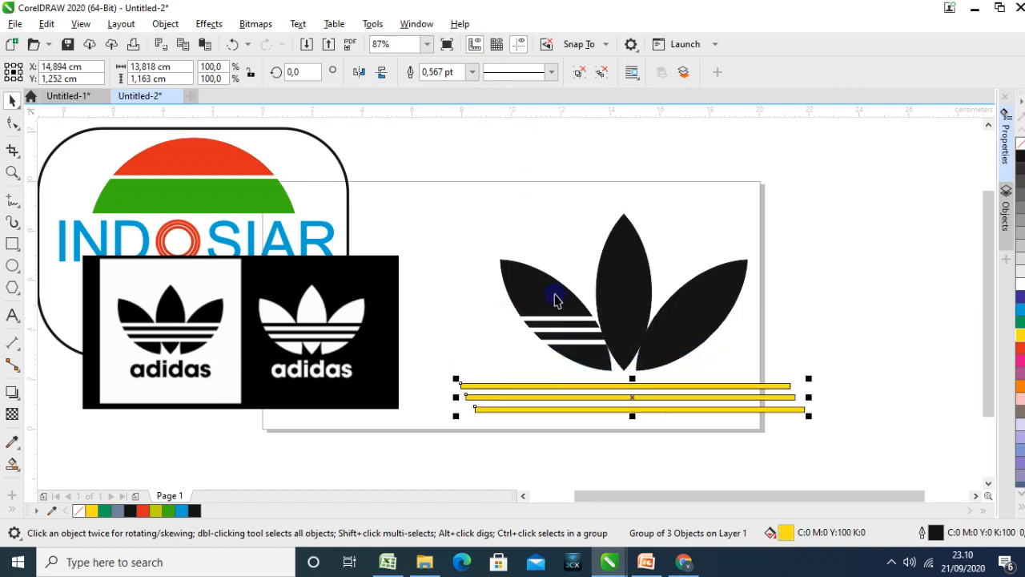
click(621, 286)
click(623, 287)
click(816, 336)
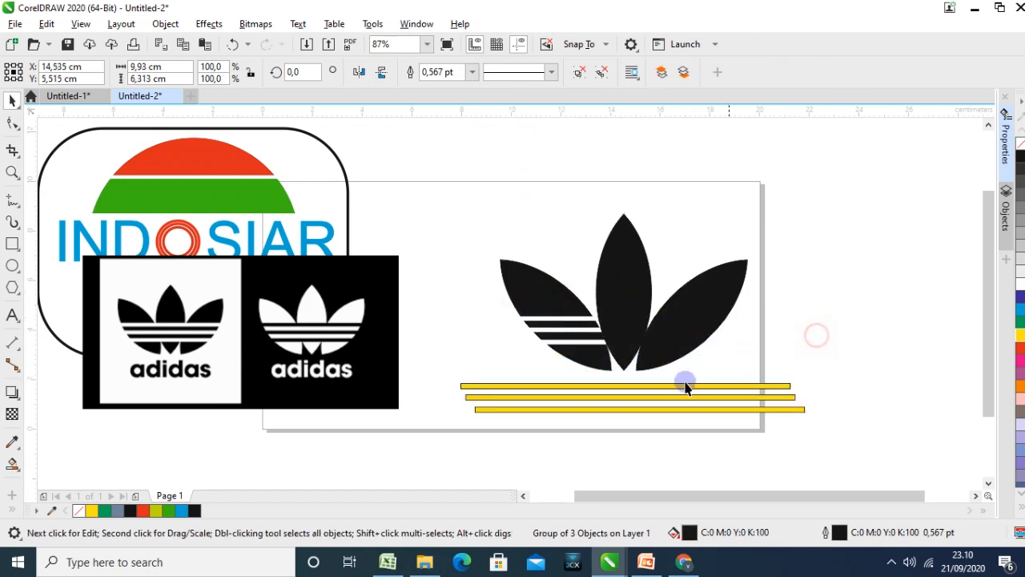
key(ctrl+z)
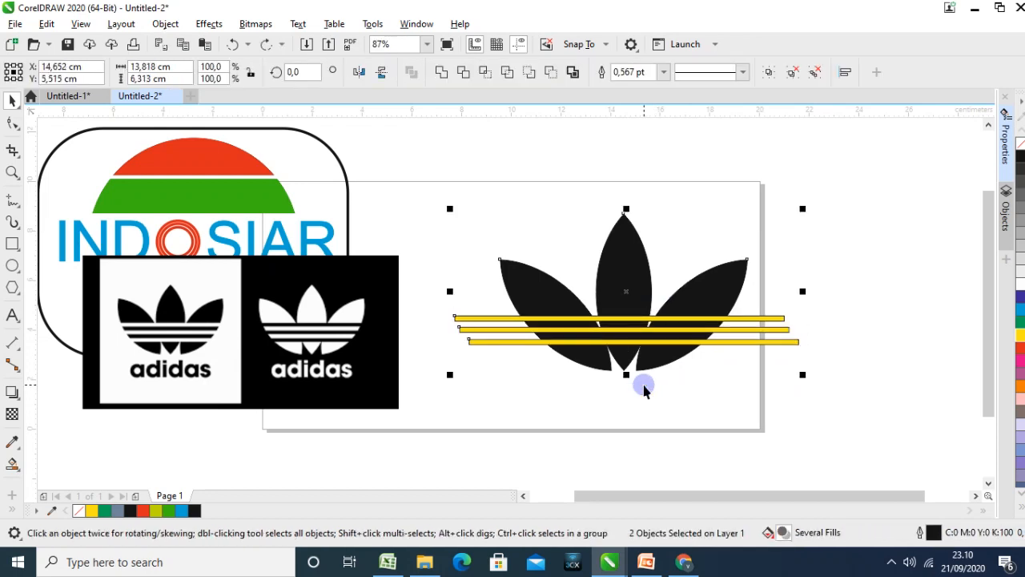
key(Escape)
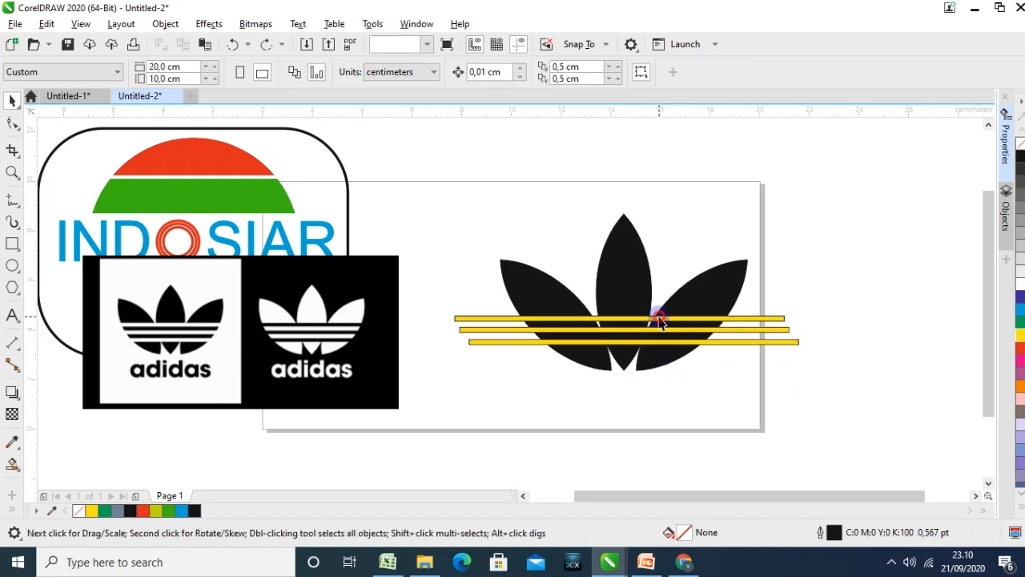
Intersect the top yellow stripe with the leaf group, and delete the resulting black piece after pulling it below the leaves
click(659, 317)
shift+click(545, 291)
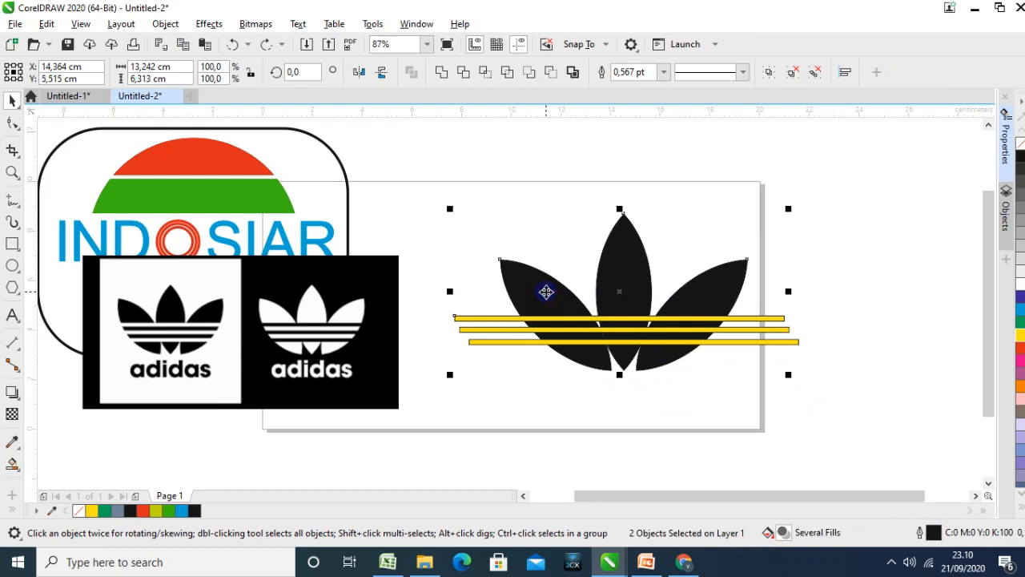
click(486, 72)
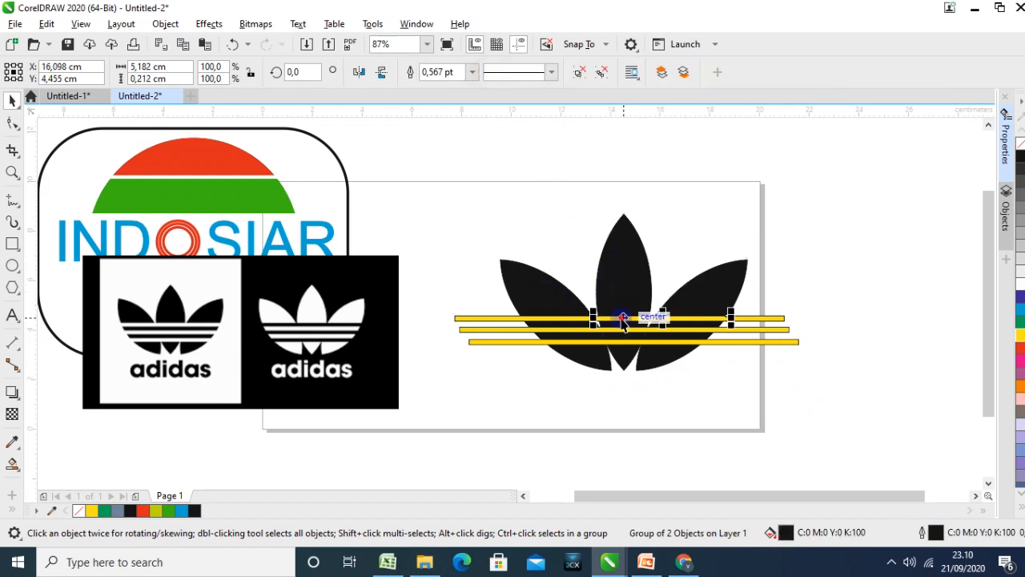
drag(623, 319, 627, 400)
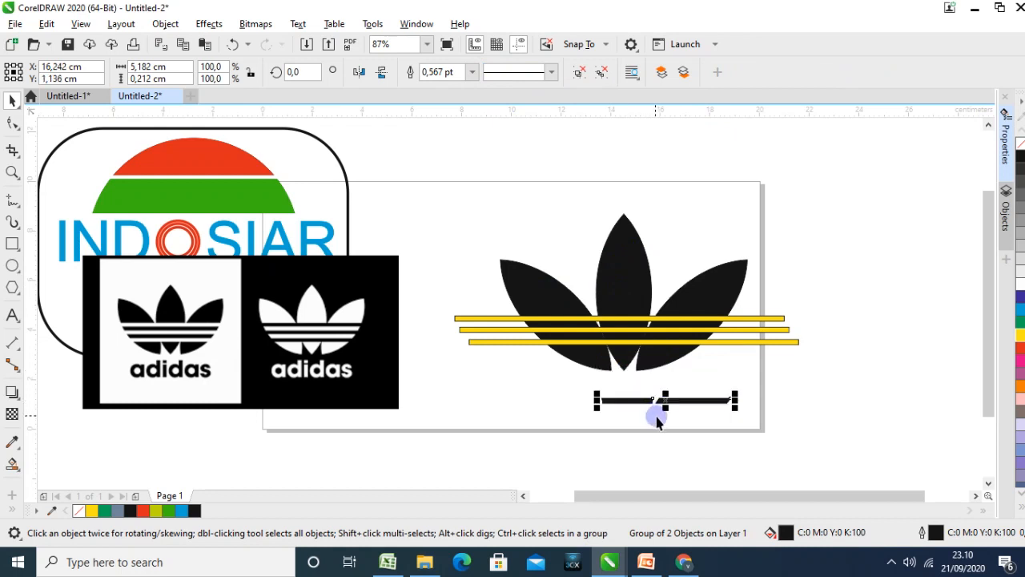
click(693, 415)
click(693, 402)
key(Delete)
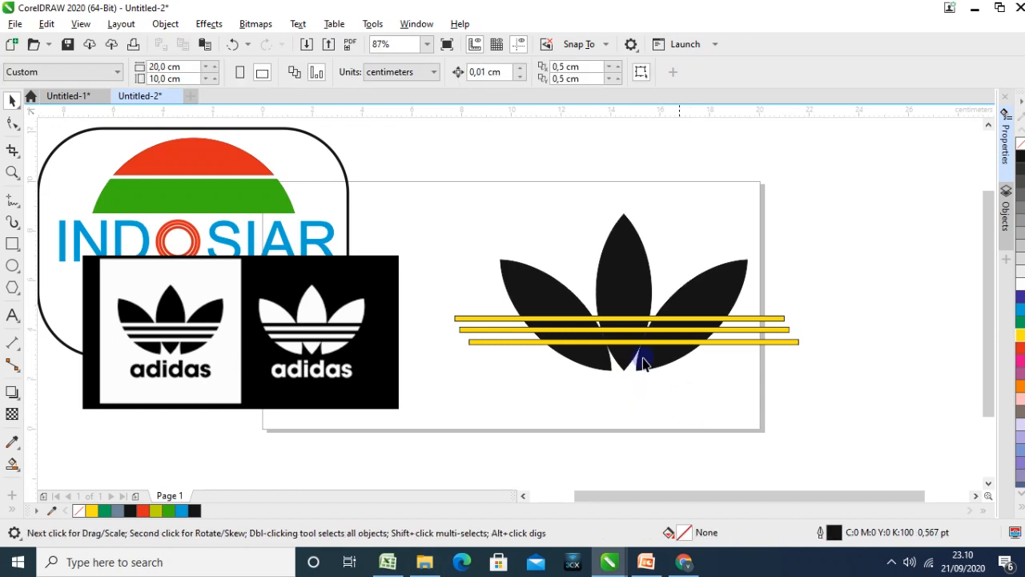
Try to cut the top yellow stripe out of the leaf group, lifting the stripe above the leaves, and undo the attempt
click(619, 319)
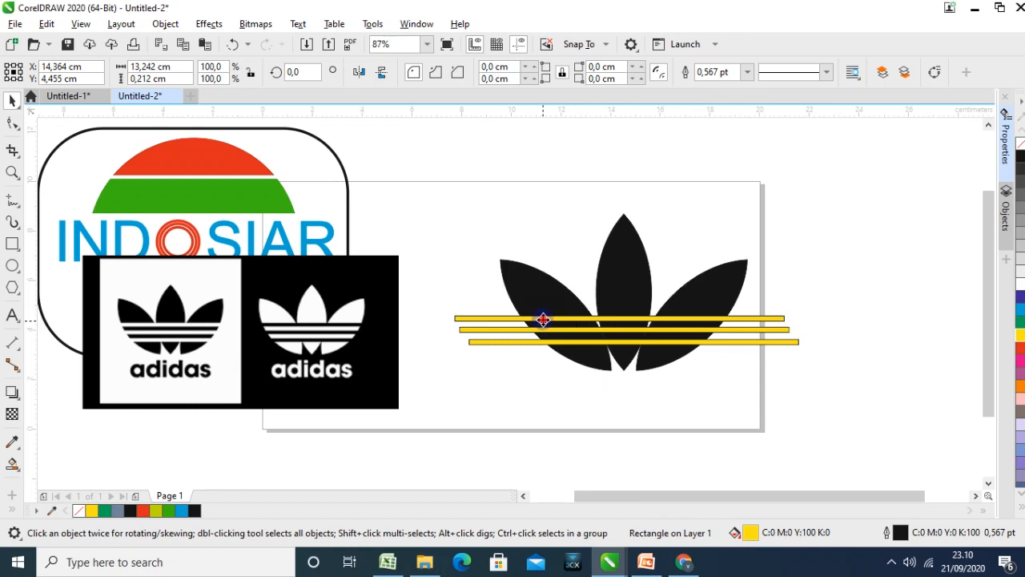
drag(543, 321, 547, 207)
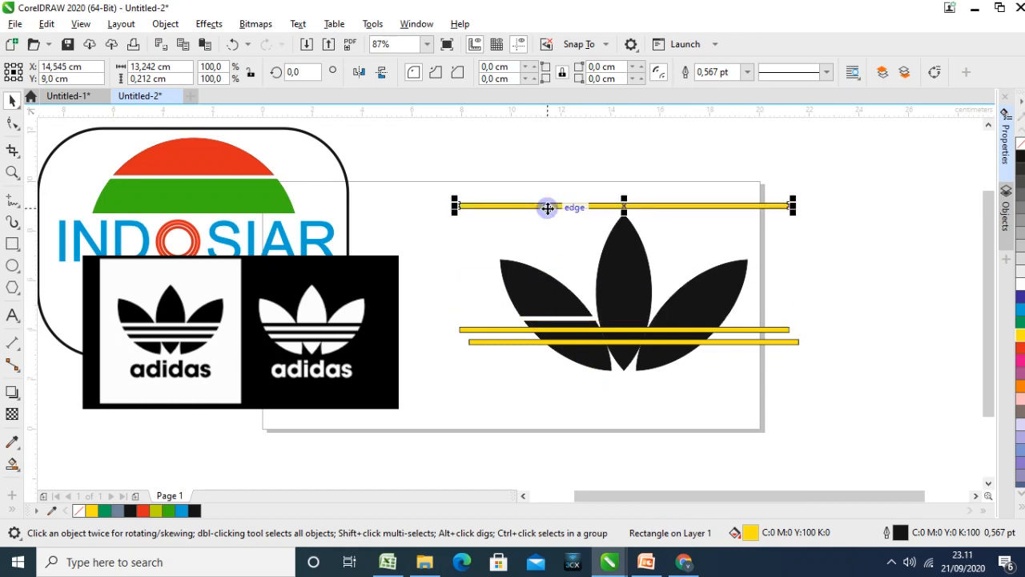
key(ctrl+z)
key(Escape)
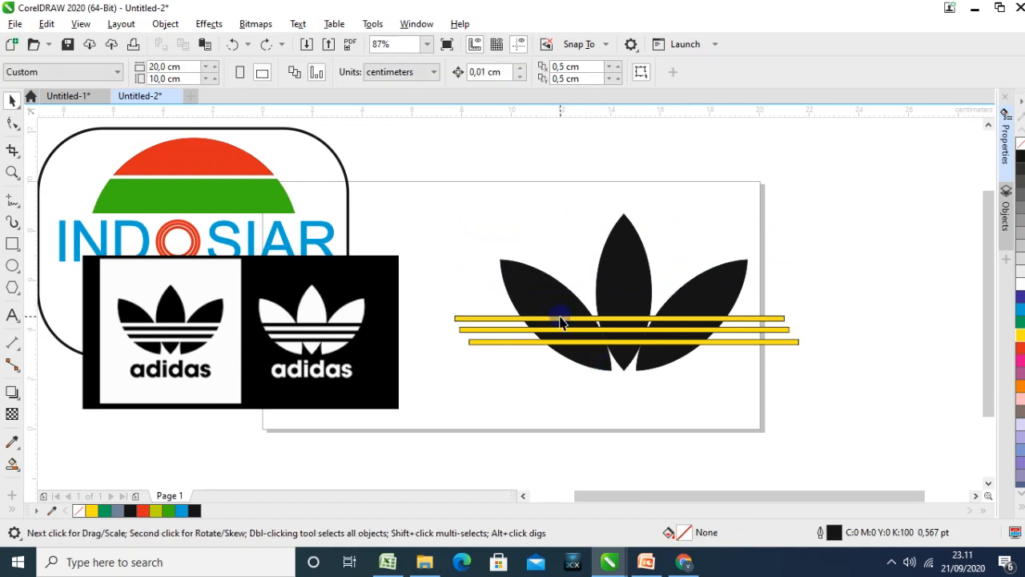
Undo the intersection and the grouping of the leaves, back to the three separate leaves and stripes
click(560, 319)
key(ctrl+z)
key(ctrl+z)
key(ctrl+z)
key(ctrl+z)
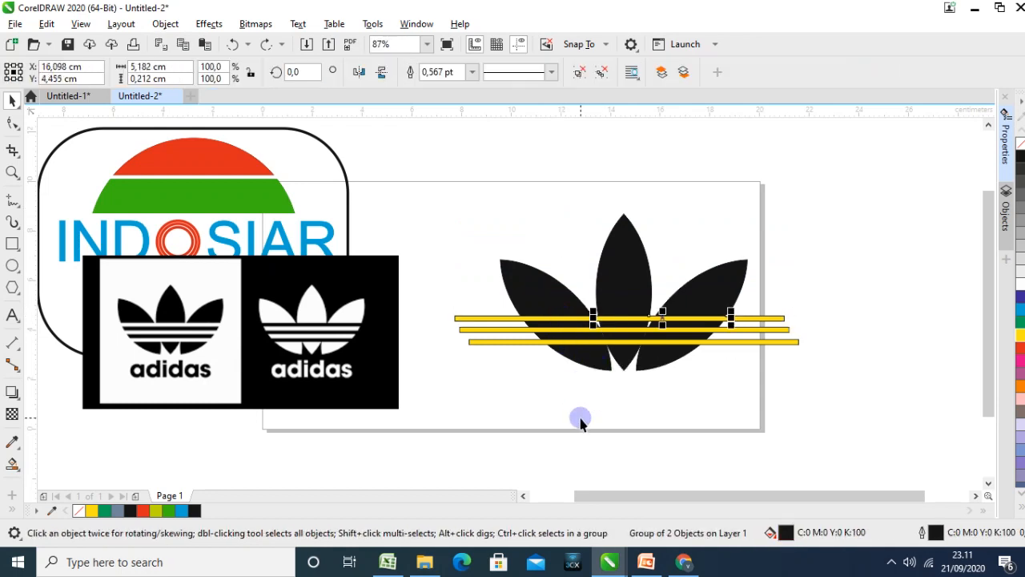
key(ctrl+z)
key(ctrl+z)
key(ctrl+z)
key(ctrl+z)
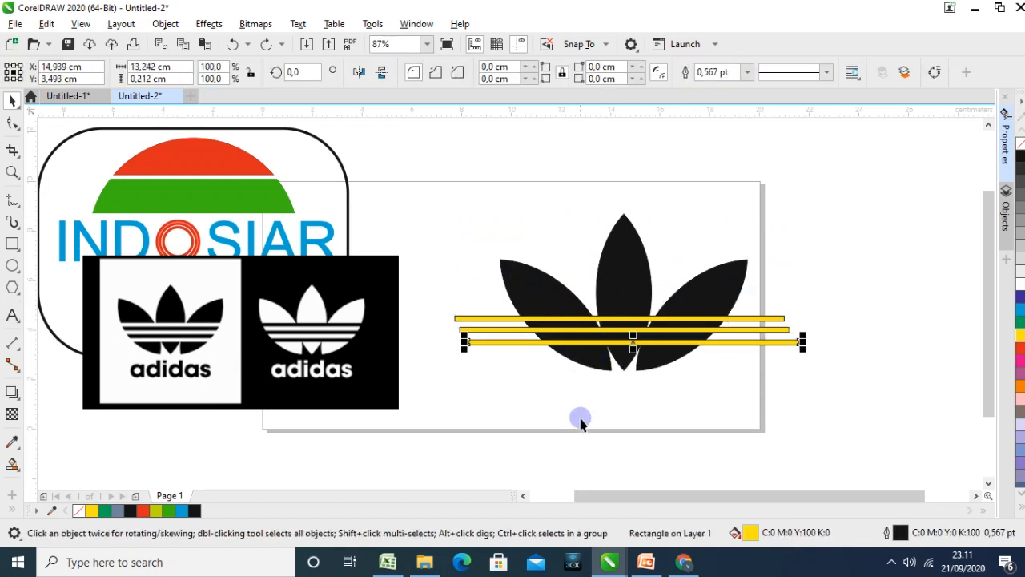
Nudge the bottom yellow stripe slightly down and back up to match the spacing of the other stripes
key(Down)
key(Down)
key(Down)
key(Down)
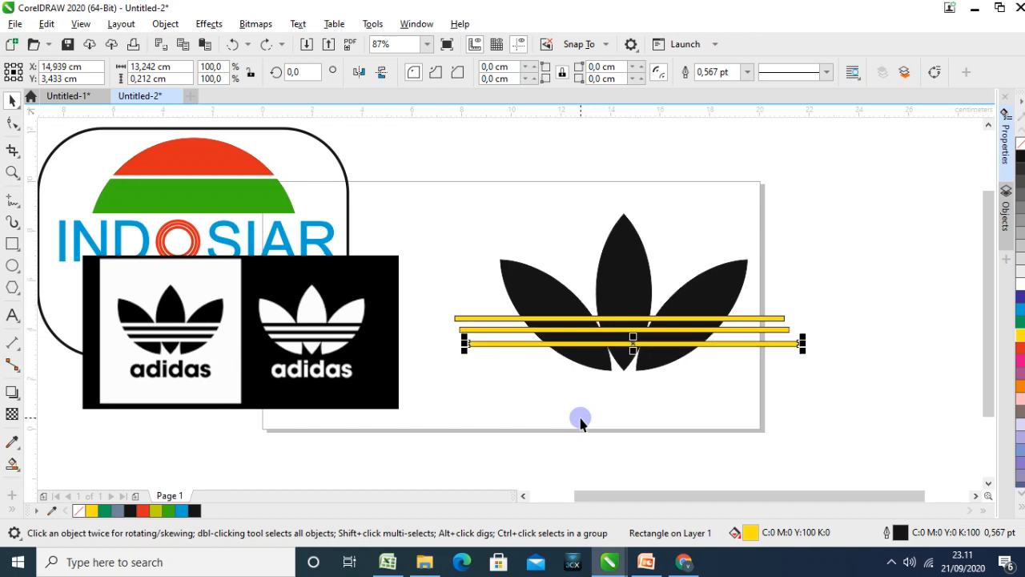
click(579, 395)
click(559, 344)
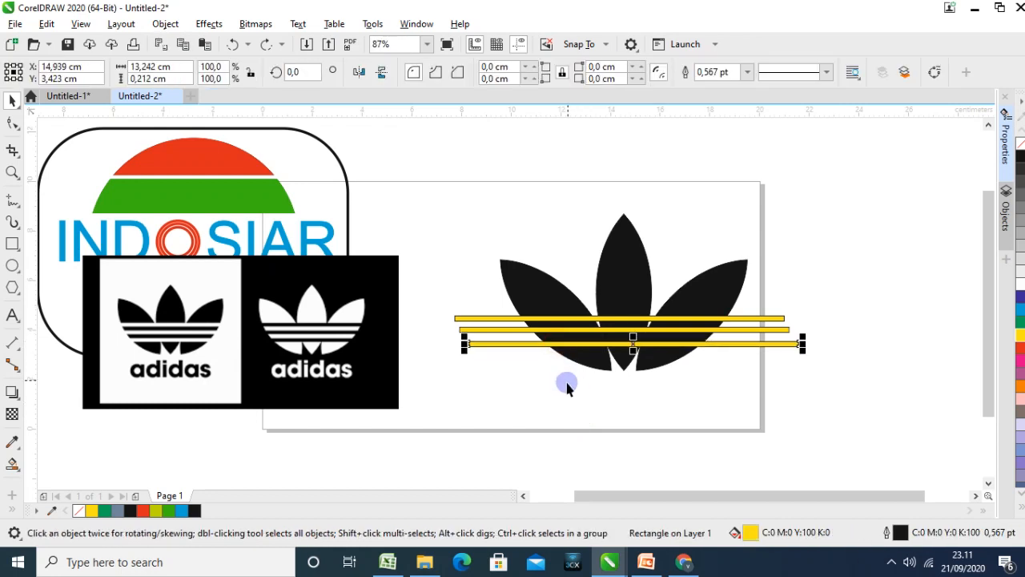
key(Up)
key(Up)
key(Up)
key(Up)
key(Up)
key(Up)
key(Up)
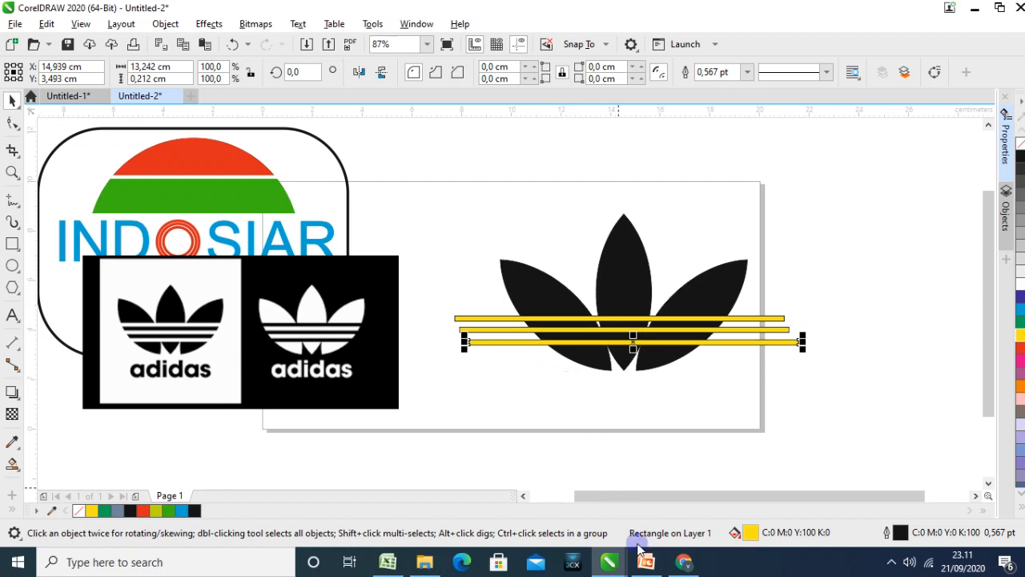
Review the WELD and TRIM example slides in PowerPoint, and return to the Untitled-2 drawing in CorelDRAW
click(645, 561)
scroll(42, 299, up, 10)
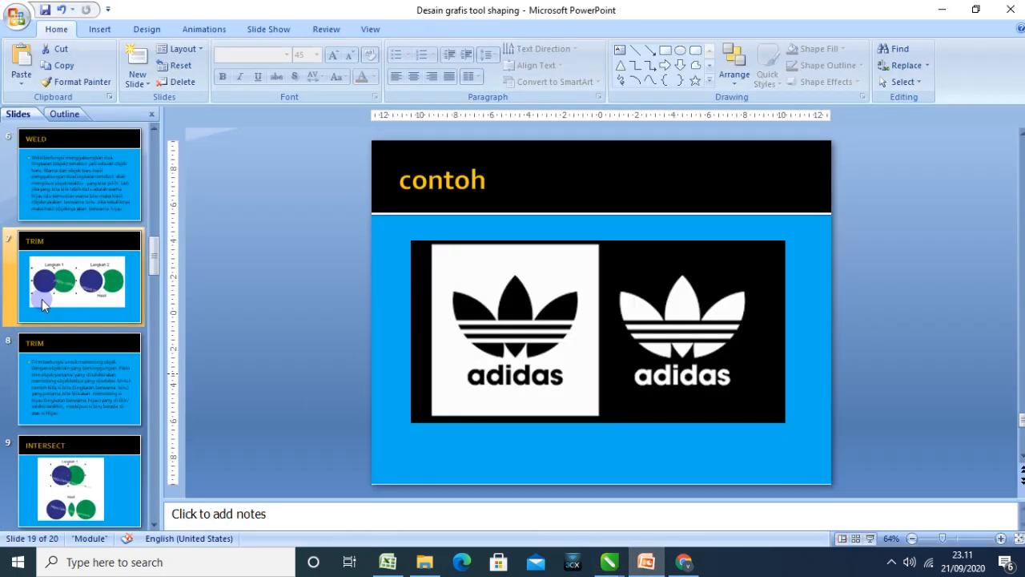
scroll(51, 285, up, 5)
scroll(56, 294, down, 3)
click(58, 298)
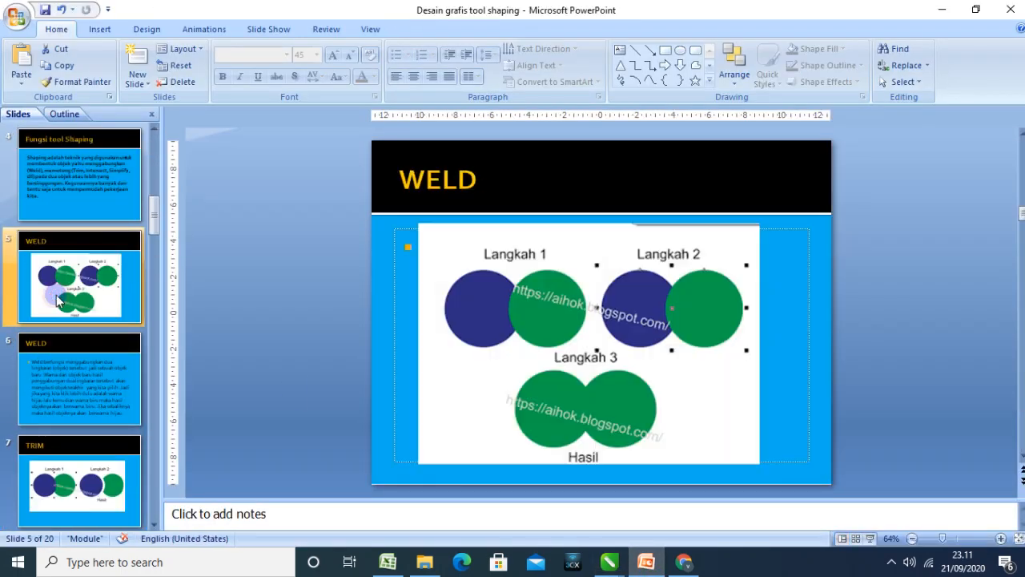
click(60, 462)
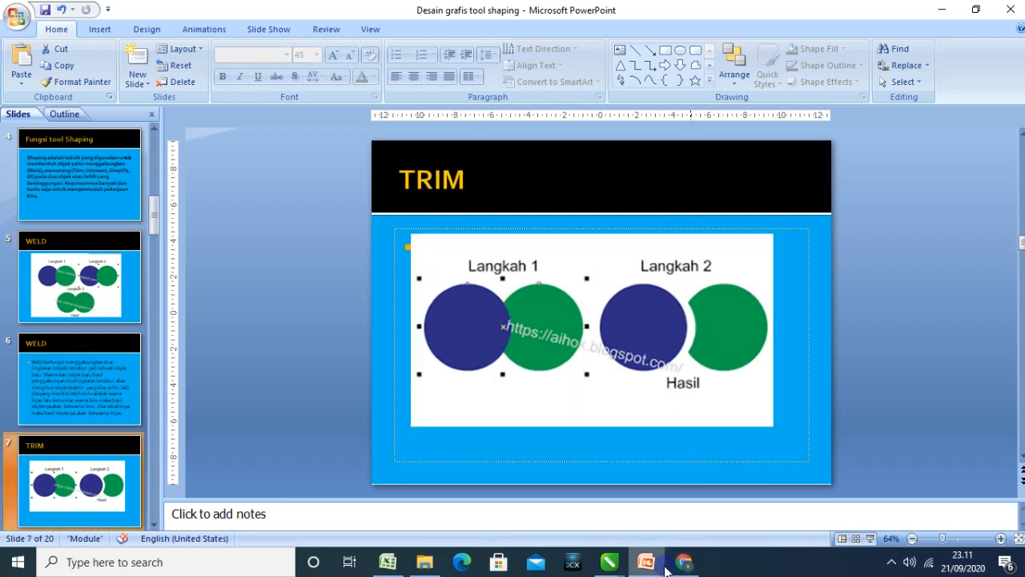
mouse_move(647, 566)
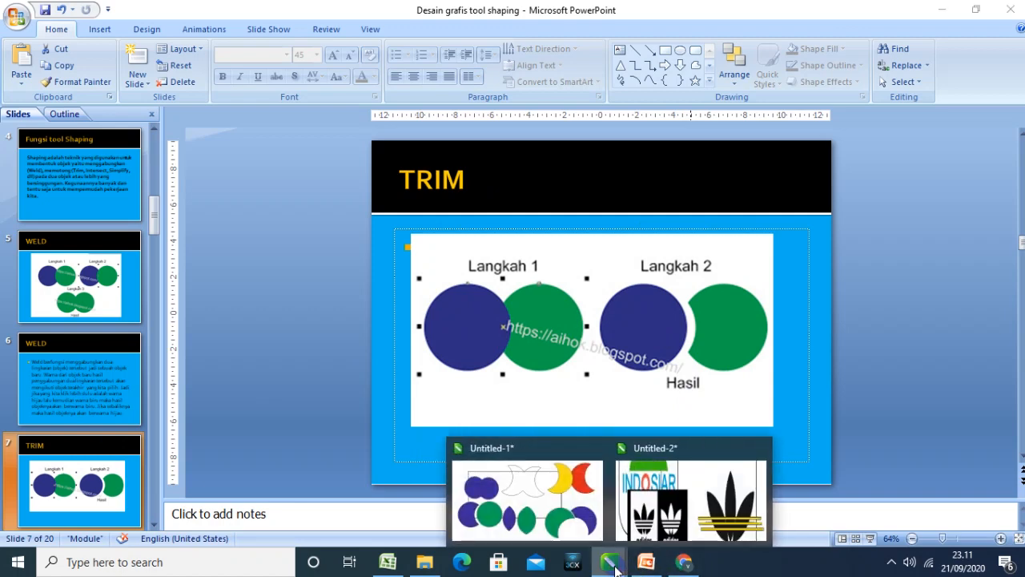
click(724, 498)
click(655, 450)
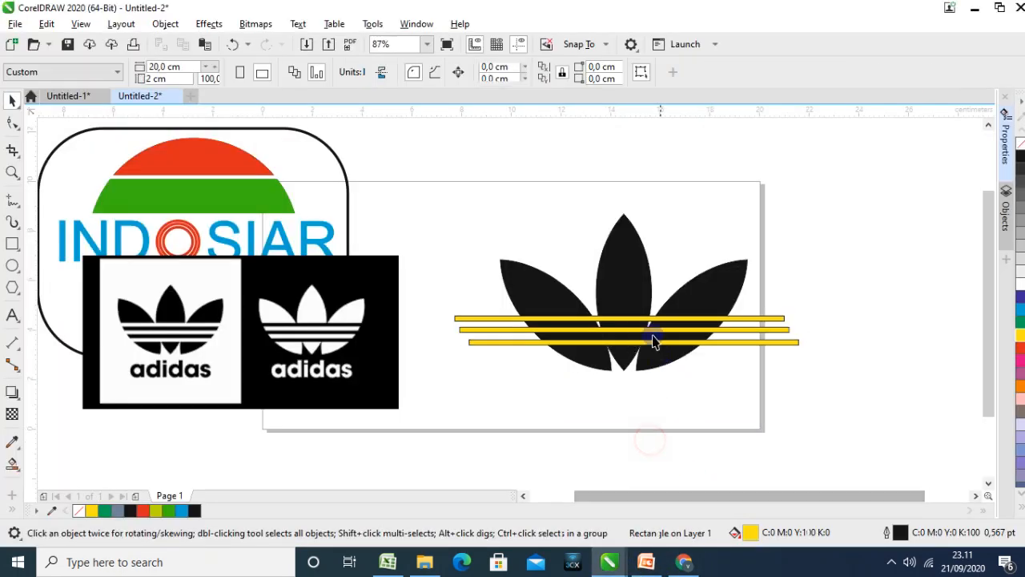
Apply Simplify to the top yellow stripe and all three separate leaves, and move the stripe up above the leaves
click(644, 318)
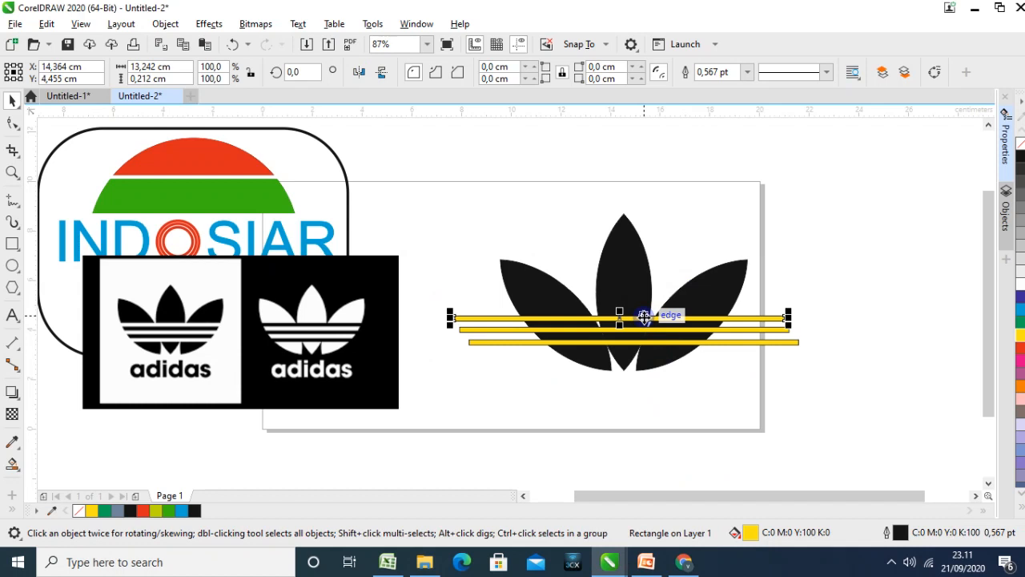
click(653, 406)
click(557, 318)
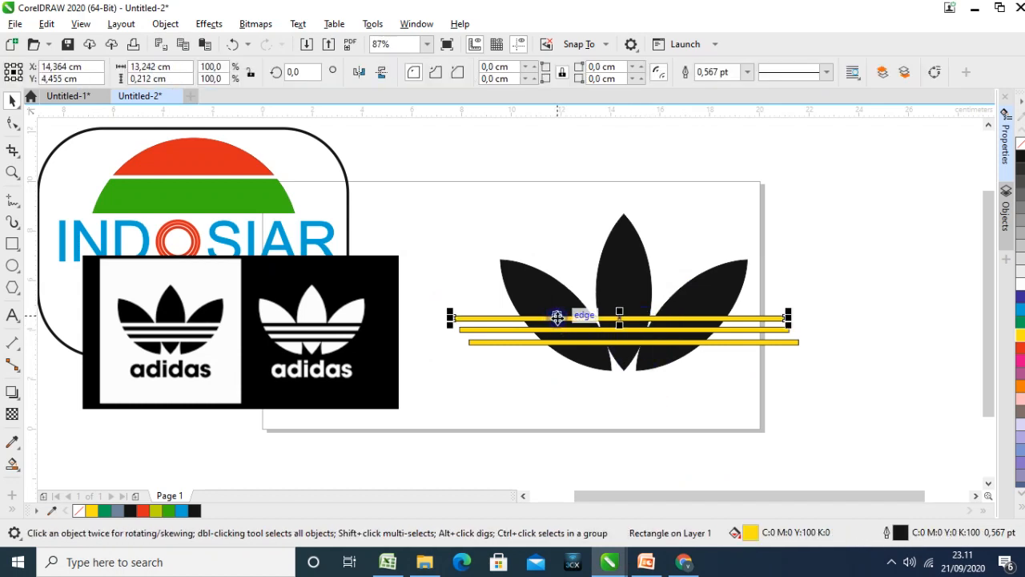
click(627, 244)
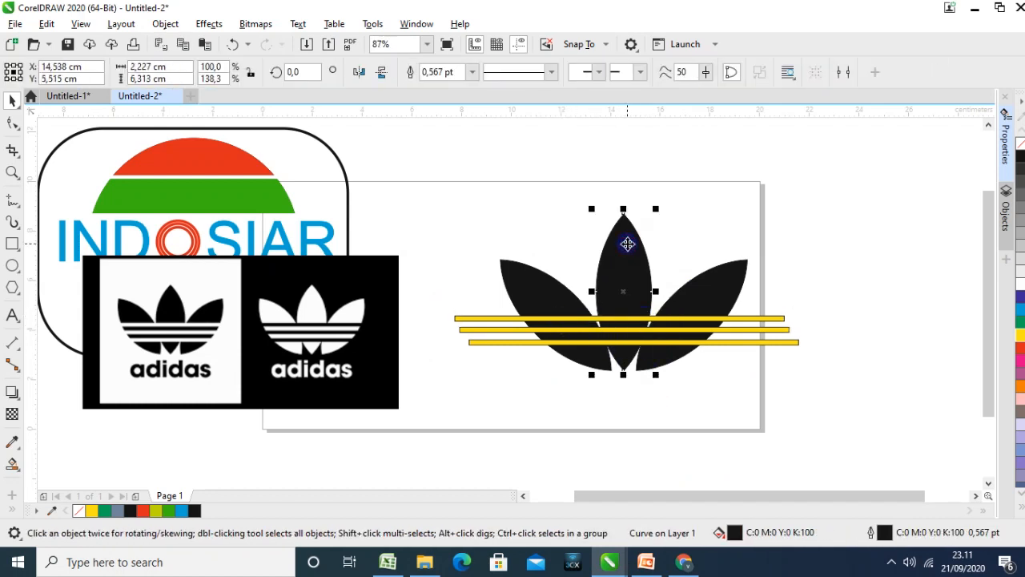
click(543, 320)
shift+click(536, 288)
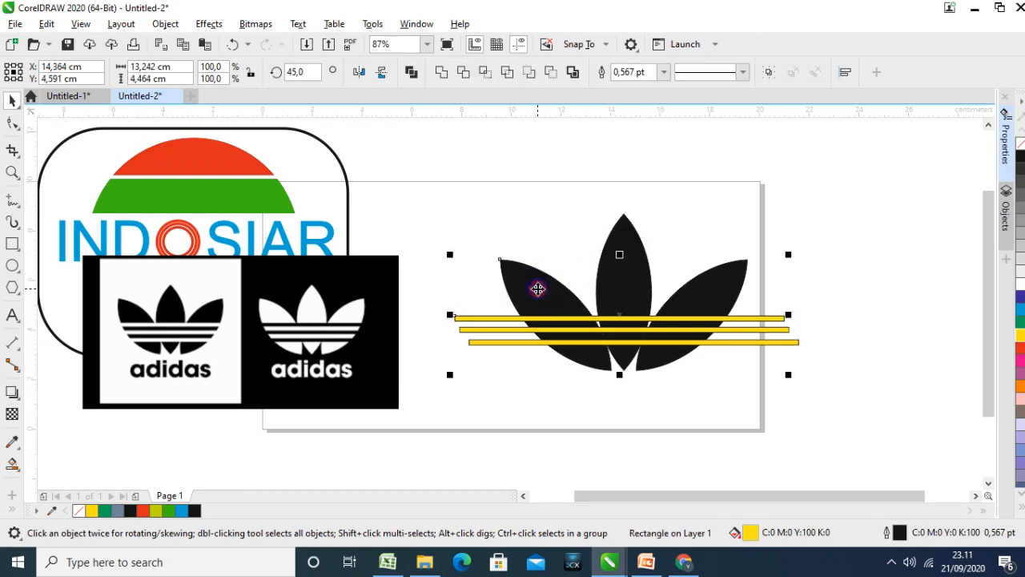
shift+click(632, 240)
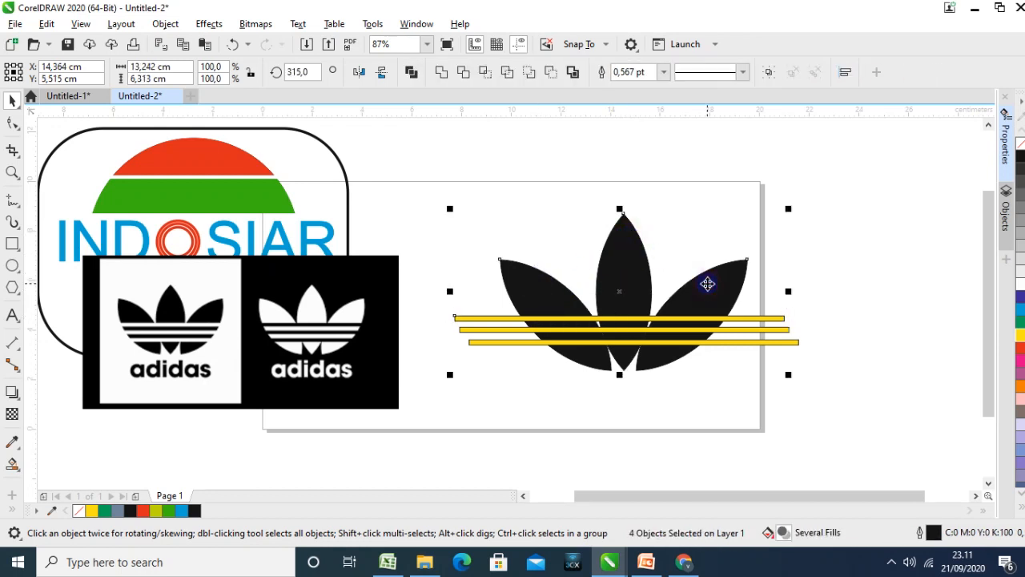
click(500, 76)
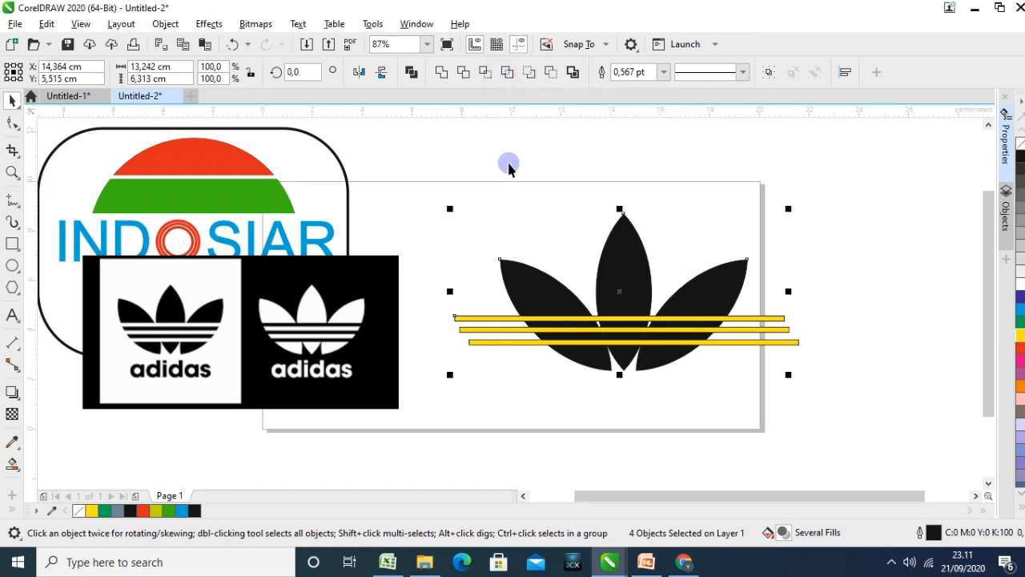
click(499, 346)
drag(481, 318, 490, 182)
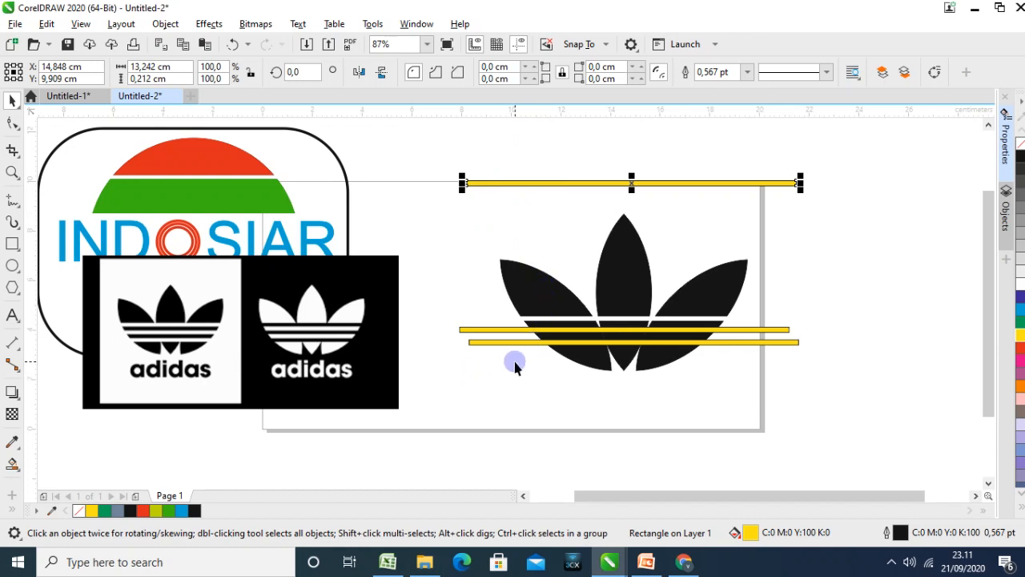
Apply Simplify to the two yellow stripes lying across the leaves together with all three leaves
click(504, 329)
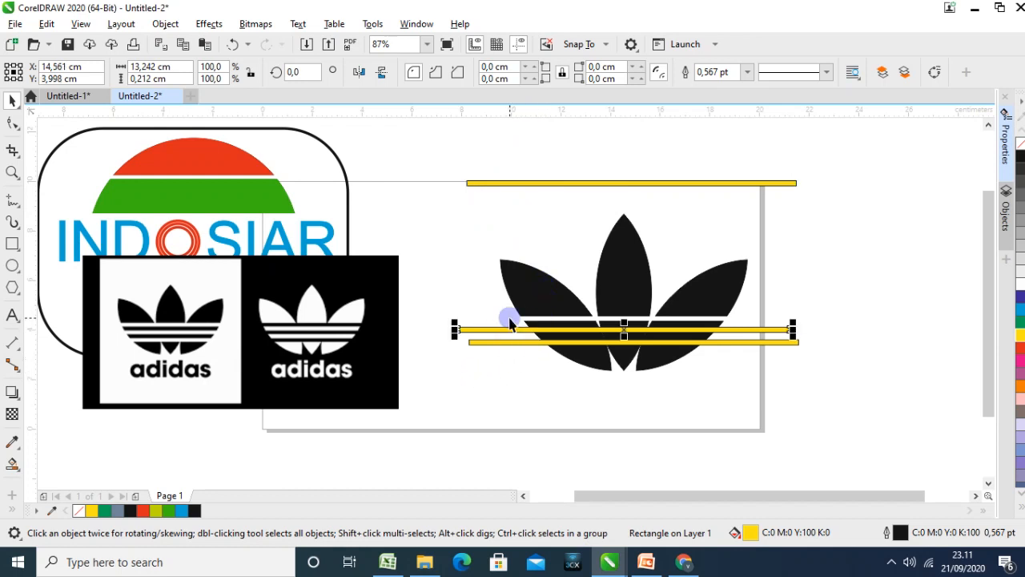
shift+click(490, 343)
shift+click(593, 359)
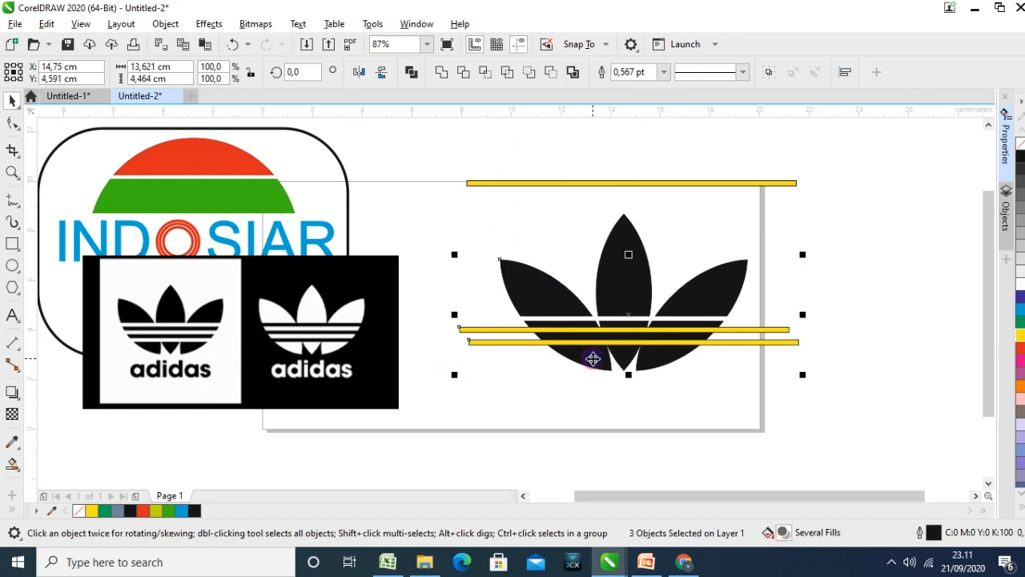
shift+click(628, 229)
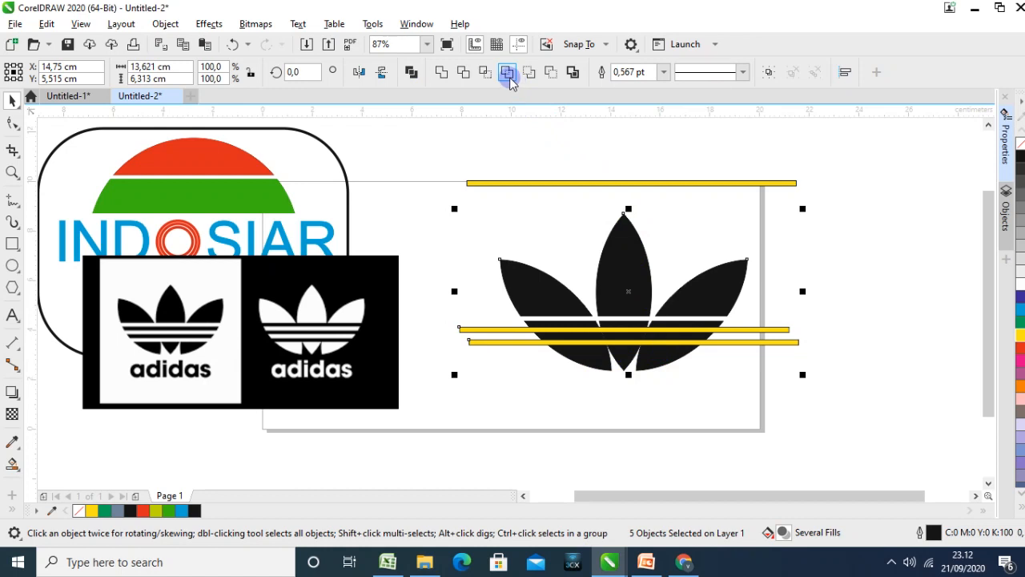
click(507, 344)
Move the lower two yellow stripes clear below the leaves, undoing the accidental move of the whole selection
drag(507, 344, 505, 396)
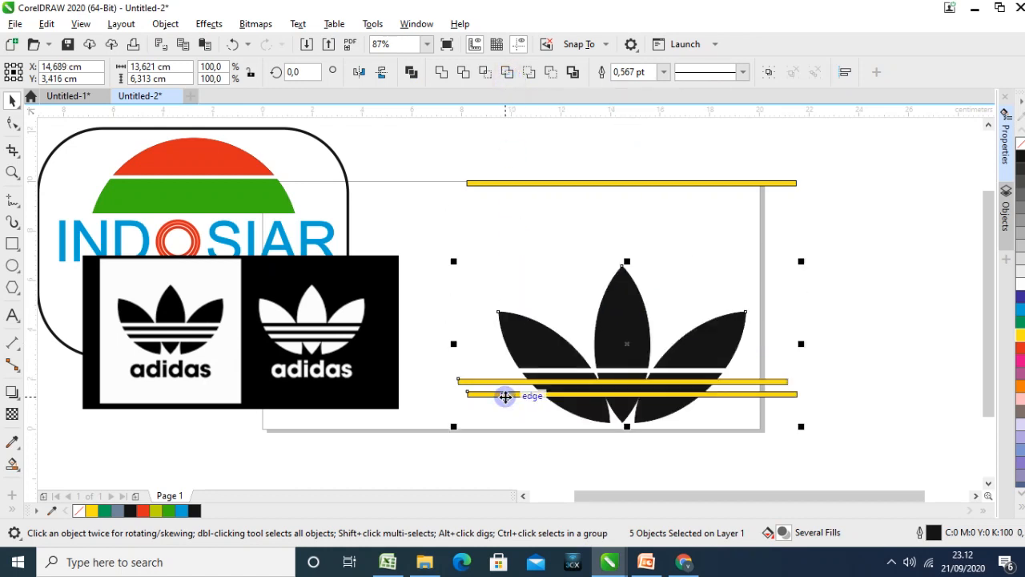
key(ctrl+z)
click(496, 346)
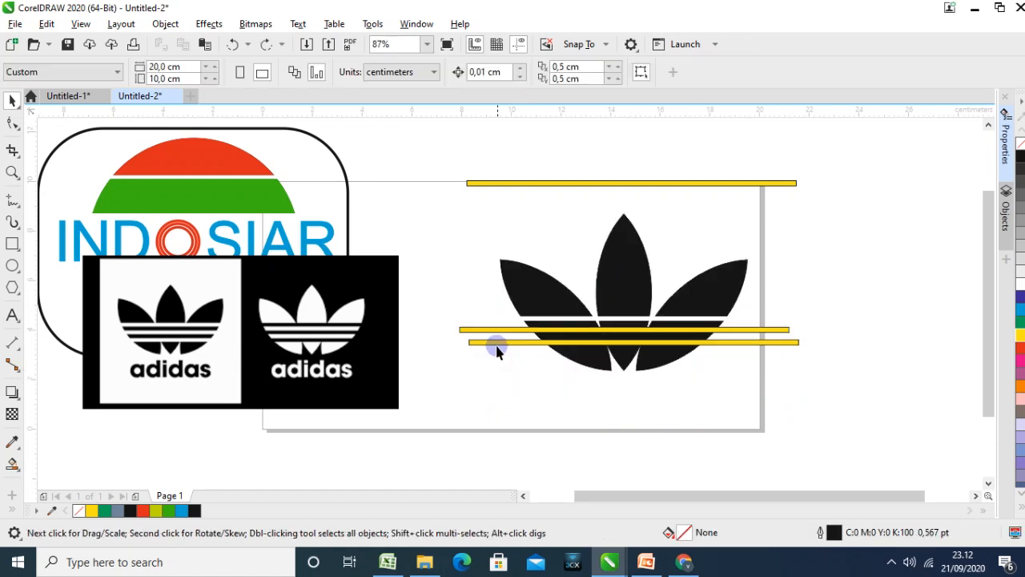
drag(498, 395, 496, 405)
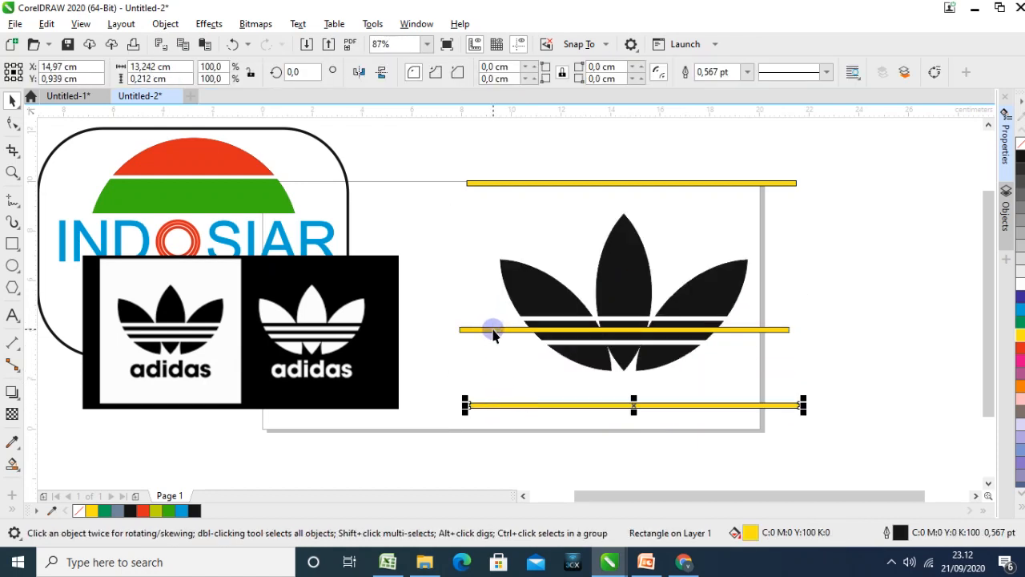
drag(494, 335, 493, 382)
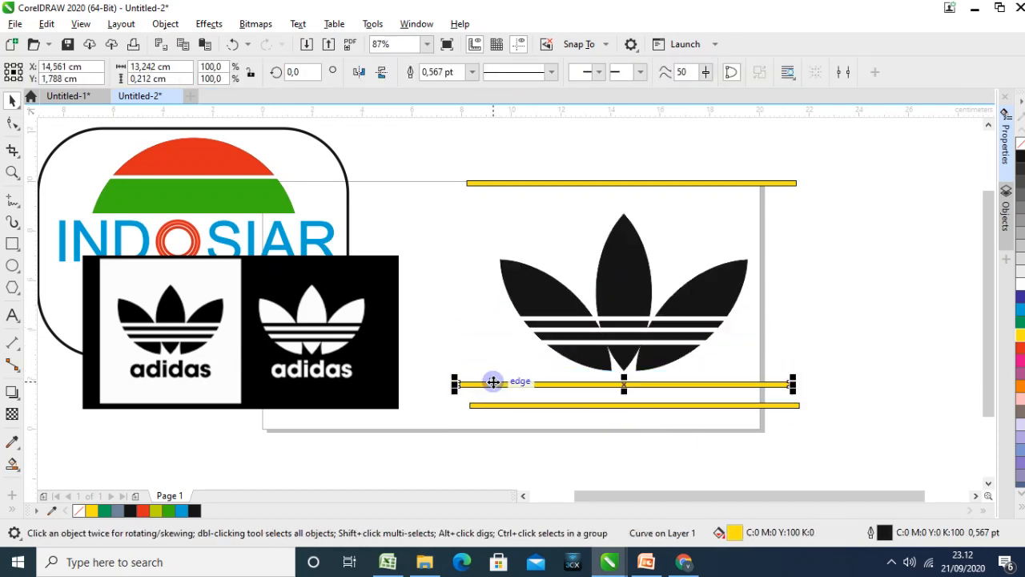
Delete all three yellow stripes, leaving only the cut trefoil leaves
click(561, 386)
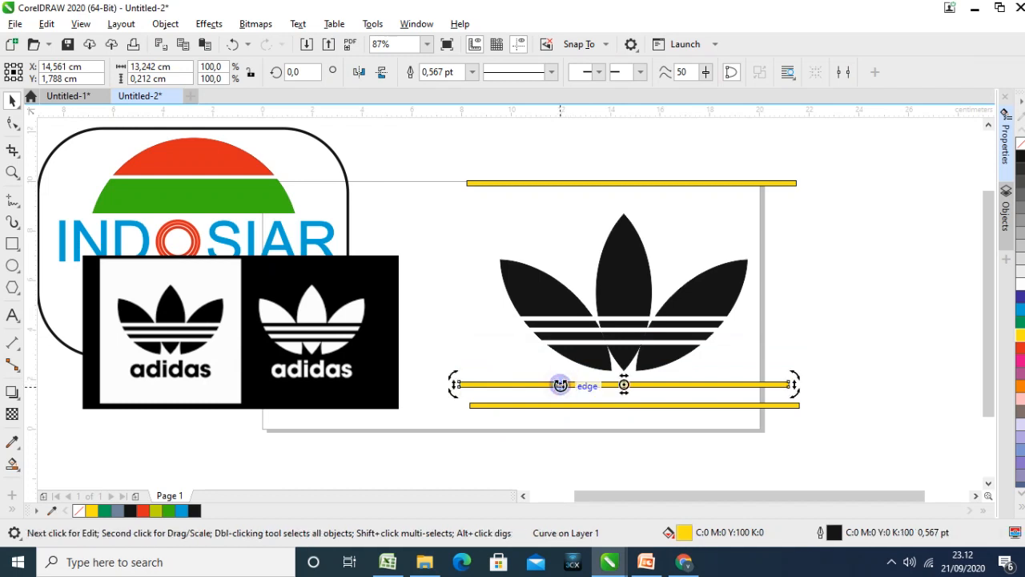
key(Delete)
drag(531, 404, 591, 307)
click(607, 195)
click(606, 183)
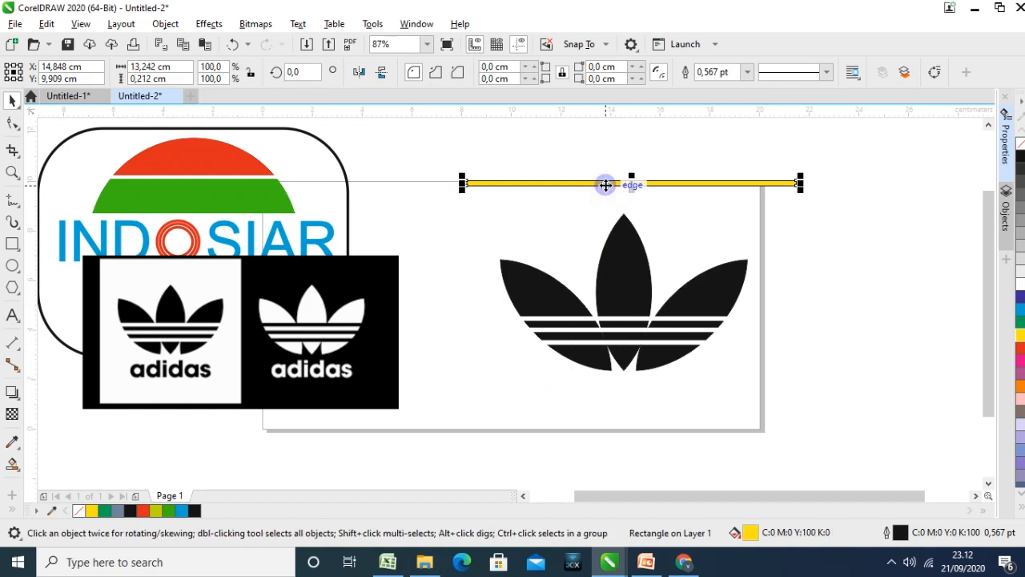
key(Delete)
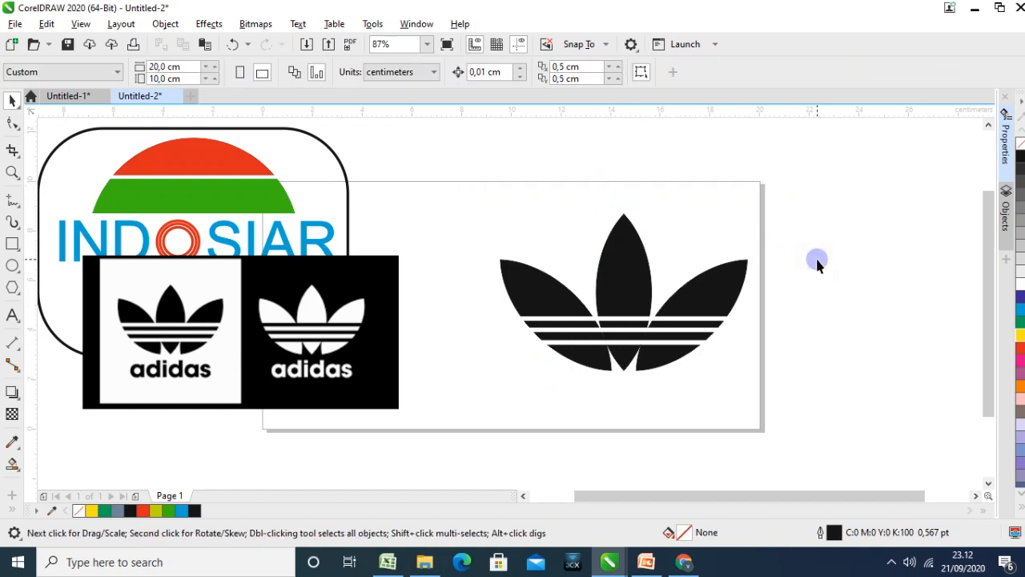
click(821, 309)
Add the artistic text "adidas" in 24 pt Arial and place it just below the middle leaf
click(12, 315)
click(554, 379)
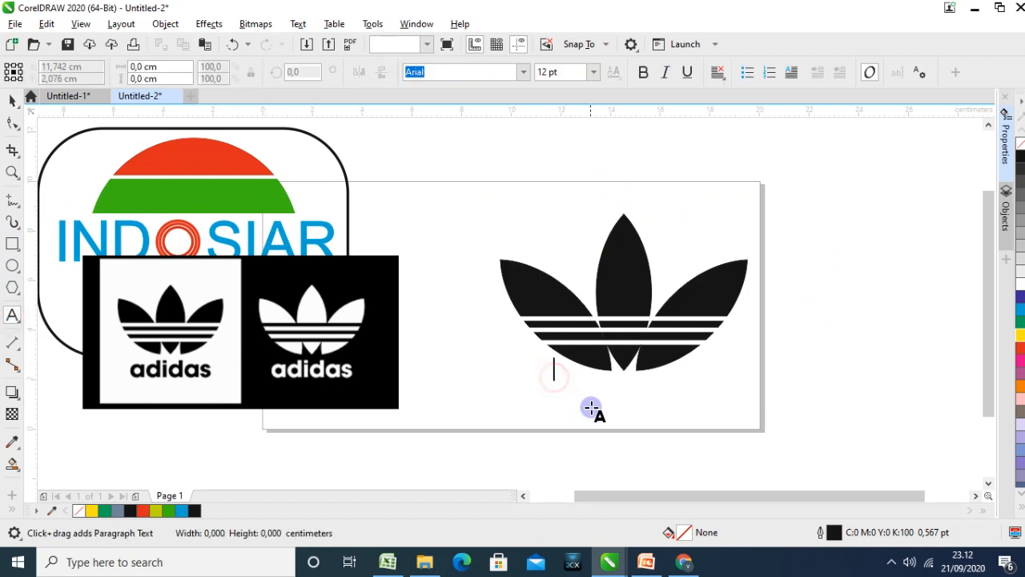
text(adidas)
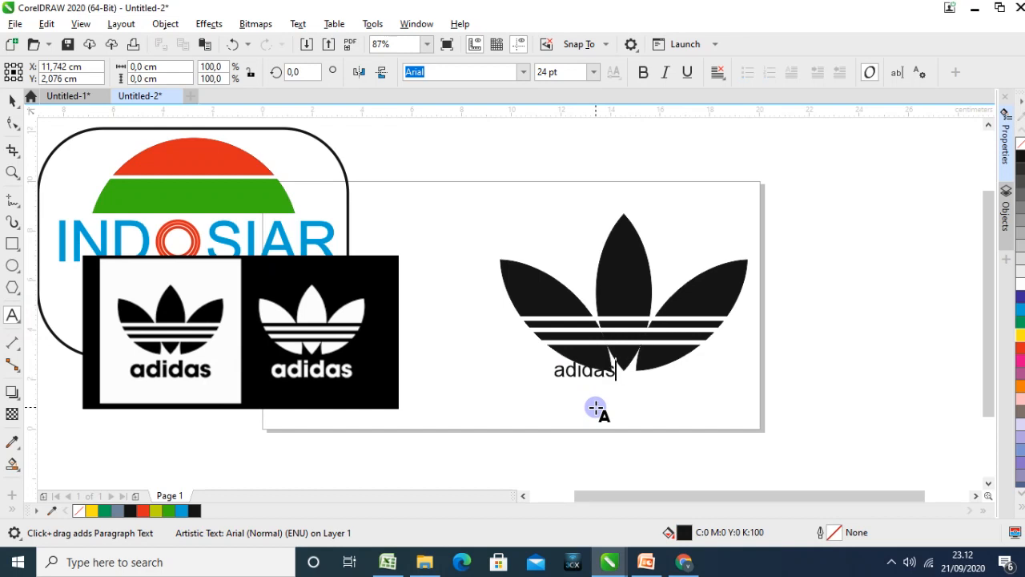
click(12, 100)
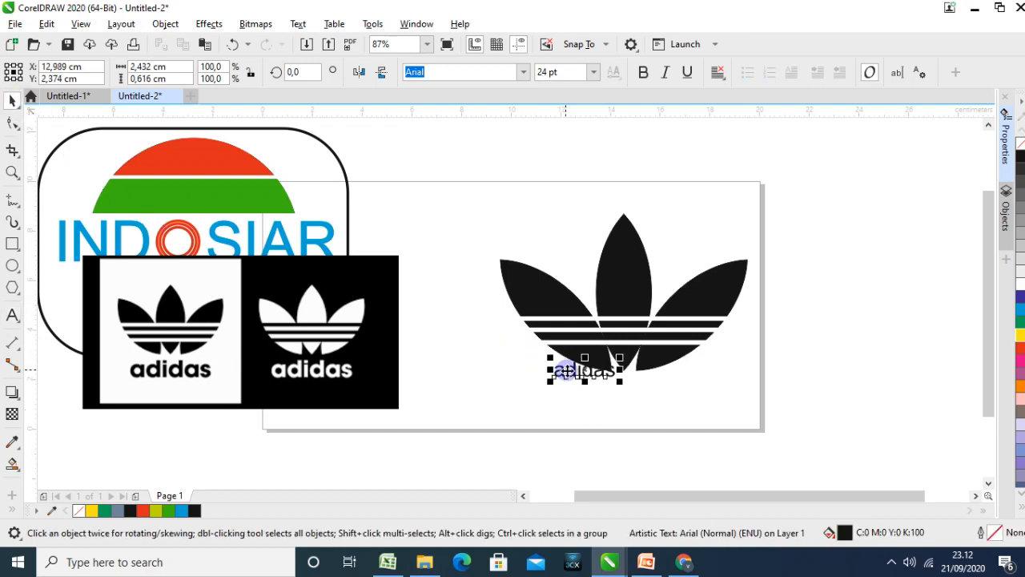
drag(566, 370, 614, 389)
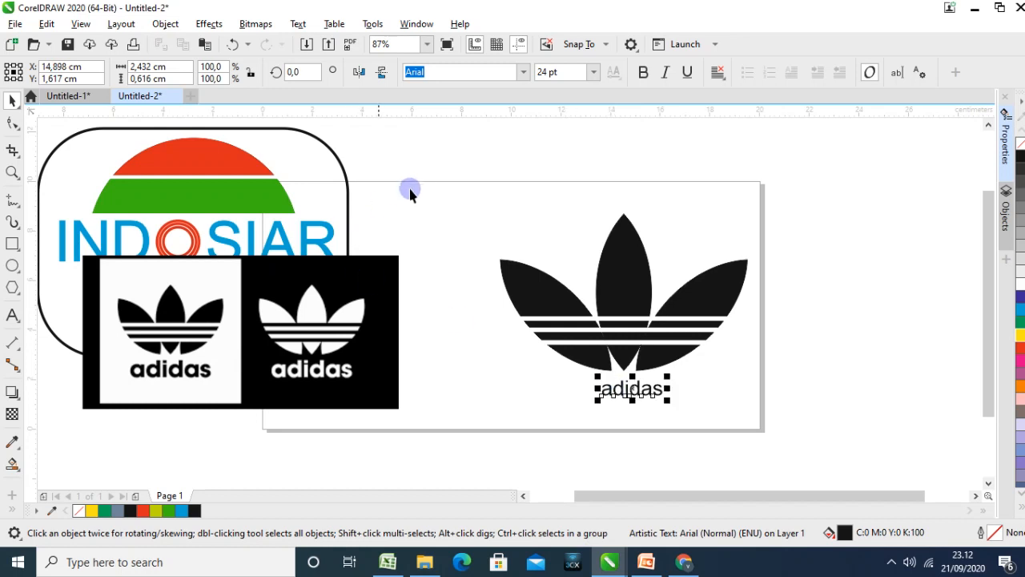
Make the adidas text bold and enlarge it to about 29.5 pt
click(643, 73)
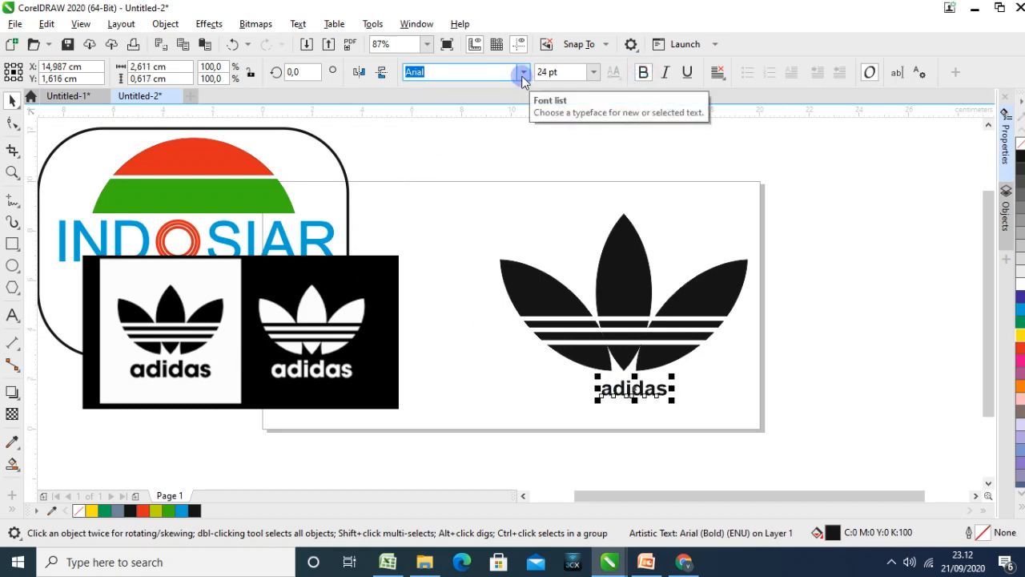
drag(672, 398, 635, 396)
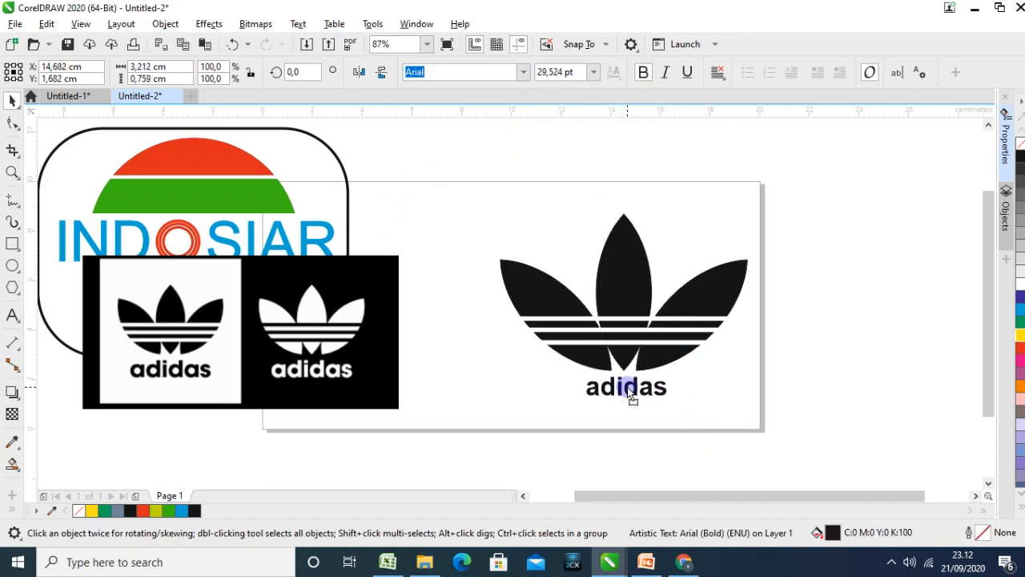
click(627, 387)
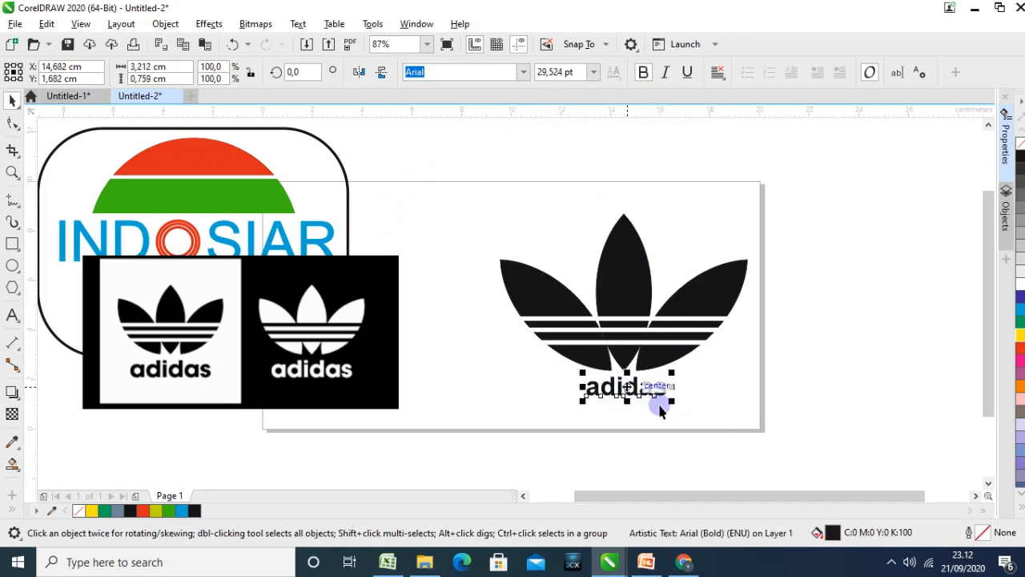
Change the adidas text's font to Arial Rounded MT Bold and enlarge it to about 35.5 pt
click(522, 74)
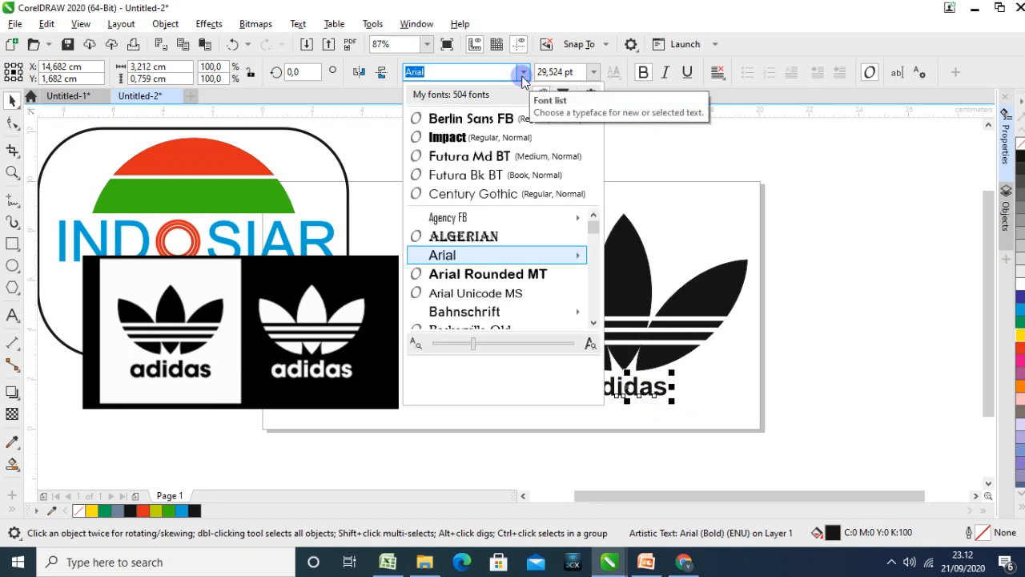
click(490, 274)
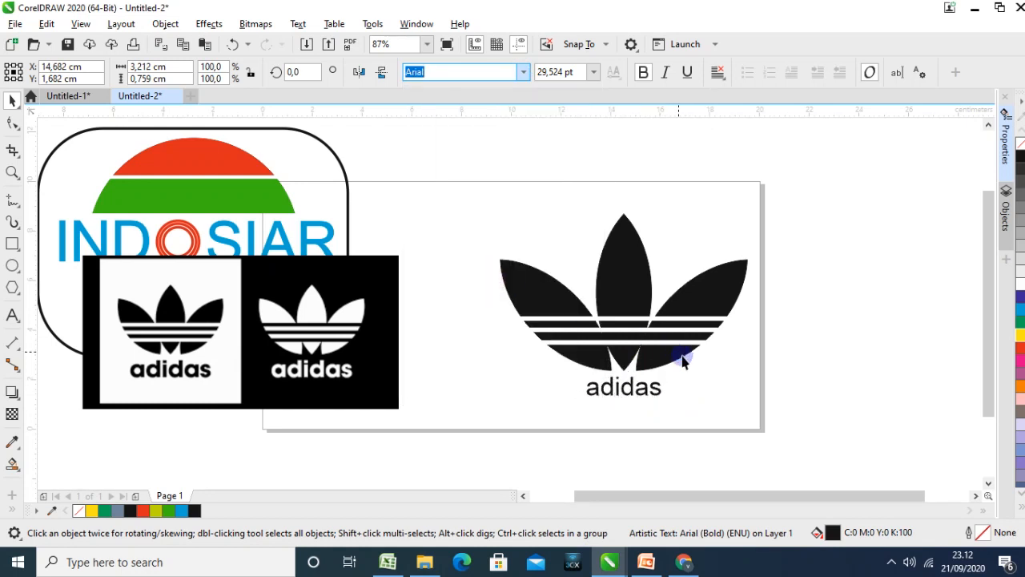
key(Escape)
drag(627, 386, 652, 403)
click(714, 407)
Align the adidas text to the middle leaf's centre, both vertically and horizontally
click(647, 389)
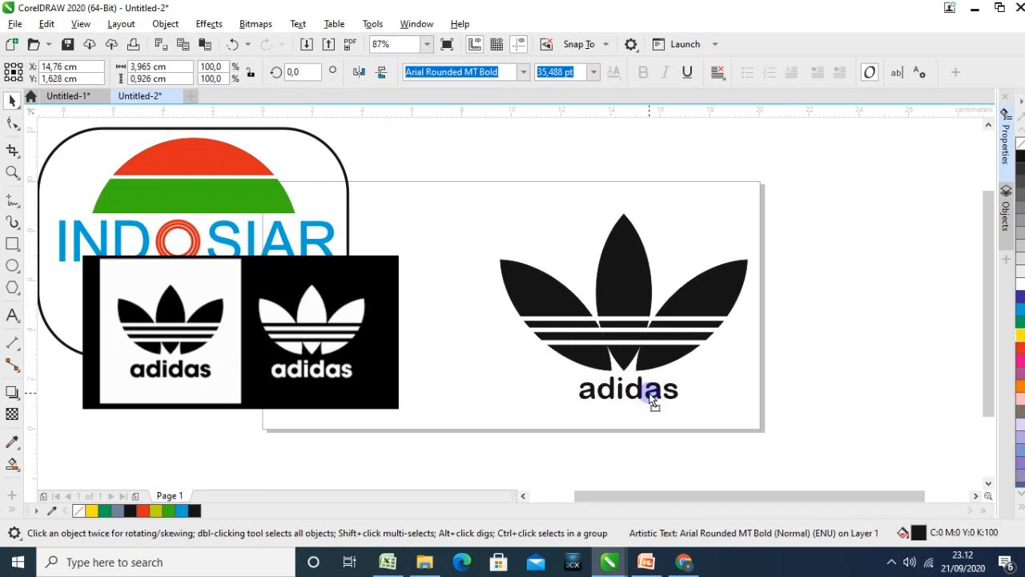
shift+click(629, 312)
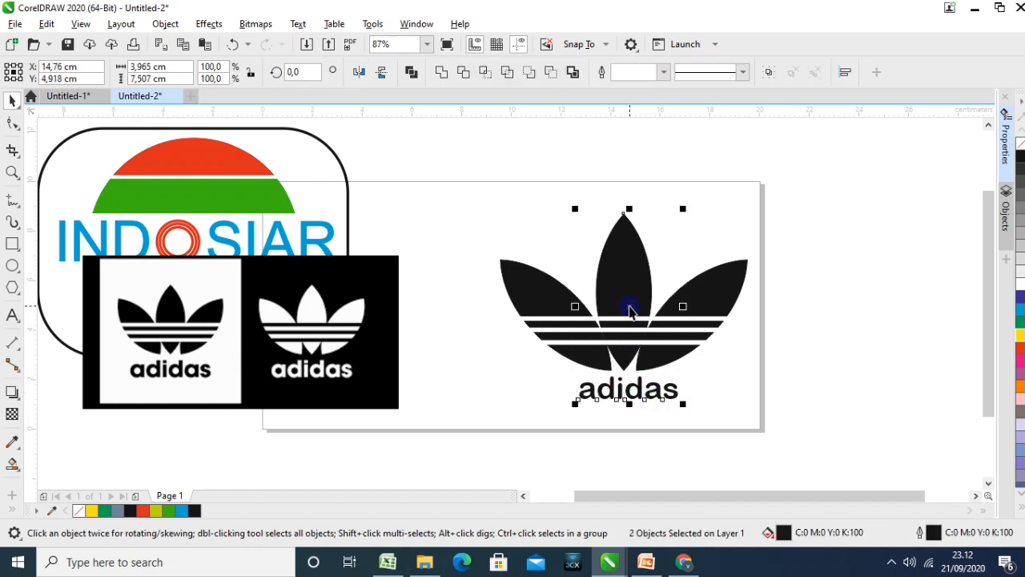
key(e)
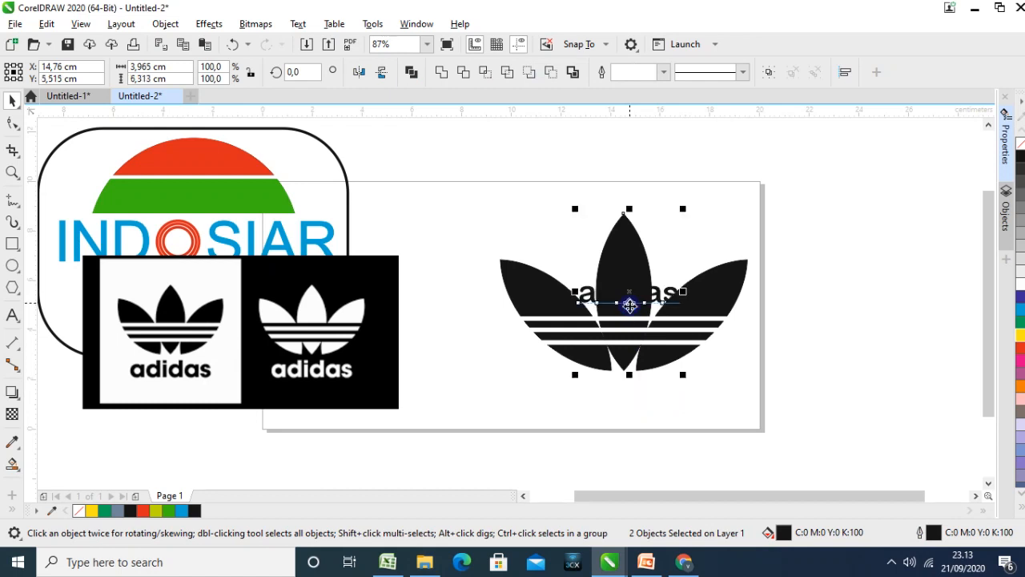
click(778, 356)
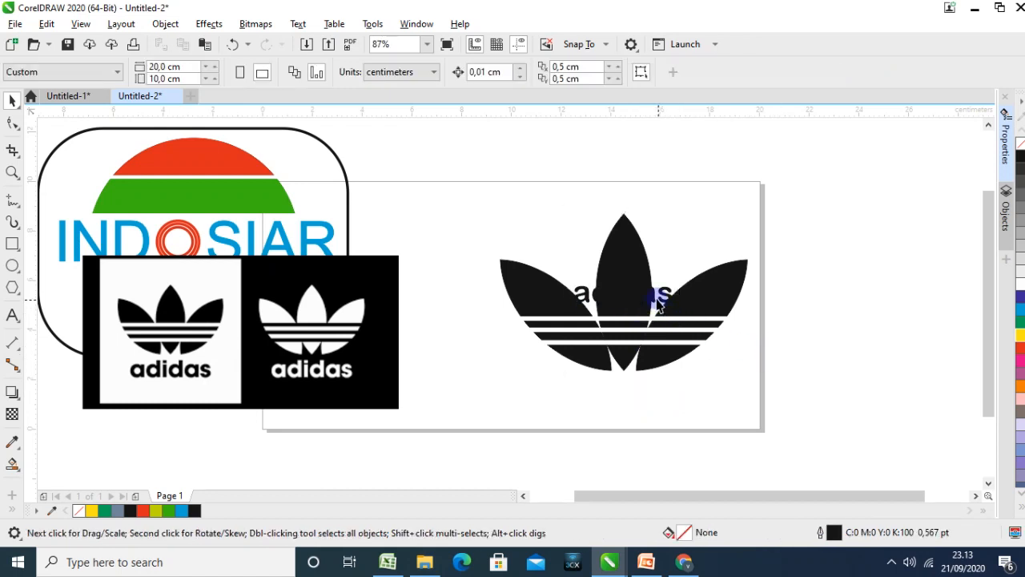
Move the adidas text back below the leaves and centre it horizontally on the middle leaf
click(653, 298)
drag(654, 298, 655, 391)
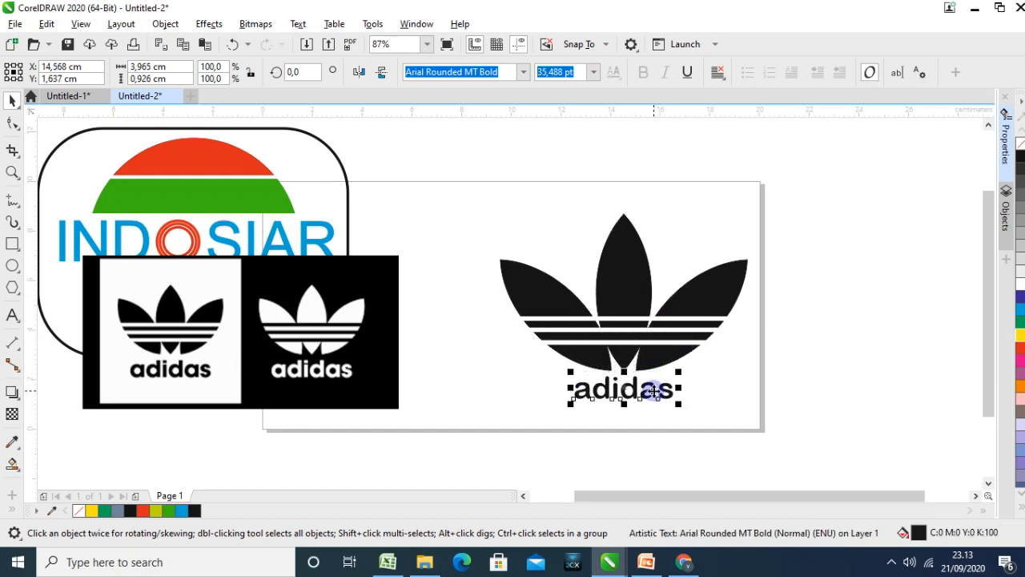
shift+click(622, 286)
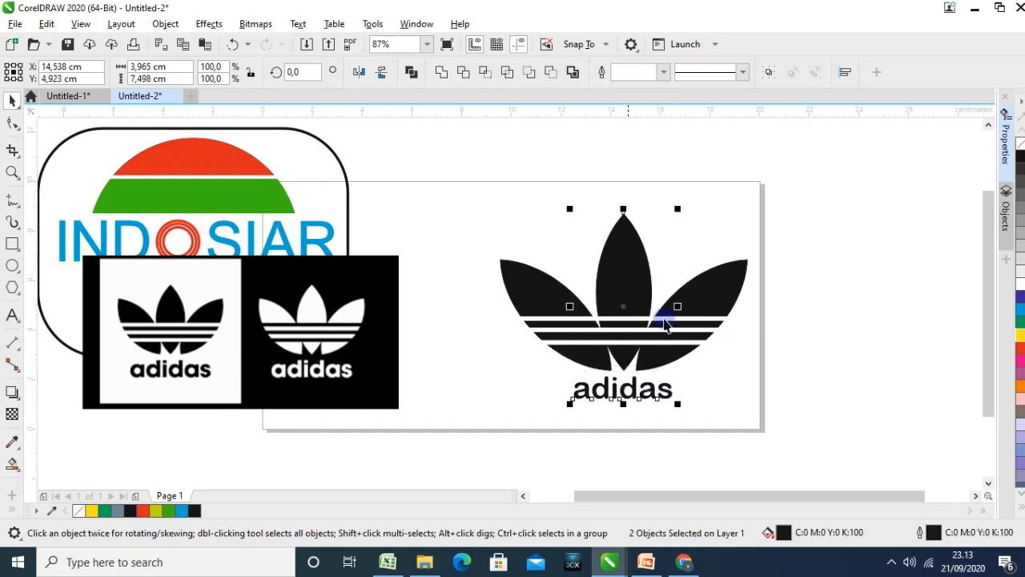
click(875, 360)
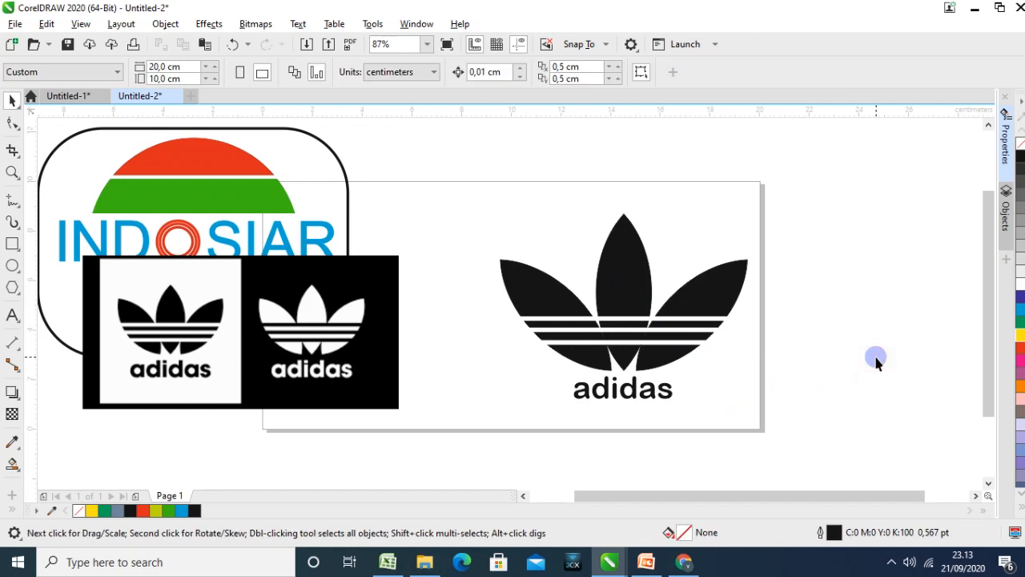
Draw a rectangle about 10.6 × 8.9 cm around the whole Adidas logo and fill it white
click(12, 242)
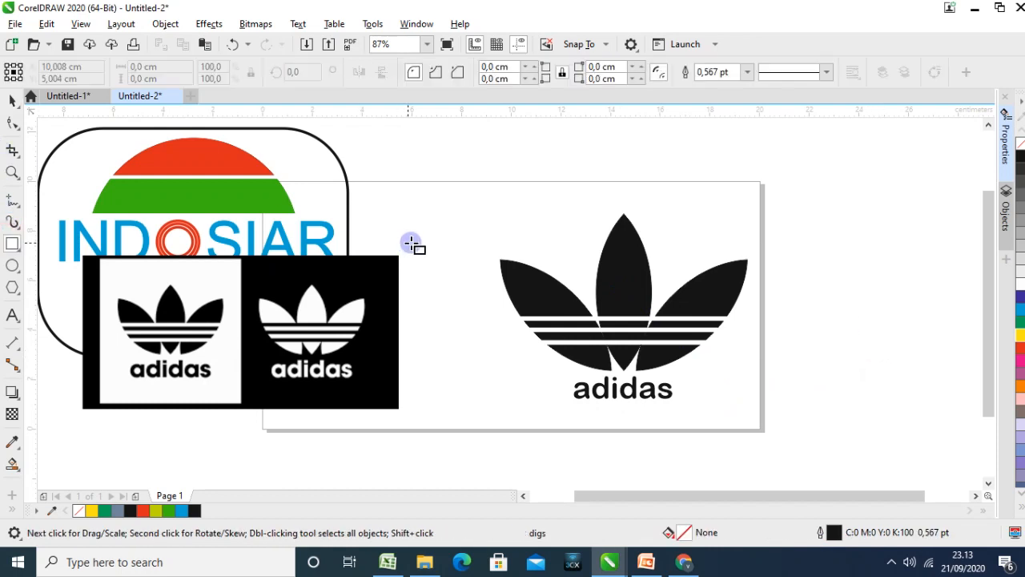
mouse_move(483, 196)
mouse_down()
mouse_move(608, 360)
mouse_move(756, 415)
mouse_up()
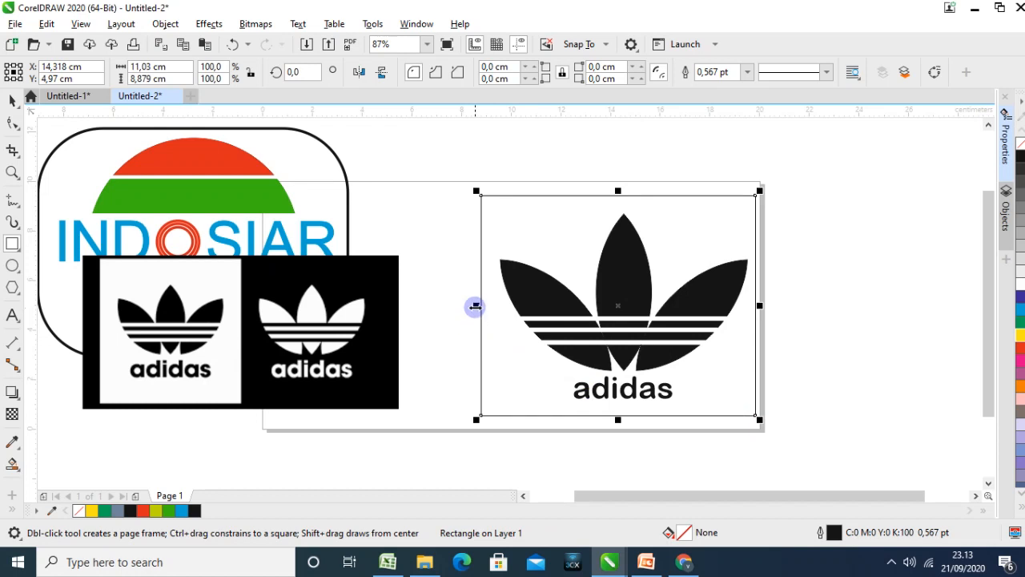
drag(477, 305, 486, 308)
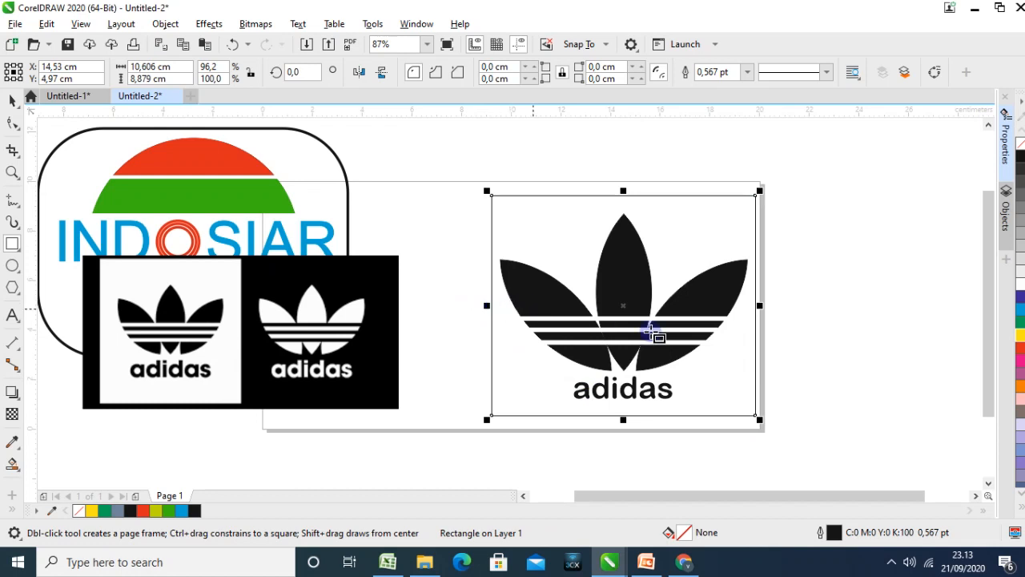
click(1019, 286)
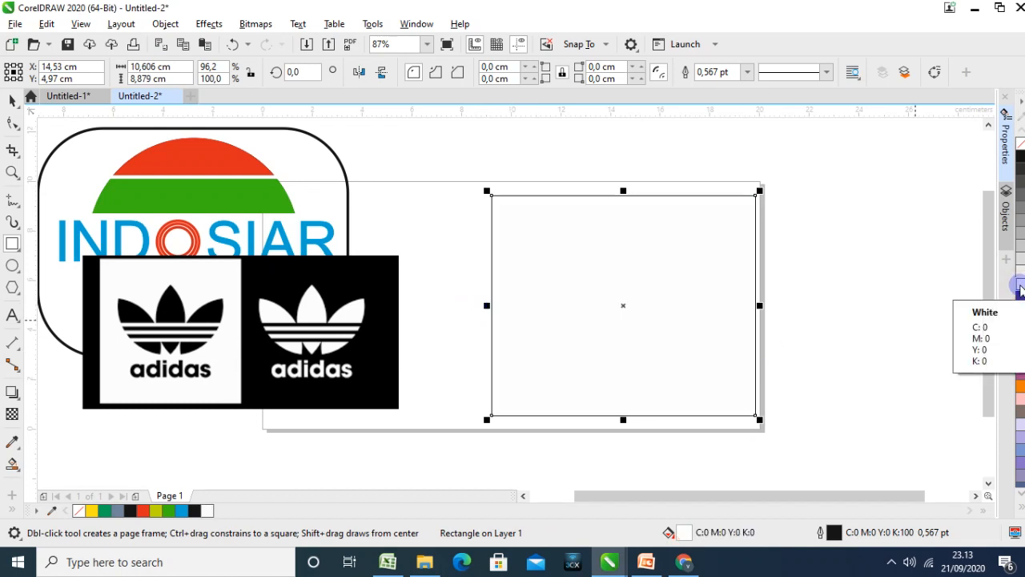
Send the white rectangle behind the Adidas logo and give it a white outline
click(555, 243)
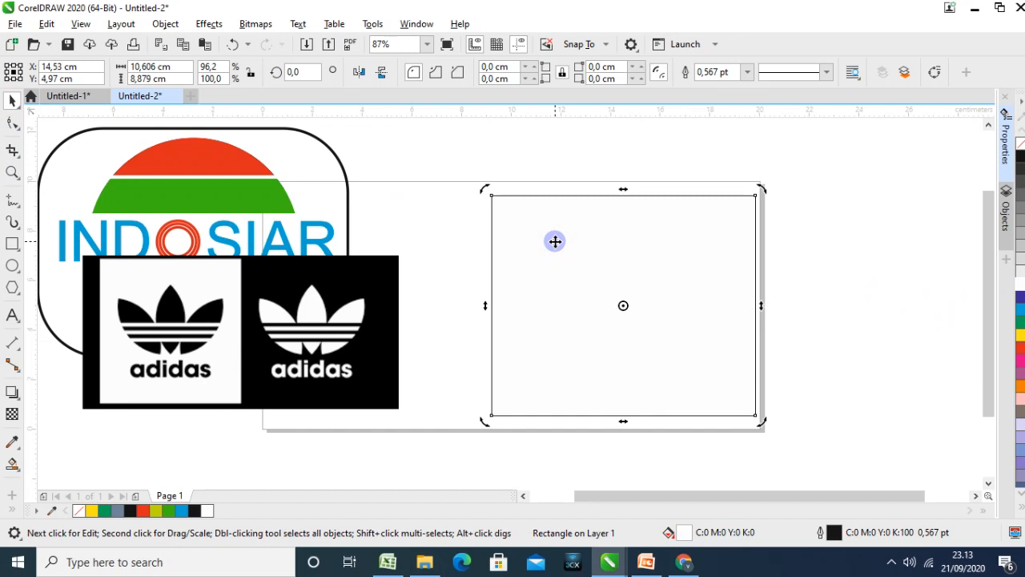
key(shift+Page_Down)
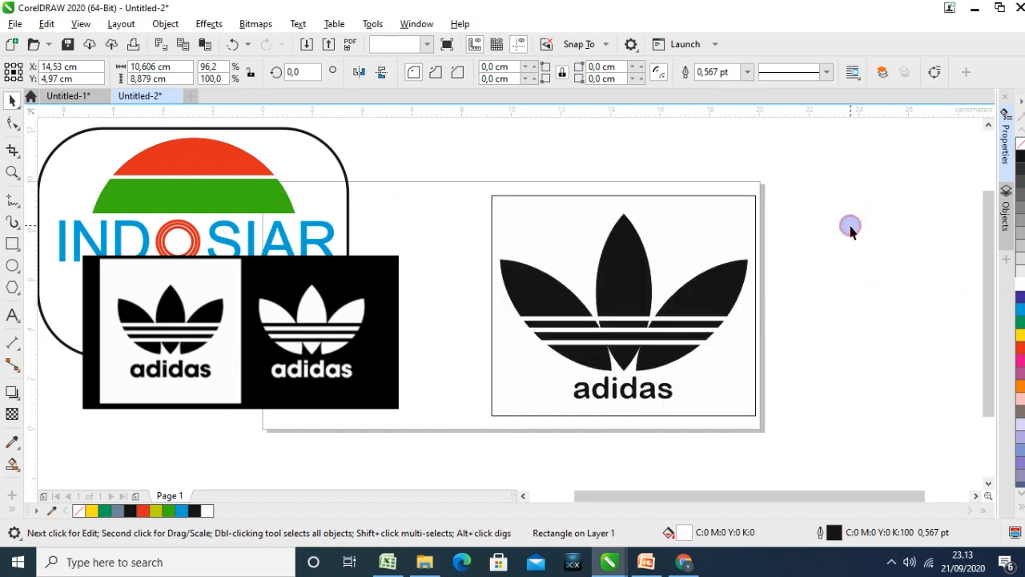
click(851, 229)
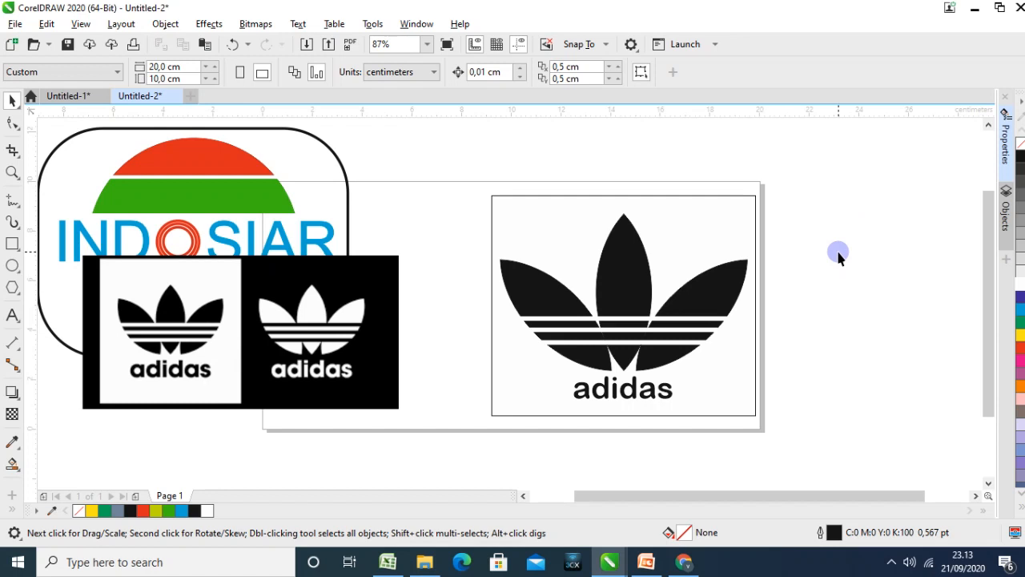
click(756, 229)
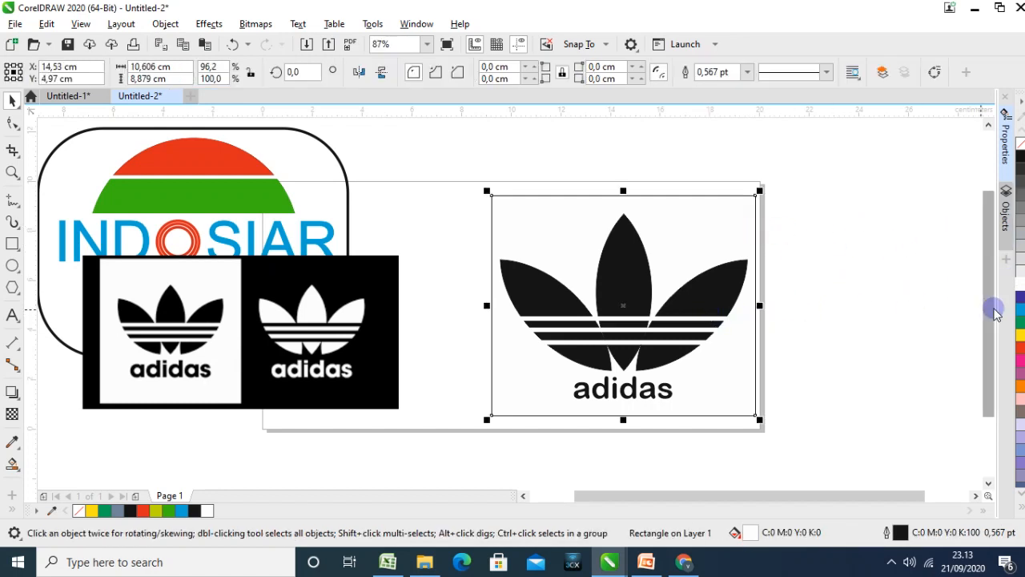
right_click(1020, 283)
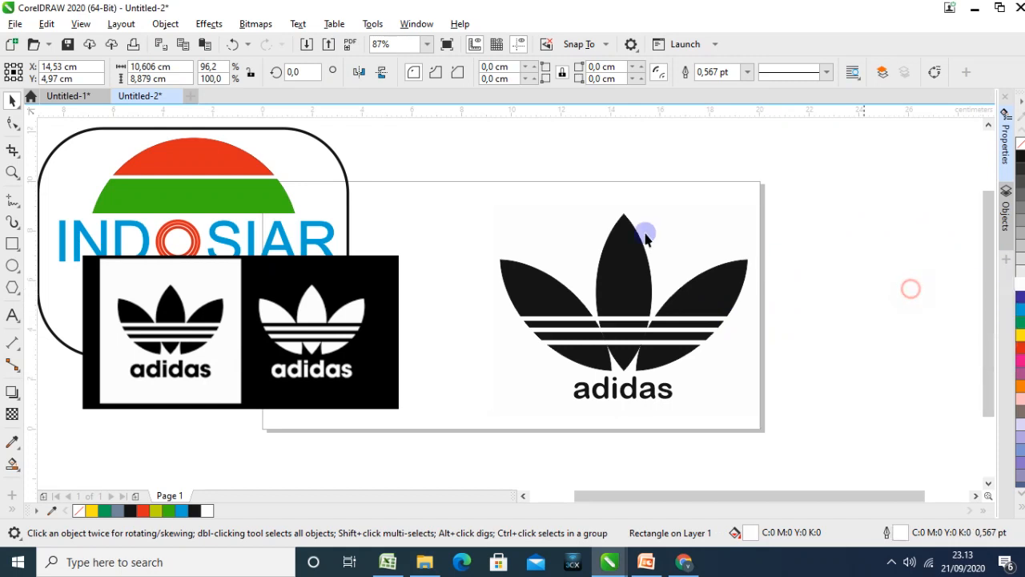
Group the three Adidas leaves, the wordmark and the white background rectangle
drag(412, 131, 792, 451)
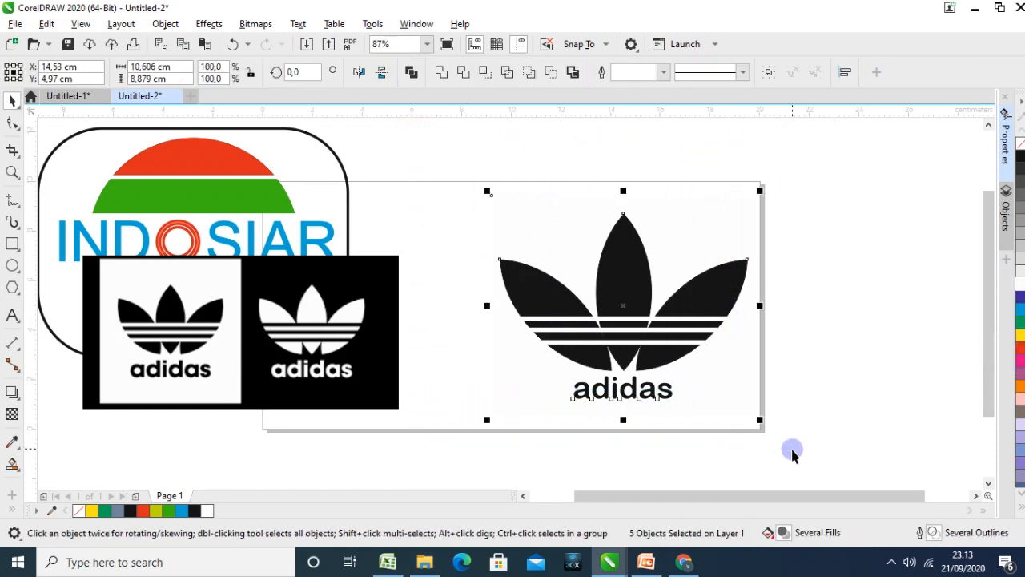
click(769, 72)
click(828, 235)
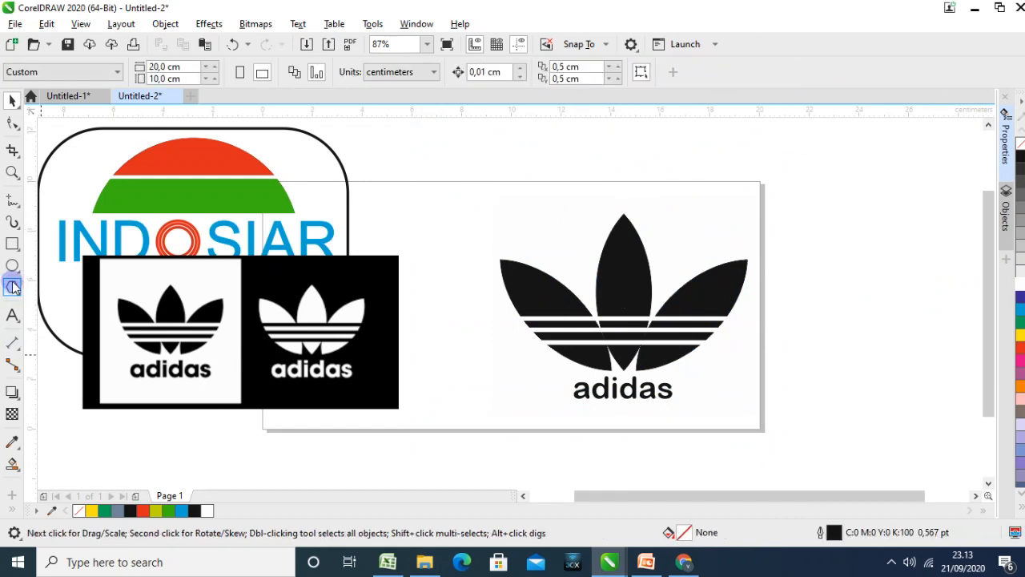
Draw a rectangle about 24.1 × 10 cm around the Adidas logo group, fill it black and send it to the back
click(12, 265)
key(F6)
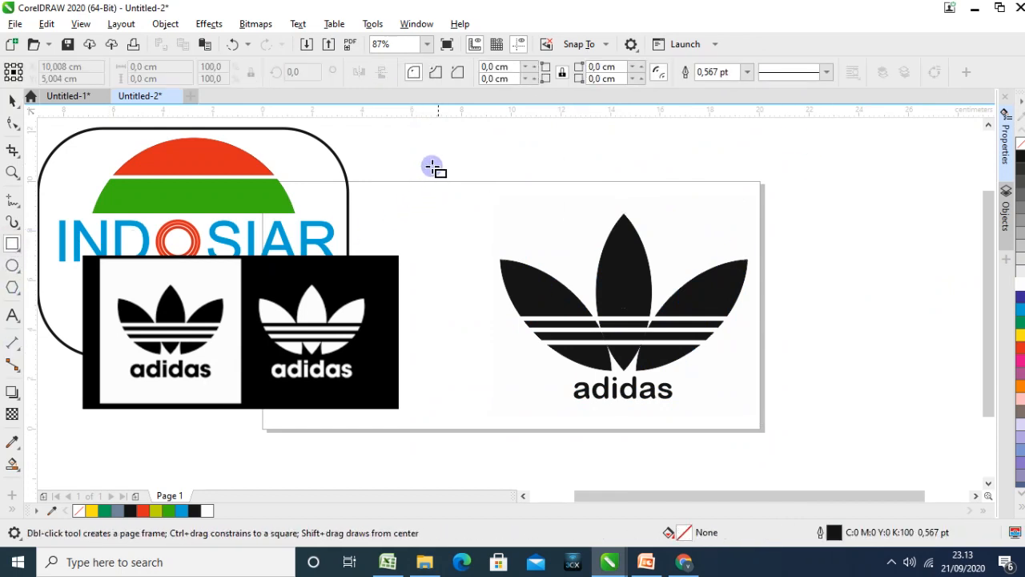
mouse_move(426, 181)
mouse_down()
mouse_move(782, 423)
mouse_move(925, 440)
mouse_move(985, 428)
mouse_move(895, 403)
mouse_move(874, 426)
mouse_up()
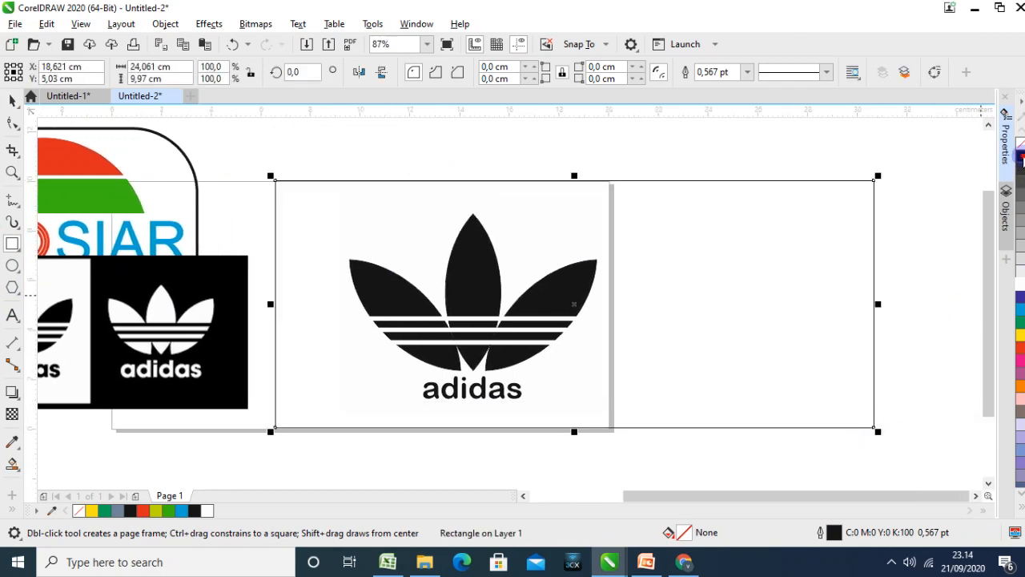
click(1022, 158)
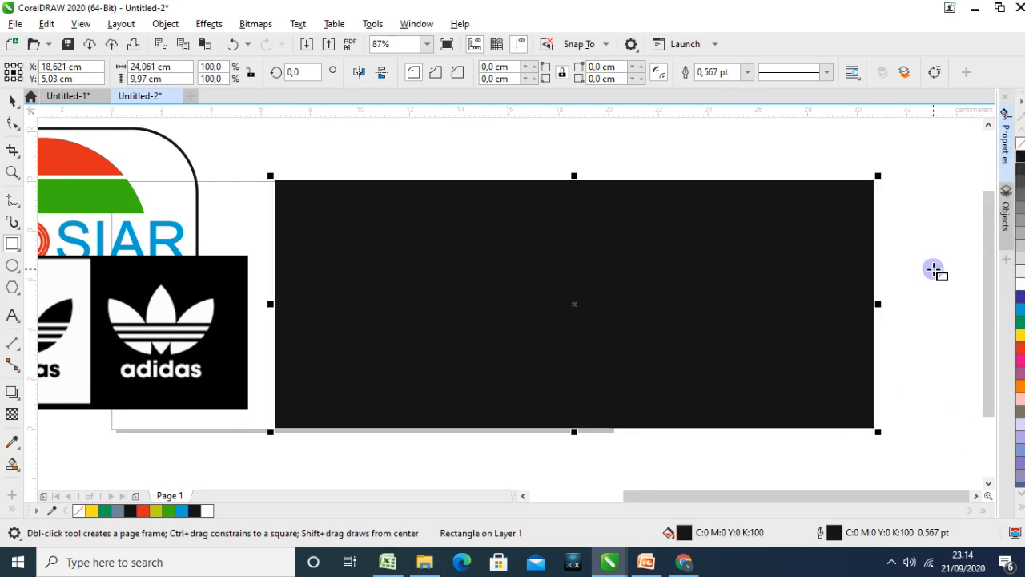
key(shift+Page_Down)
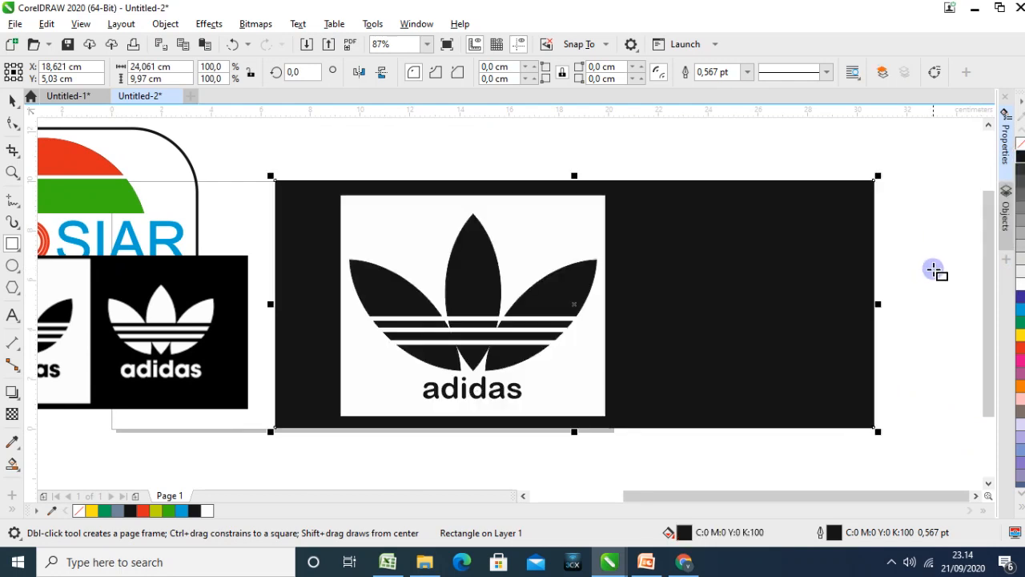
Move the Adidas logo group about 1.2 cm left and 0.2 cm up on the black rectangle
click(12, 100)
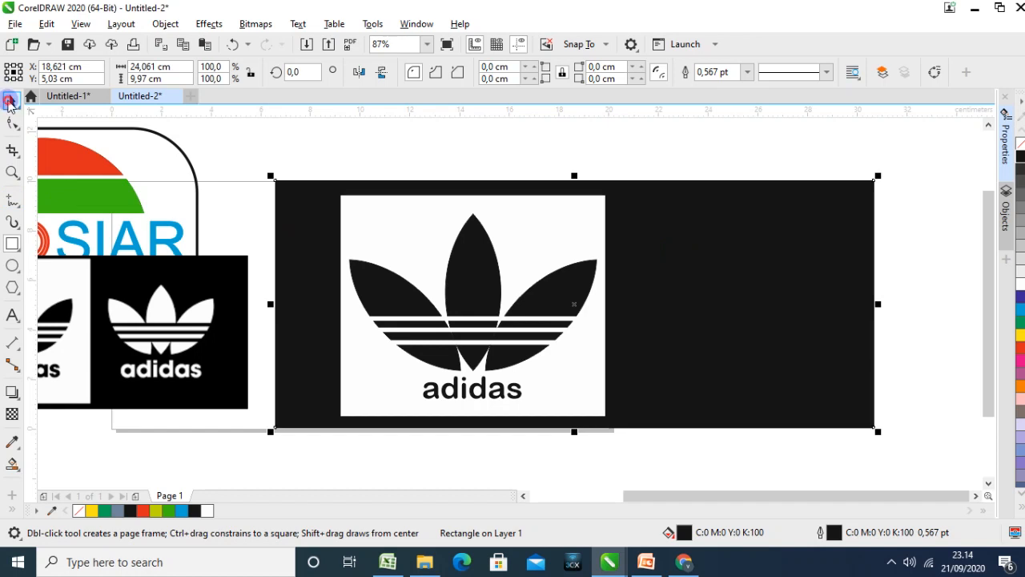
click(489, 152)
drag(444, 226, 414, 218)
click(602, 268)
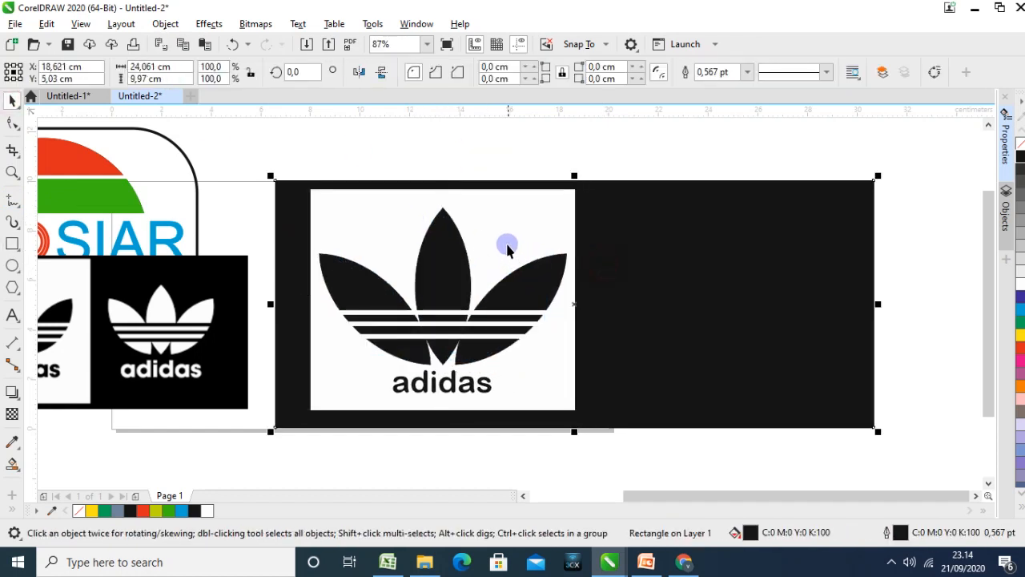
Duplicate the Adidas logo group to the right half of the black rectangle and align the copy level with the original
click(507, 245)
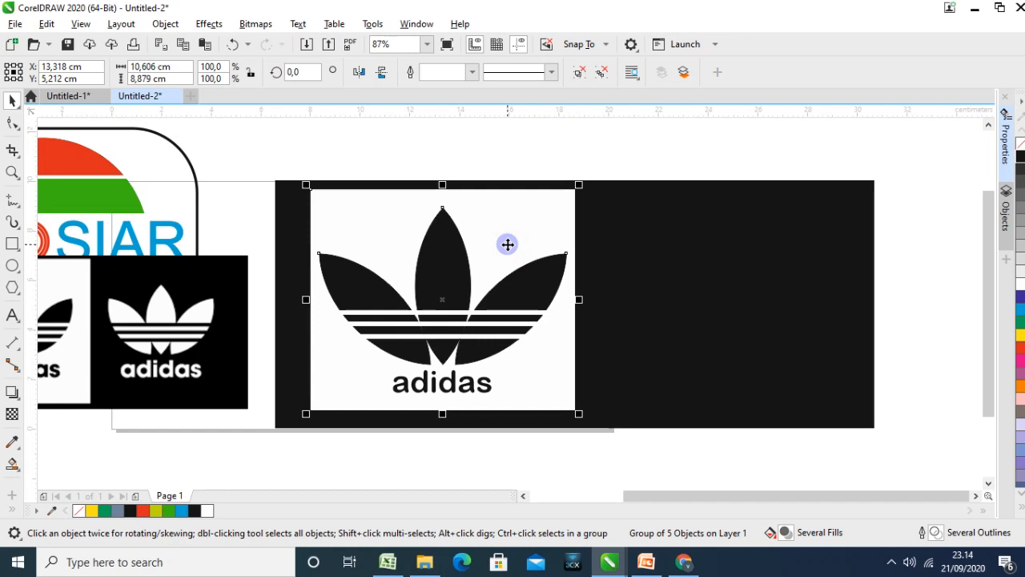
drag(508, 244, 774, 248)
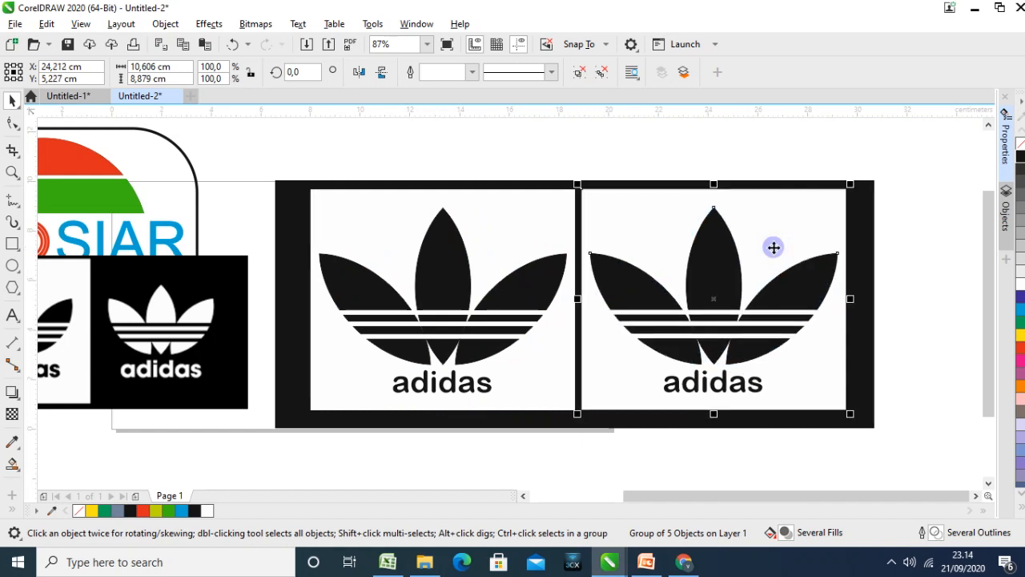
click(773, 248)
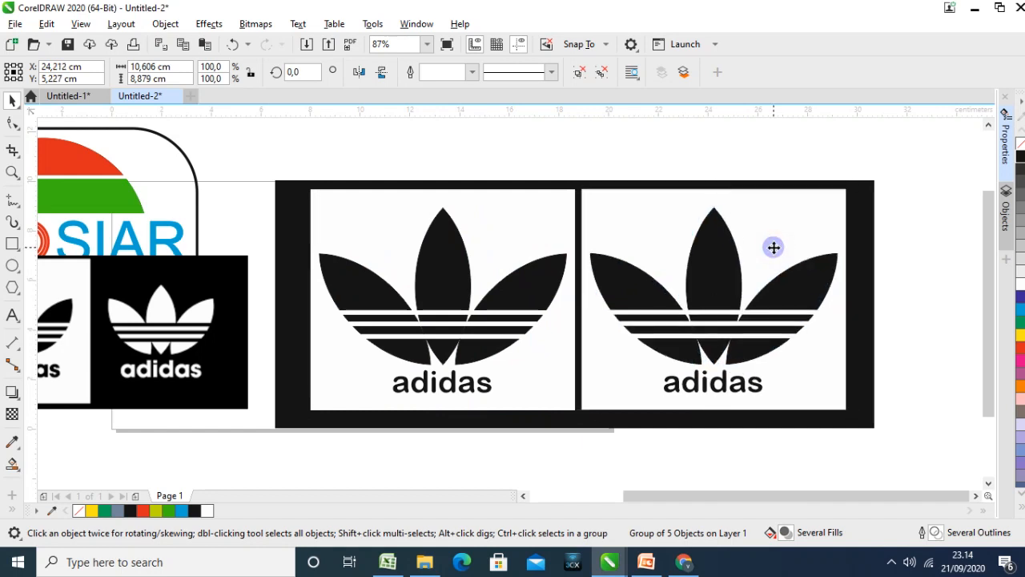
click(774, 248)
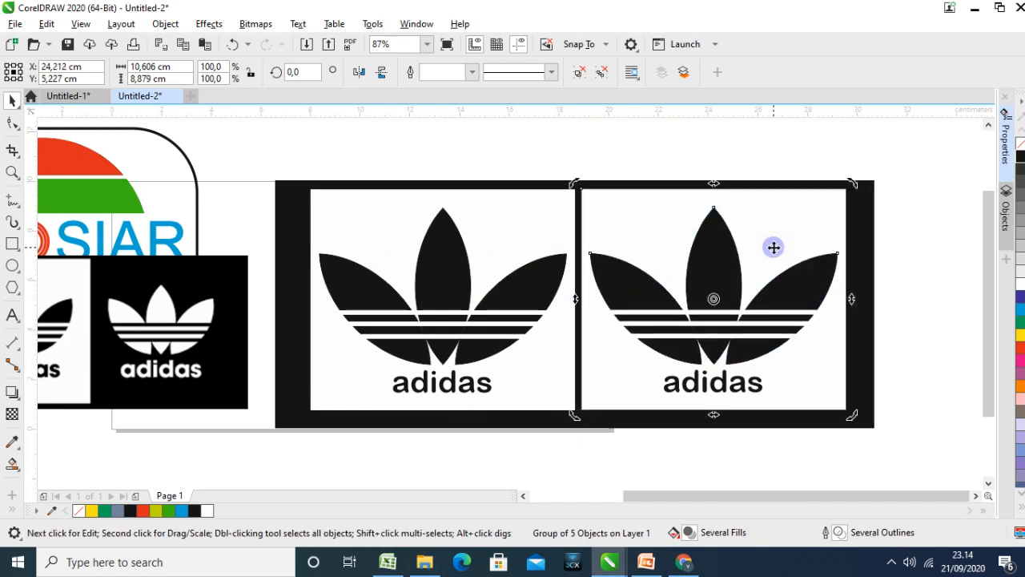
shift+click(532, 227)
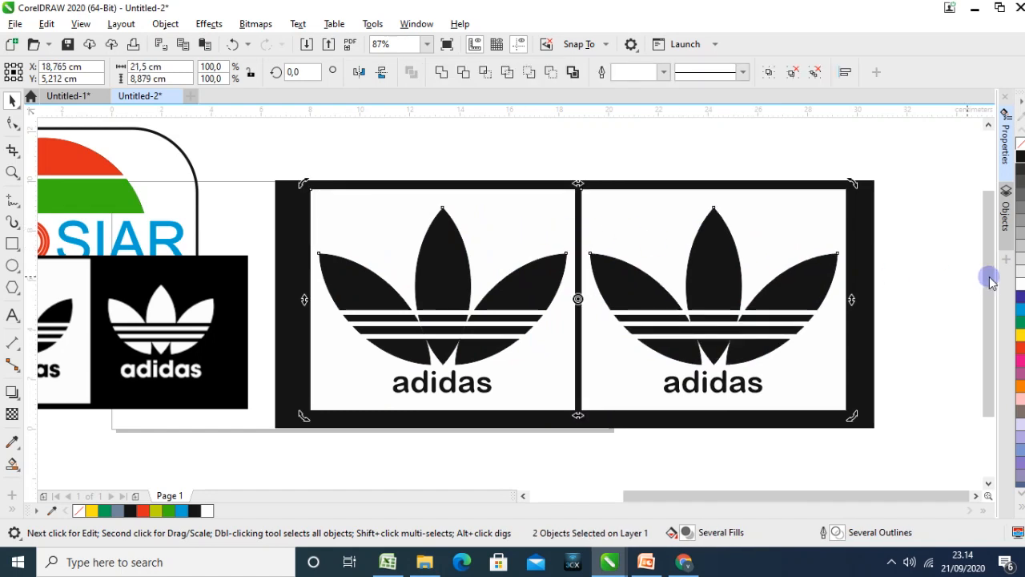
Ungroup the right-hand Adidas logo copy and check its separate leaf curves and white rectangle
click(758, 277)
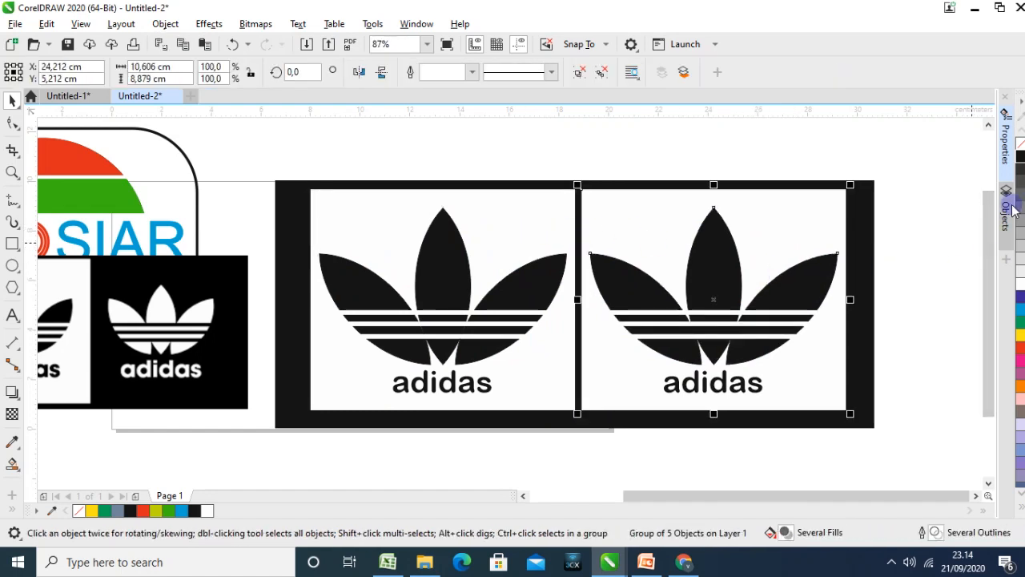
click(603, 73)
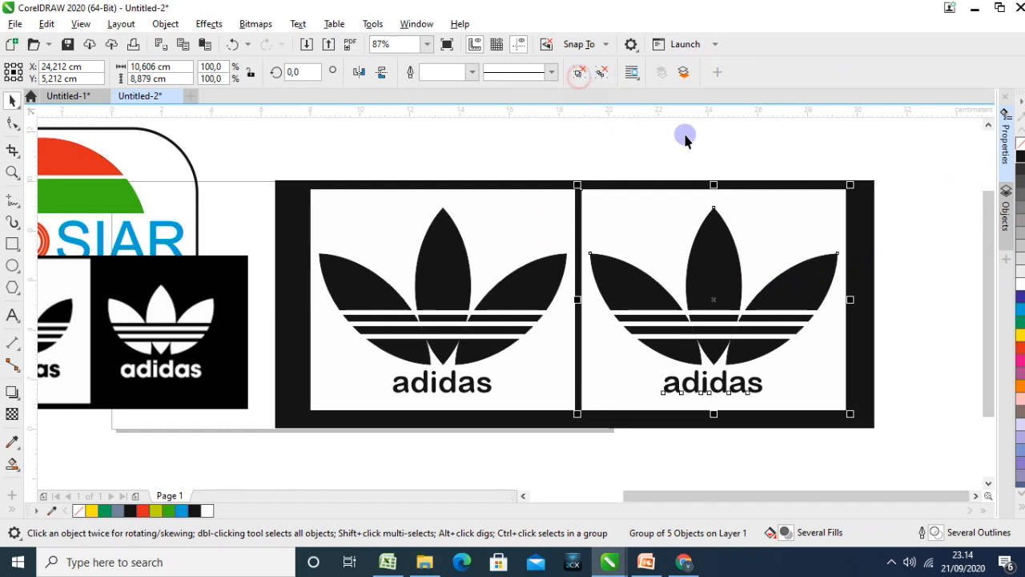
click(934, 172)
click(803, 297)
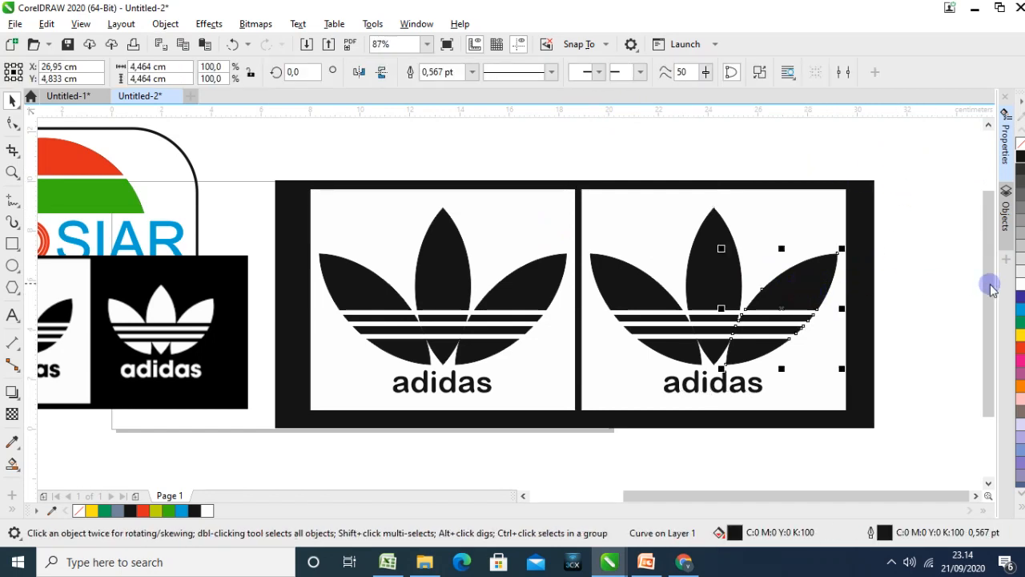
click(637, 318)
click(898, 345)
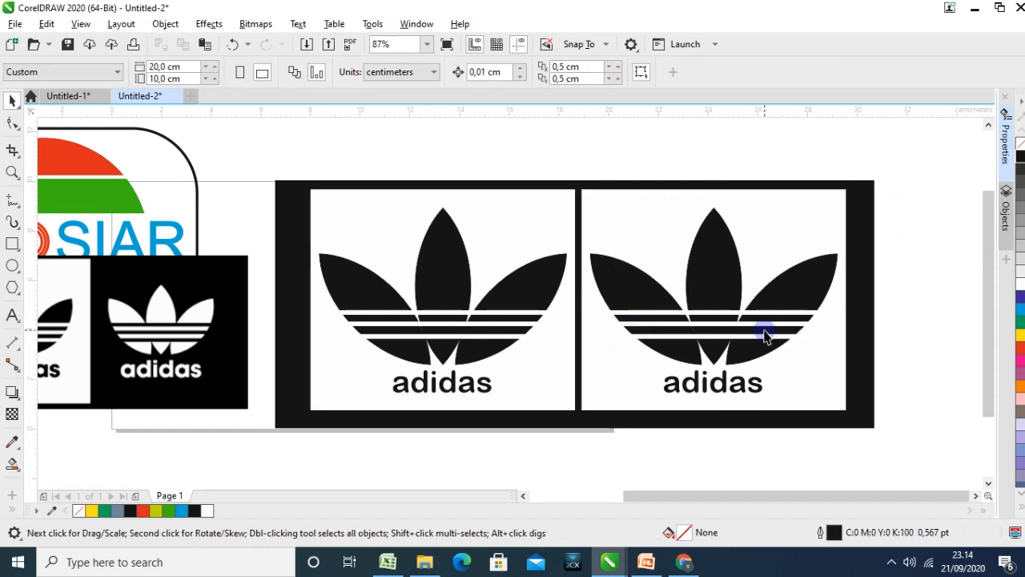
click(765, 314)
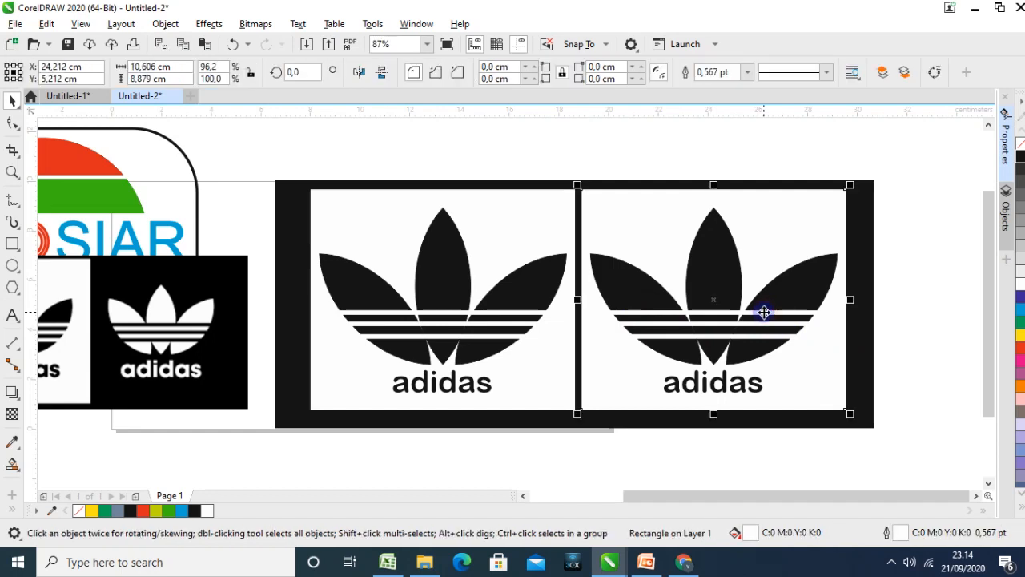
click(881, 312)
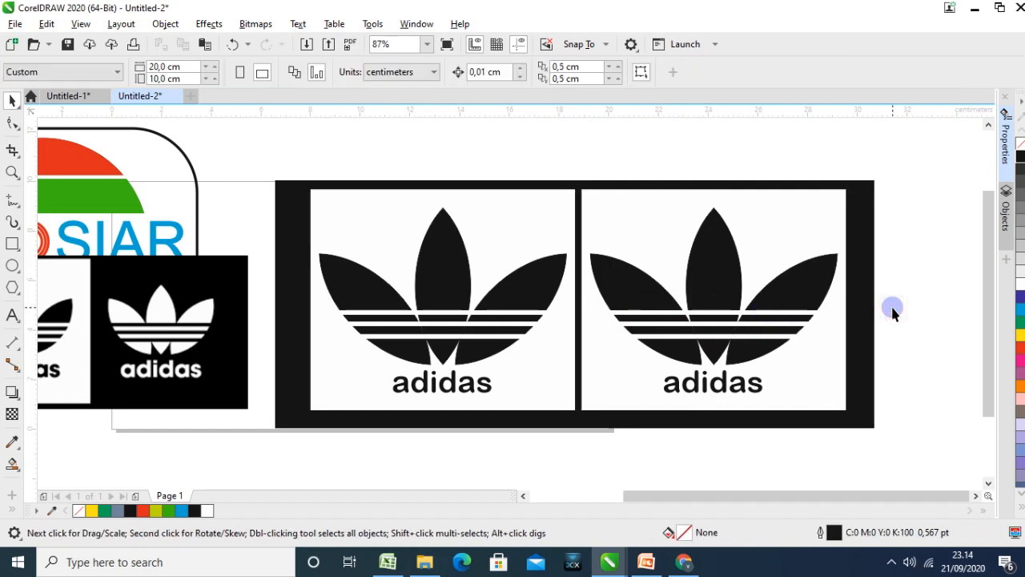
Smart Fill the upper parts of the copy's middle and right leaves and its three upper stripe segments with blue-grey
scroll(879, 315, up, 2)
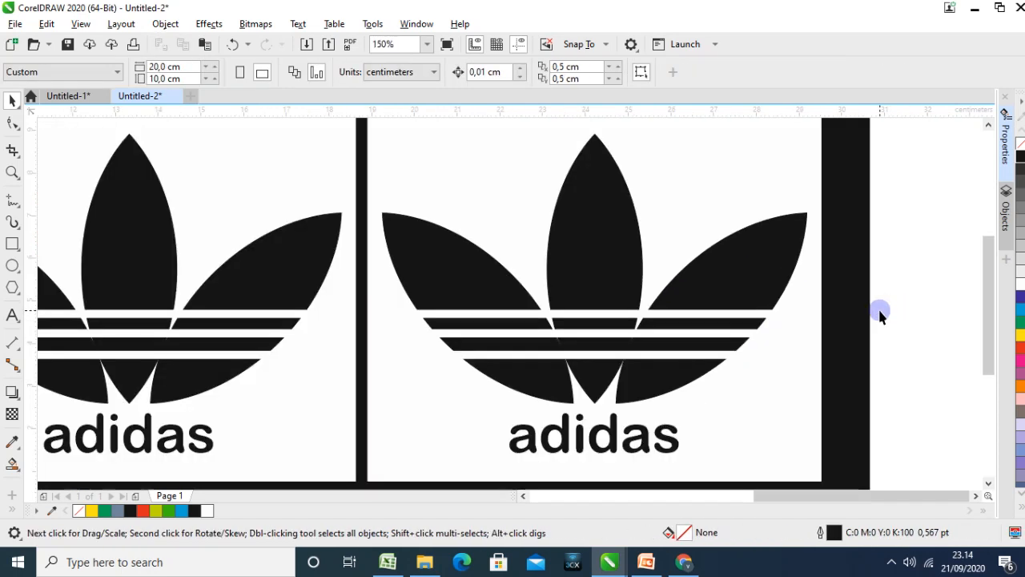
click(497, 309)
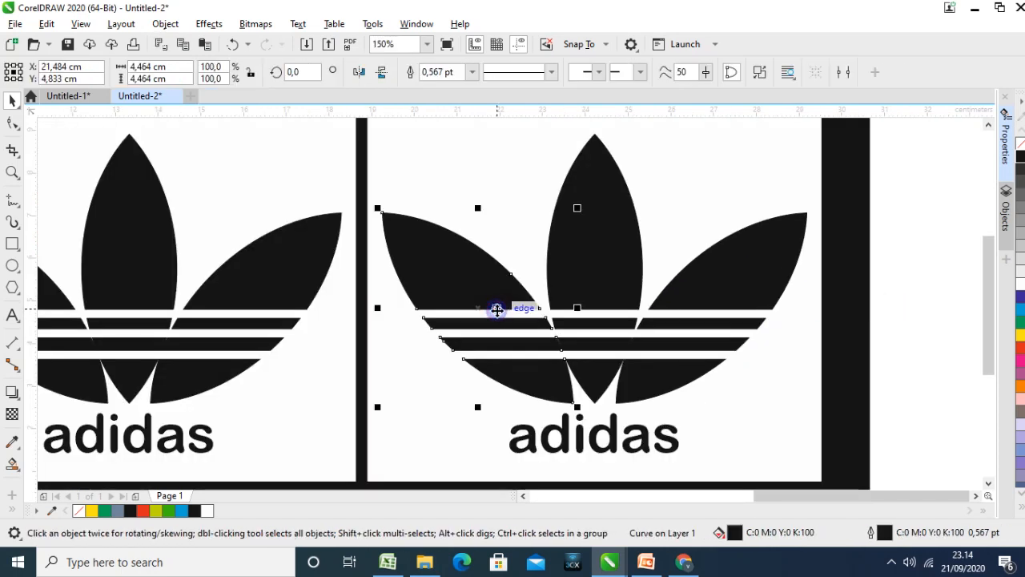
click(22, 474)
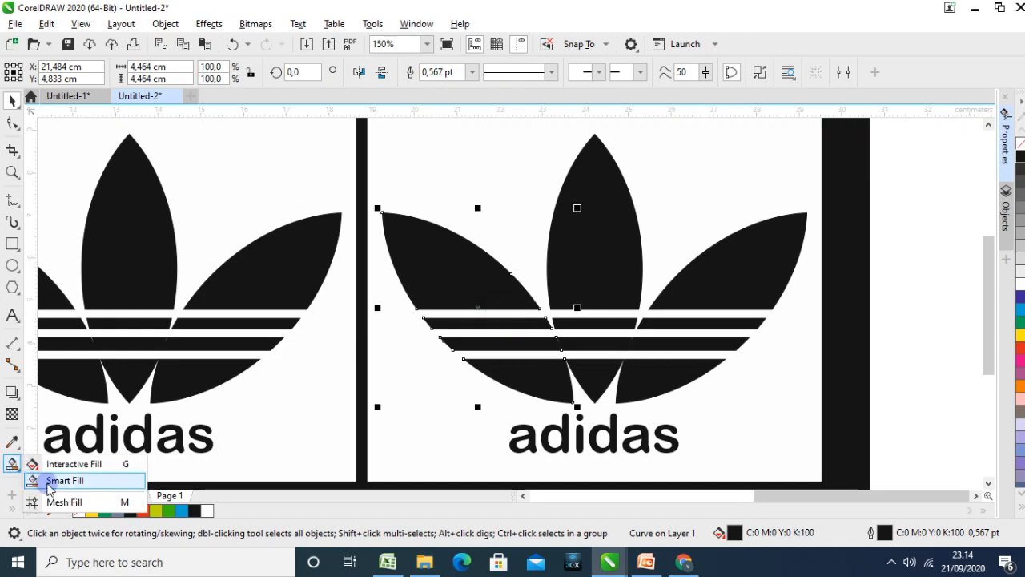
click(54, 481)
click(582, 274)
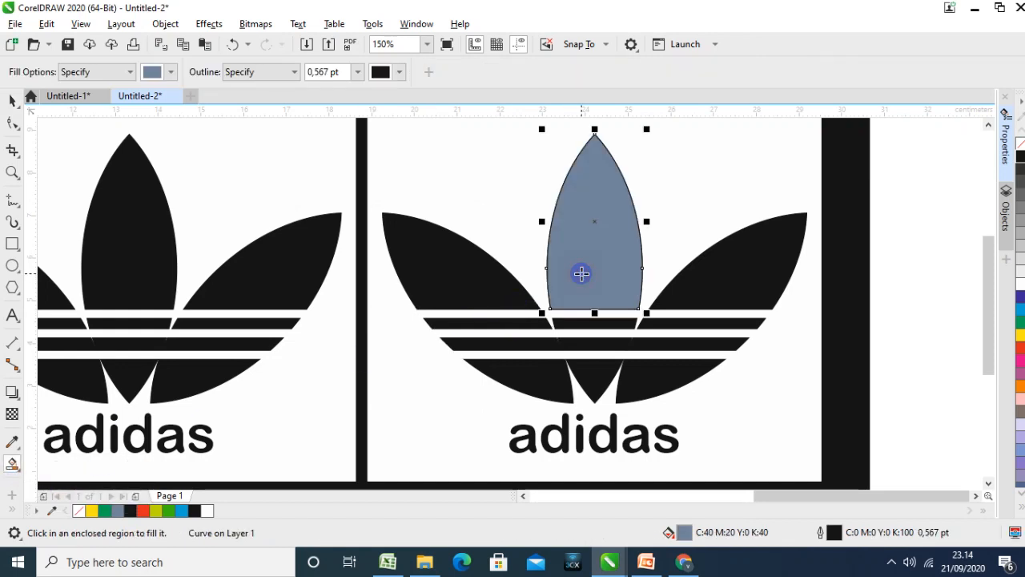
click(698, 285)
click(659, 324)
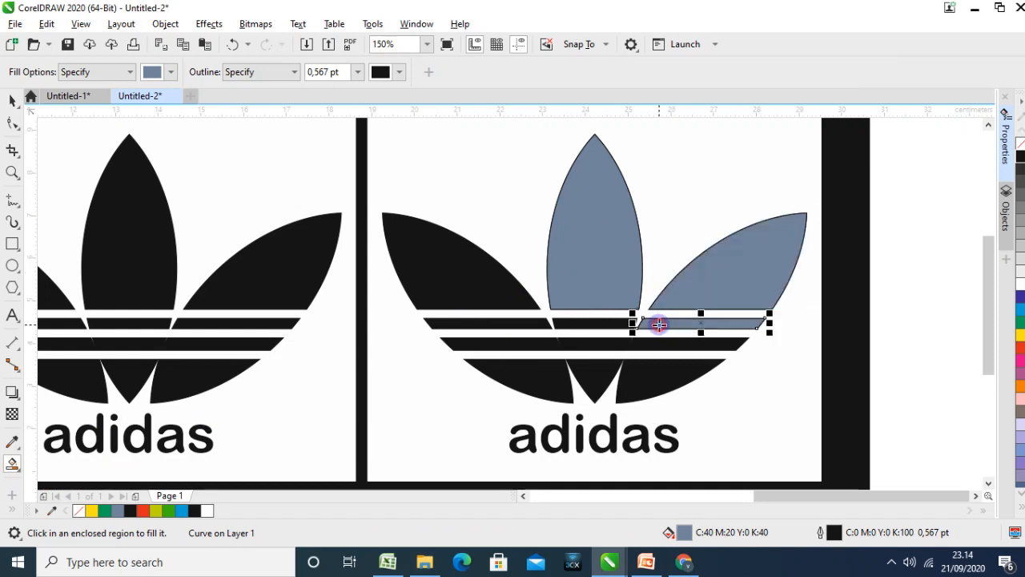
click(595, 323)
click(510, 319)
click(506, 313)
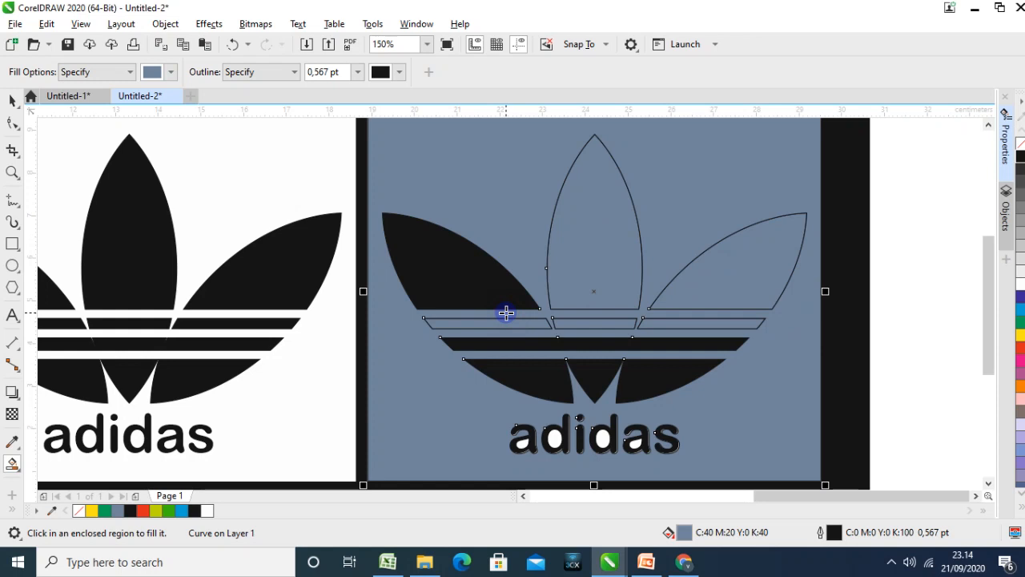
click(507, 322)
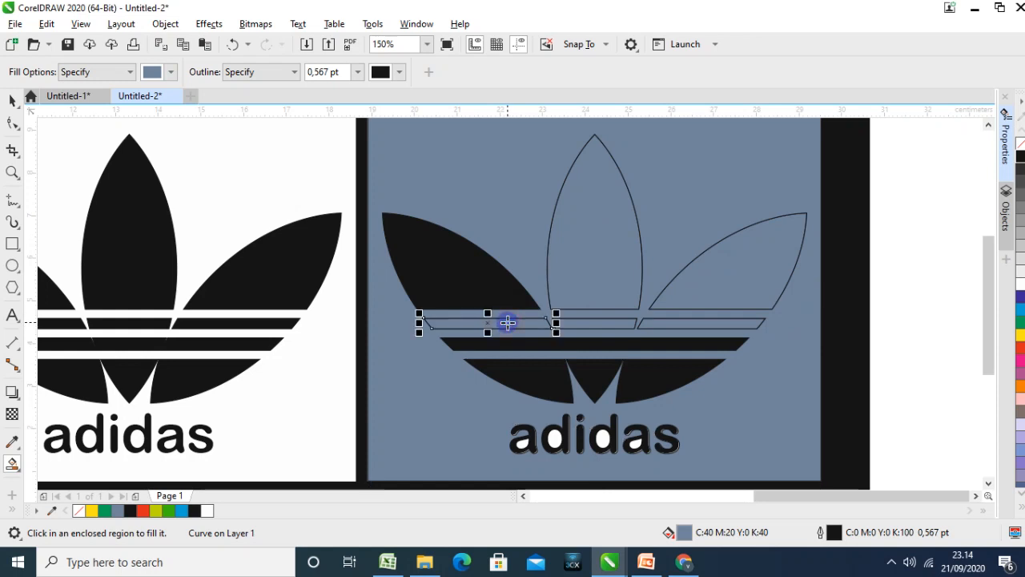
click(599, 322)
click(658, 322)
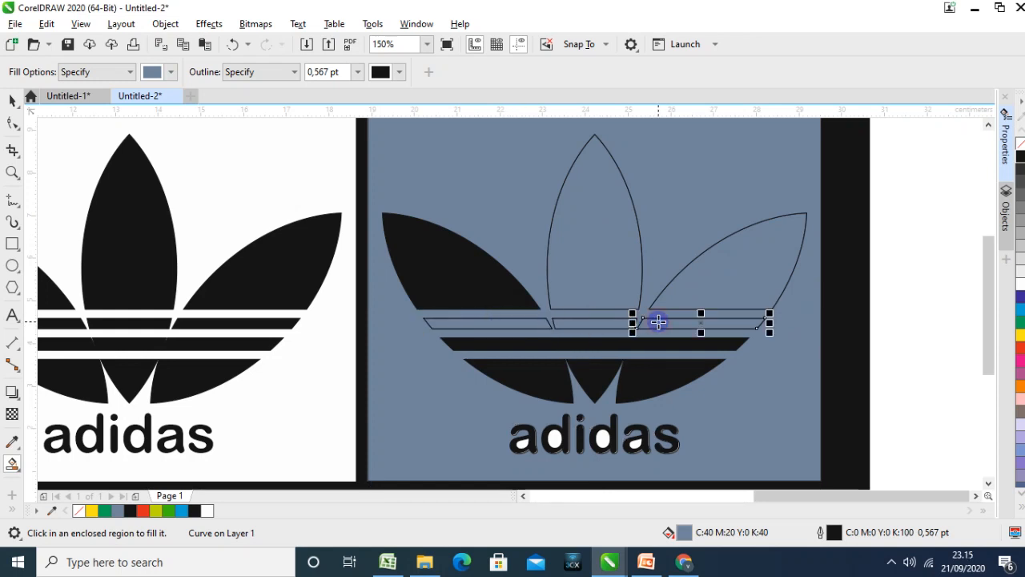
key(ctrl+z)
key(ctrl+z)
key(ctrl+z)
key(ctrl+z)
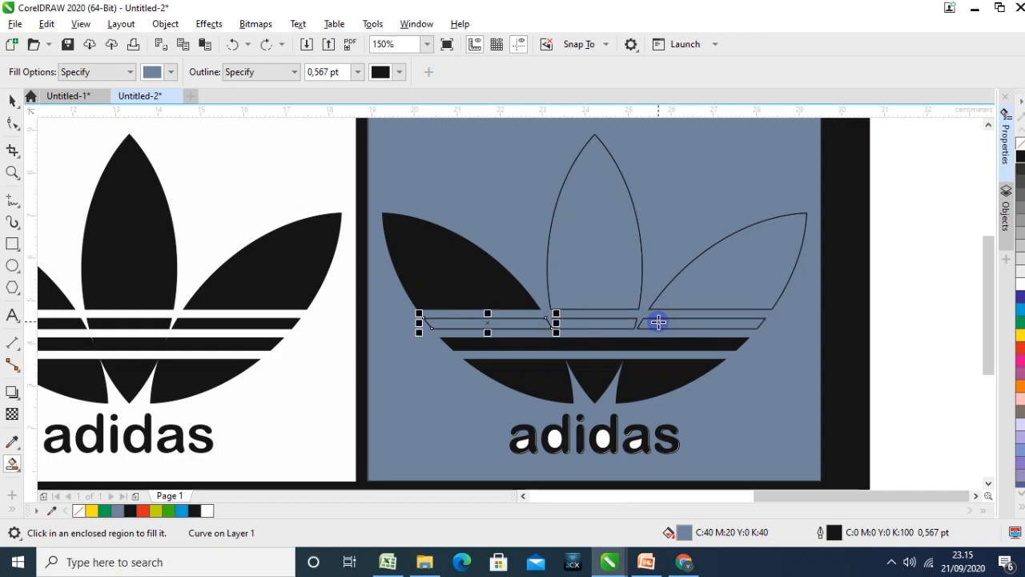
Smart Fill the copy's upper left leaf, three lower leaf tips and three lower stripe segments with blue-grey
click(489, 289)
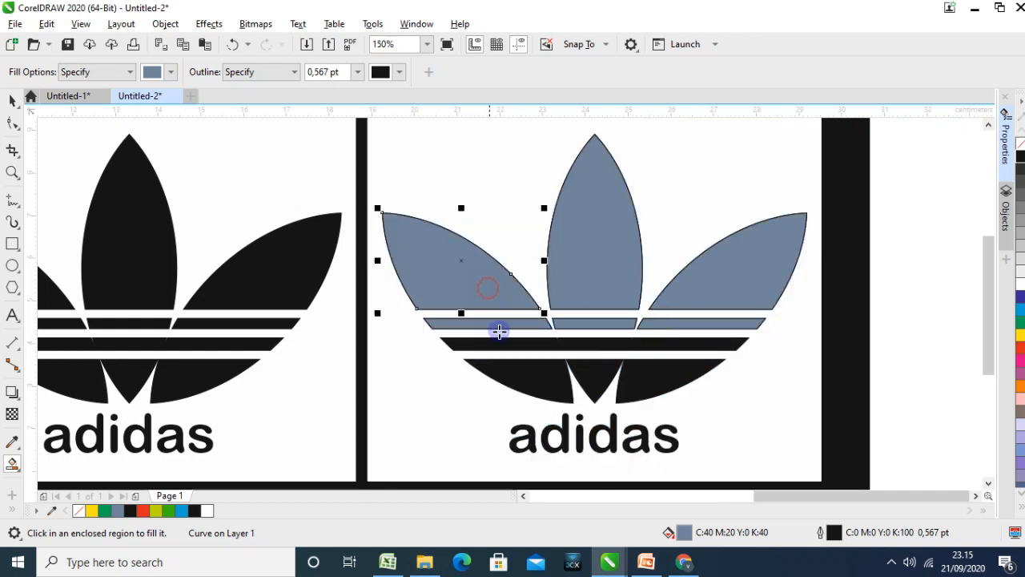
click(528, 372)
click(642, 372)
click(601, 377)
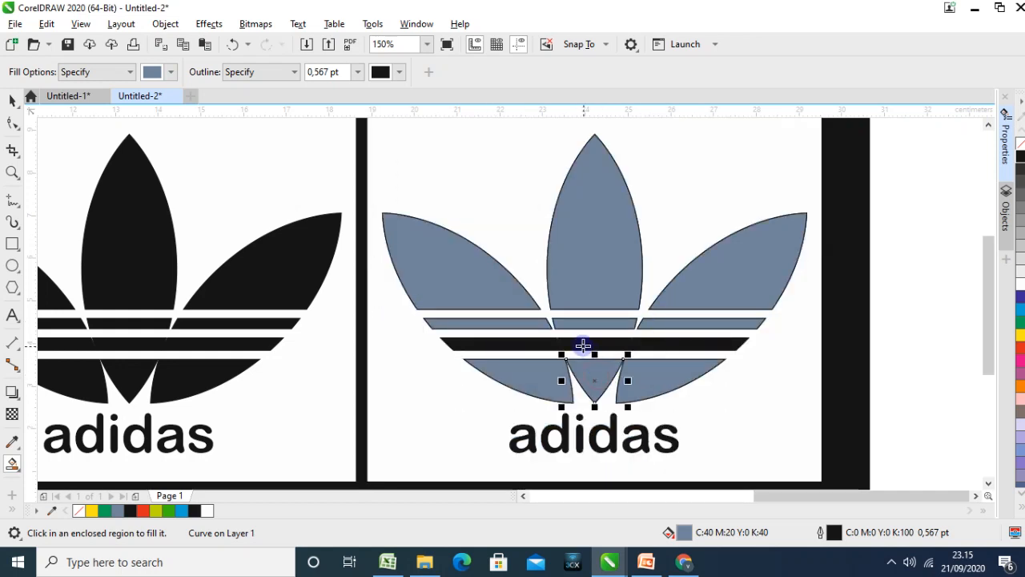
click(586, 347)
click(533, 345)
click(662, 339)
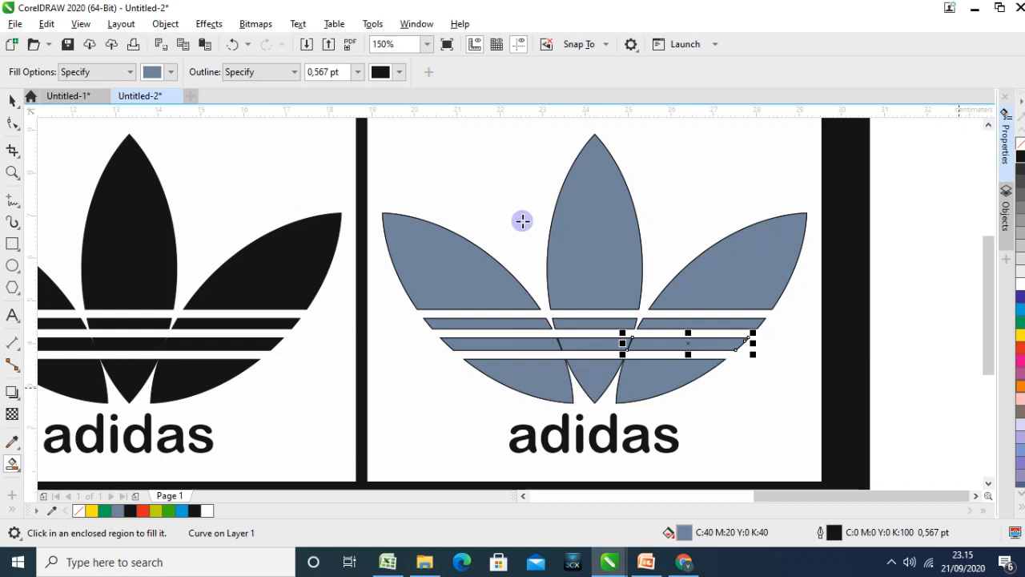
Fill the white background rectangle of the right-hand logo copy with black
click(13, 100)
click(645, 165)
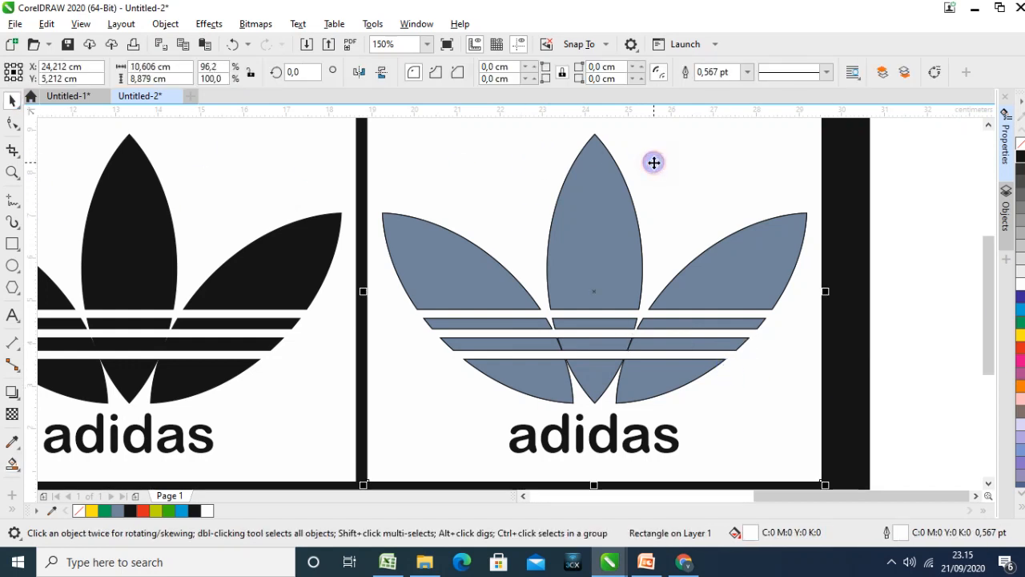
click(1021, 161)
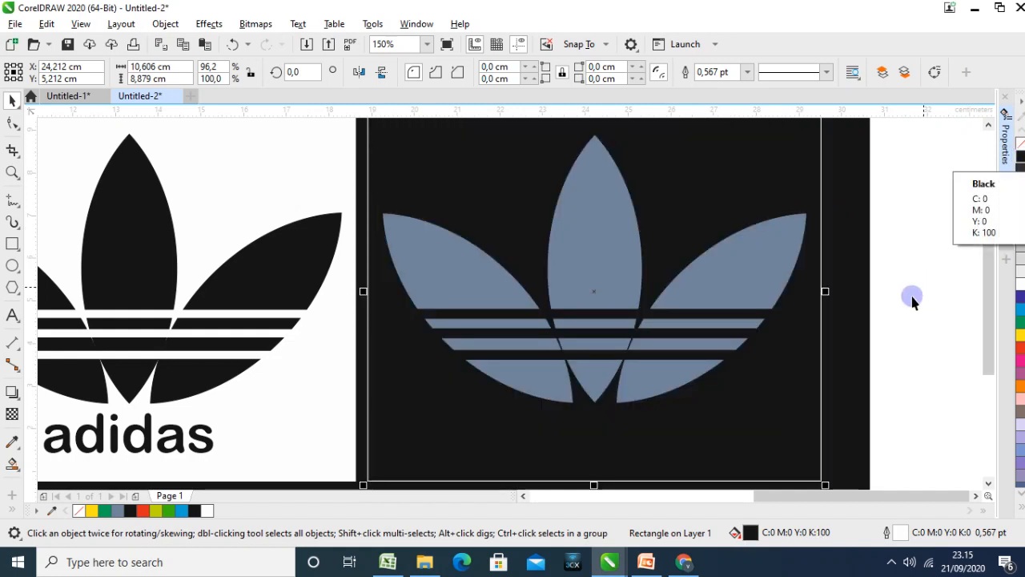
key(Escape)
Fill the upper part, both stripe segments and lower tip of the right leaf in the black-background logo with white
click(735, 276)
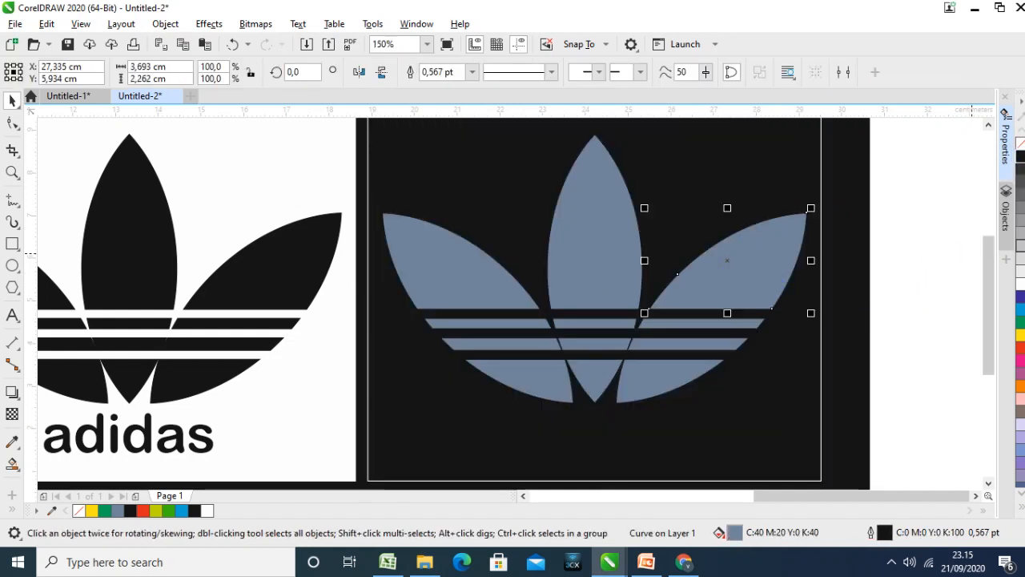
click(1020, 286)
click(753, 324)
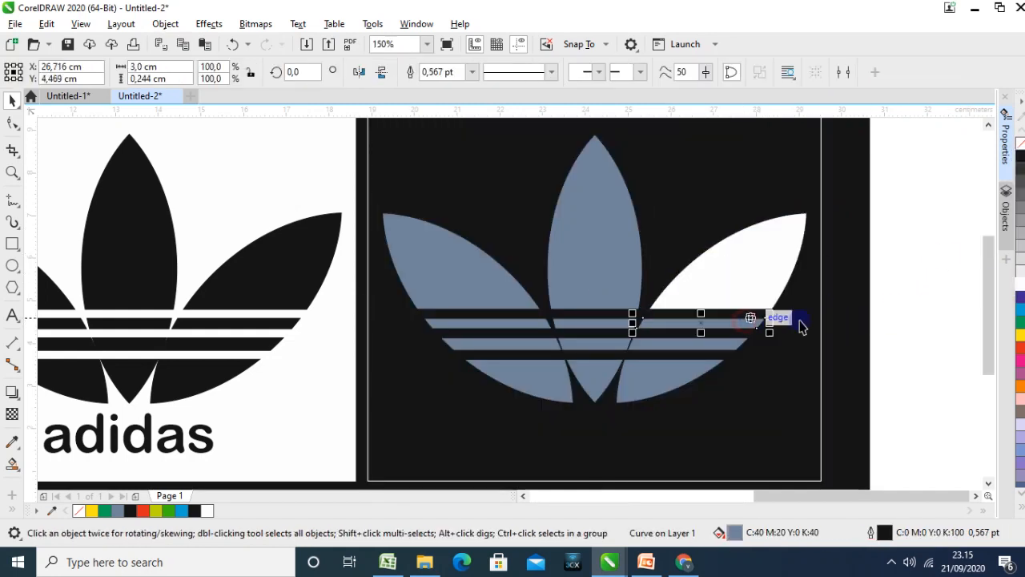
click(1020, 285)
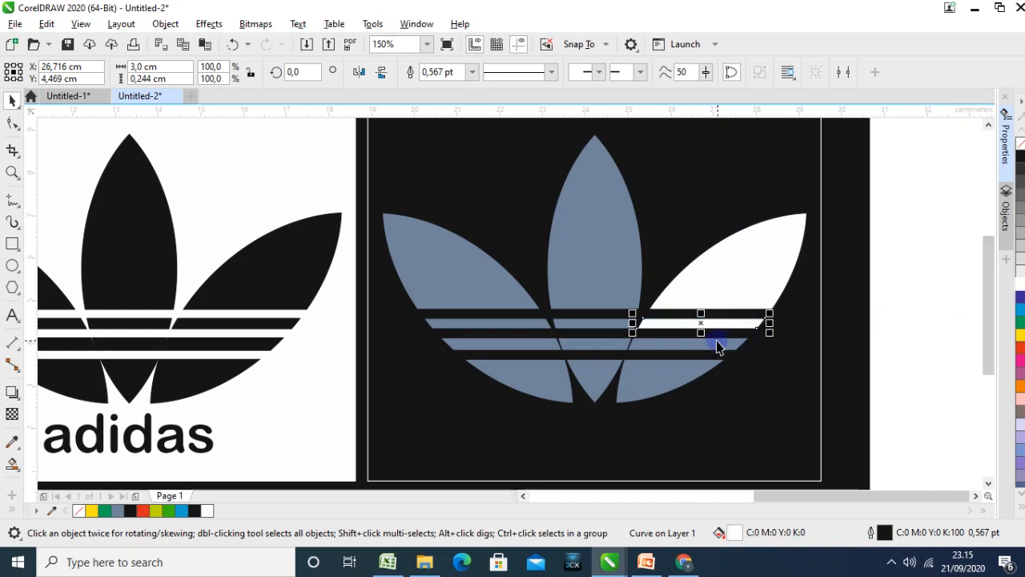
click(717, 346)
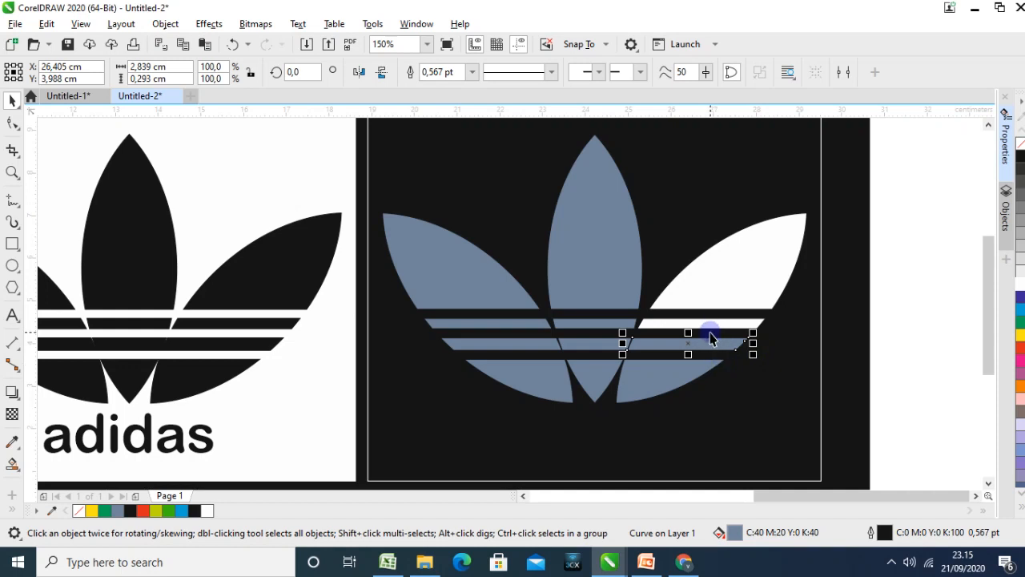
click(710, 334)
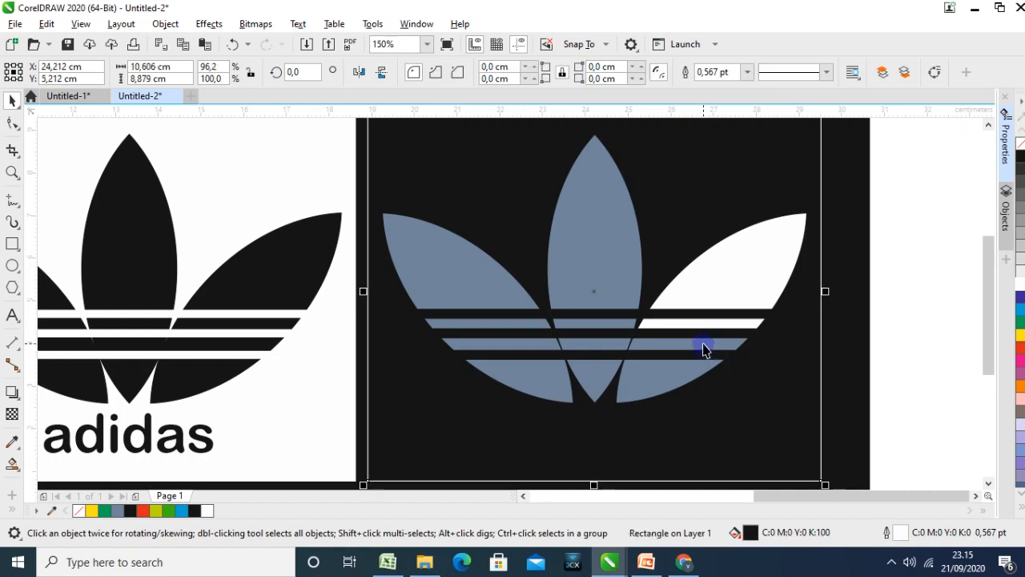
click(682, 372)
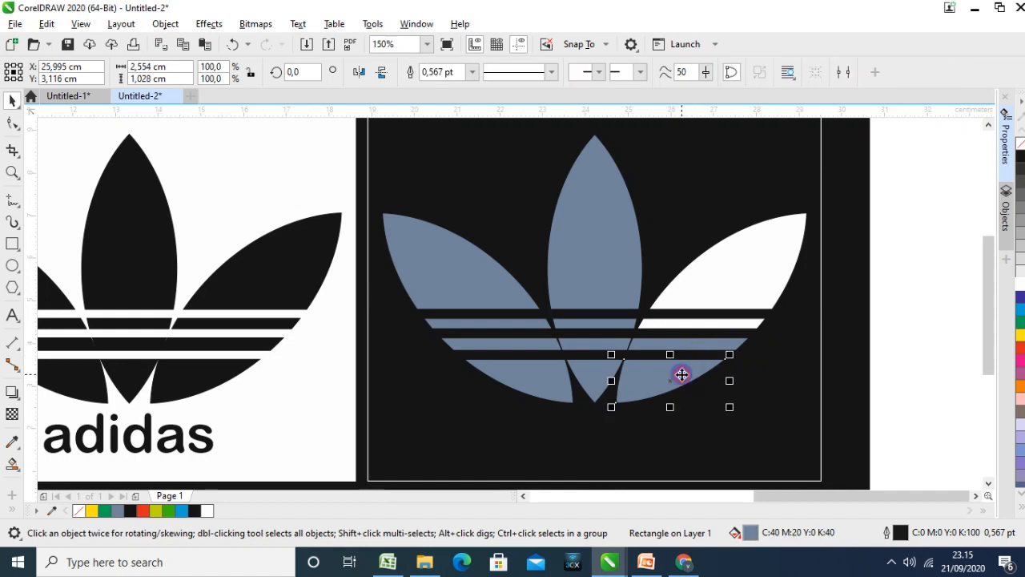
click(1021, 273)
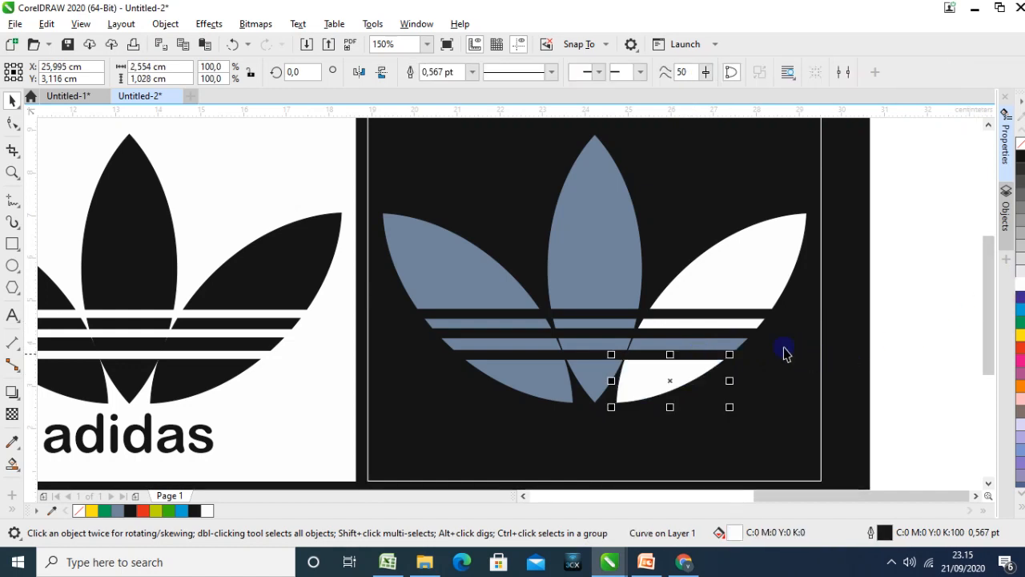
click(715, 343)
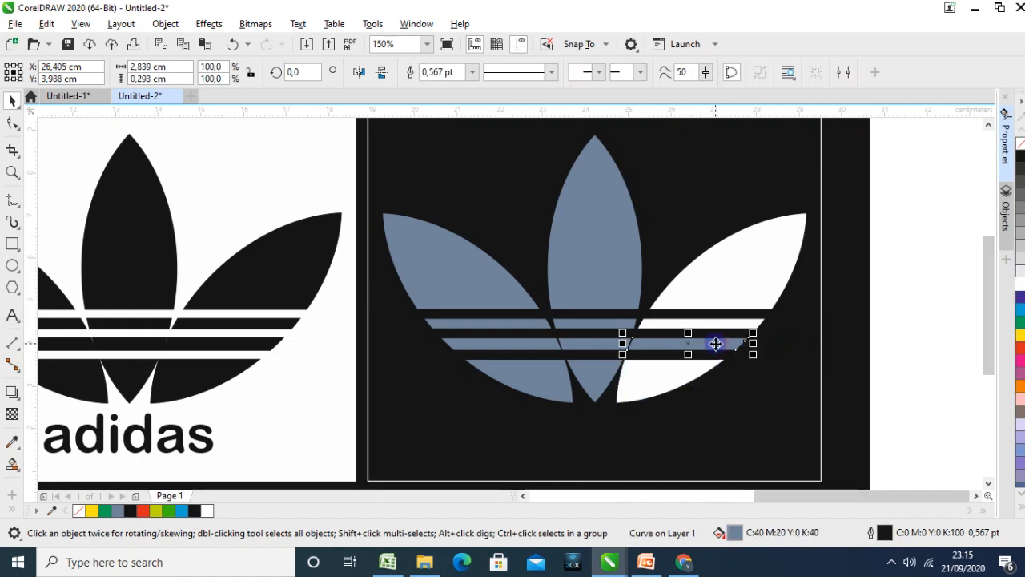
click(1021, 275)
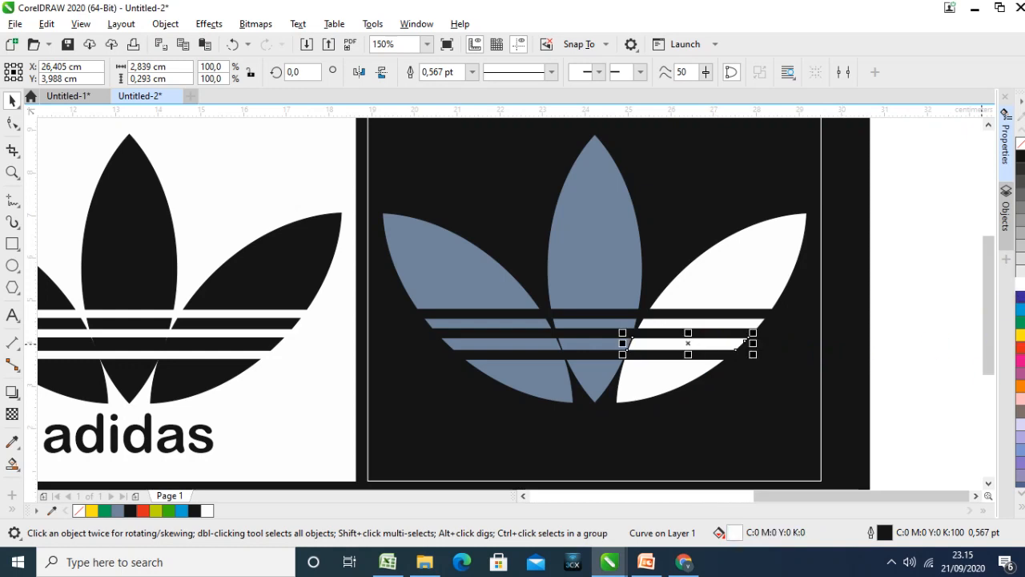
Fill the middle leaf's lower tip, lower stripe segment and large upper part with white in the black-background logo
click(597, 367)
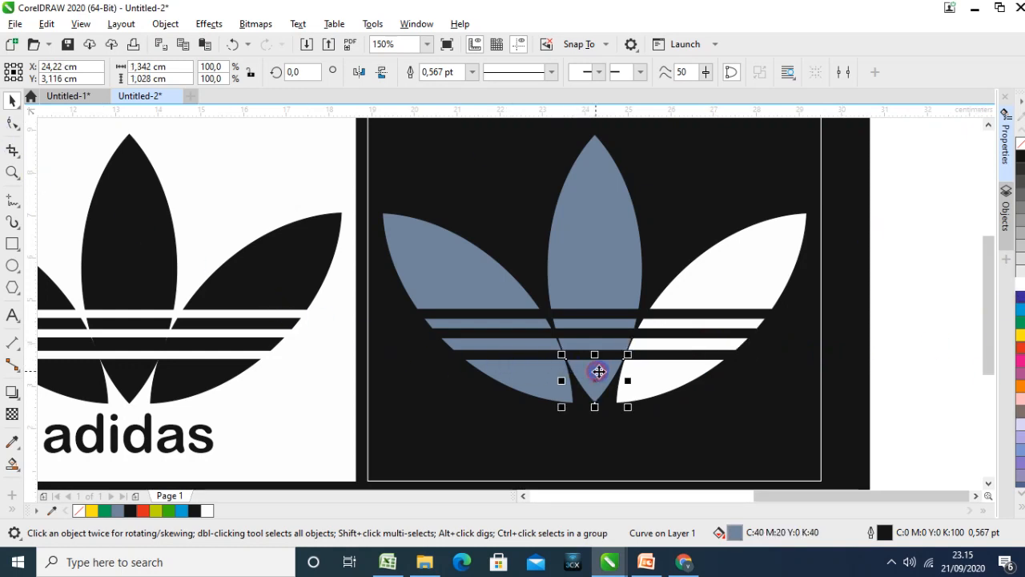
click(1013, 281)
click(566, 344)
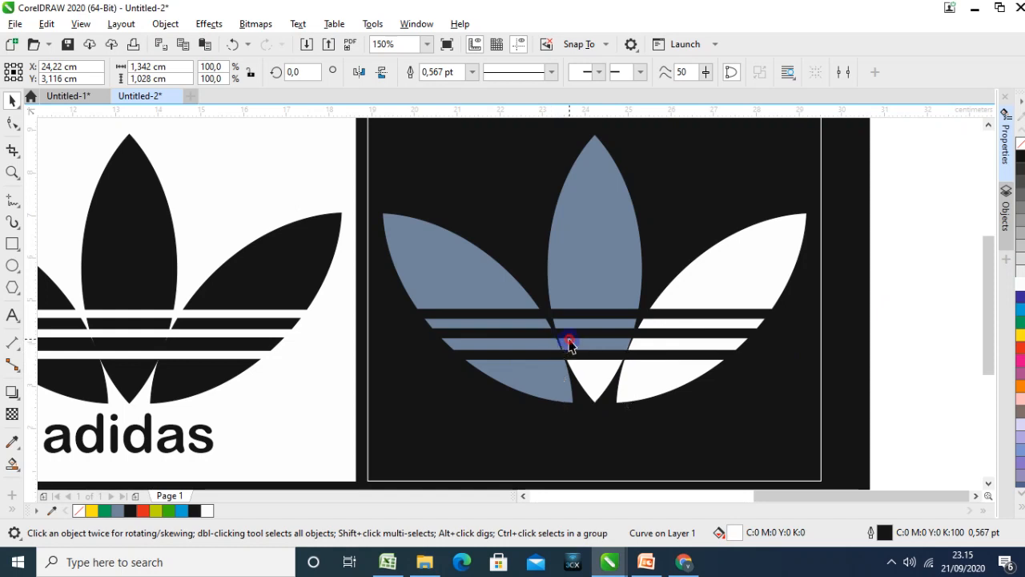
click(1015, 279)
click(574, 261)
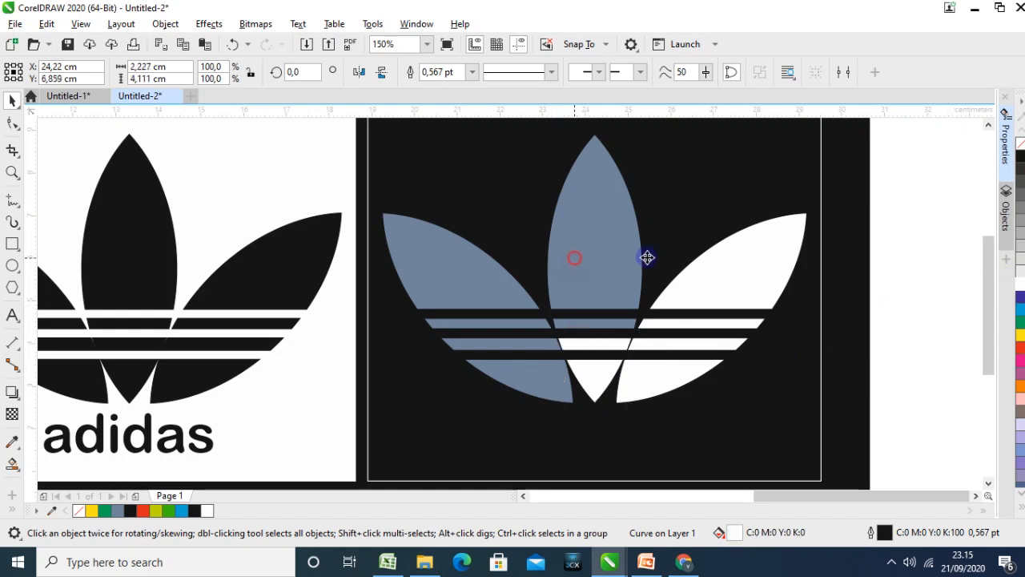
click(1015, 279)
Fill the upper part, both stripe segments and lower tip of the left leaf in the black-background logo with white
click(501, 275)
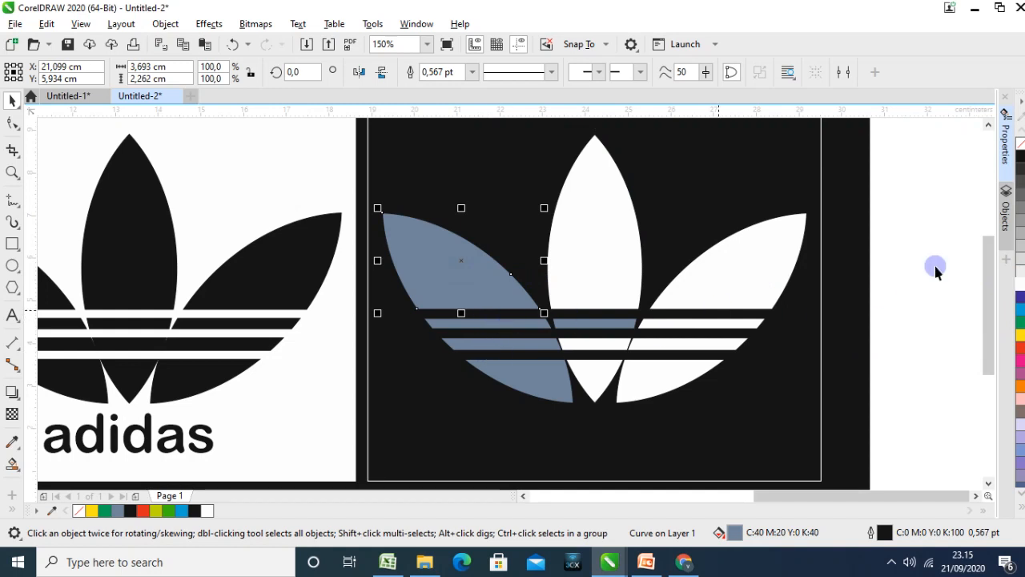
click(1015, 279)
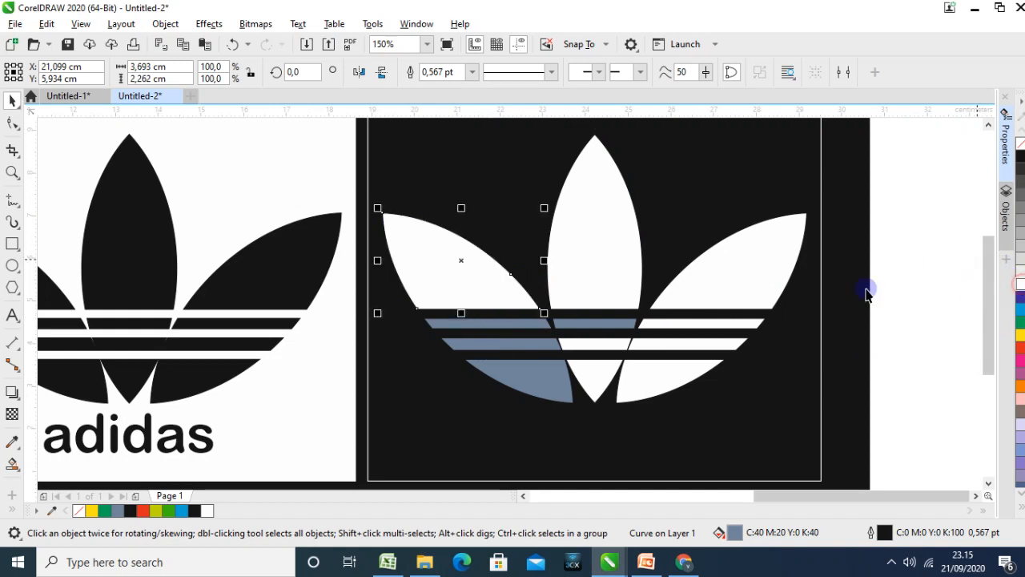
click(503, 324)
click(1015, 282)
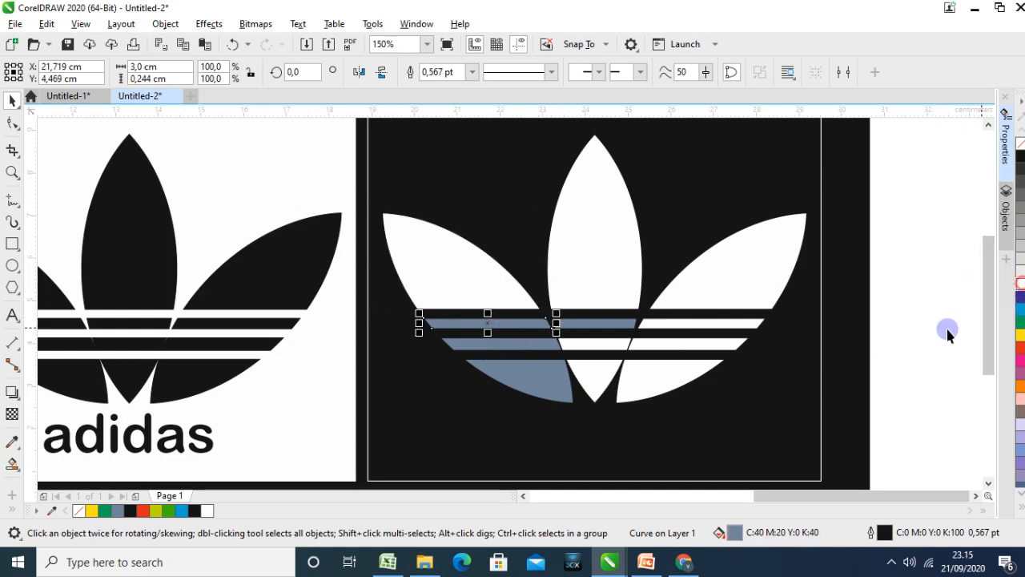
click(457, 346)
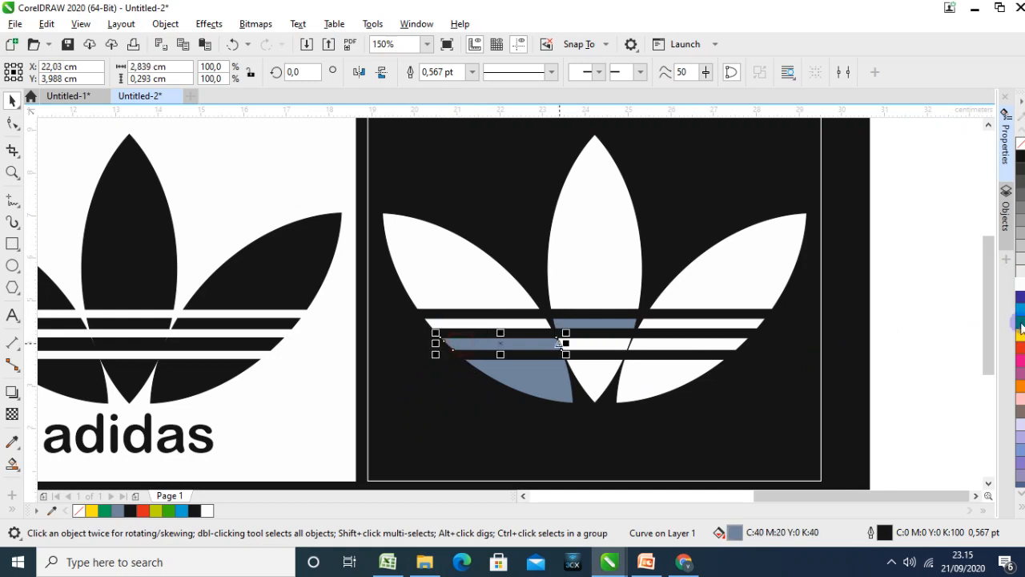
click(1015, 280)
click(543, 401)
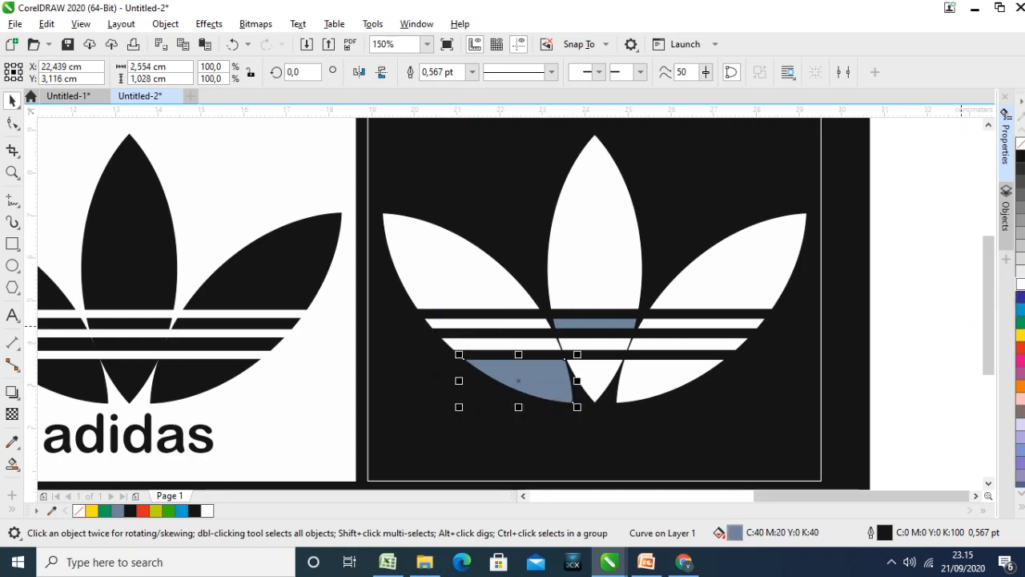
click(1014, 282)
Fill the adidas text and the middle leaf's upper stripe segment with white in the black-background logo
click(618, 440)
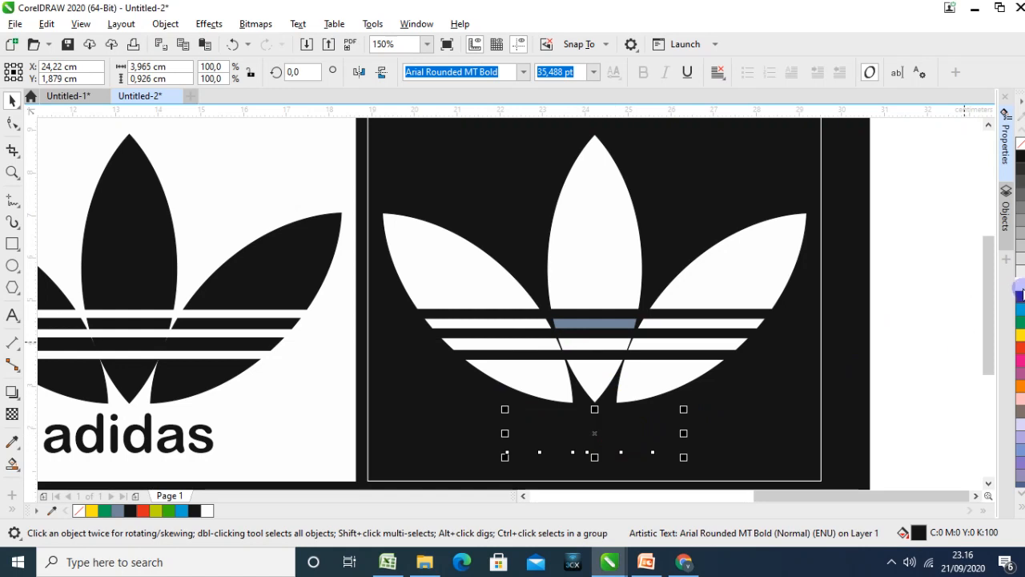
click(1016, 280)
key(Escape)
scroll(837, 400, down, 2)
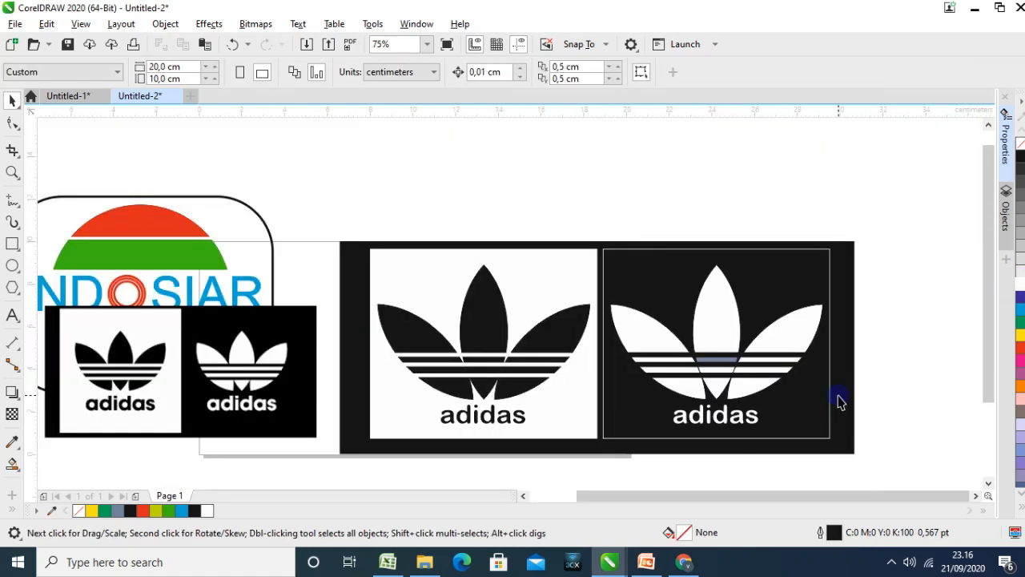
click(726, 360)
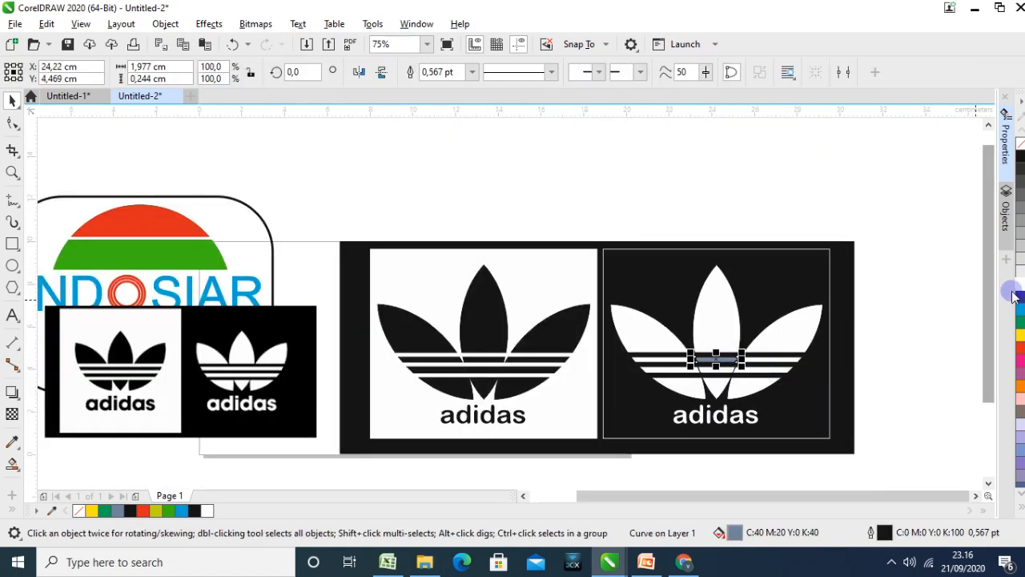
click(1014, 288)
click(924, 376)
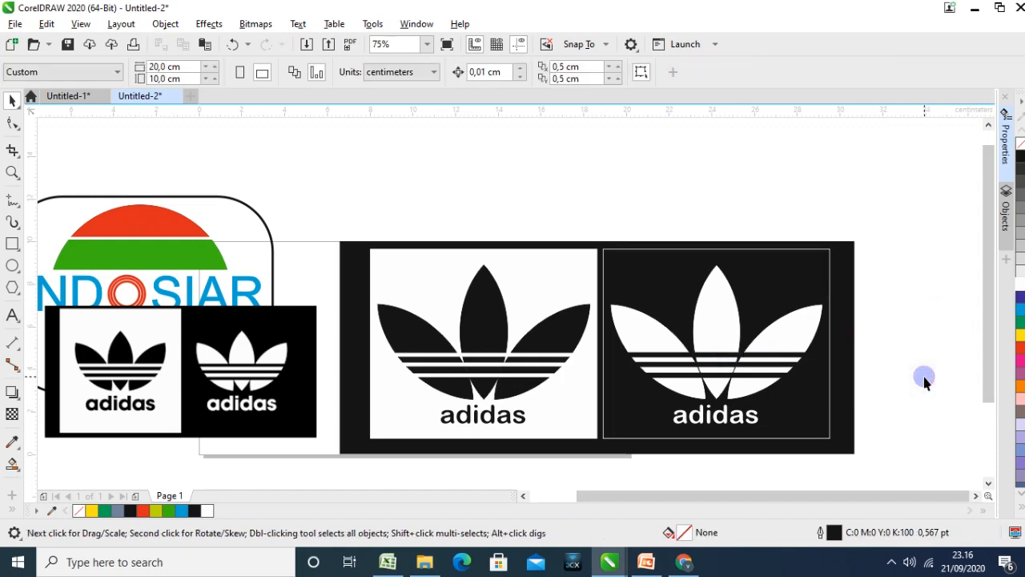
Group both Adidas logo versions, and delete the black backing rectangle and the small reference image
drag(418, 314, 837, 446)
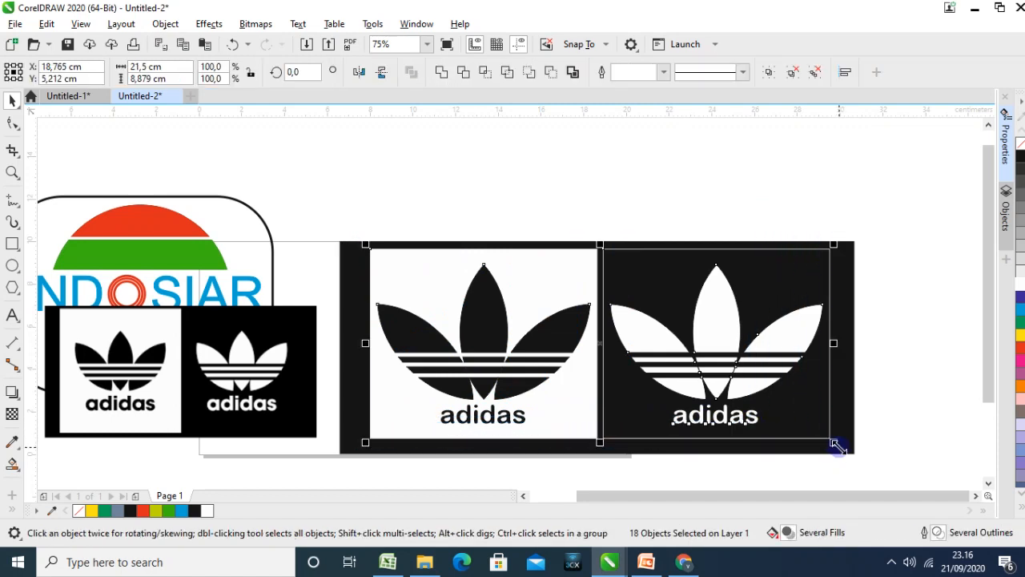
click(767, 72)
click(849, 259)
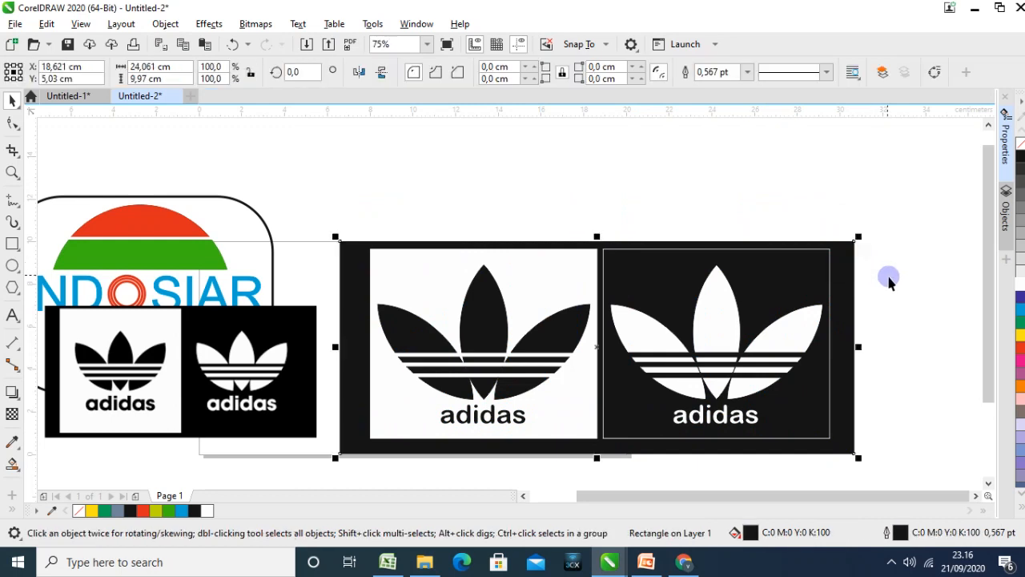
key(Delete)
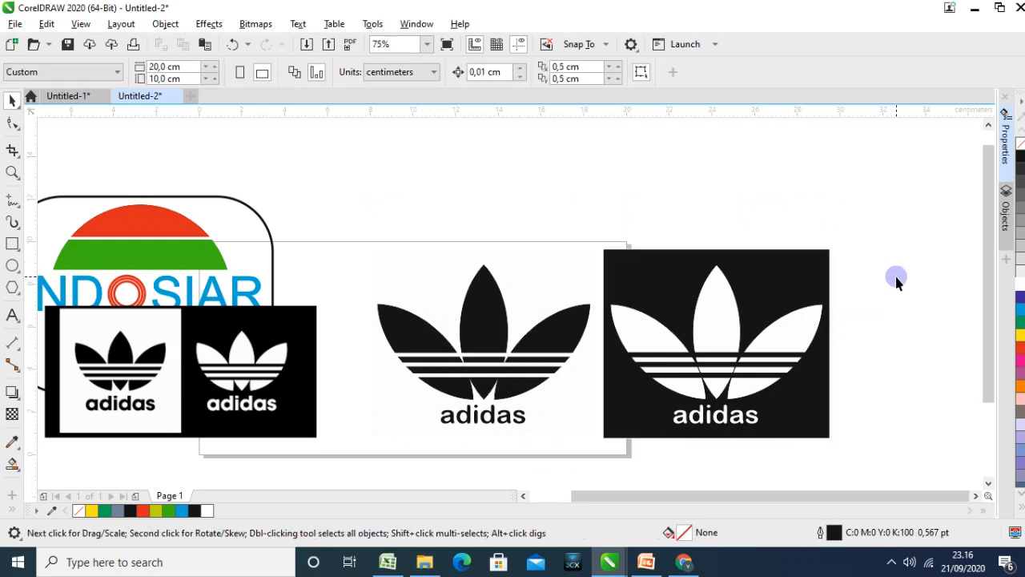
click(280, 354)
key(Delete)
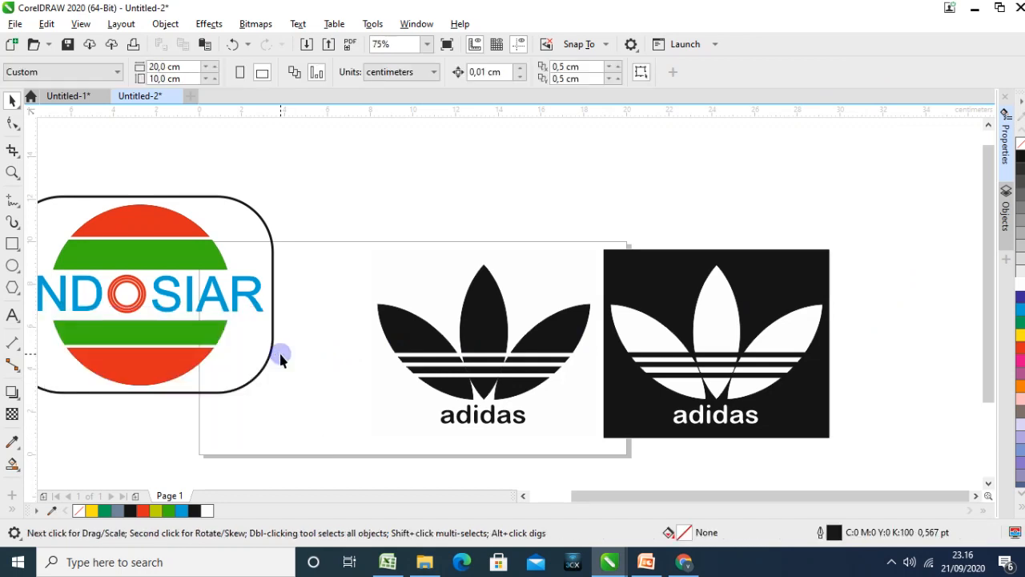
Move the grouped Indosiar logo from Untitled-2 into Untitled-1, placing it over the middle of the page
click(137, 236)
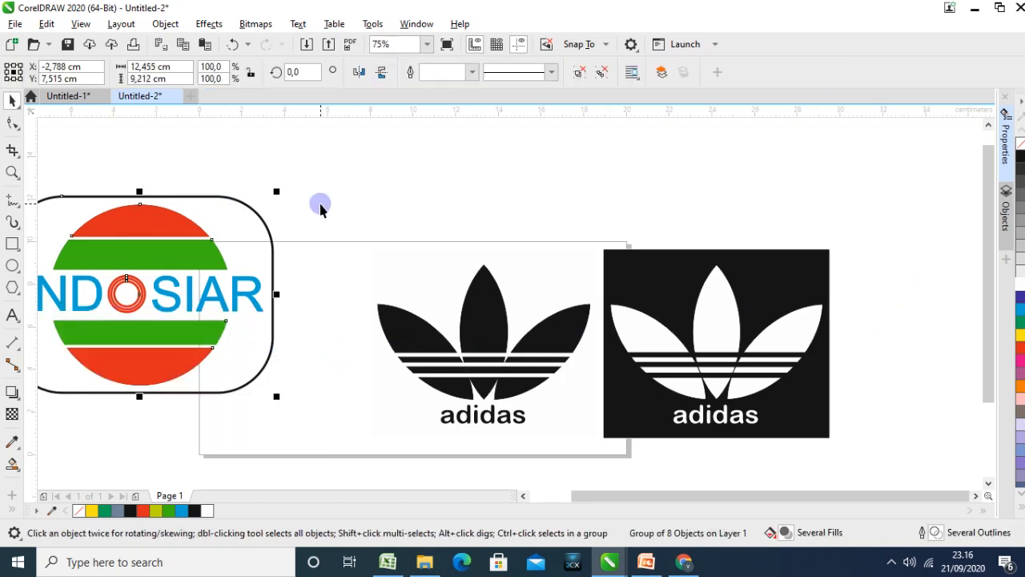
key(Delete)
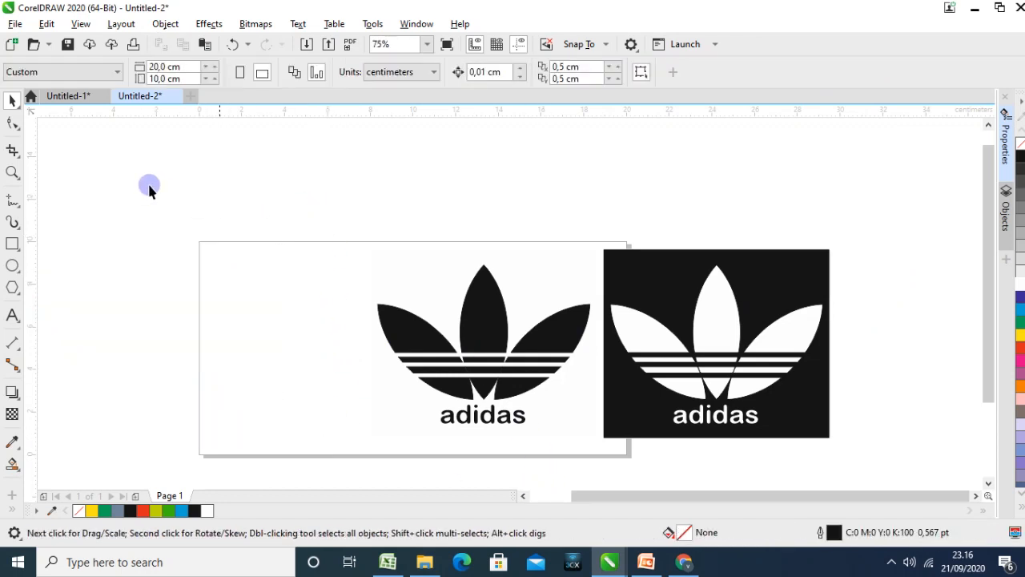
click(69, 96)
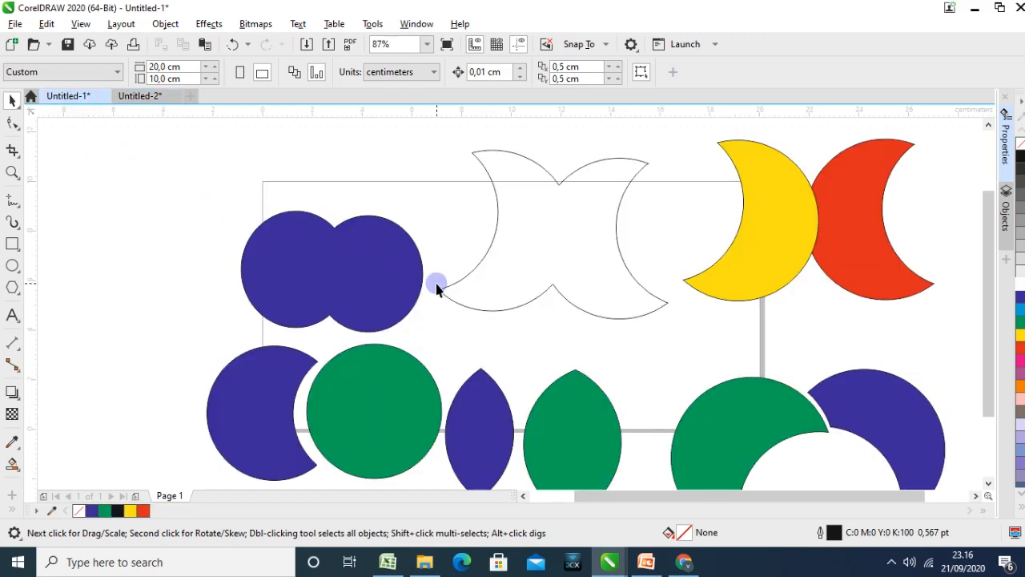
key(ctrl+v)
drag(162, 158, 563, 236)
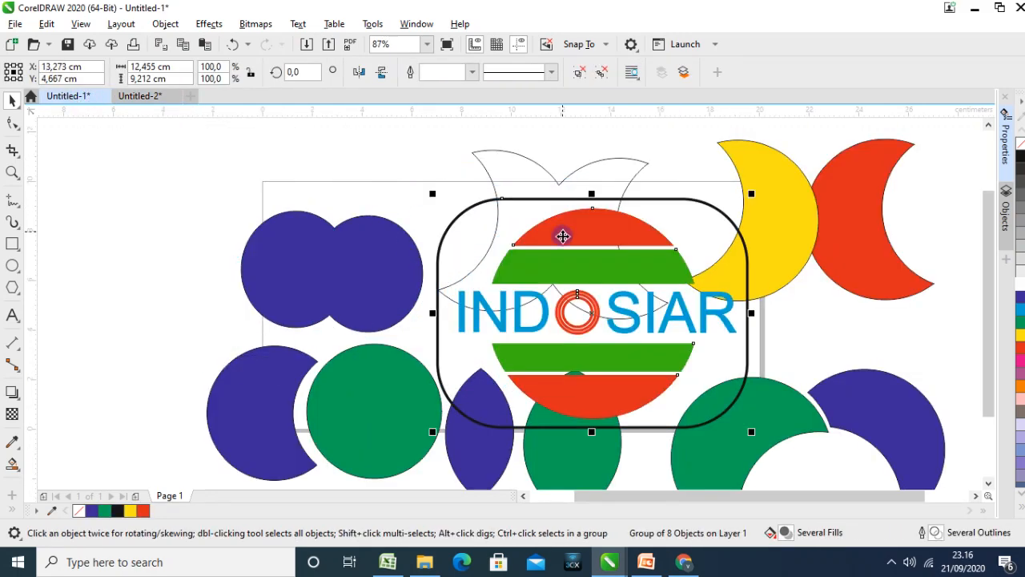
Return to Untitled-2 and shift the grouped Adidas logos so the black-on-white version lies within the page
click(145, 97)
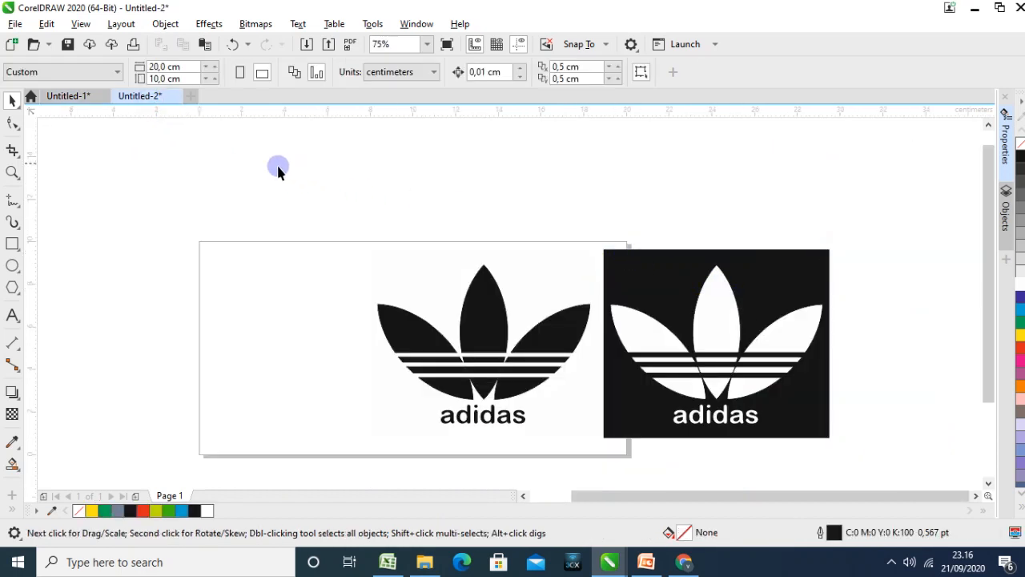
drag(277, 167, 892, 479)
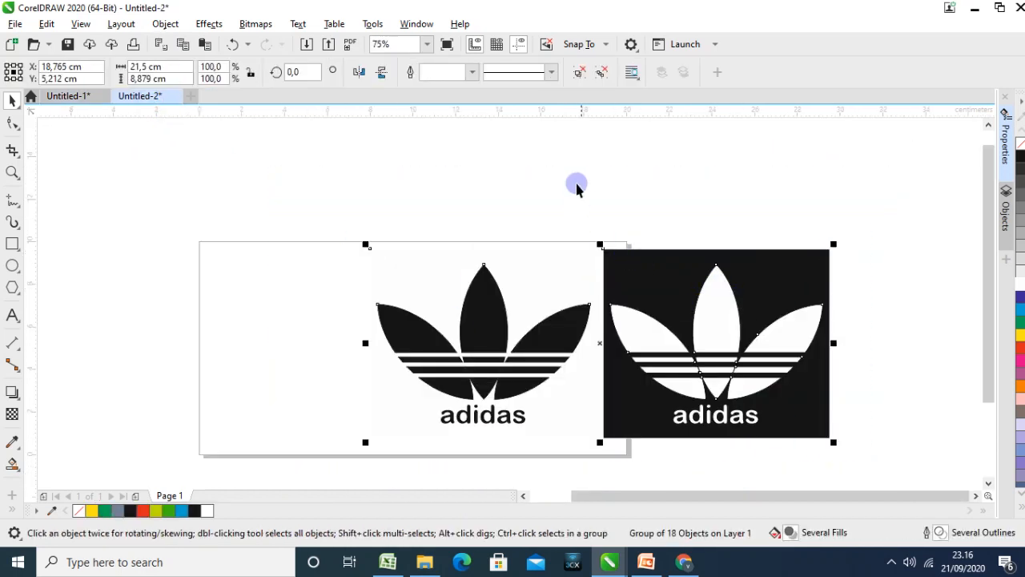
drag(670, 288, 501, 297)
click(747, 296)
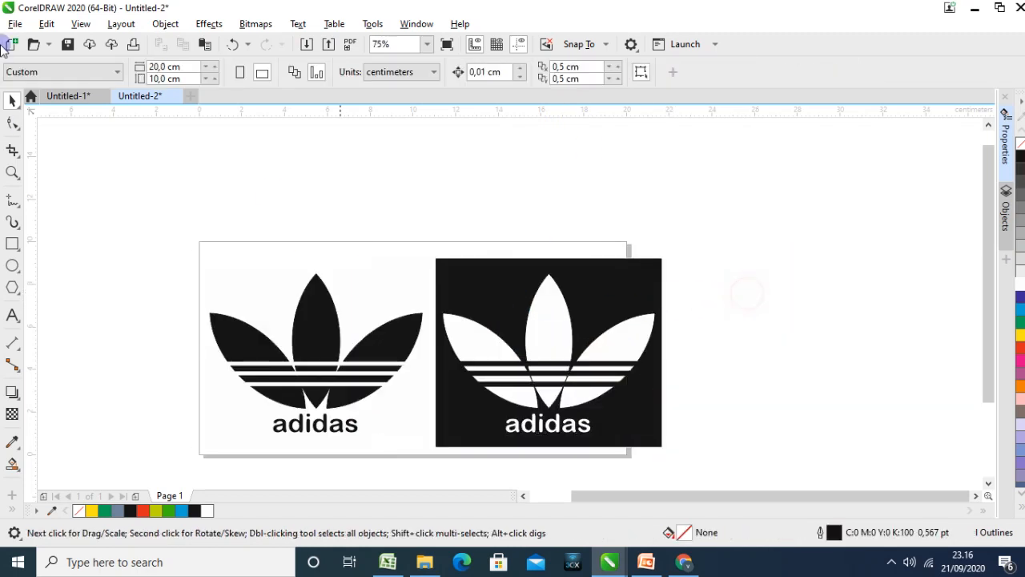
Export the side-by-side Adidas logos as a PNG named "adidas ok" in the X TKJ folder, keeping RGB Color (24-bit) and transparency
click(14, 24)
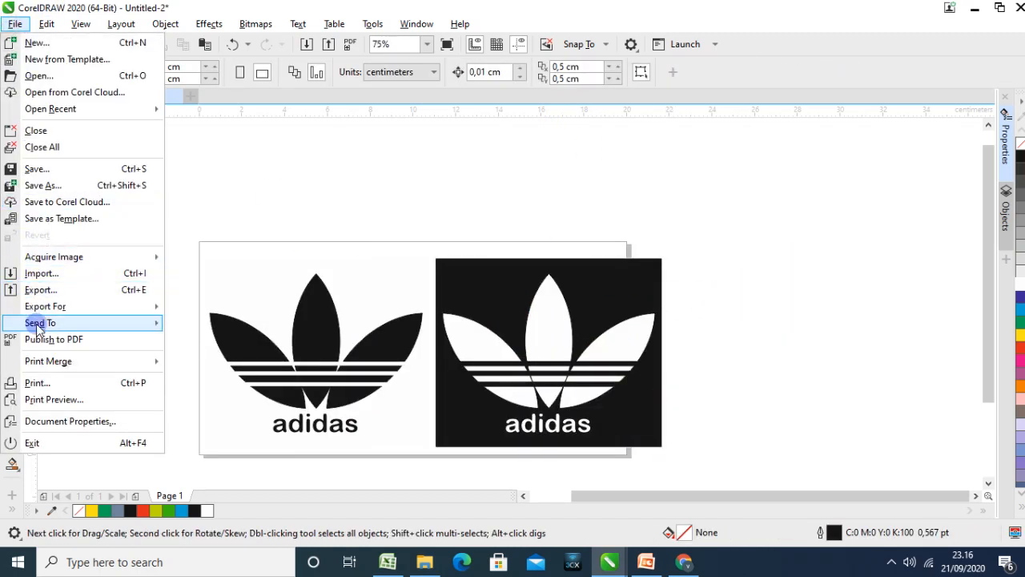
click(41, 290)
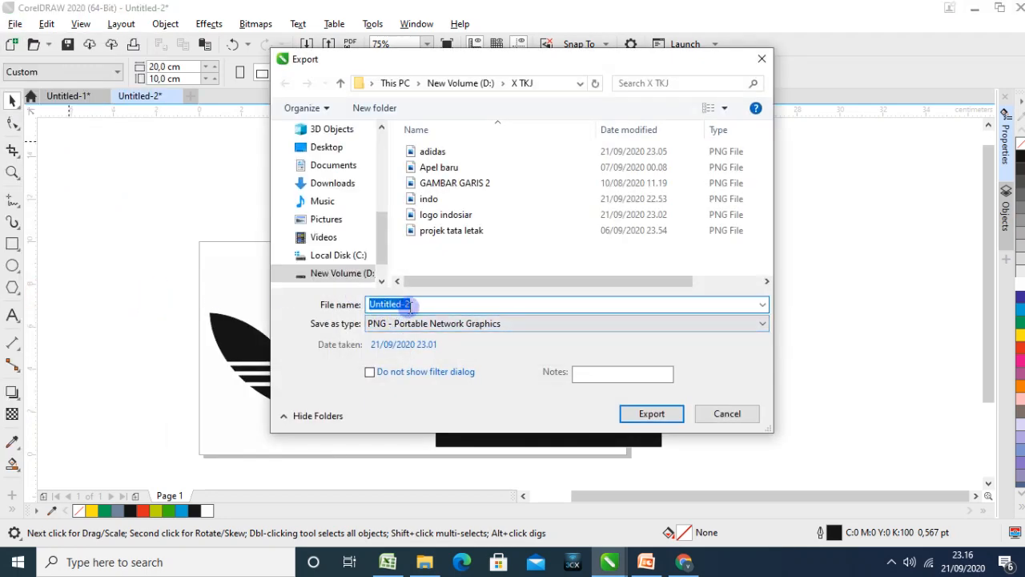
text(adidas)
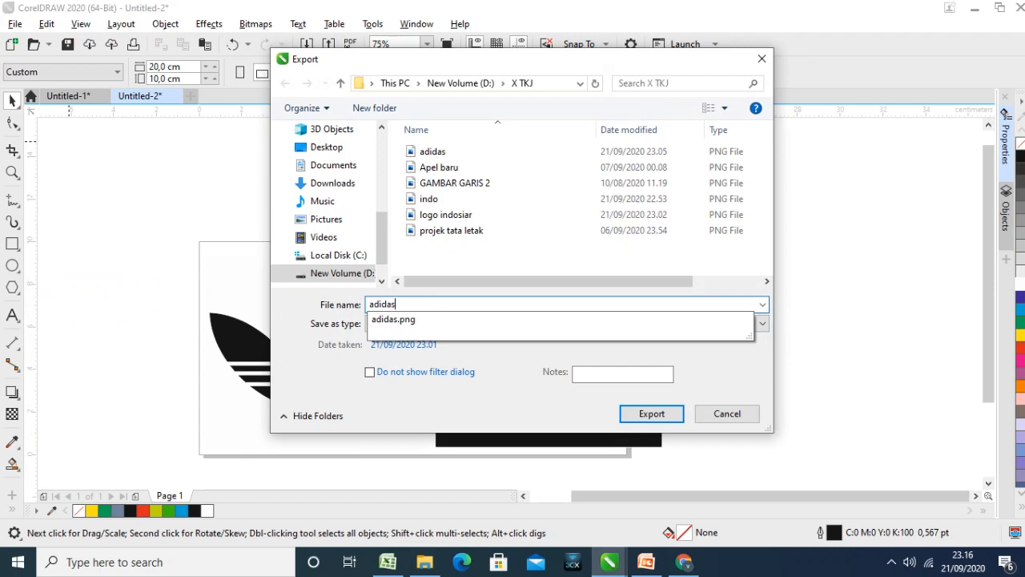
click(432, 304)
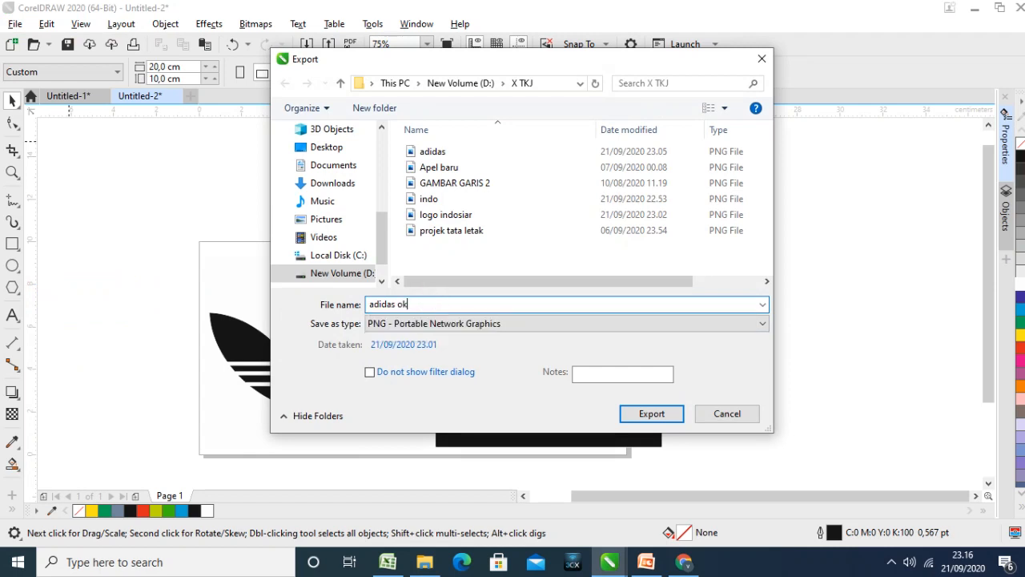
click(649, 414)
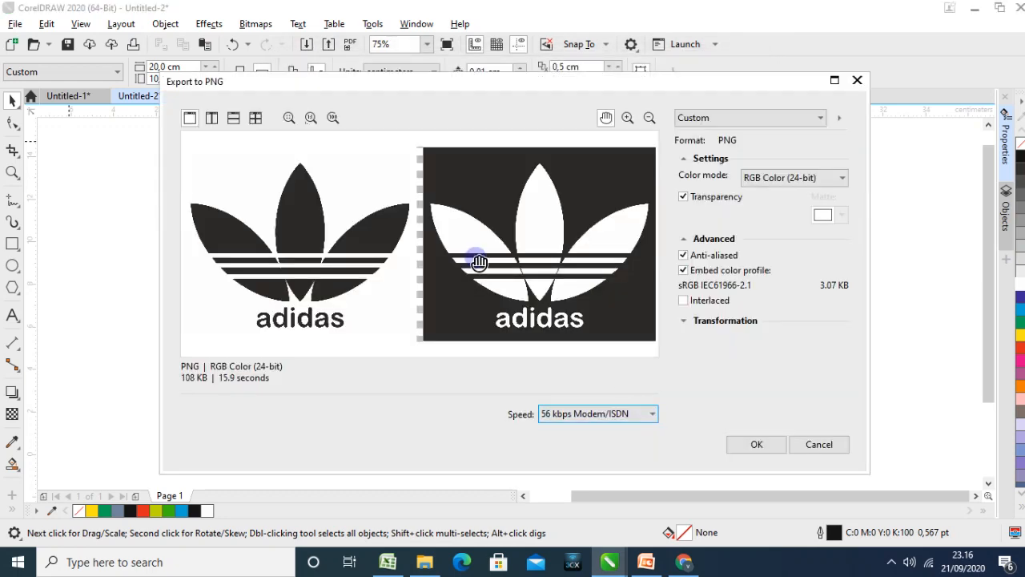
click(762, 447)
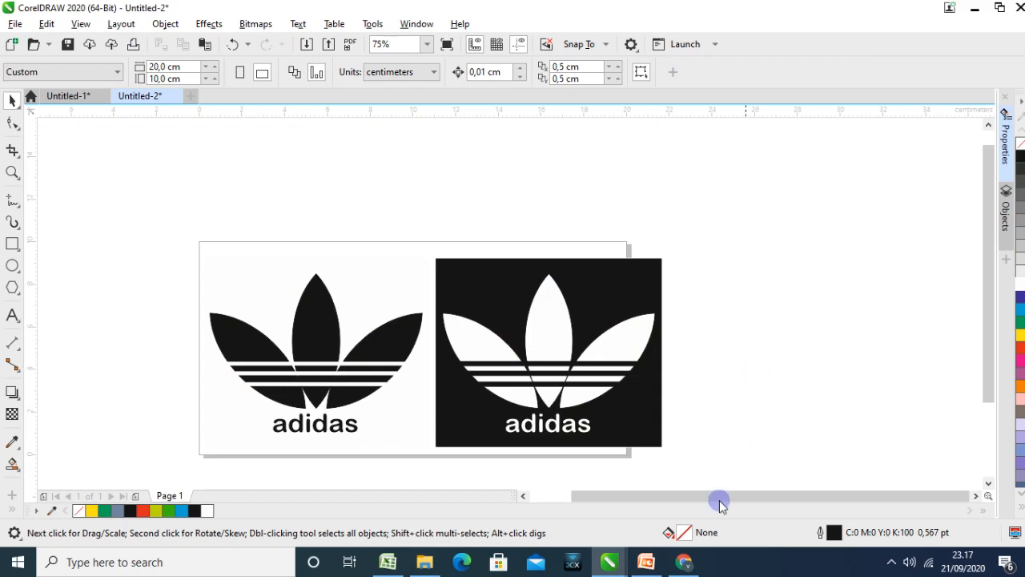
Switch to the PowerPoint presentation "Desain grafis tool shaping" and add a new slide after slide 19, the Adidas "contoh" slide
click(646, 561)
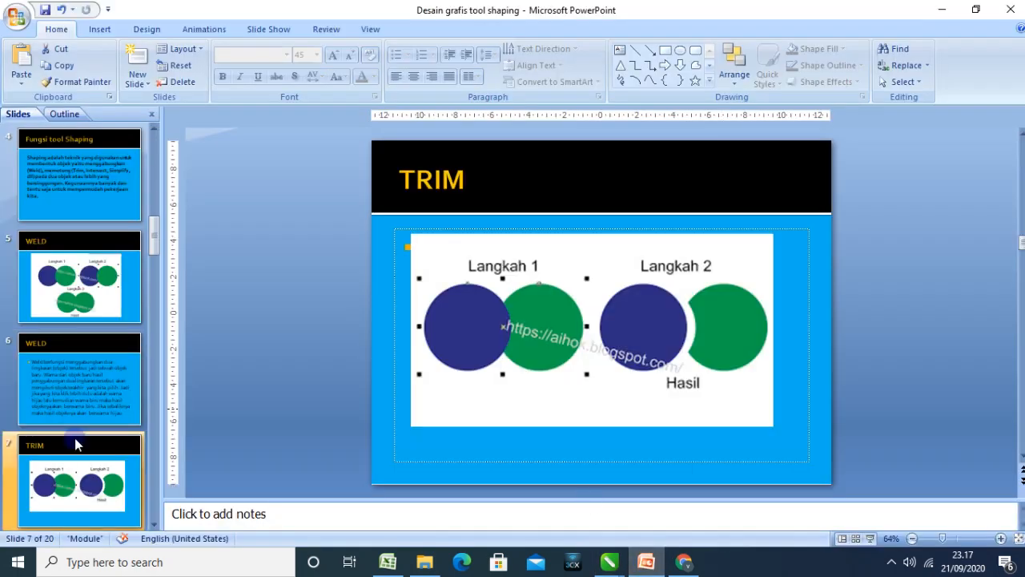
scroll(77, 436, down, 10)
click(88, 343)
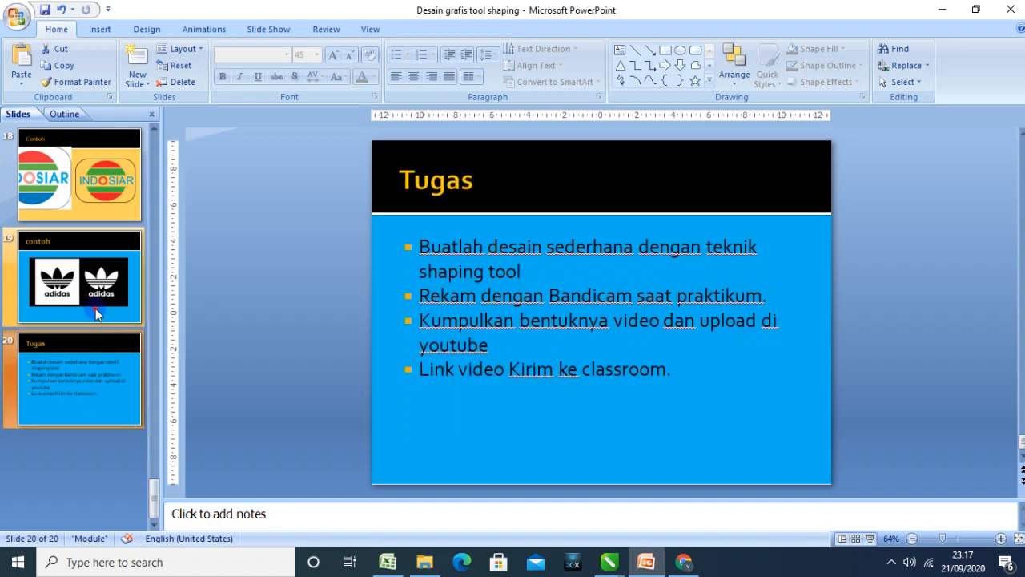
click(95, 312)
key(ctrl+m)
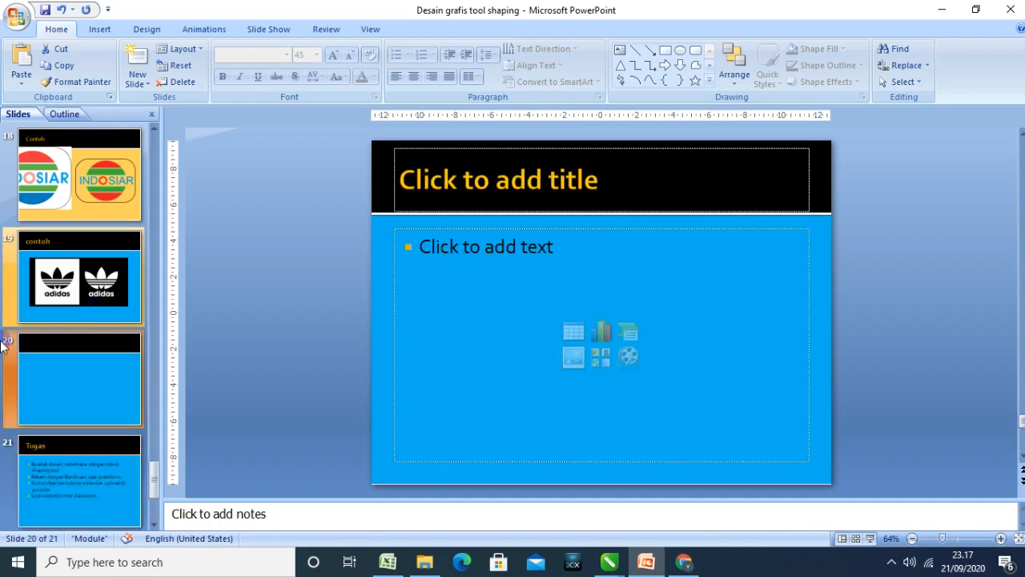